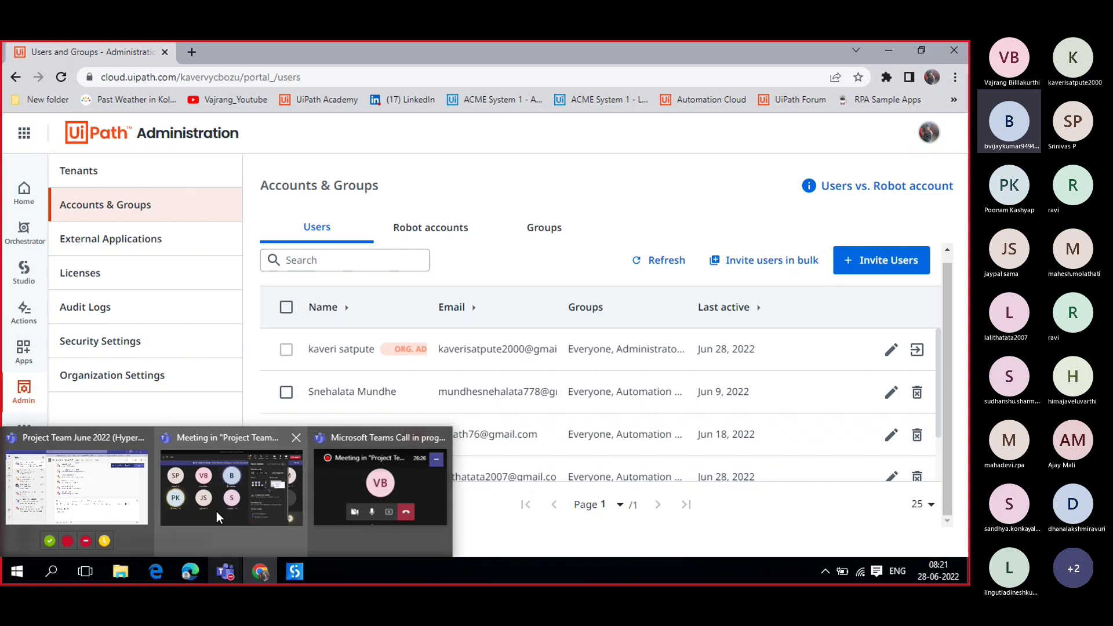
# - Switch to the Teams meeting and stop sharing the screen
pyautogui.click(218, 510)
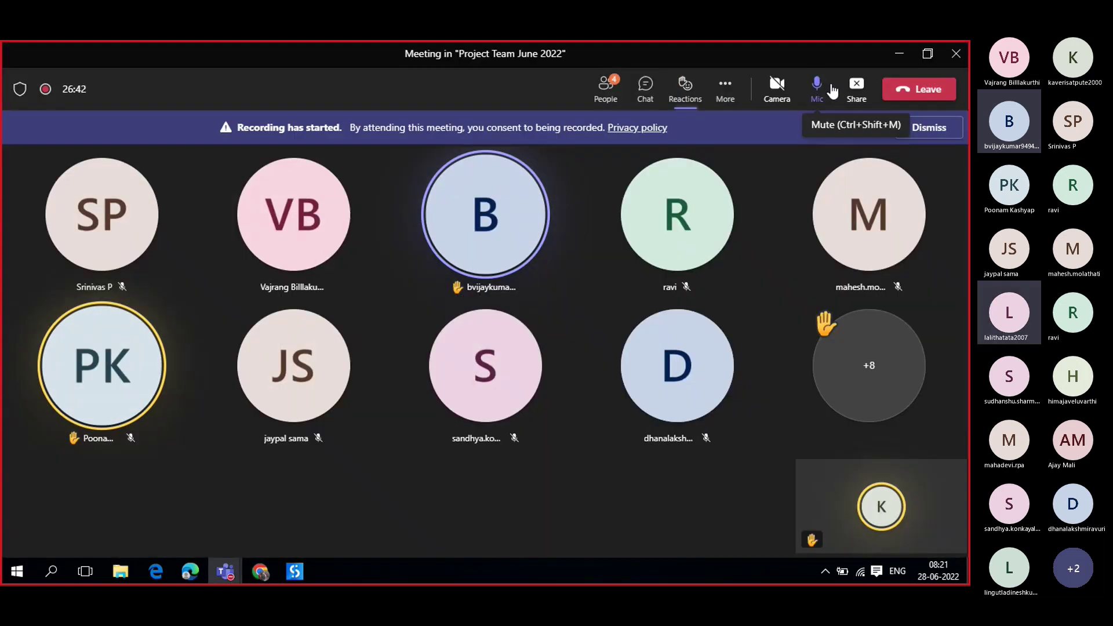
pyautogui.click(857, 87)
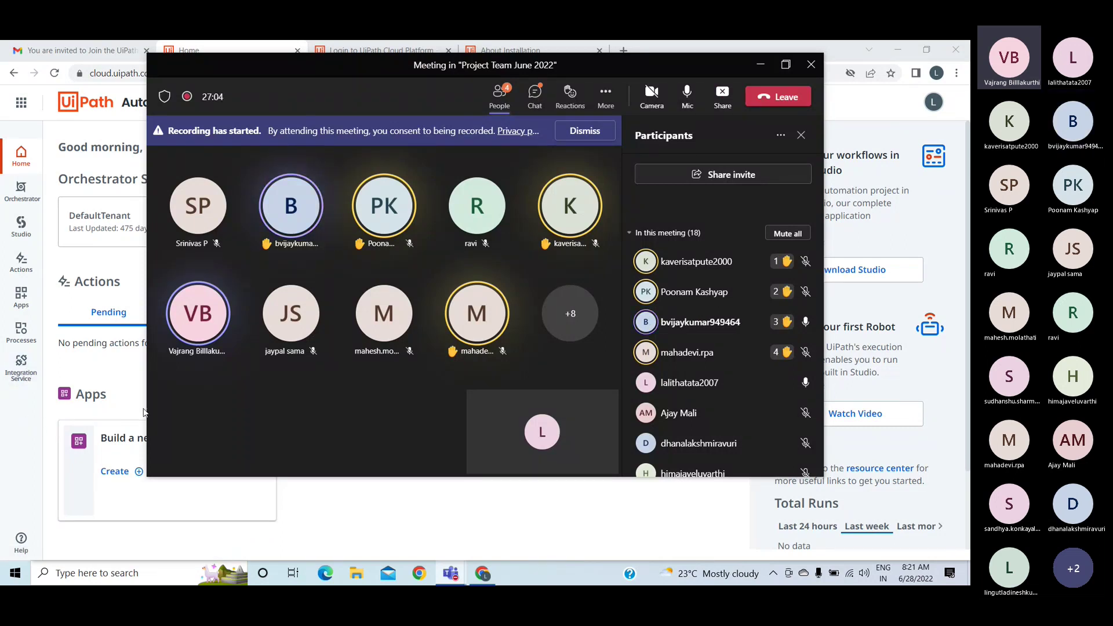
# - Minimize the Teams meeting window and open the DefaultTenant Orchestrator service from the Automation Cloud home page
pyautogui.click(215, 329)
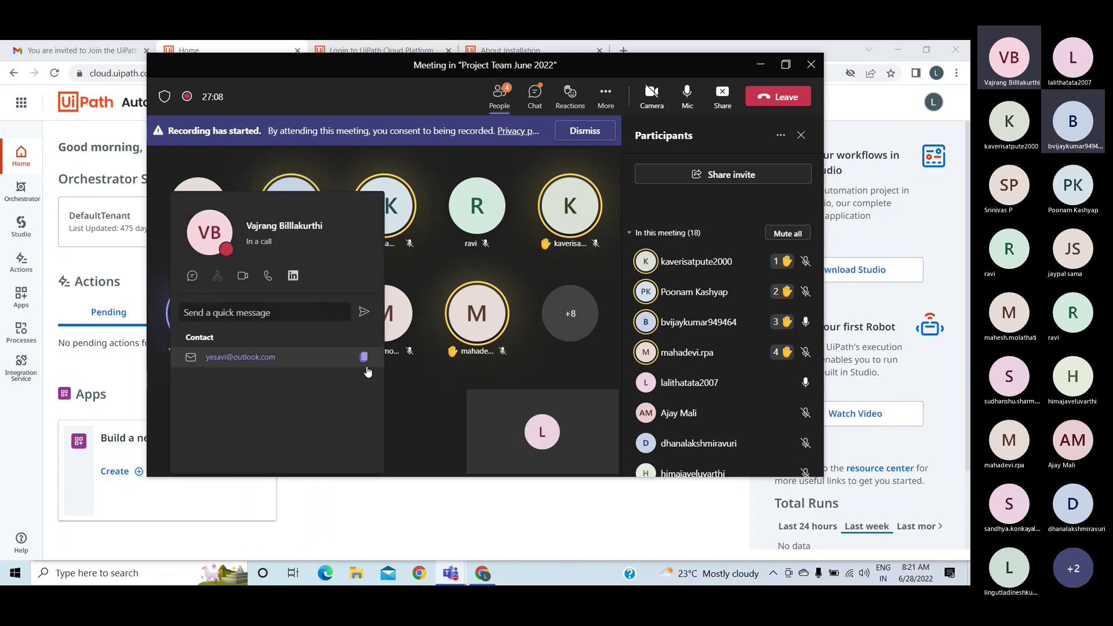
pyautogui.click(416, 389)
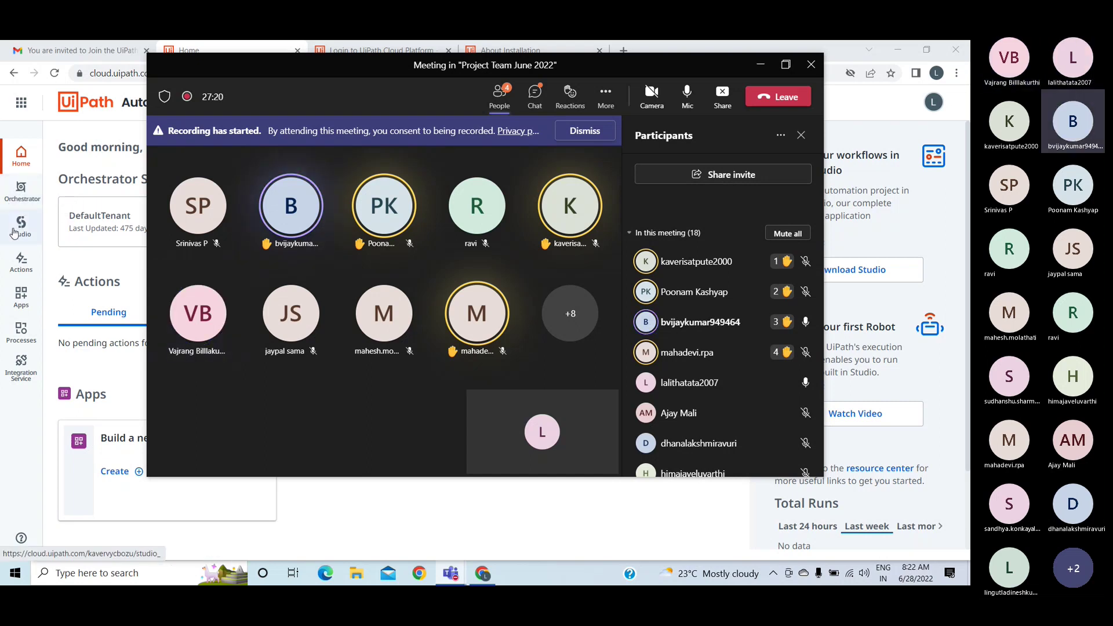
pyautogui.click(761, 65)
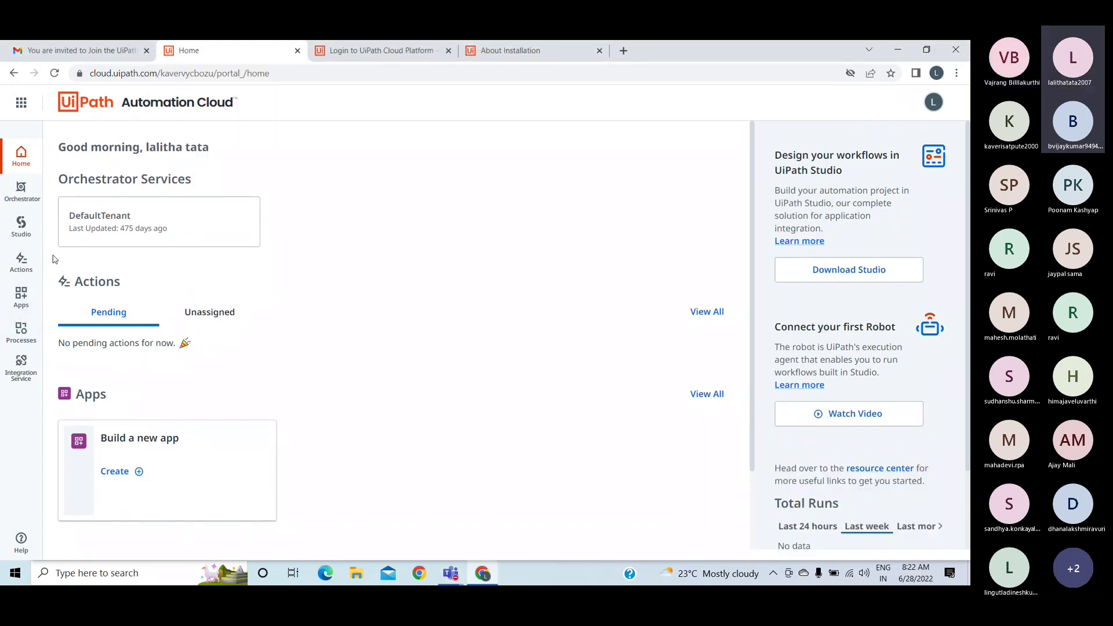
pyautogui.click(121, 219)
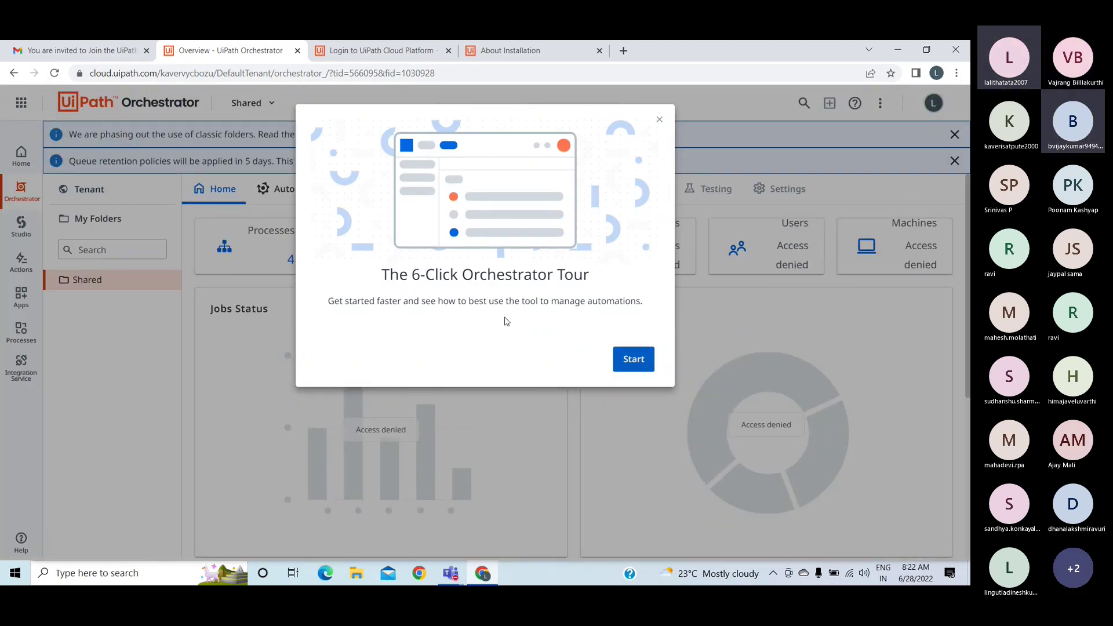
# - Start the Orchestrator tour, exit it at its second stop, and open the Shared folder
pyautogui.click(633, 359)
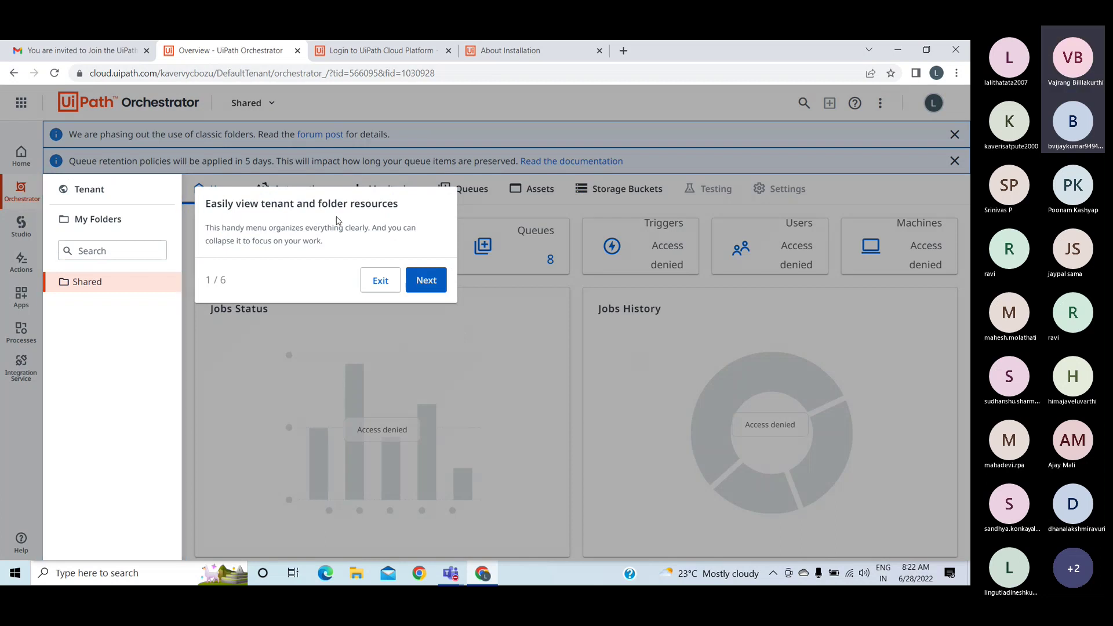
pyautogui.click(426, 280)
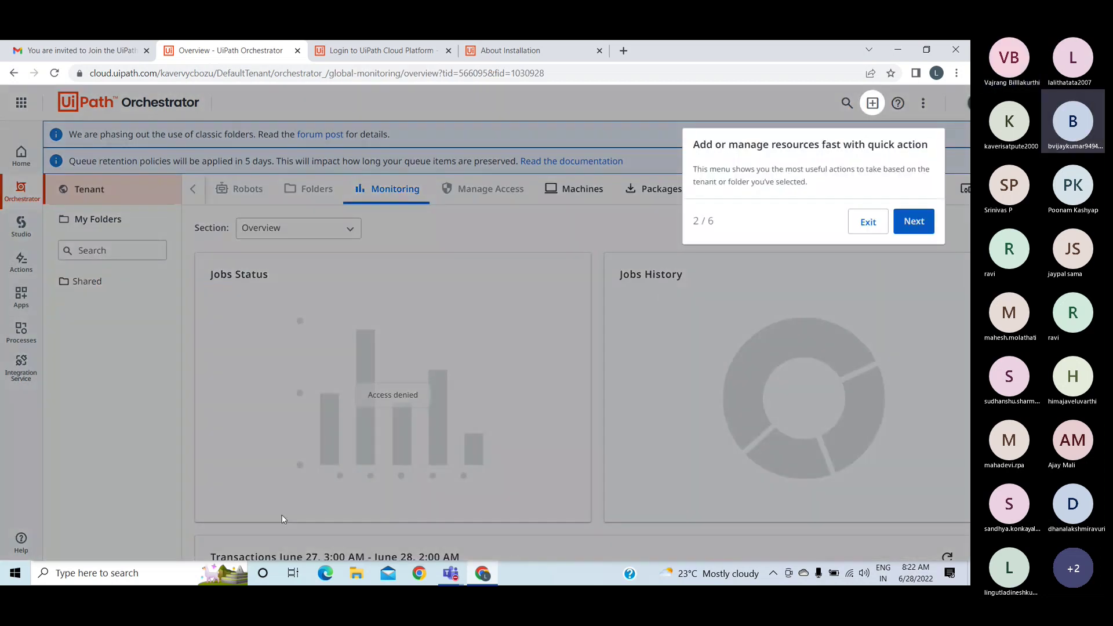
pyautogui.click(872, 223)
pyautogui.click(902, 232)
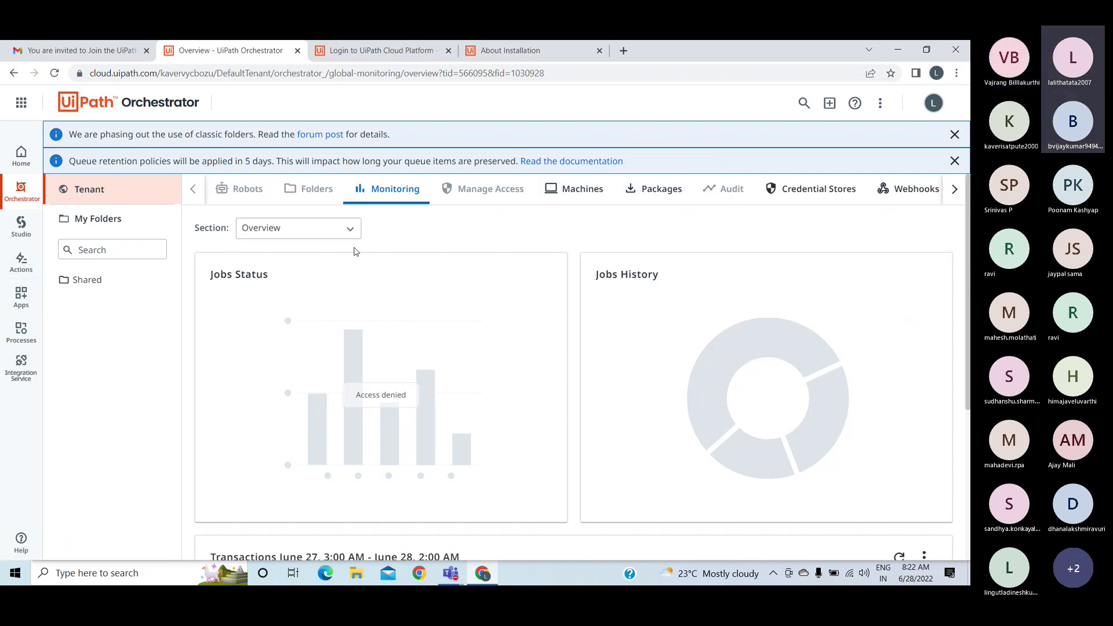
pyautogui.click(86, 280)
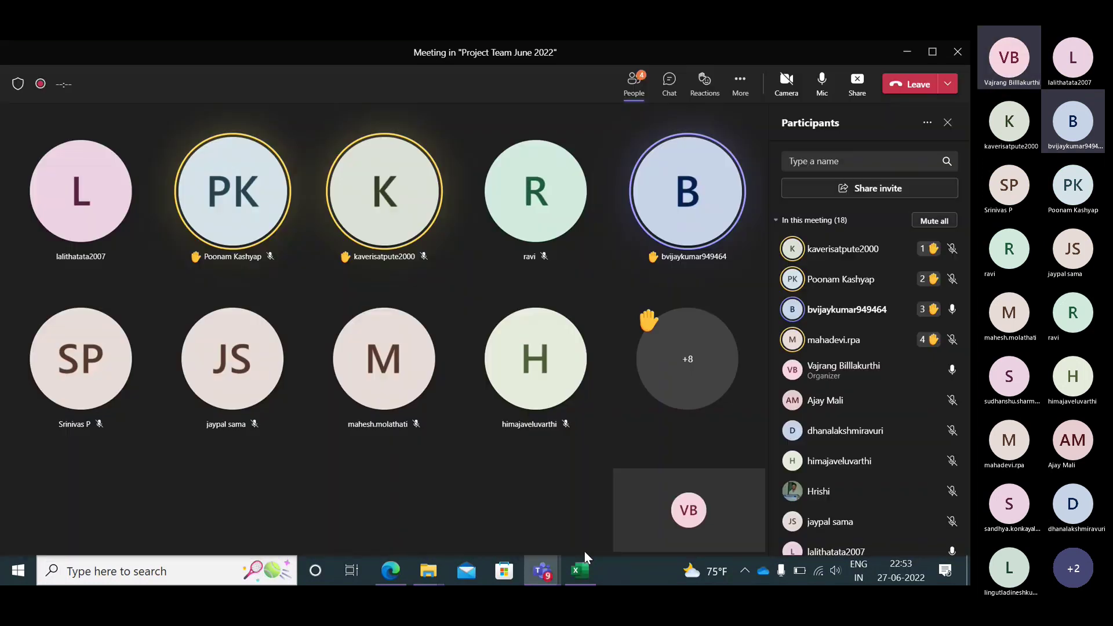
# - Switch to the meetingAttendanceList workbook in Excel, cancel closing it, and highlight the participant names in B2:D2
pyautogui.moveTo(585, 571)
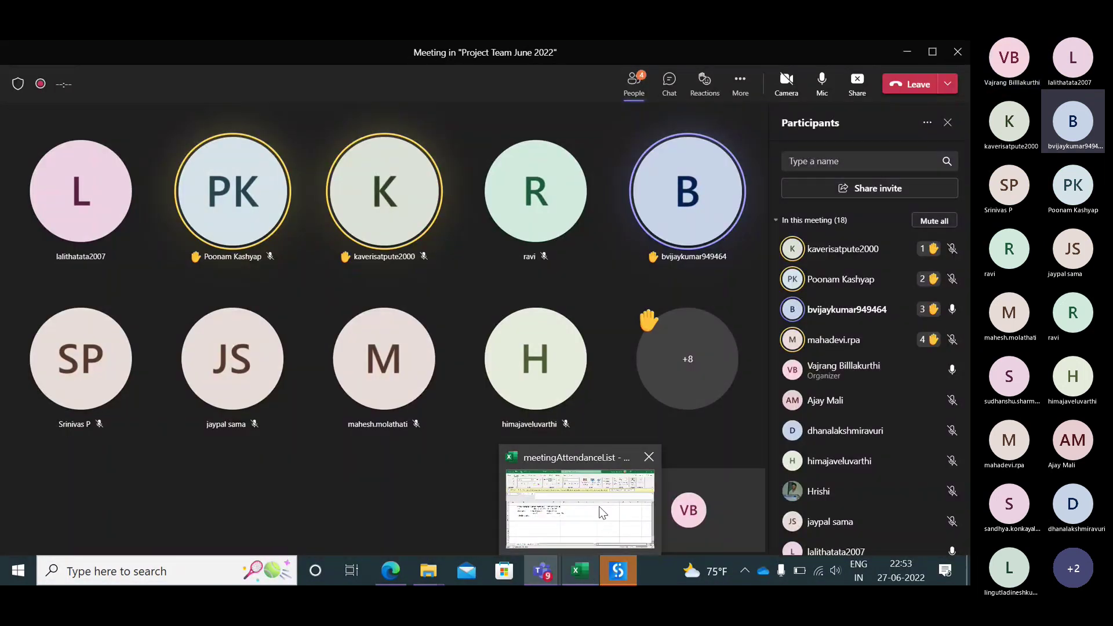
pyautogui.click(646, 455)
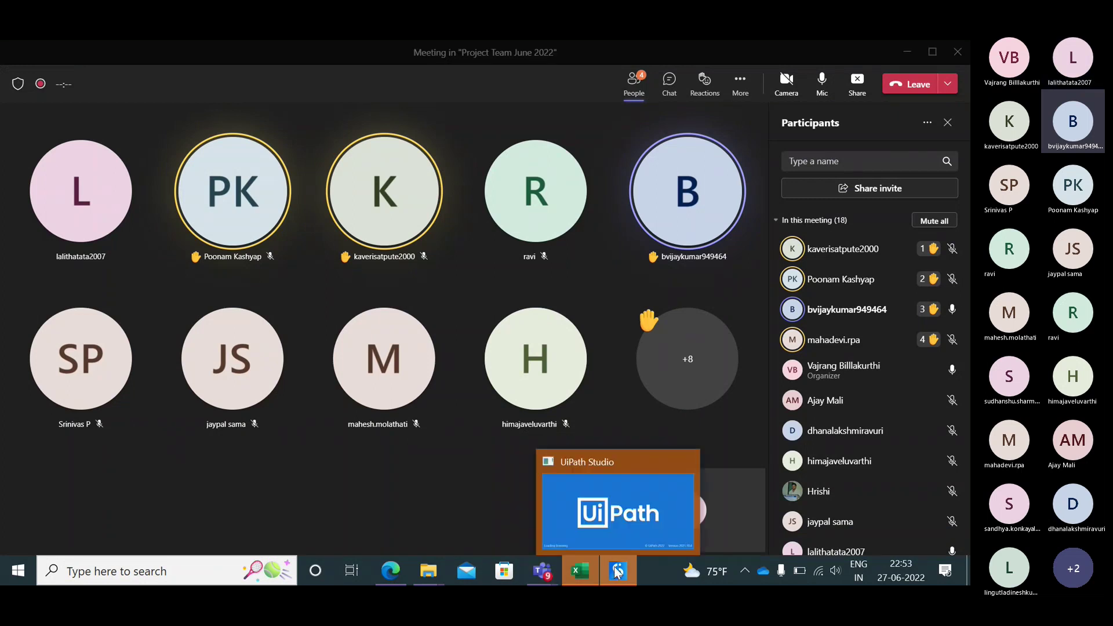
pyautogui.click(576, 572)
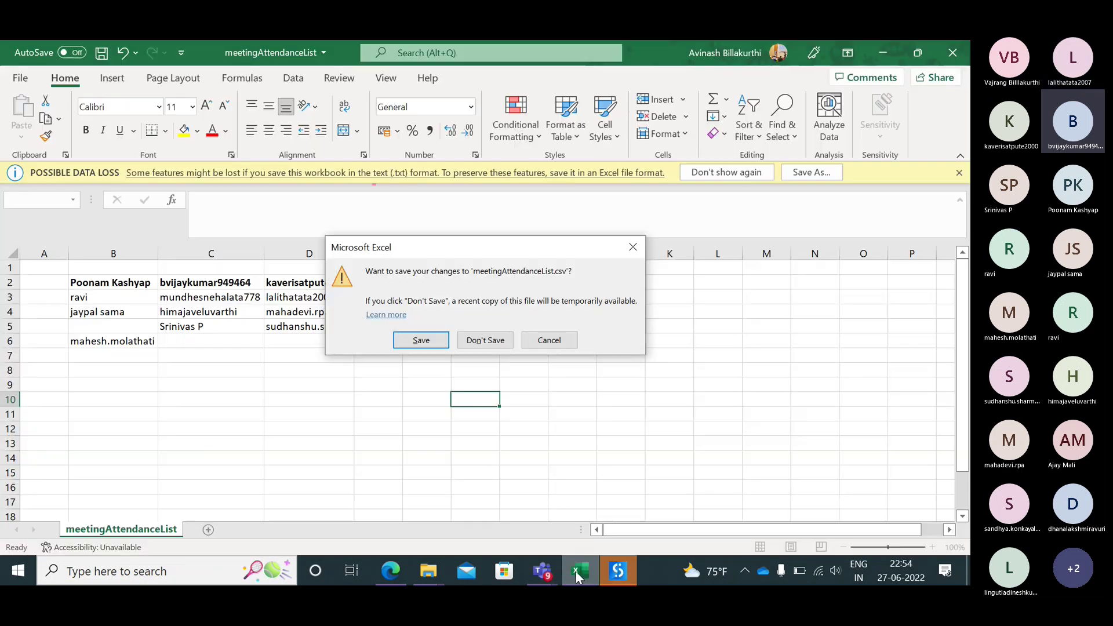
pyautogui.click(632, 247)
pyautogui.click(585, 421)
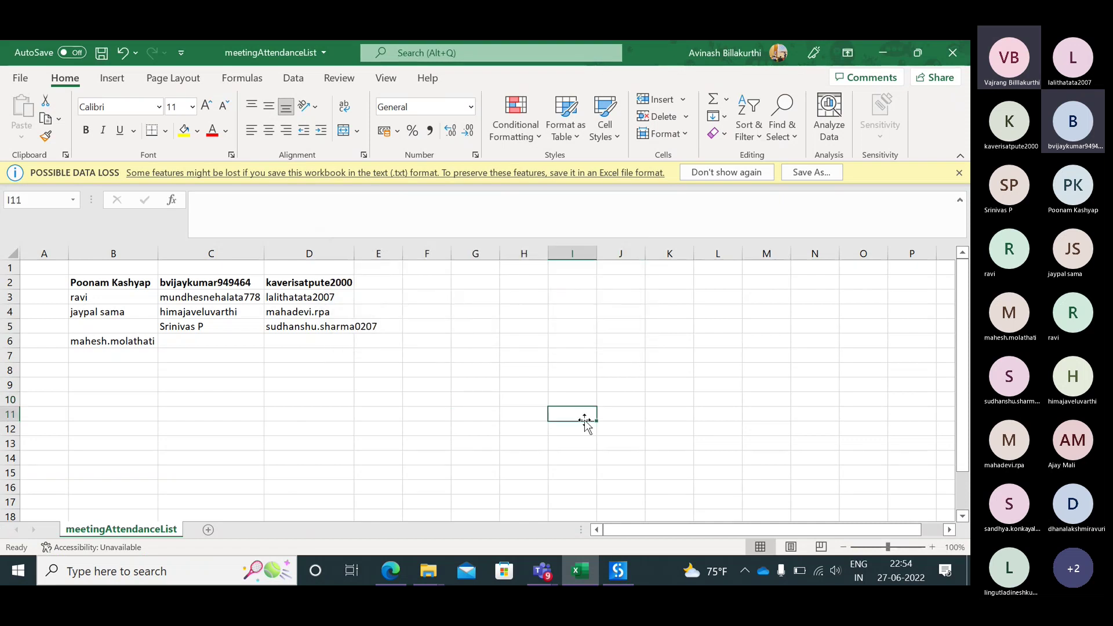
pyautogui.moveTo(119, 285); pyautogui.dragTo(298, 281)
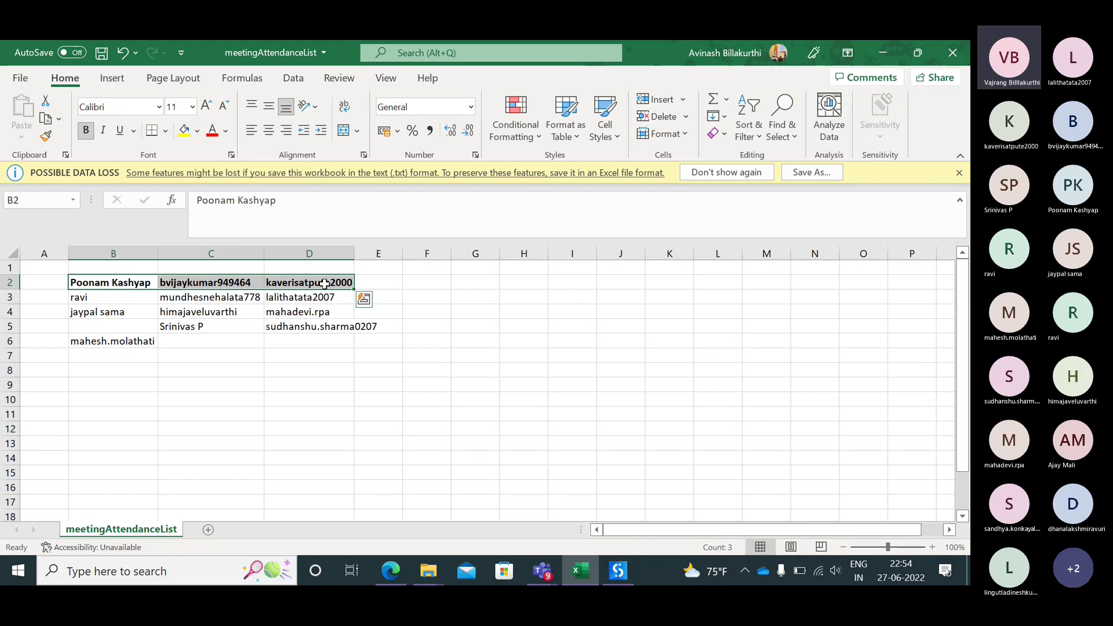
pyautogui.click(530, 513)
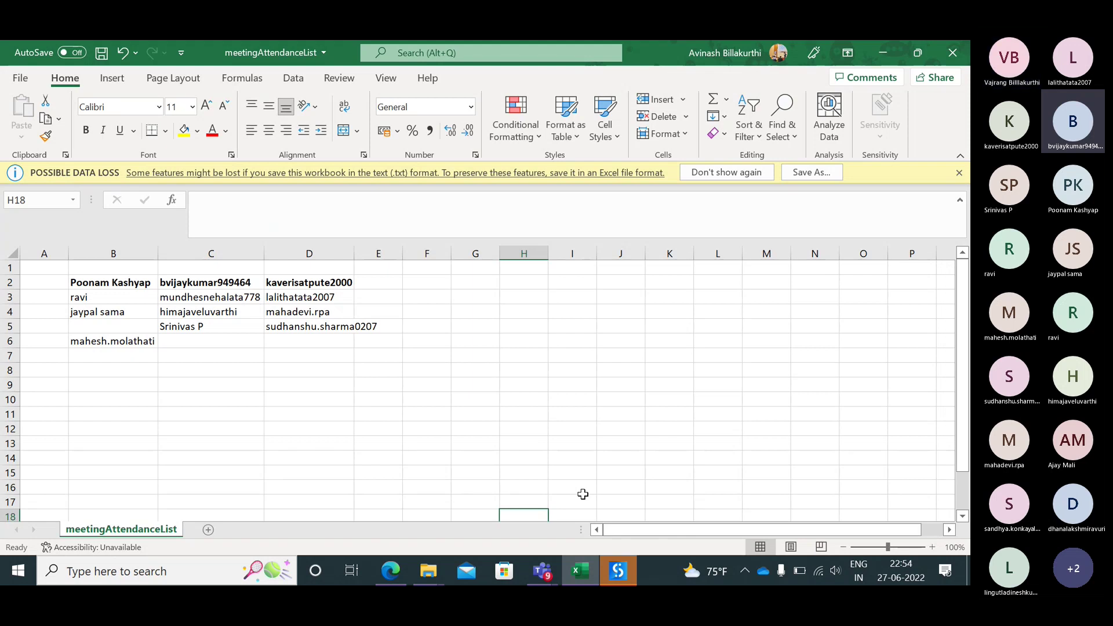
# - Return to the Teams meeting and send "tickets" in the meeting chat
pyautogui.click(619, 570)
pyautogui.moveTo(527, 573)
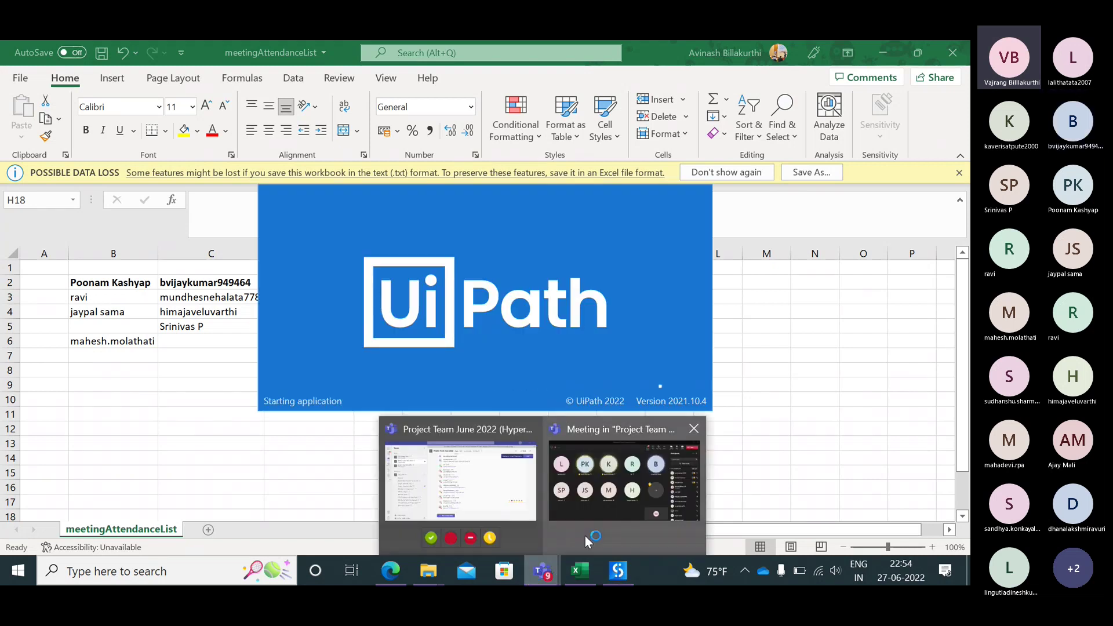
pyautogui.click(596, 501)
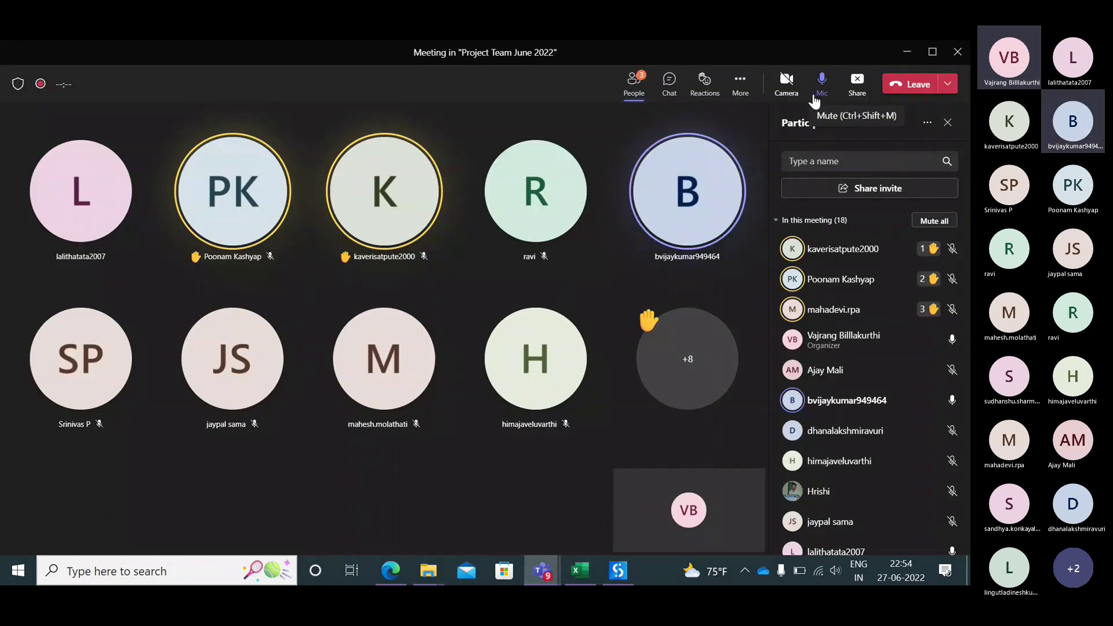
pyautogui.click(623, 94)
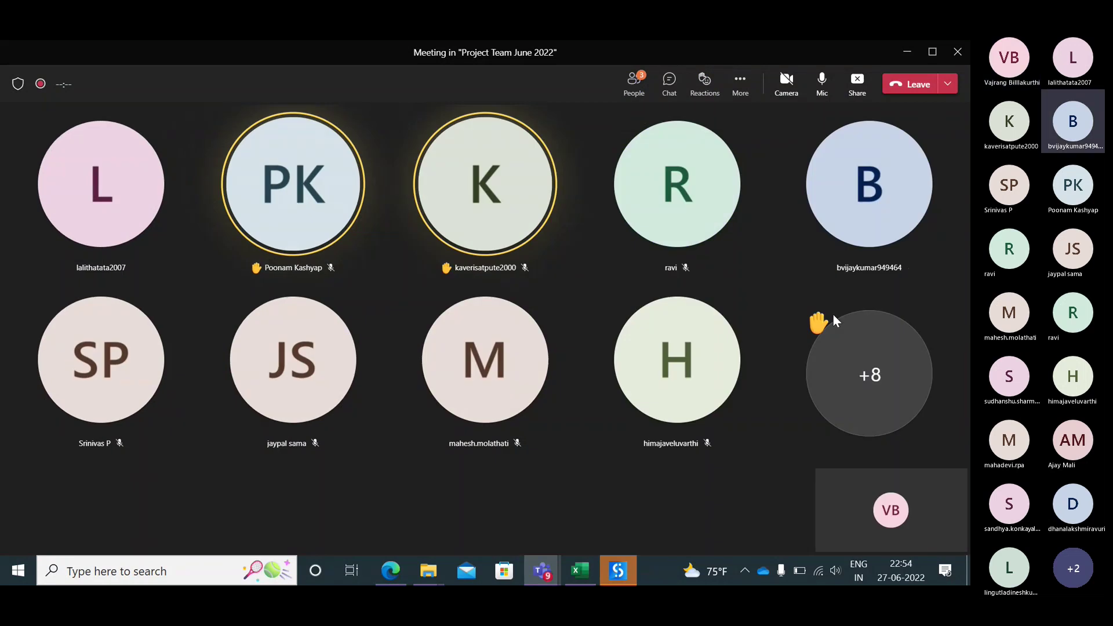
pyautogui.click(632, 84)
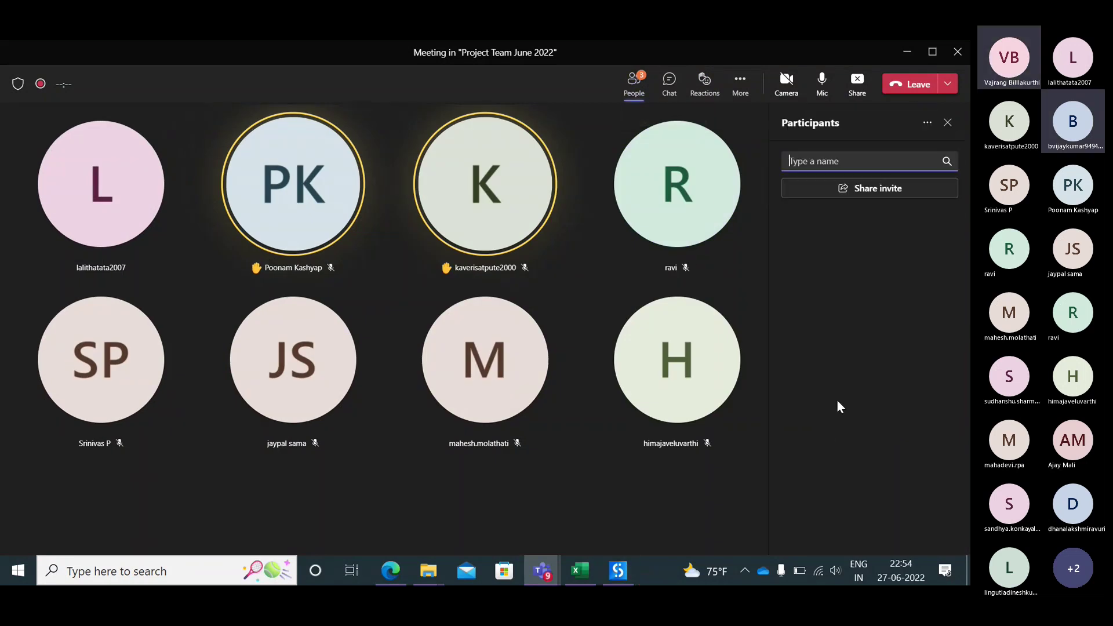
pyautogui.click(670, 84)
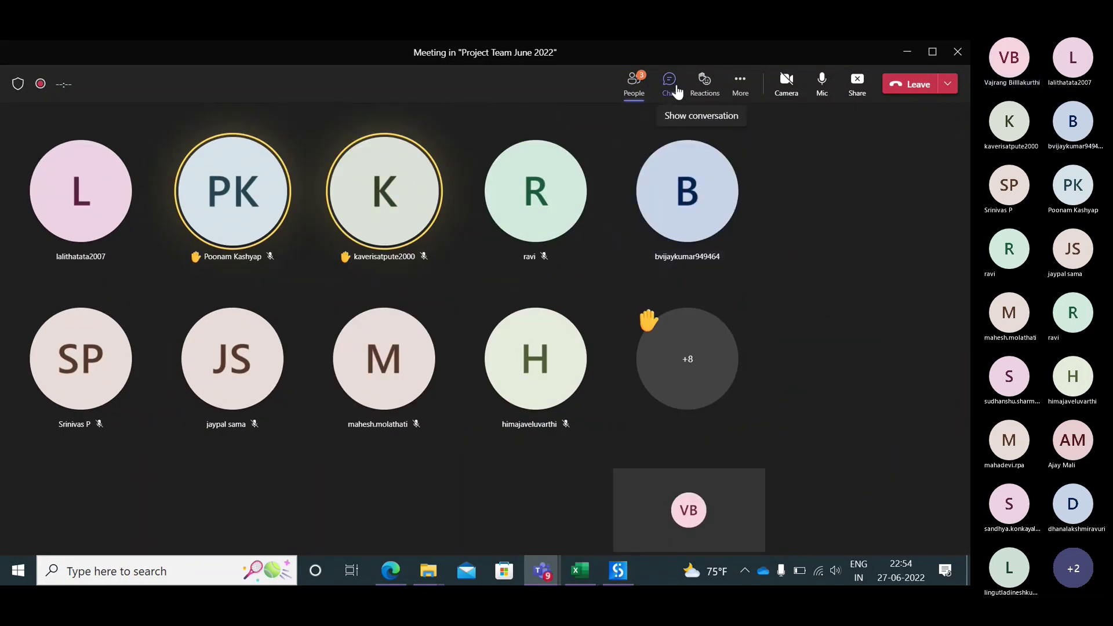
pyautogui.click(849, 516)
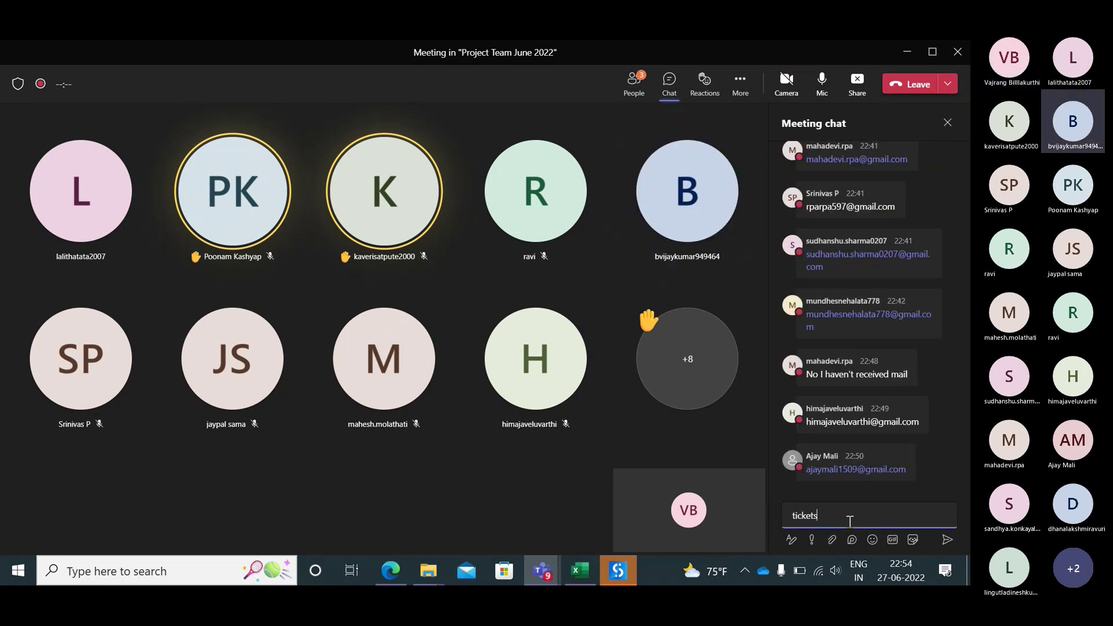
# - Switch to UiPath Studio and create a new blank process named Dispatcher with Windows - Legacy compatibility and VB language
pyautogui.click(617, 569)
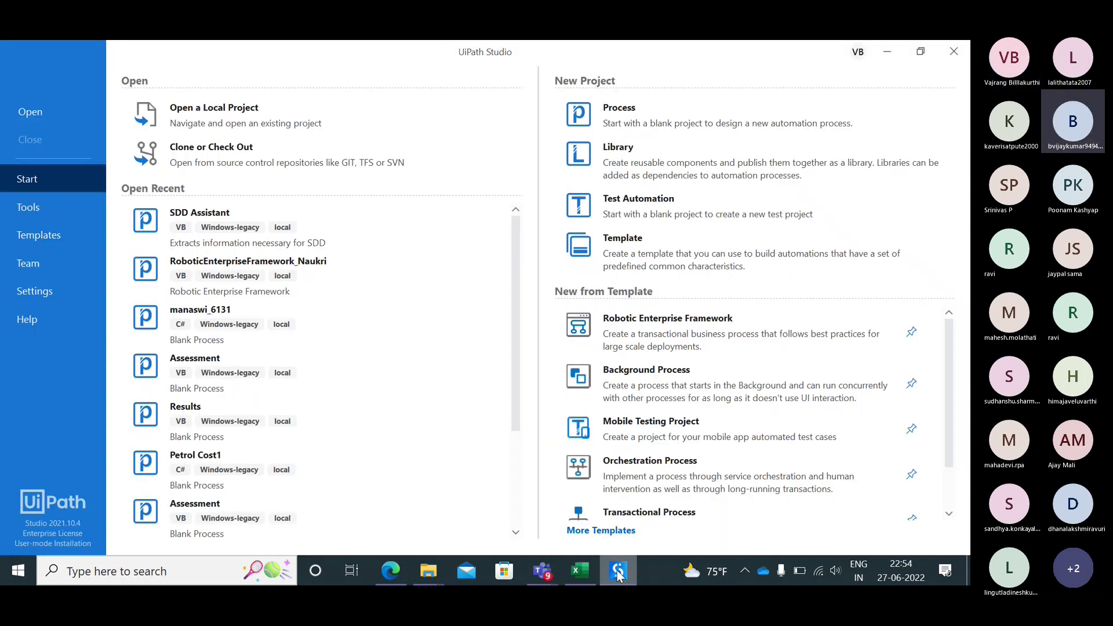
pyautogui.click(621, 116)
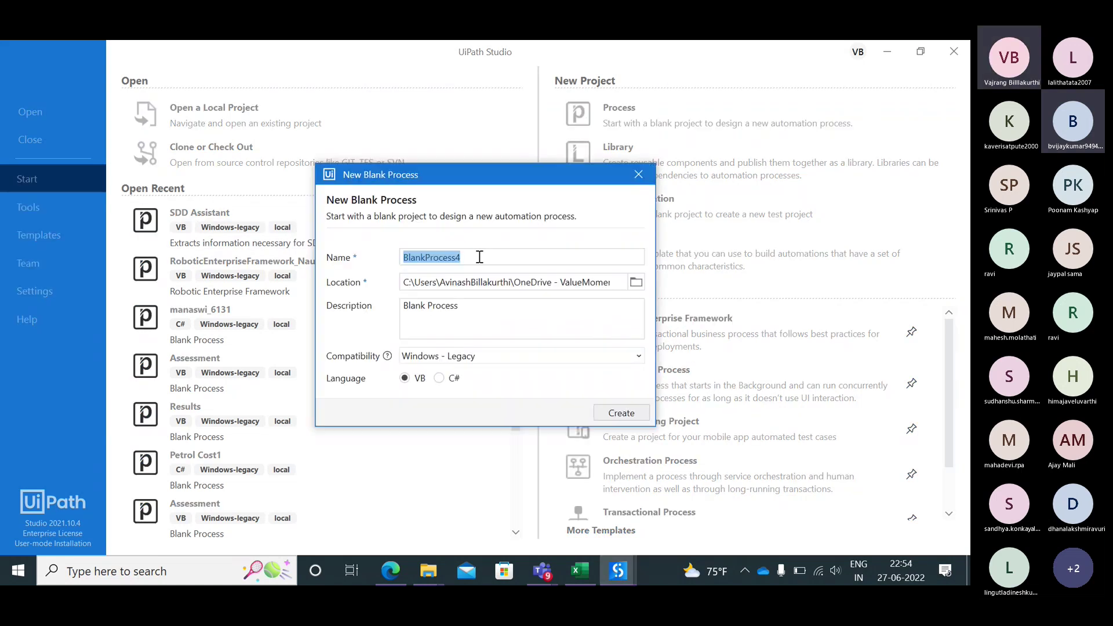
pyautogui.write('Dis')
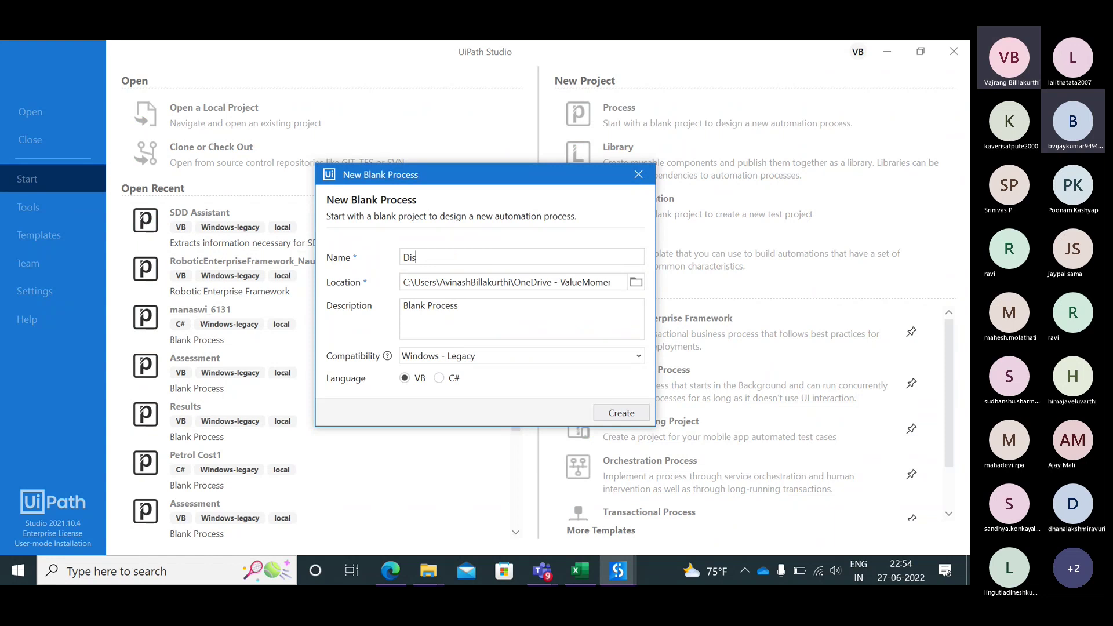
pyautogui.write('patcher')
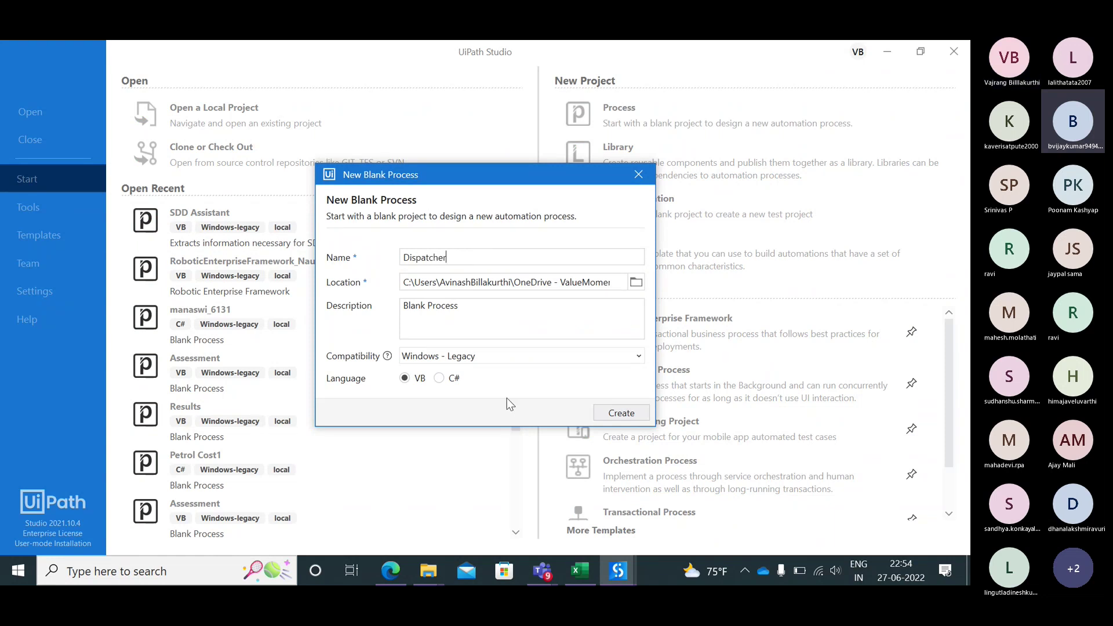
pyautogui.click(621, 411)
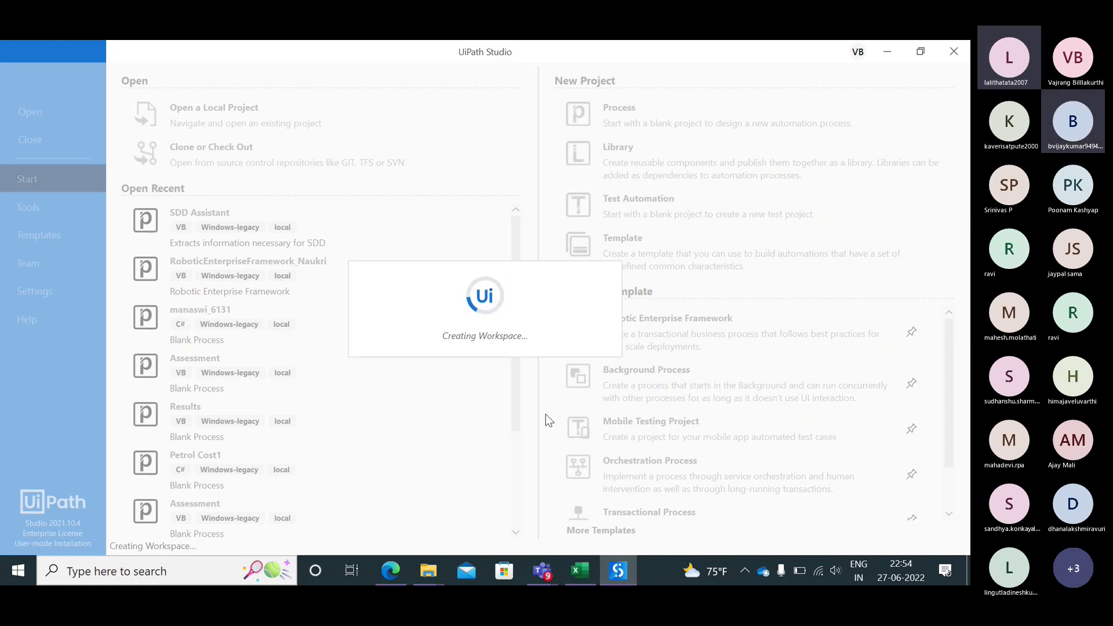
# - Switch to the Teams meeting and check its chat
pyautogui.moveTo(542, 571)
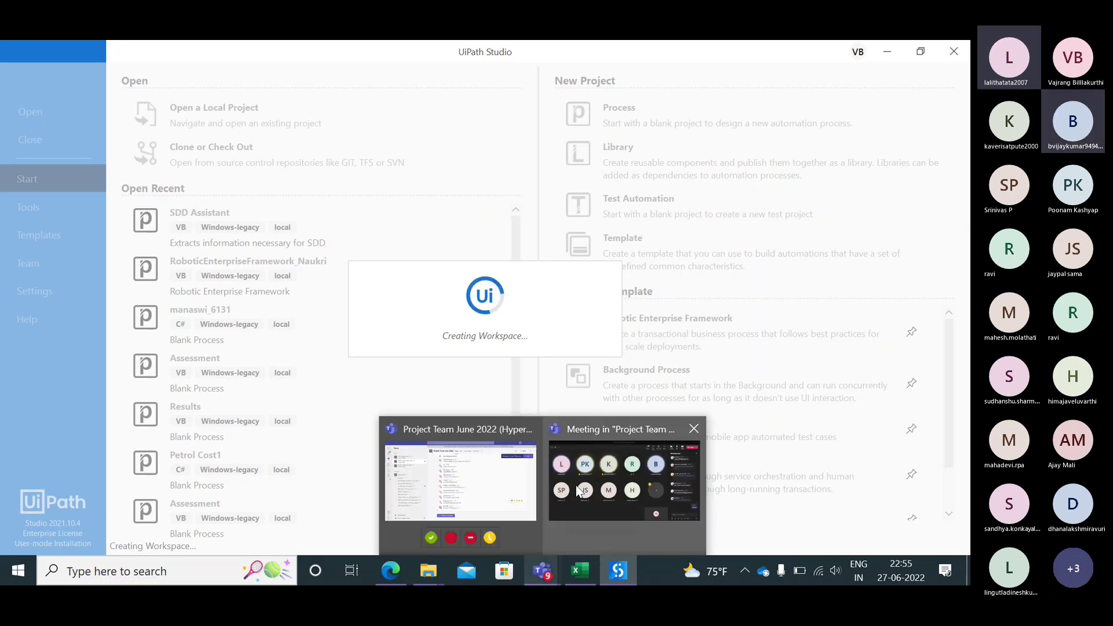
pyautogui.moveTo(580, 491)
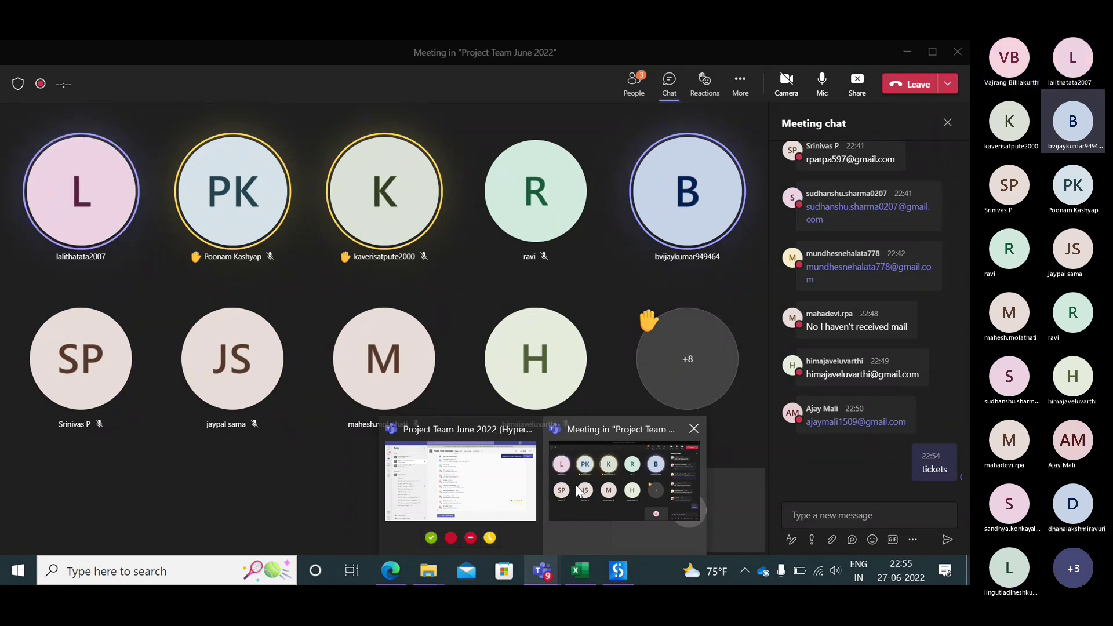
pyautogui.click(577, 490)
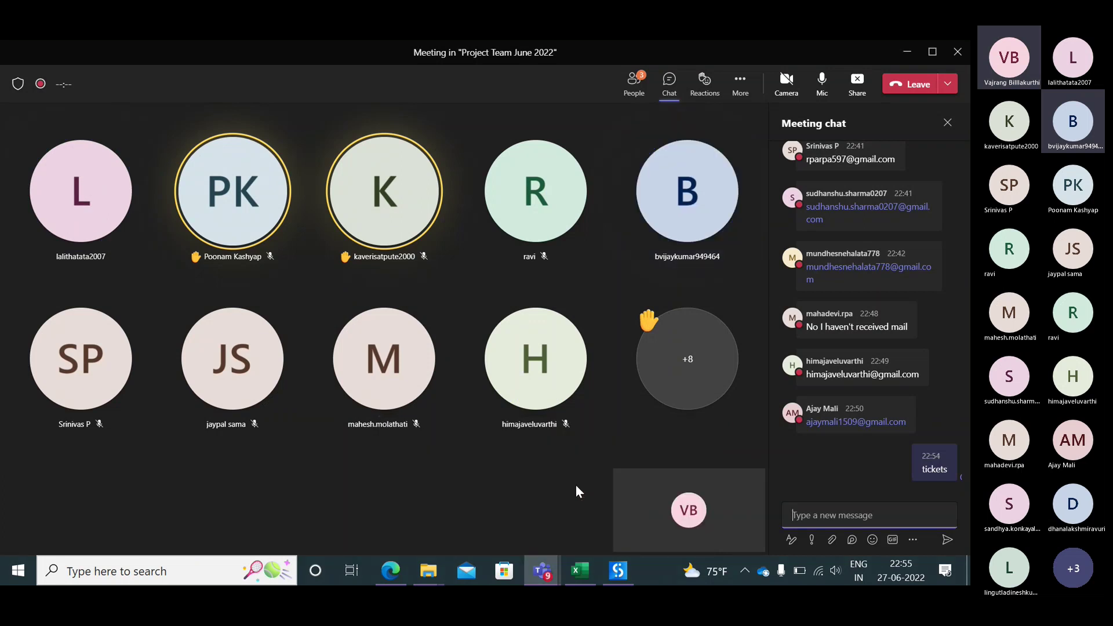
# - Return to UiPath Studio and add a Do While activity to the empty Main workflow
pyautogui.click(619, 574)
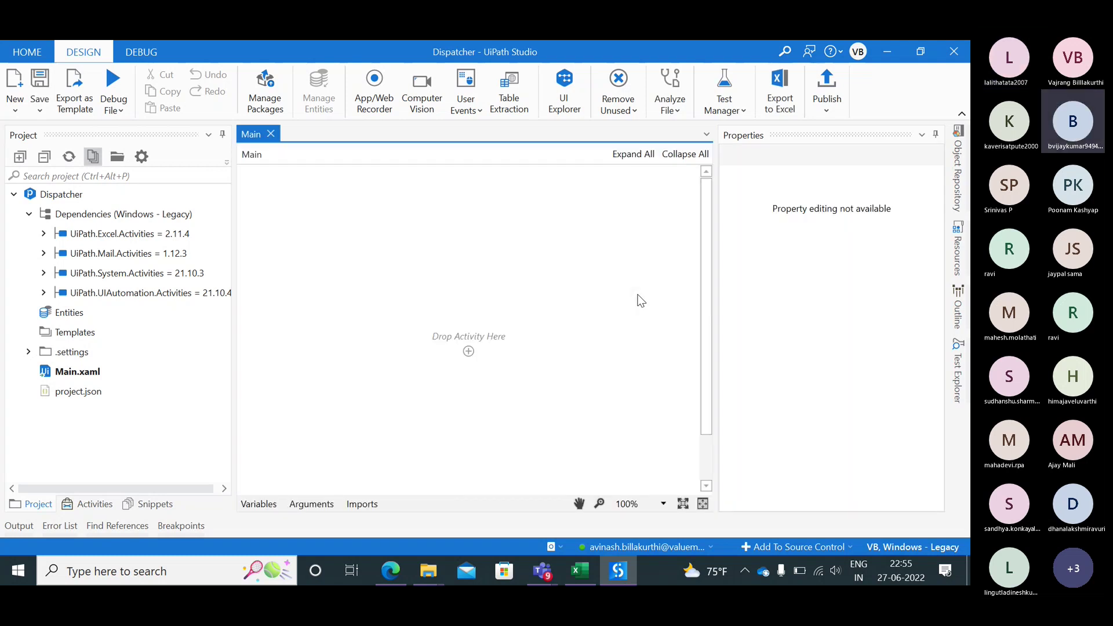
pyautogui.click(468, 352)
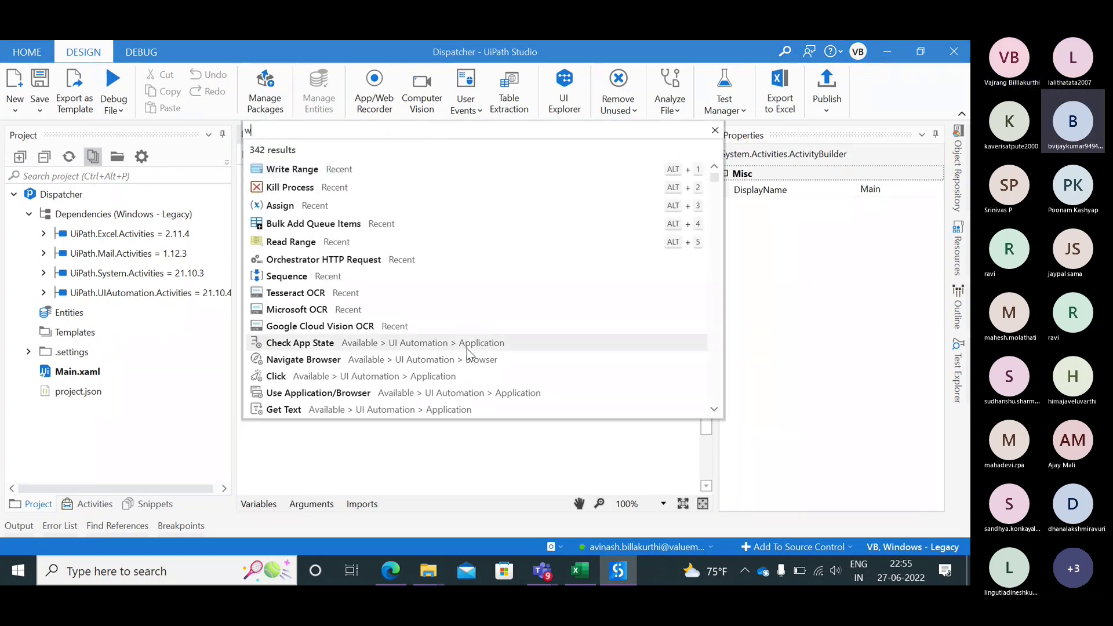
pyautogui.write('do while')
pyautogui.press('Escape')
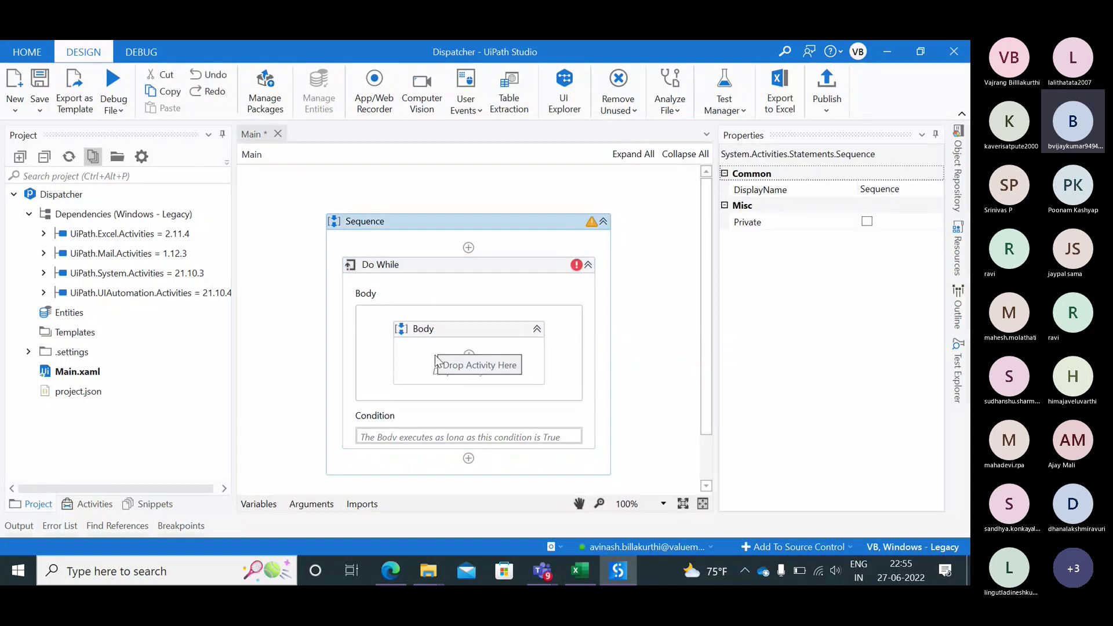
# - Add an Add Queue Item activity inside the Body sequence of the Do While loop
pyautogui.click(435, 359)
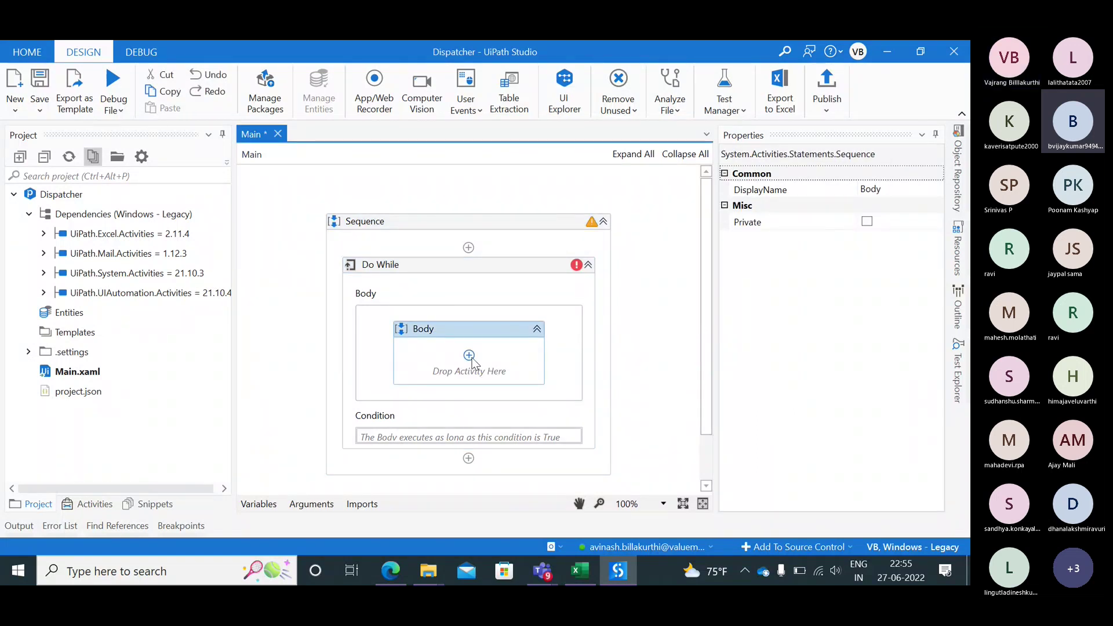
pyautogui.click(471, 357)
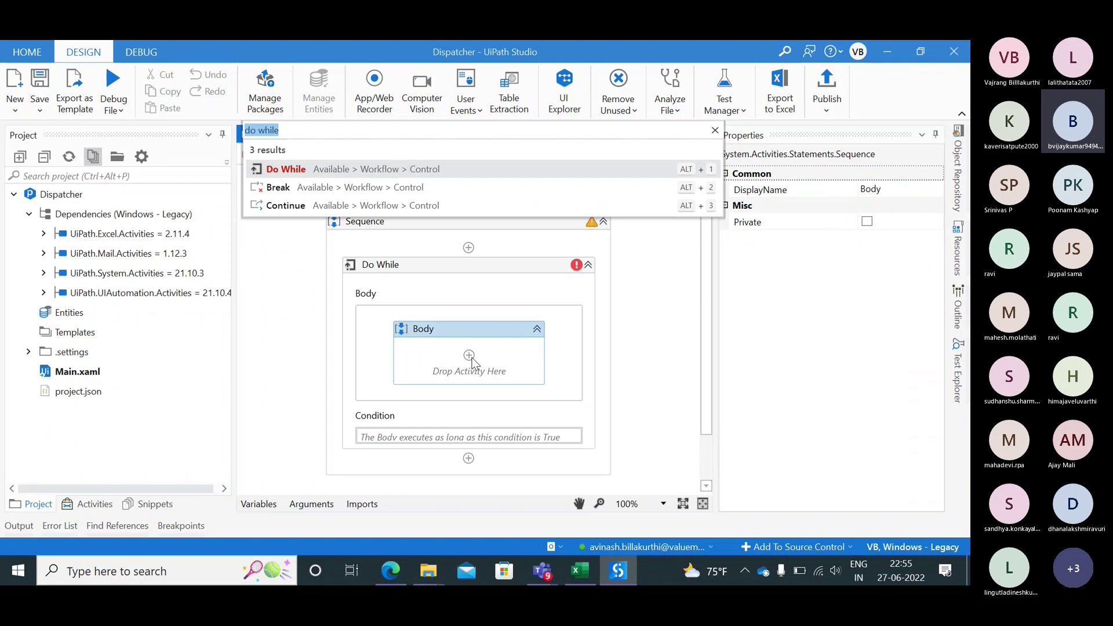
pyautogui.write('add')
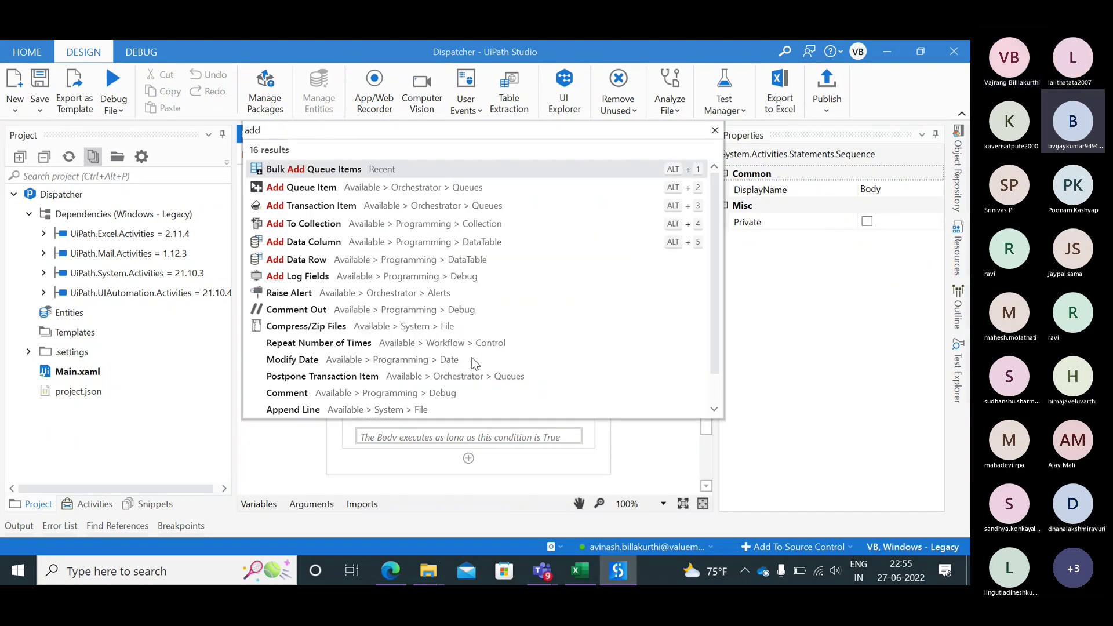
pyautogui.write('add queue')
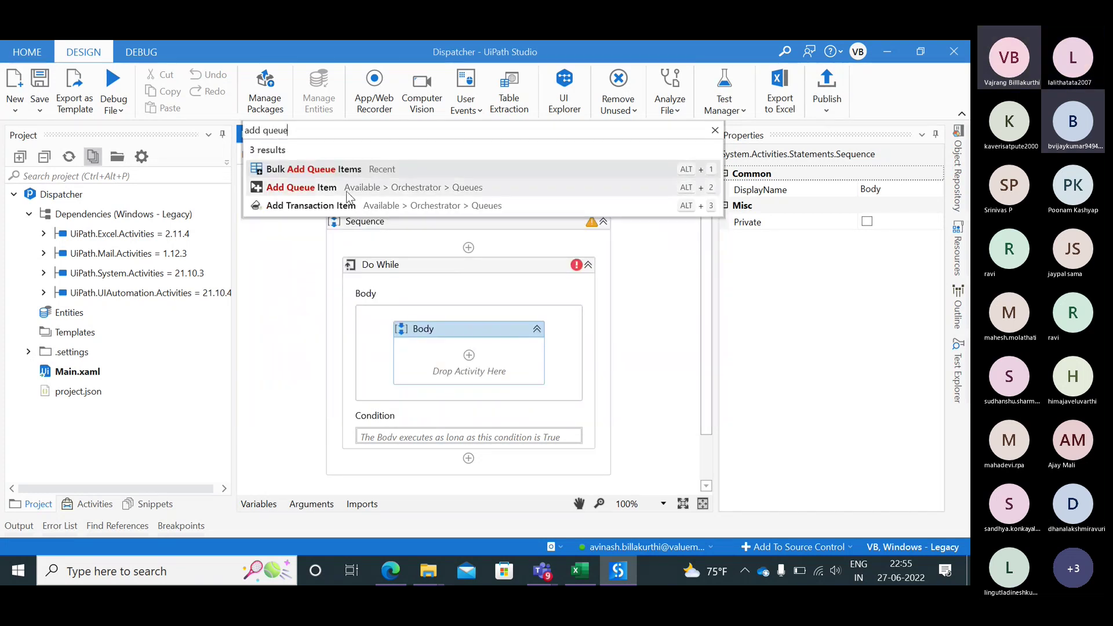
pyautogui.click(346, 192)
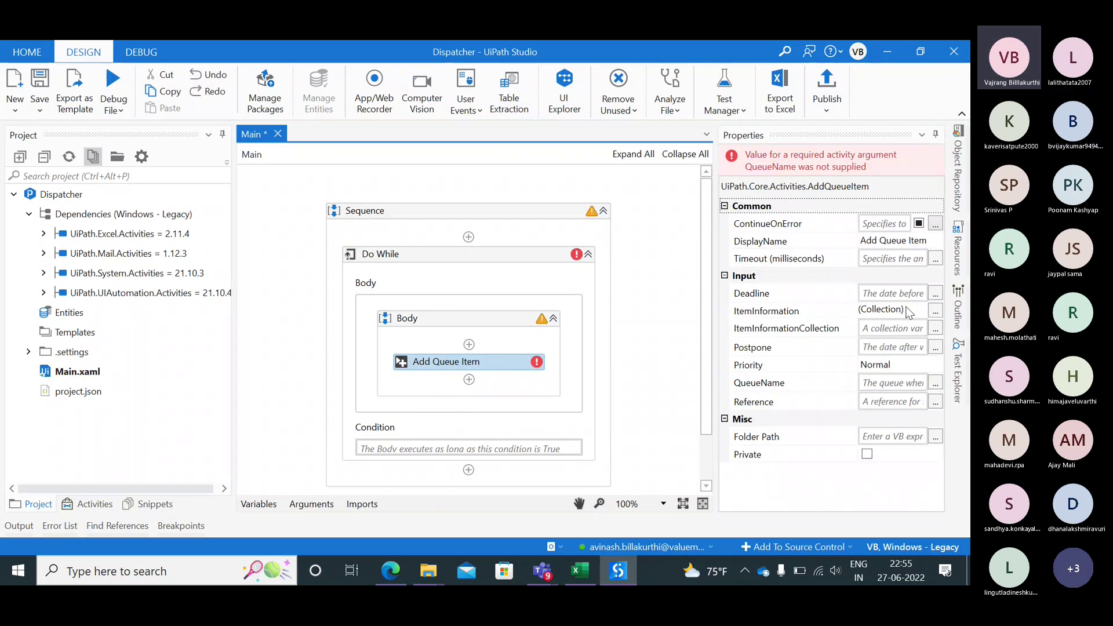
# - Add an input String argument called name with the value now.ToString to the Add Queue Item's ItemInformation
pyautogui.click(934, 312)
pyautogui.click(259, 293)
pyautogui.click(285, 294)
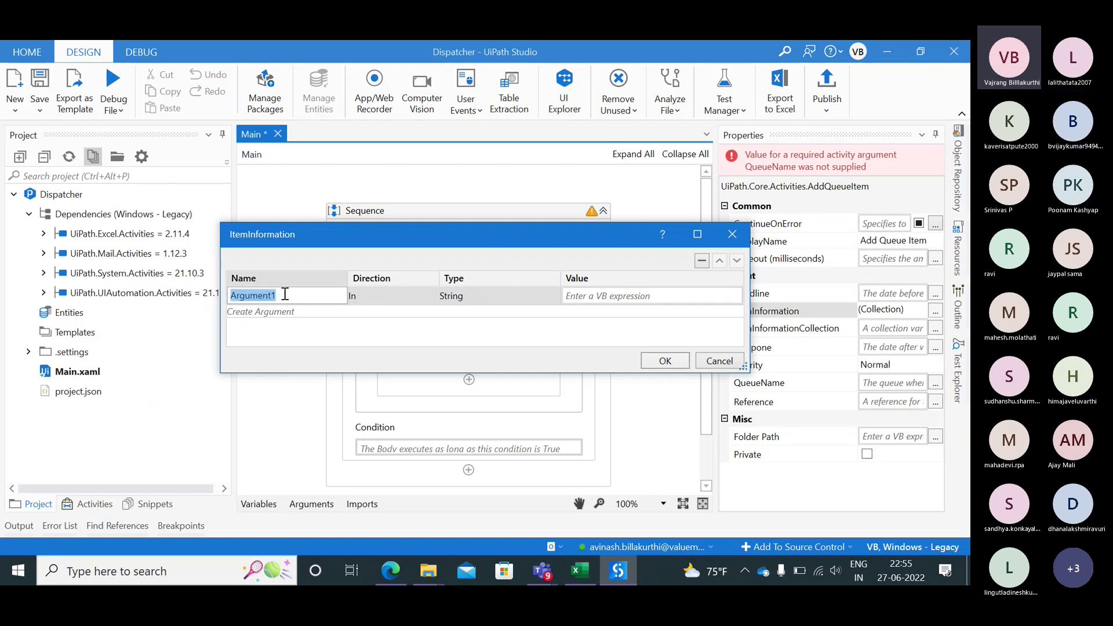
pyautogui.write('name')
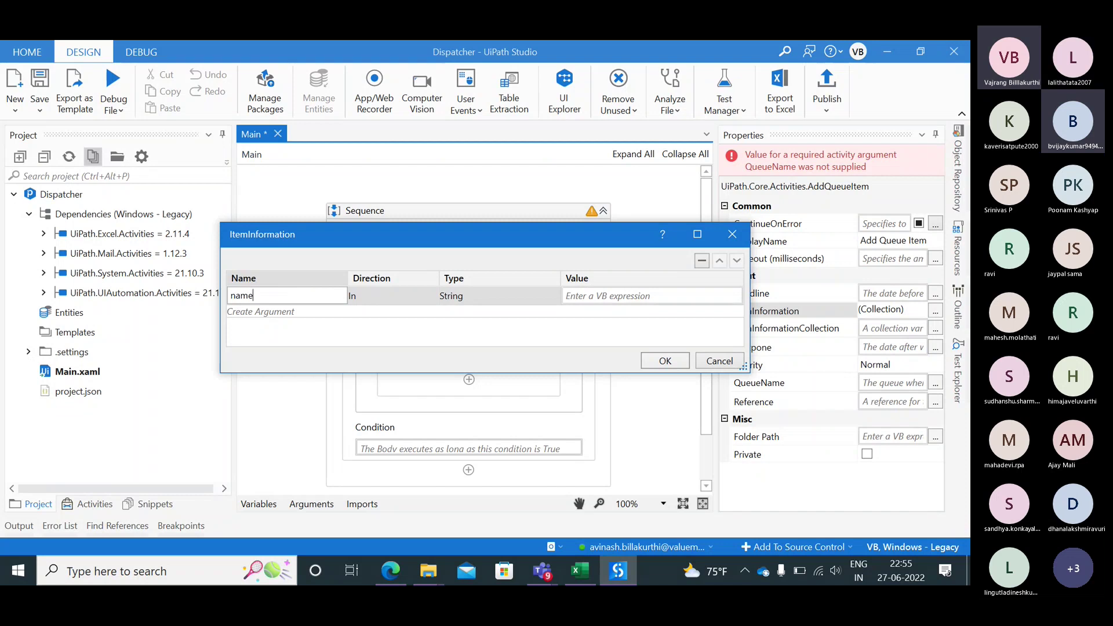
pyautogui.click(655, 293)
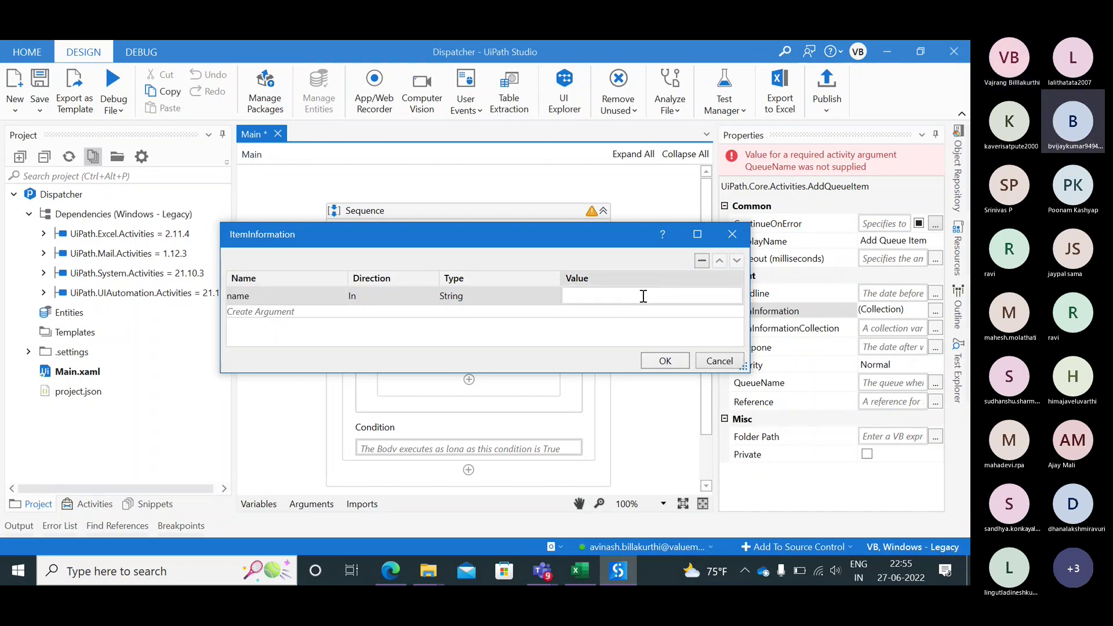
pyautogui.write('now')
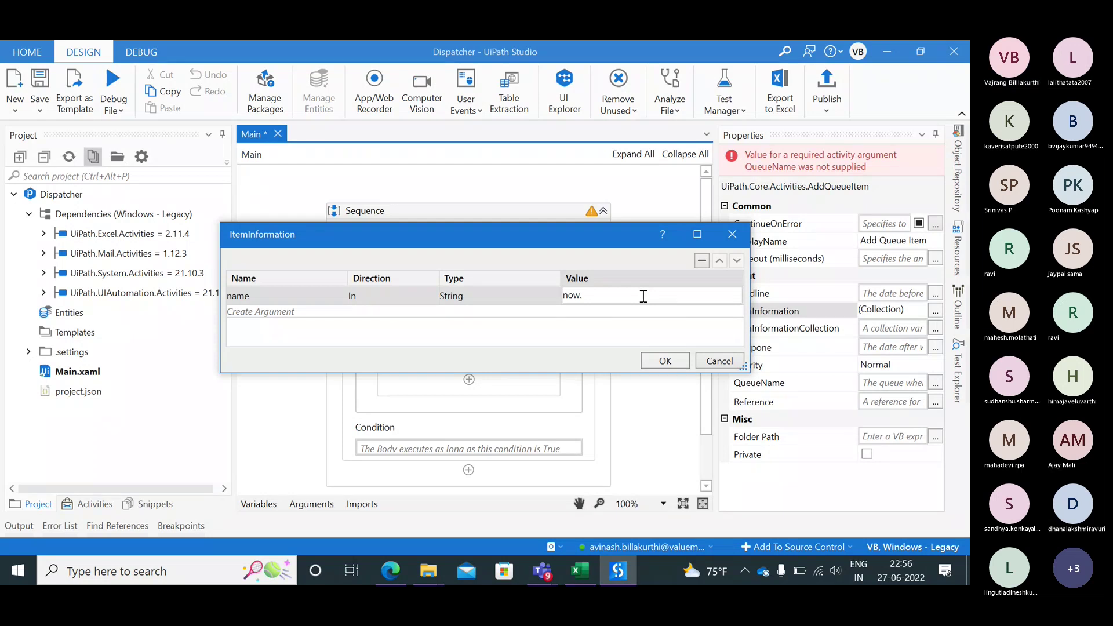
pyautogui.write('.to')
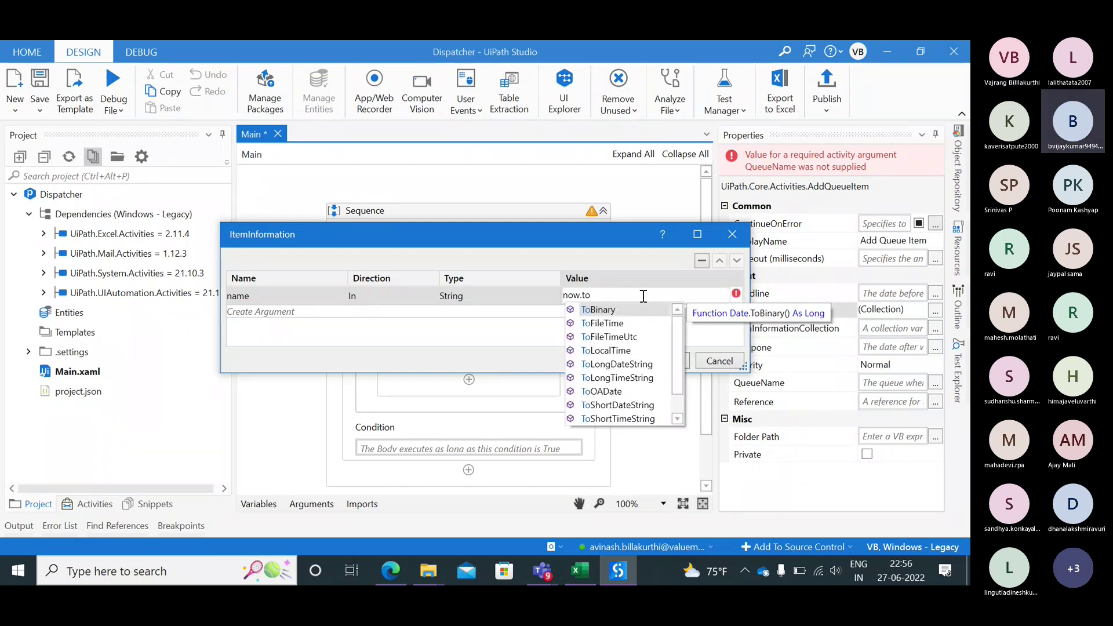
pyautogui.write('String')
pyautogui.press('Tab')
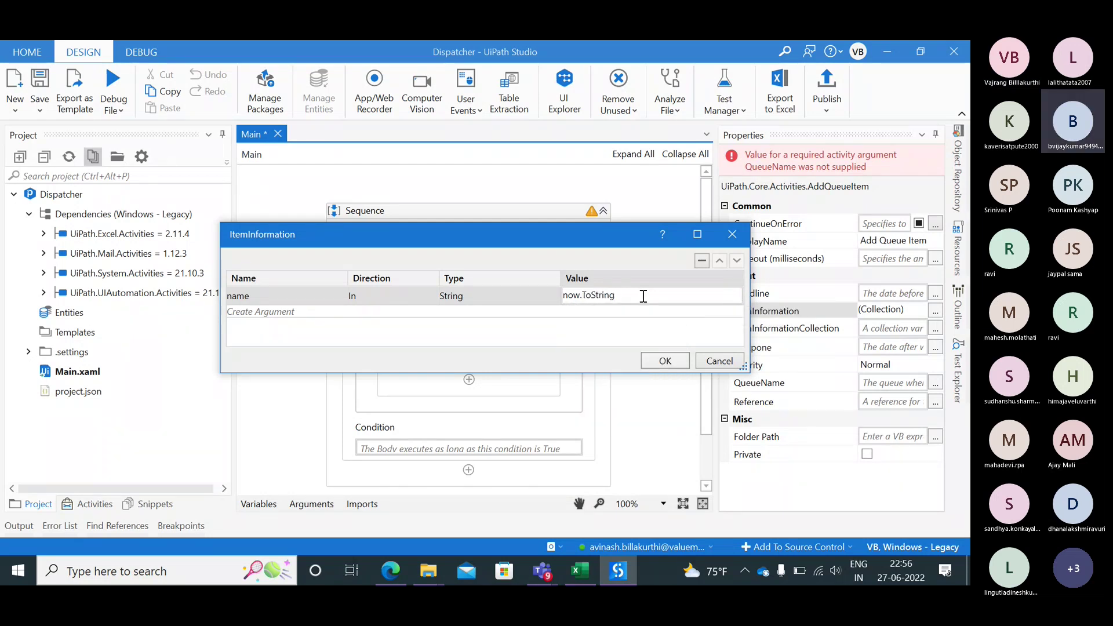
pyautogui.click(665, 360)
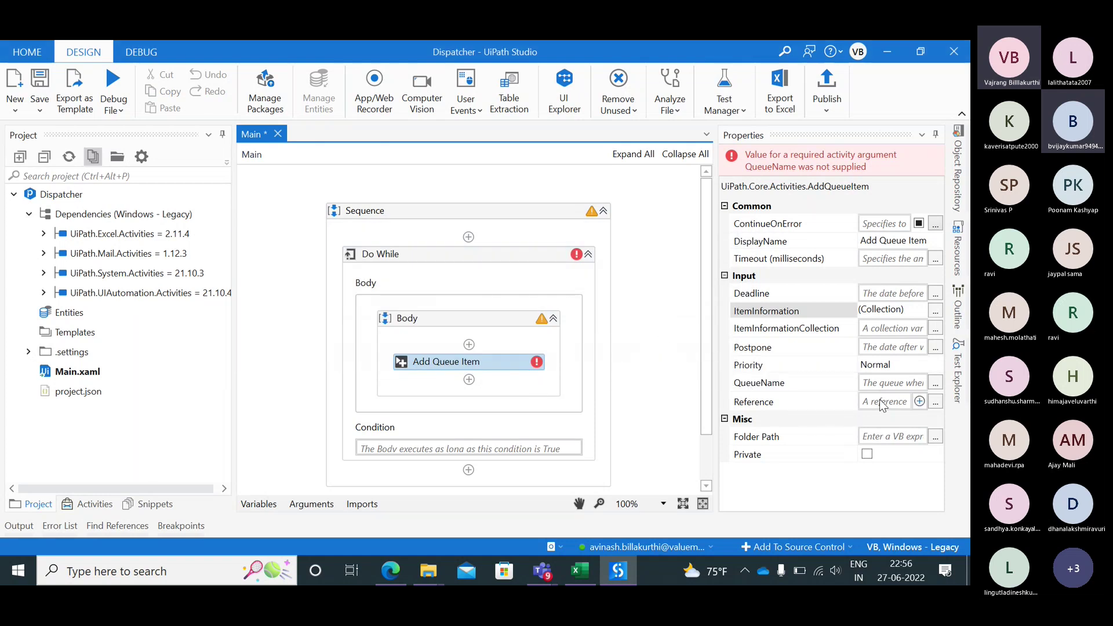
# - Set the Add Queue Item's QueueName to "tickets"
pyautogui.click(878, 381)
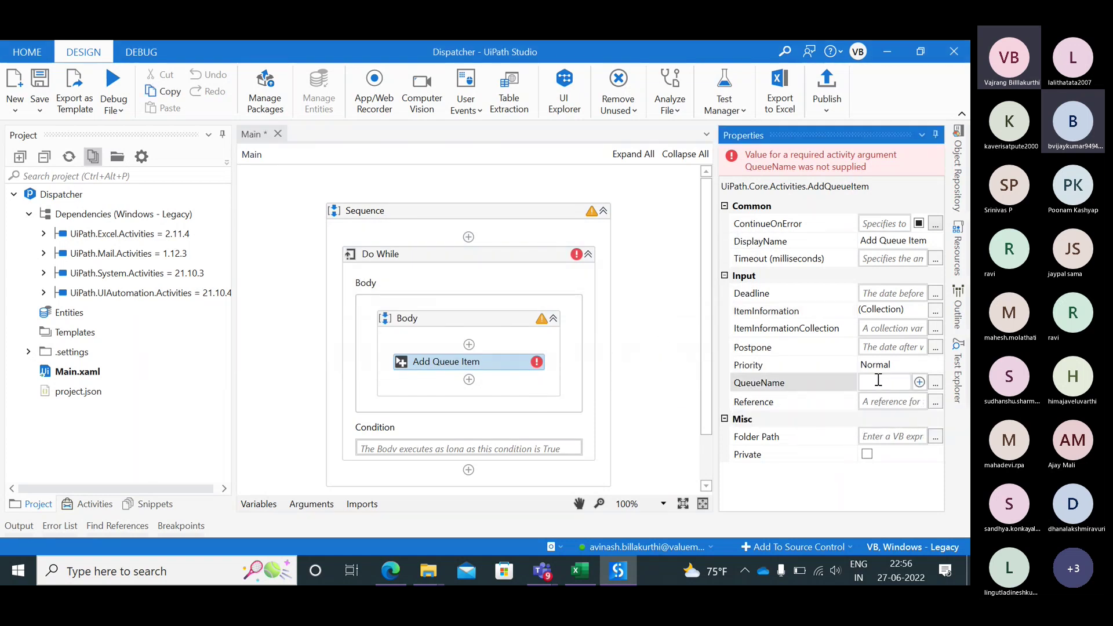
pyautogui.write('"Tickets"')
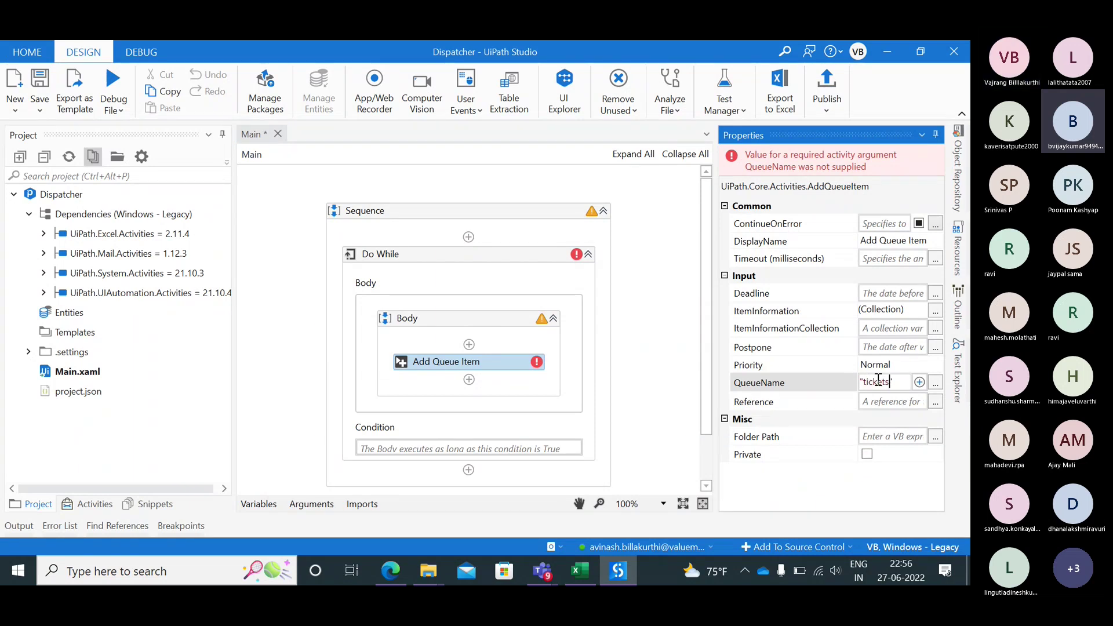
pyautogui.doubleClick(877, 382)
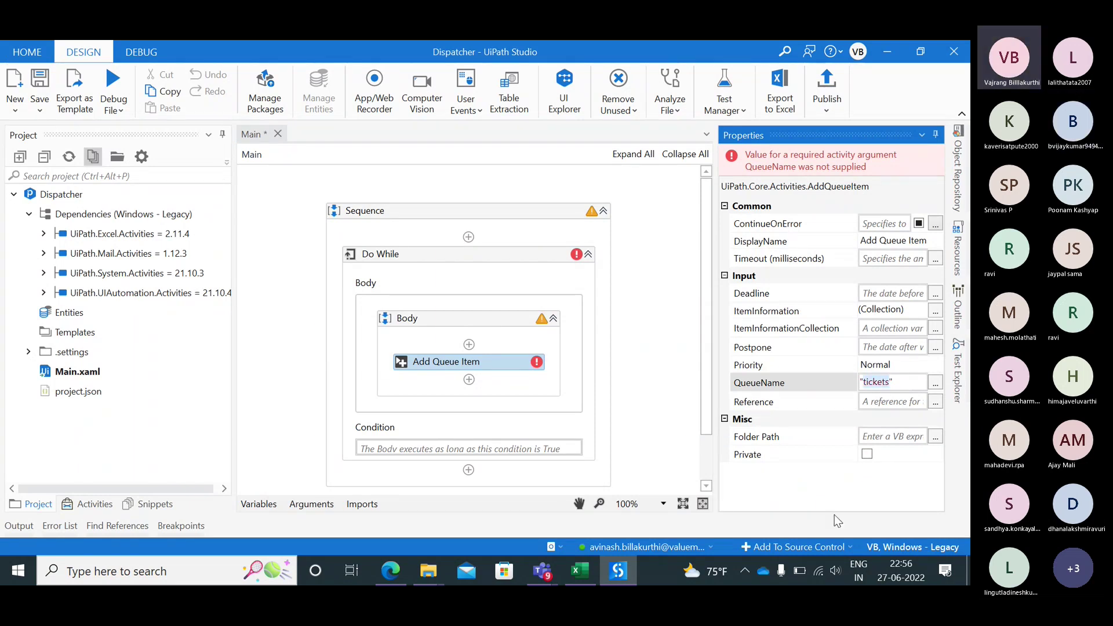
pyautogui.click(789, 474)
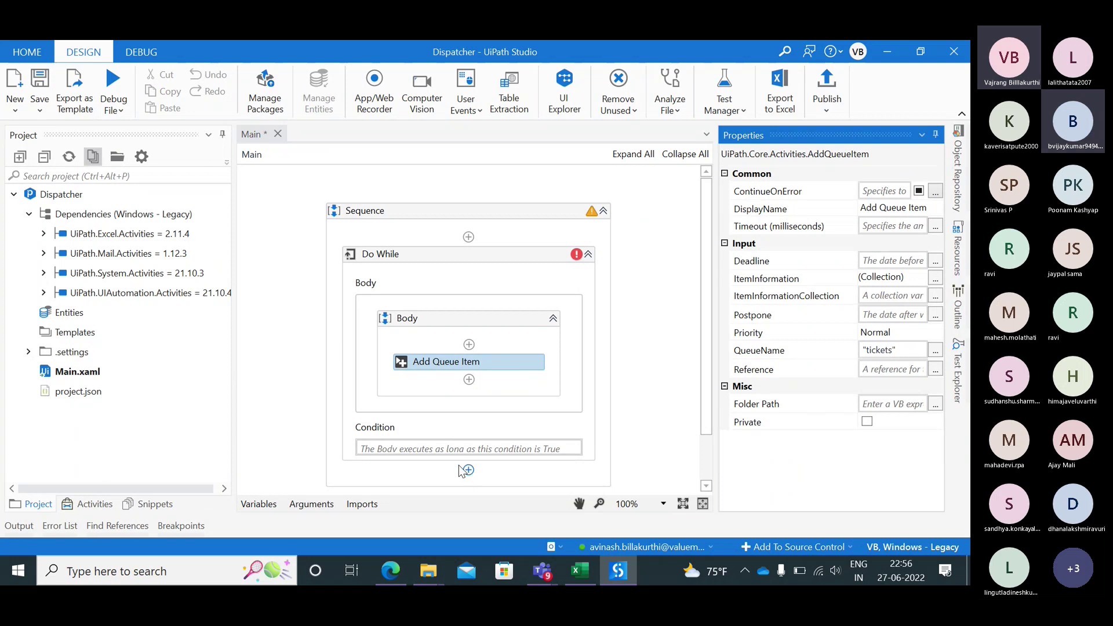
# - Add an Assign activity below Add Queue Item in the loop's Body sequence
pyautogui.click(460, 458)
pyautogui.click(470, 384)
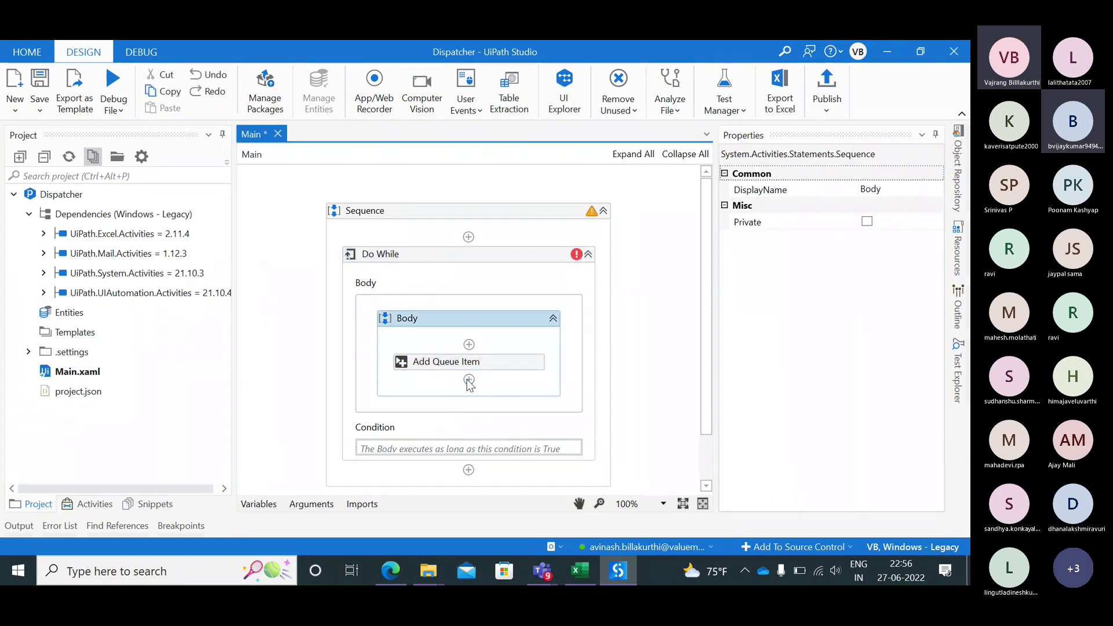
pyautogui.click(468, 381)
pyautogui.write('Assign')
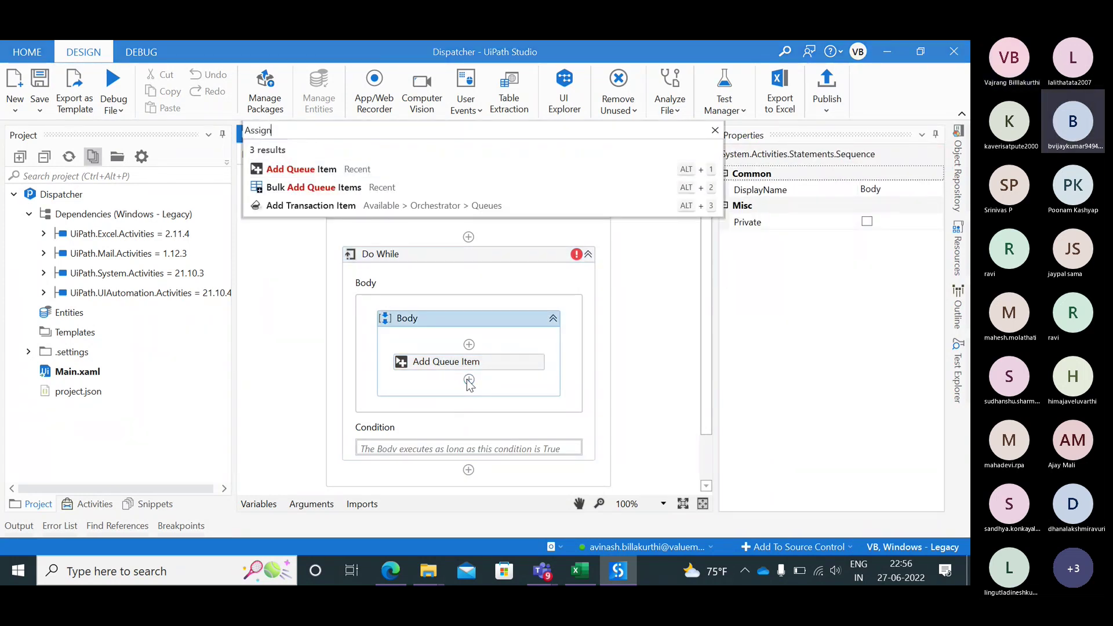
pyautogui.press('Return')
# - Create the variable int_Counter as the Assign's target and set its value to 0
pyautogui.click(428, 419)
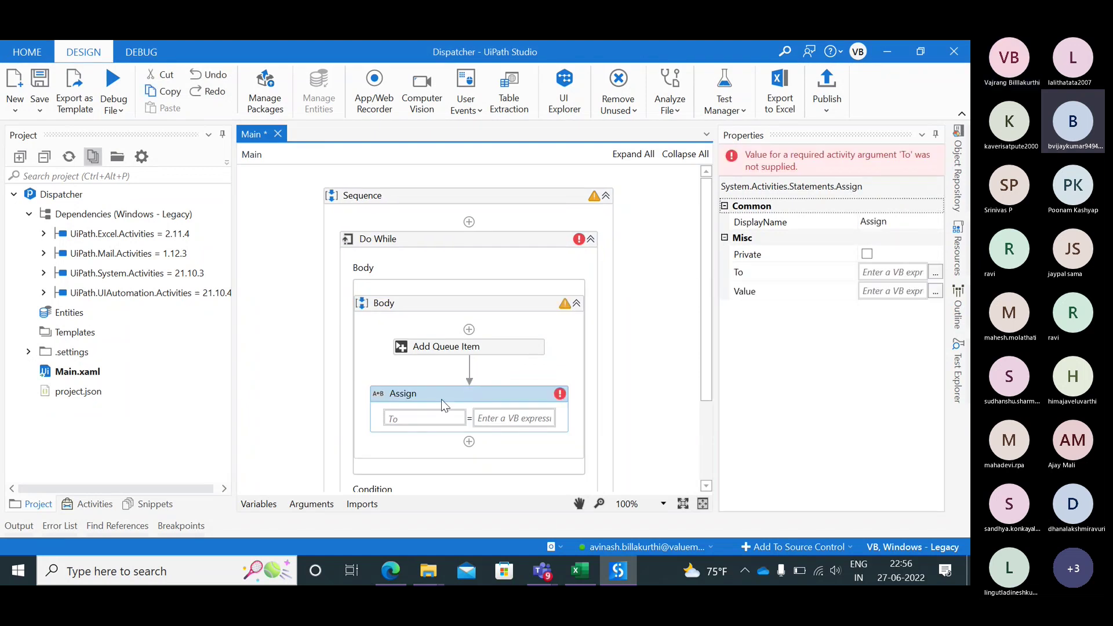
pyautogui.hotkey('ctrl', 'k')
pyautogui.write('int')
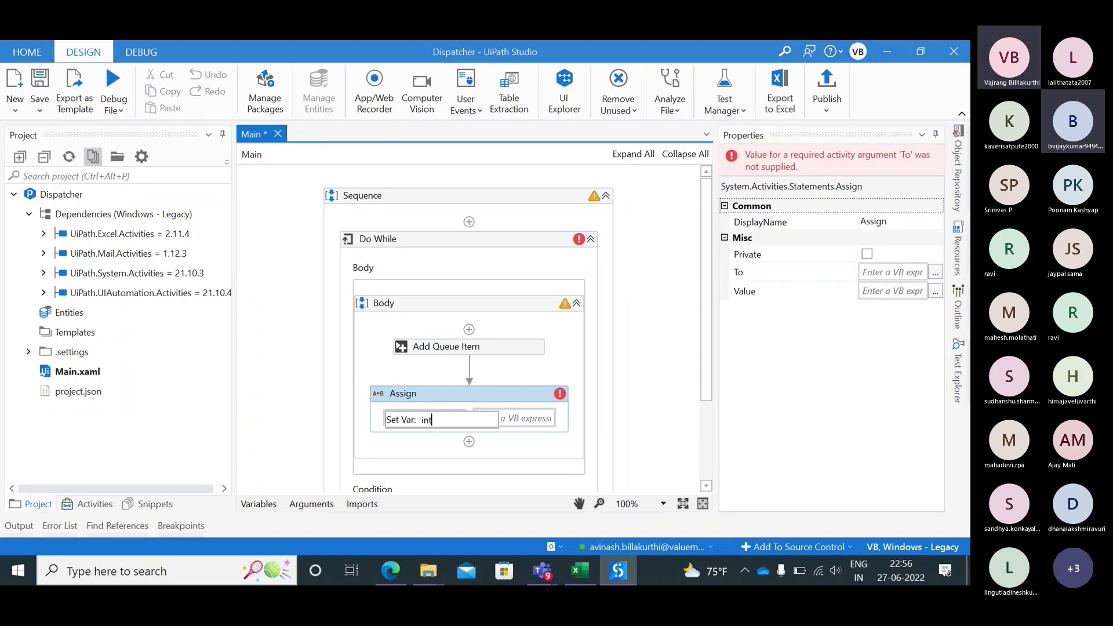
pyautogui.write('_Counter')
pyautogui.press('Return')
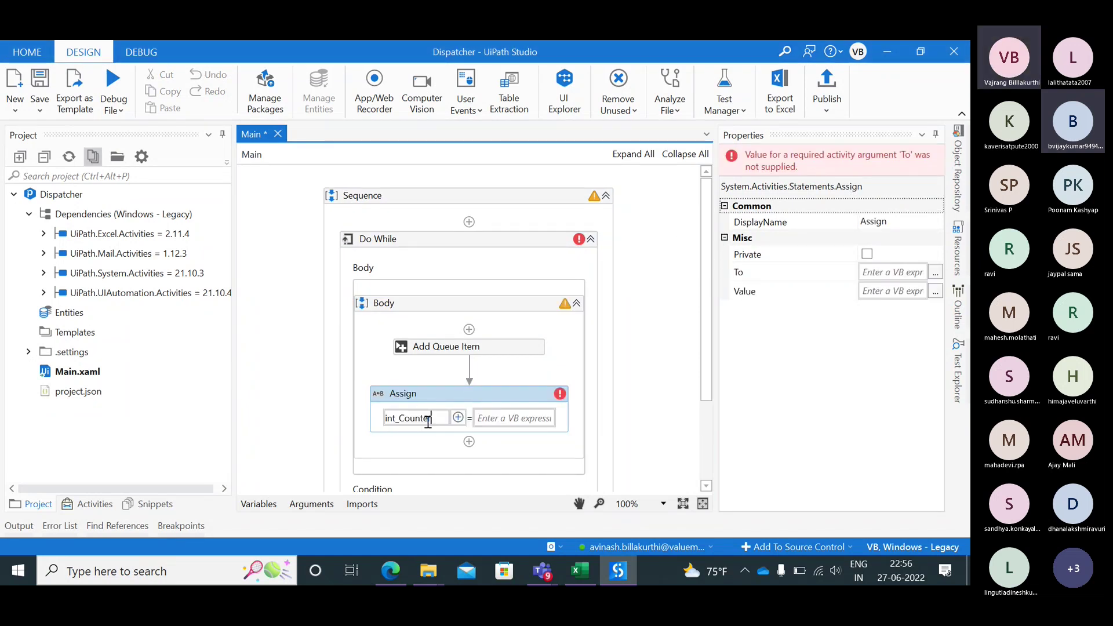
pyautogui.click(493, 422)
pyautogui.write('0')
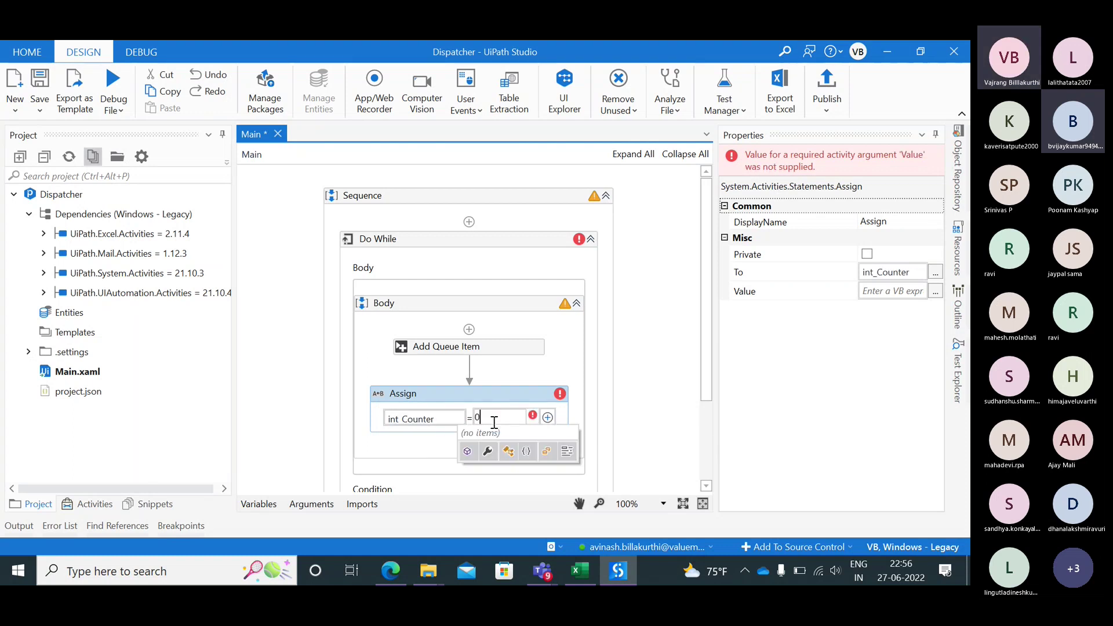
pyautogui.click(419, 446)
# - Move the Assign activity above Add Queue Item in the loop's Body sequence
pyautogui.scroll(-3, 418, 444)
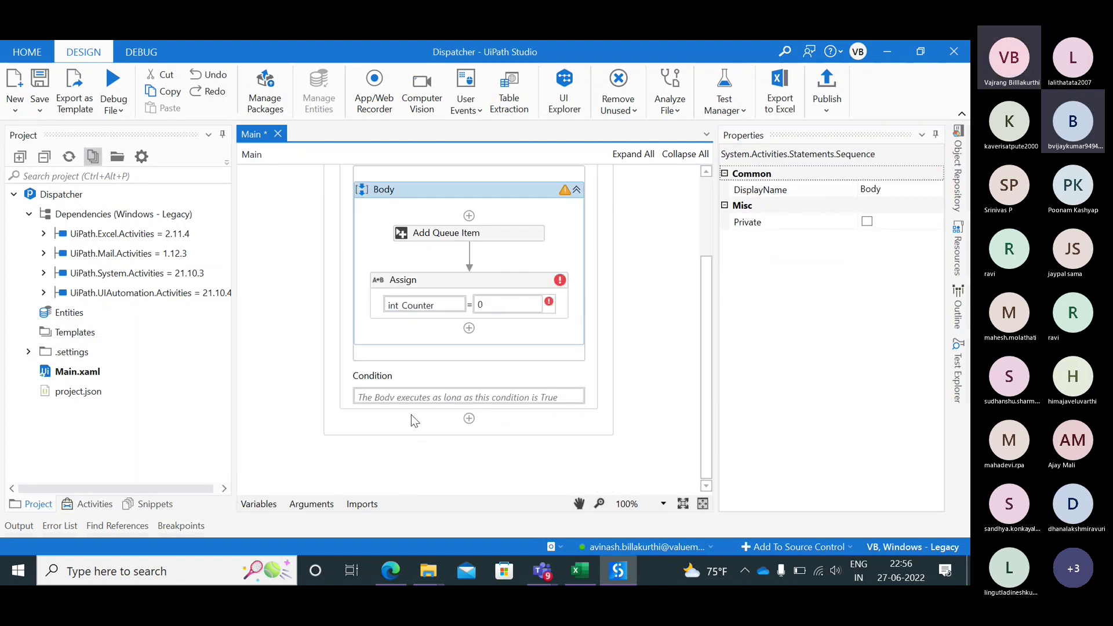
pyautogui.click(404, 399)
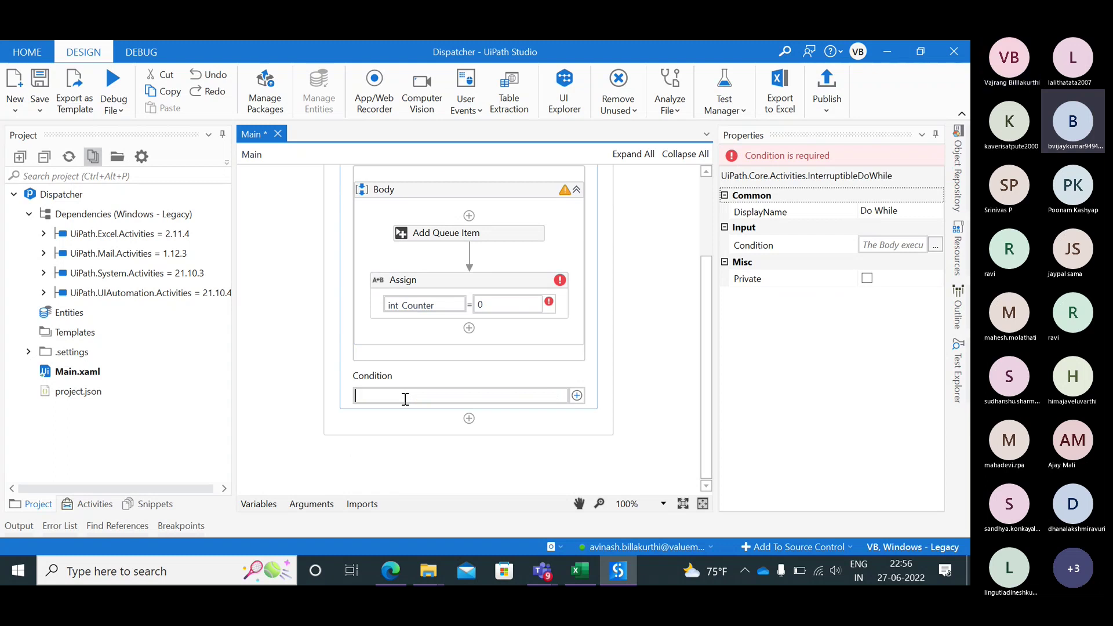
pyautogui.moveTo(452, 289); pyautogui.dragTo(450, 235)
# - Review the Add Queue Item's ItemInformation and set its Reference to int_Counter
pyautogui.click(506, 318)
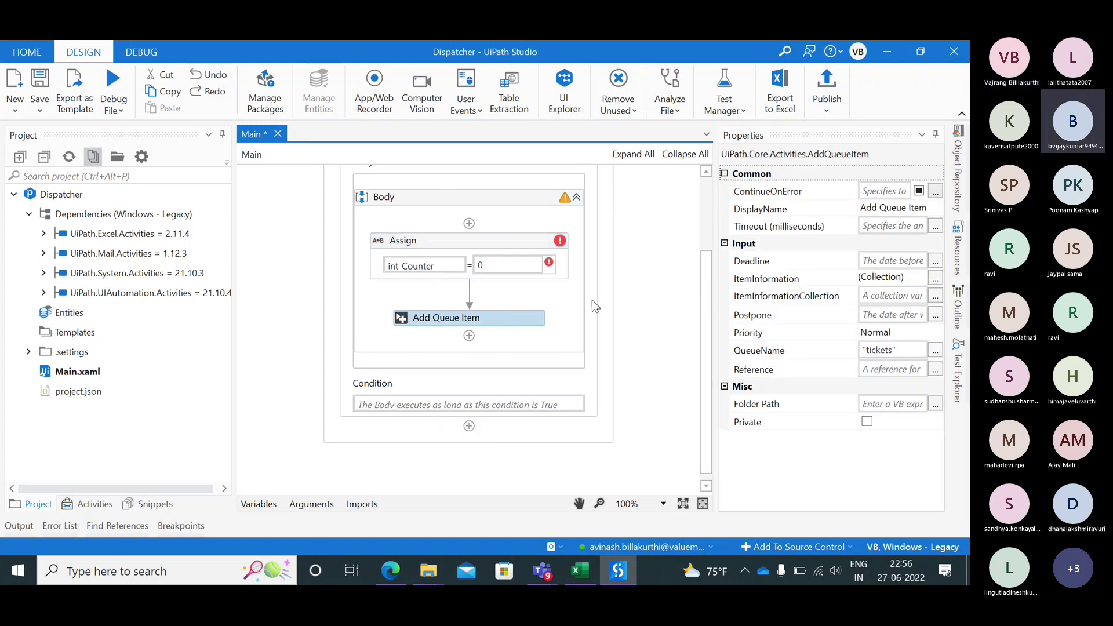
pyautogui.click(935, 279)
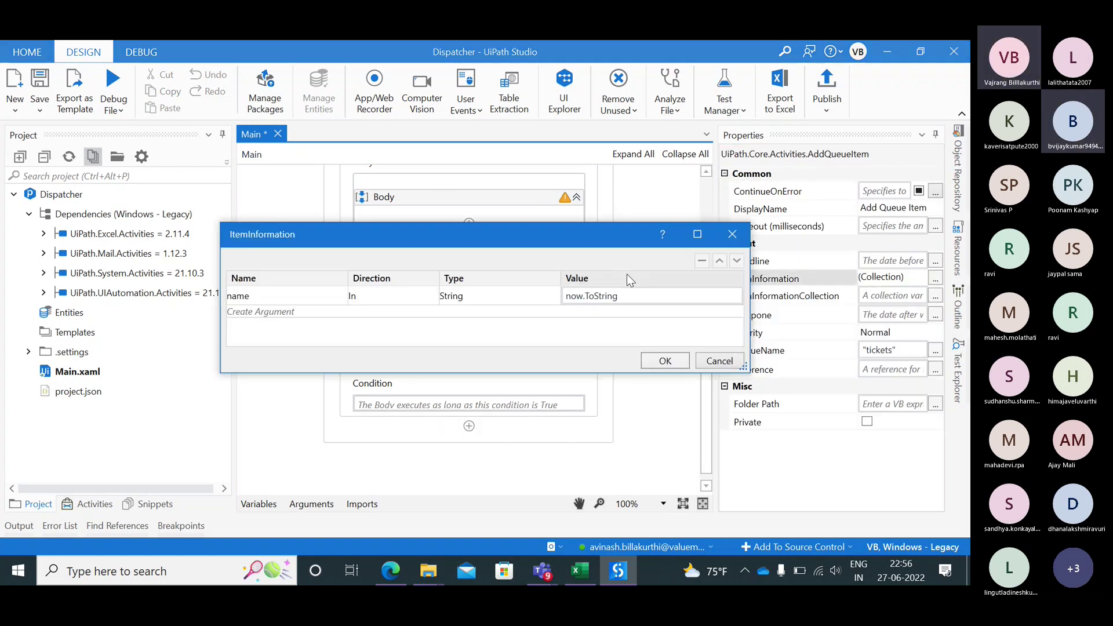
pyautogui.click(640, 306)
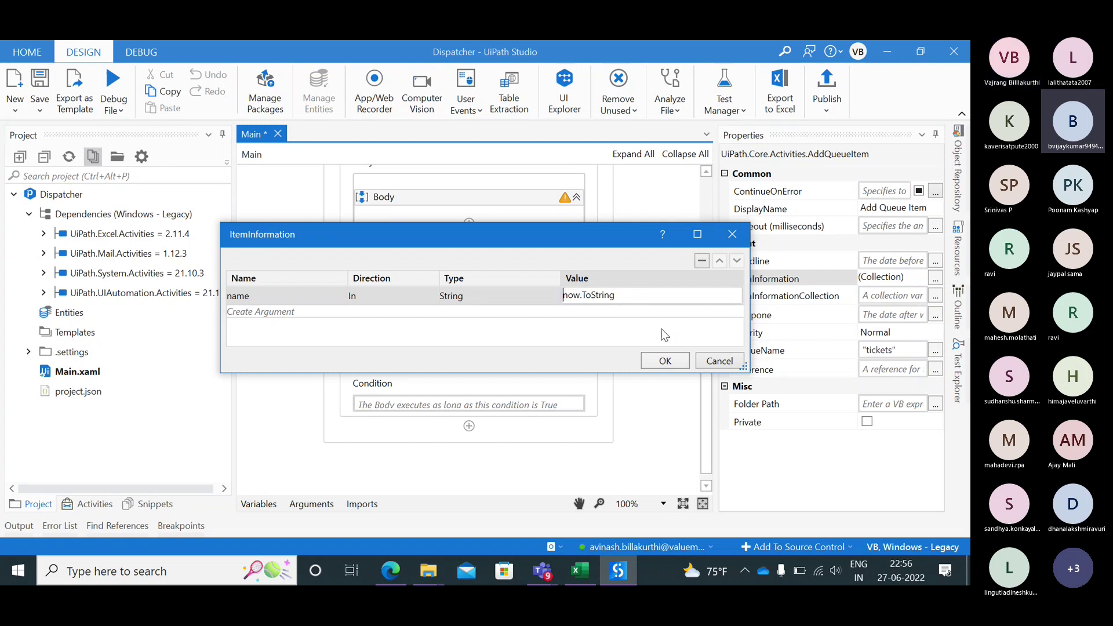
pyautogui.click(665, 360)
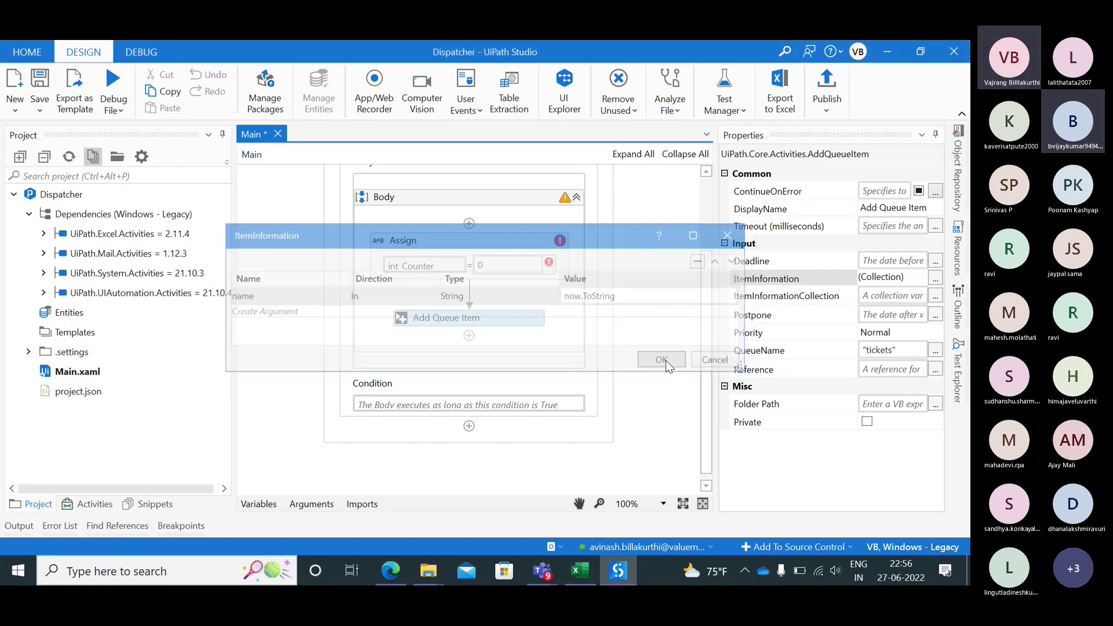
pyautogui.click(890, 369)
pyautogui.write('int_Counter')
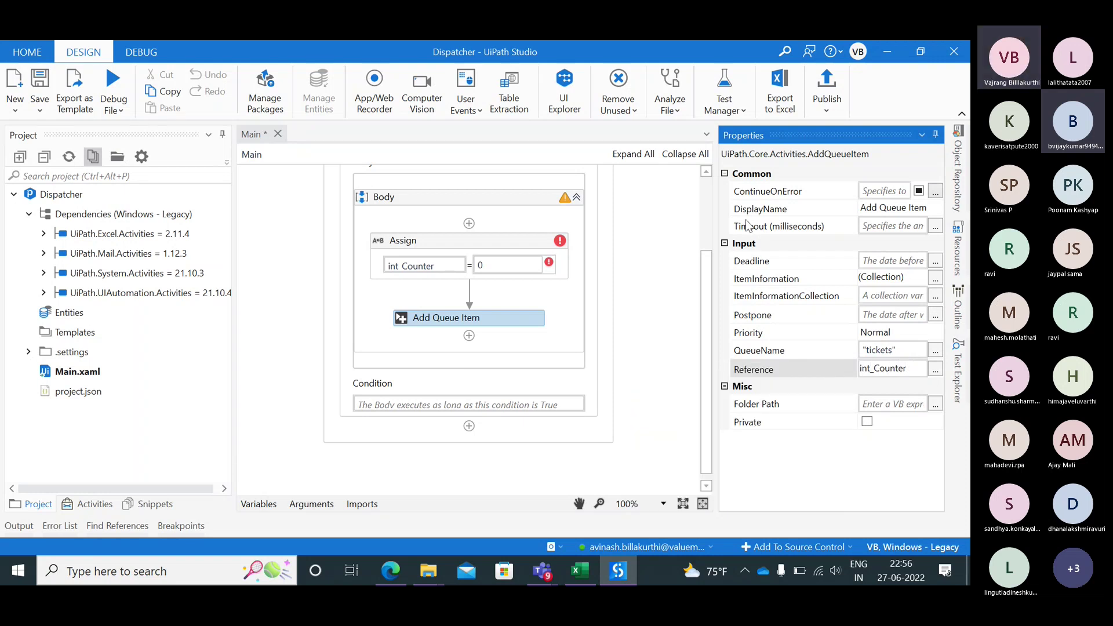
# - Place a copy of the int_Counter Assign below Add Queue Item and set its value to int_Counter+1
pyautogui.click(492, 248)
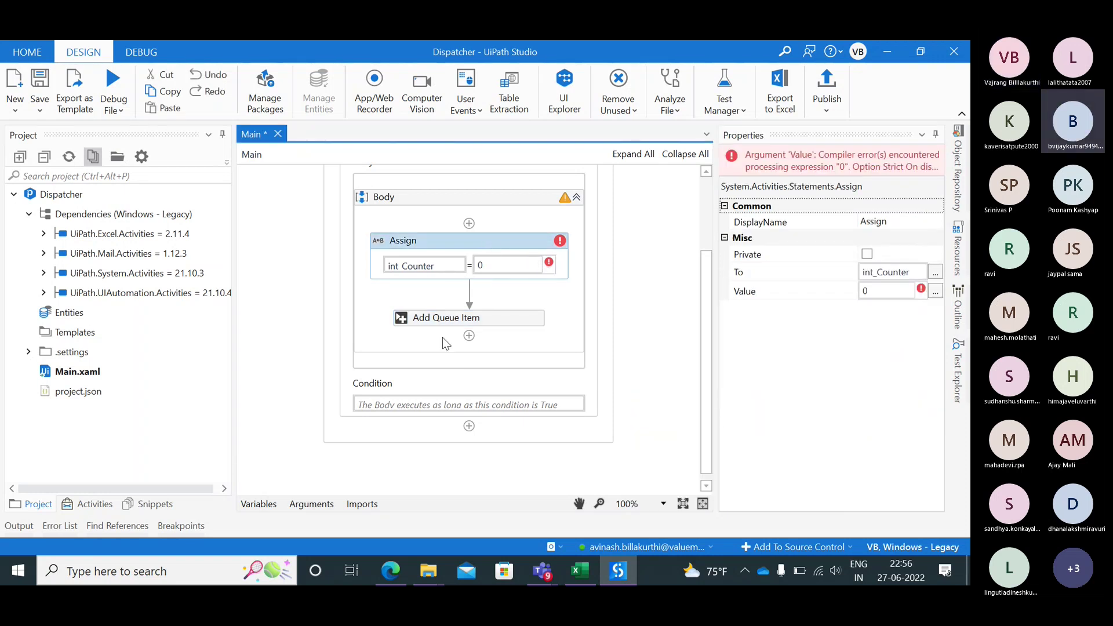
pyautogui.hotkey('ctrl', 'v')
pyautogui.moveTo(462, 327); pyautogui.dragTo(476, 417)
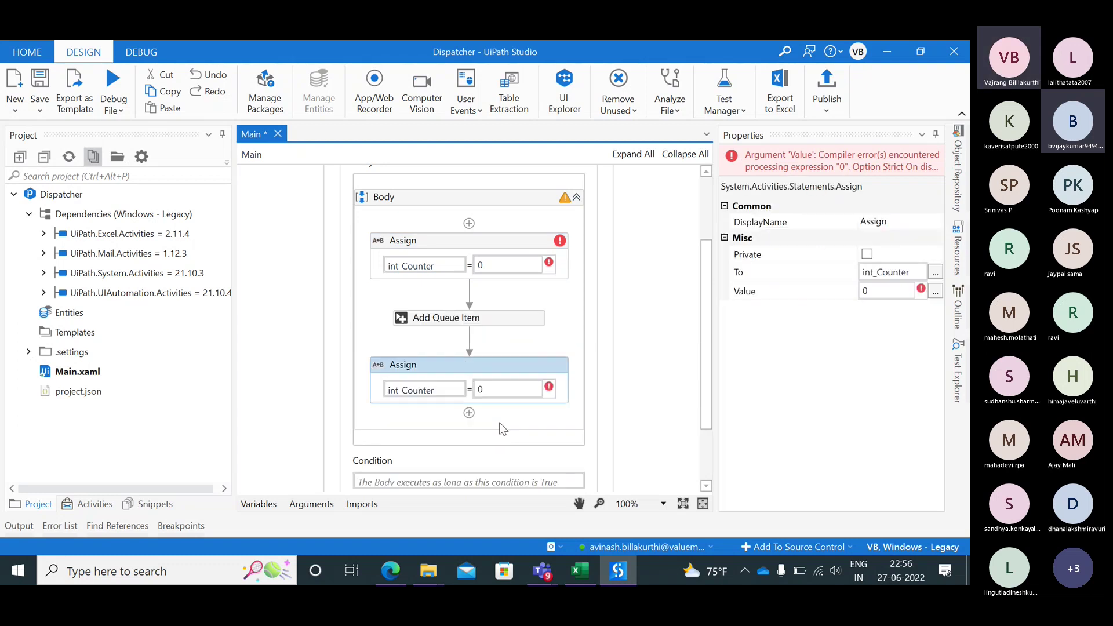
pyautogui.click(502, 390)
pyautogui.write('int_Counter+1')
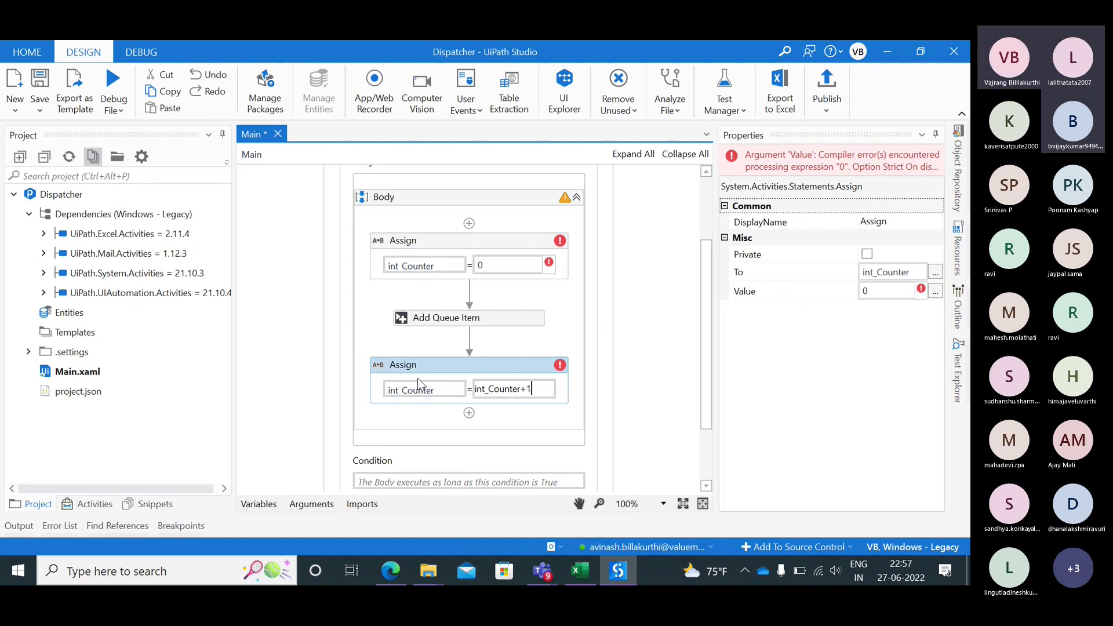
# - Change the variable type of int_Counter to Int32
pyautogui.click(471, 248)
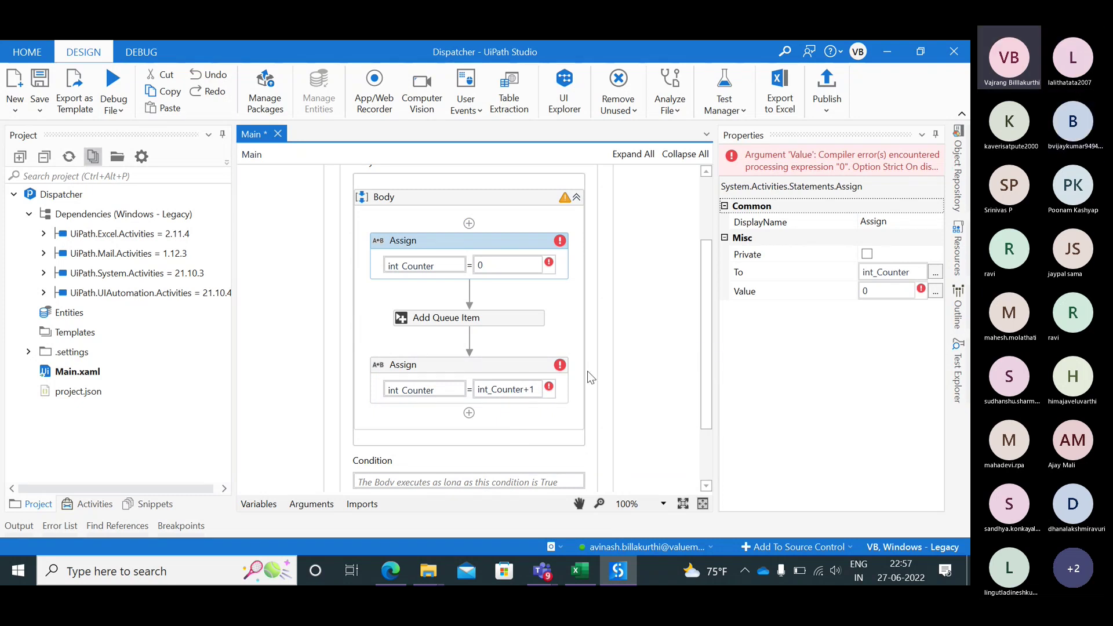
pyautogui.scroll(-1, 587, 371)
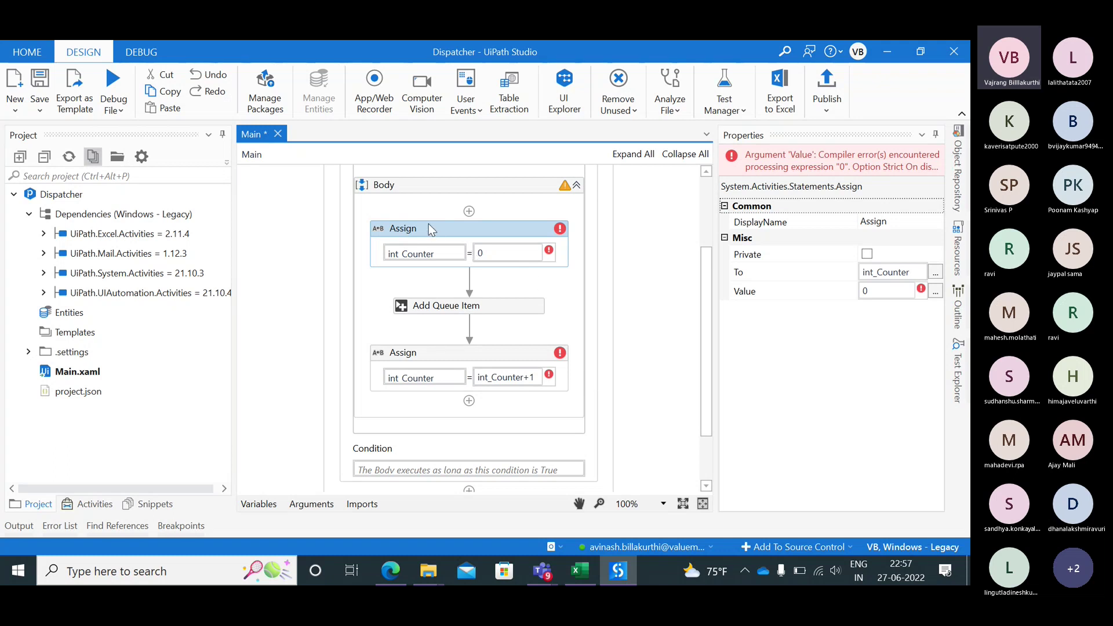
pyautogui.click(259, 504)
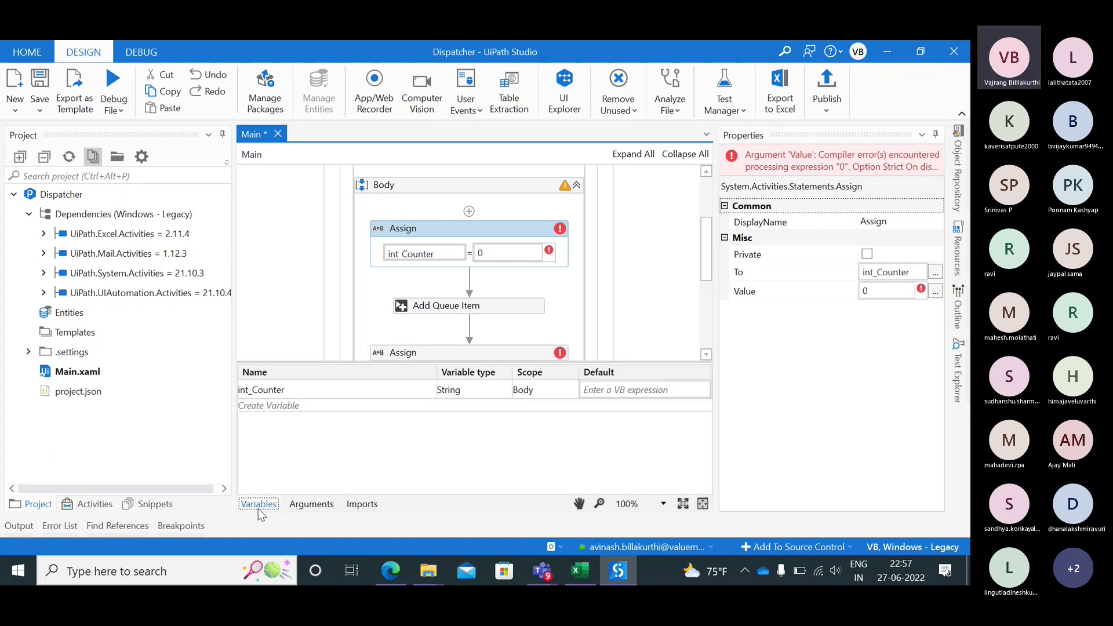
pyautogui.click(471, 388)
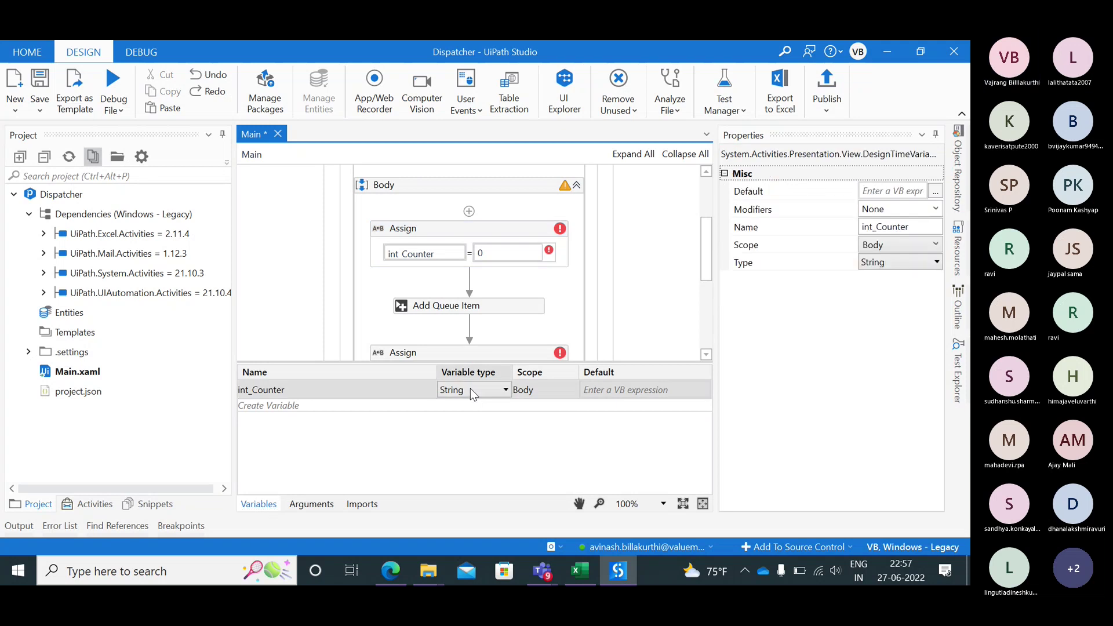
pyautogui.click(470, 390)
pyautogui.click(461, 422)
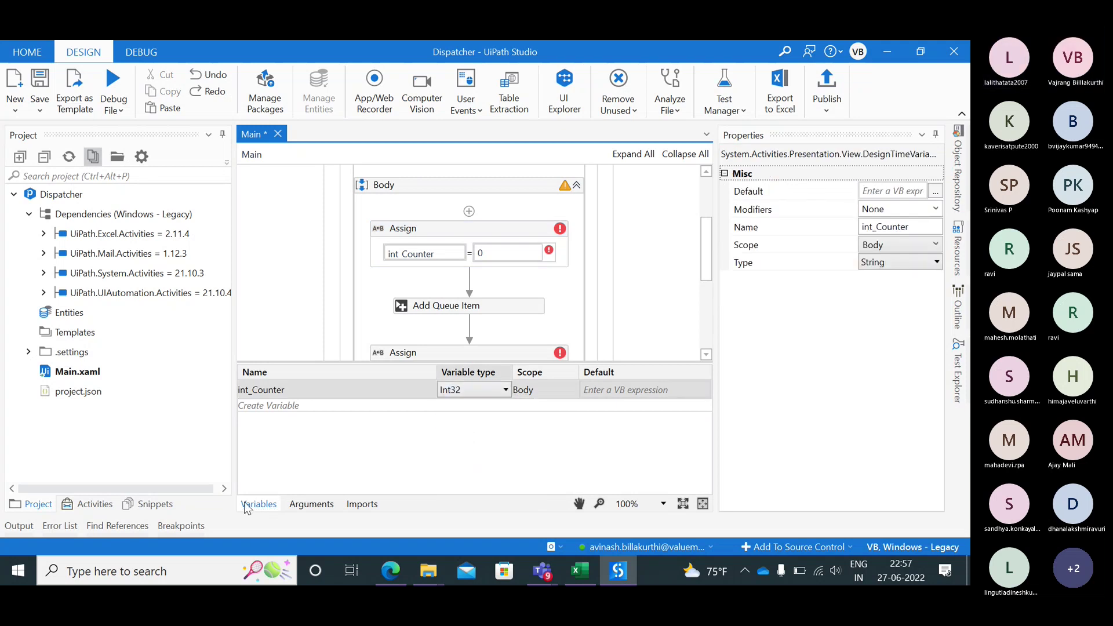
pyautogui.click(390, 431)
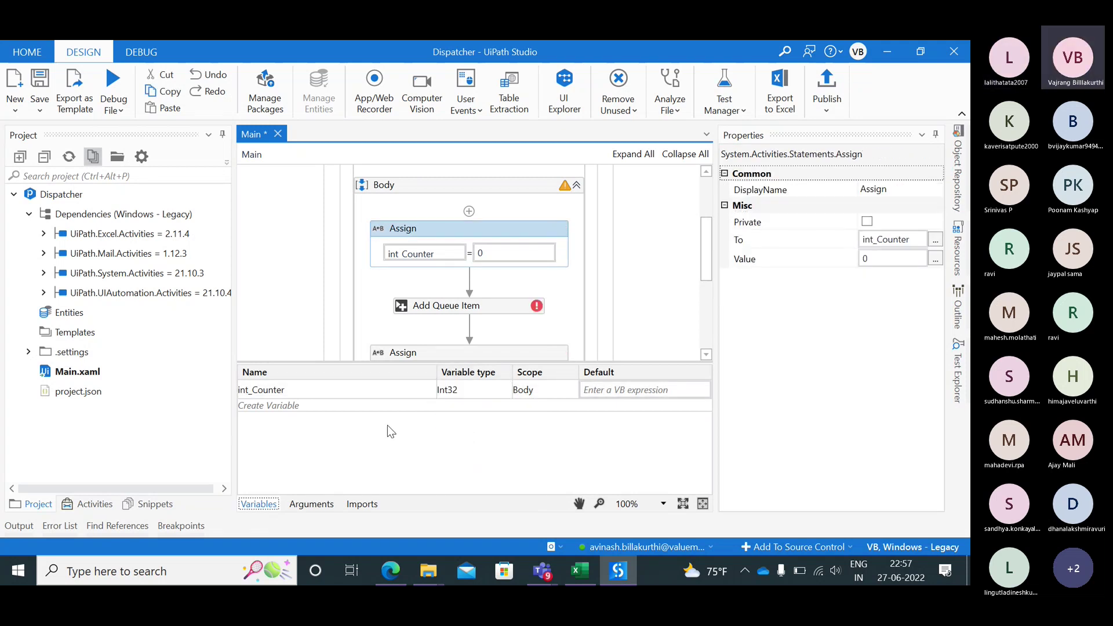
pyautogui.click(261, 504)
# - Set the Add Queue Item's Reference to int_Counter.ToString
pyautogui.click(510, 311)
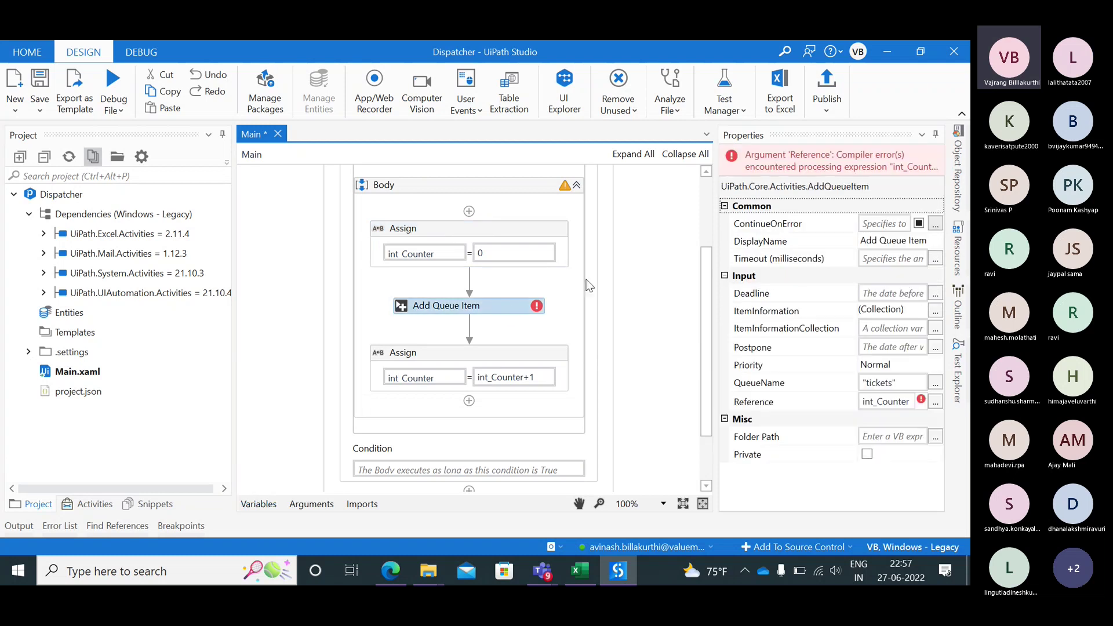
pyautogui.click(886, 402)
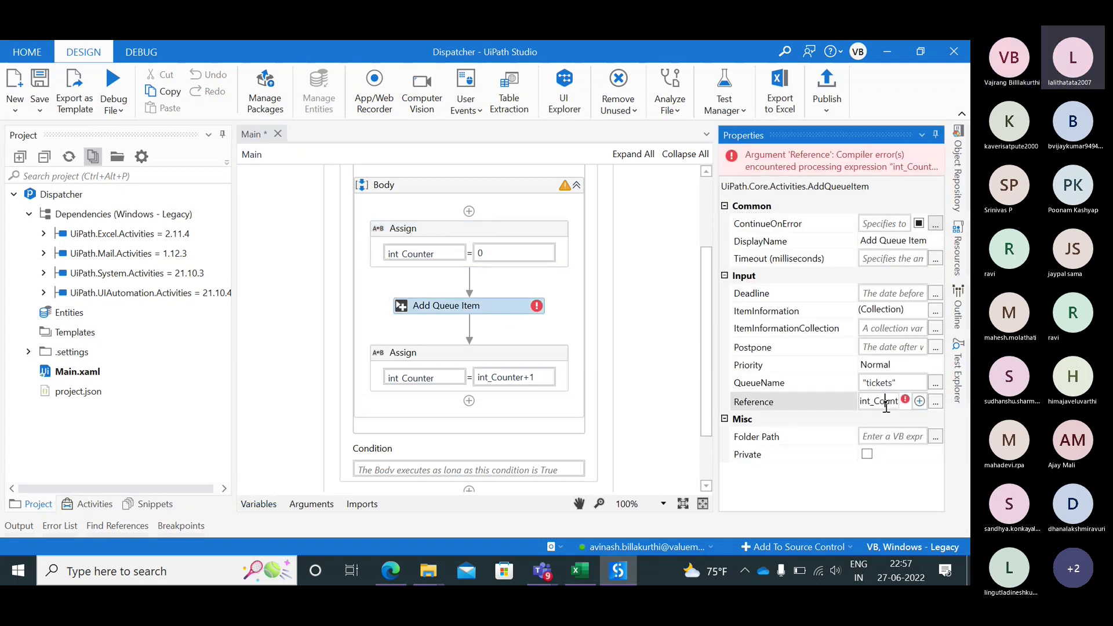
pyautogui.press('End')
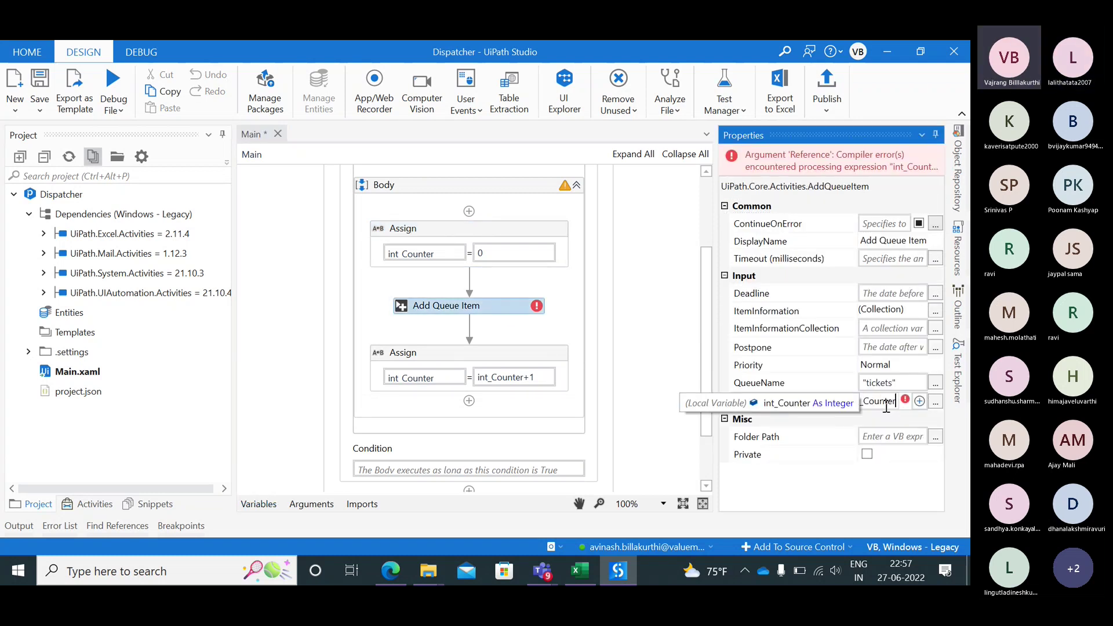
pyautogui.write('.')
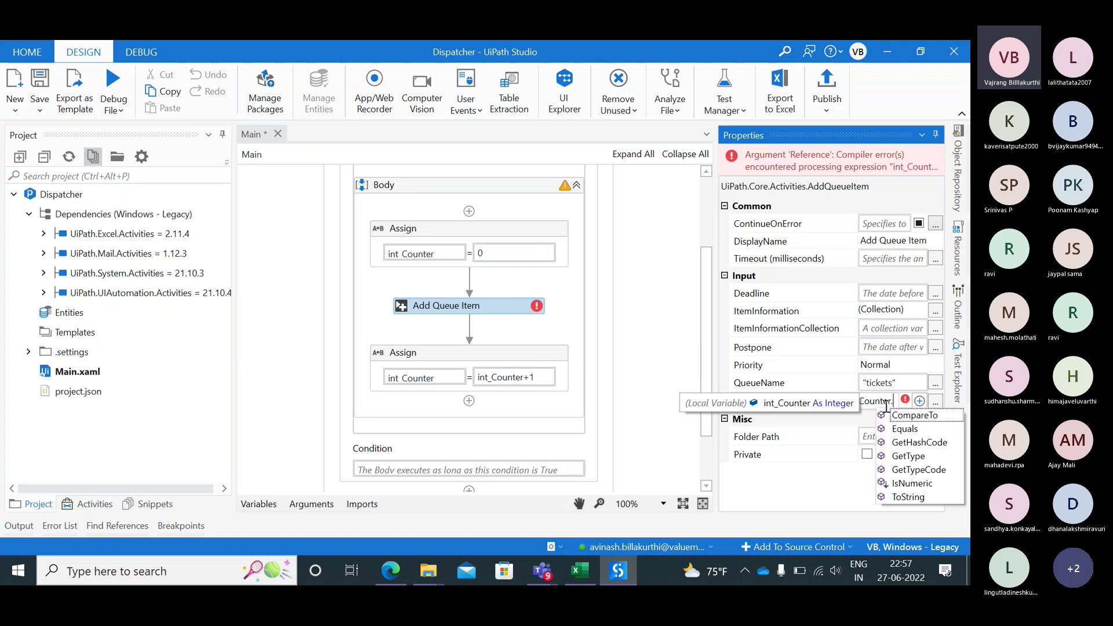
pyautogui.write('ToString')
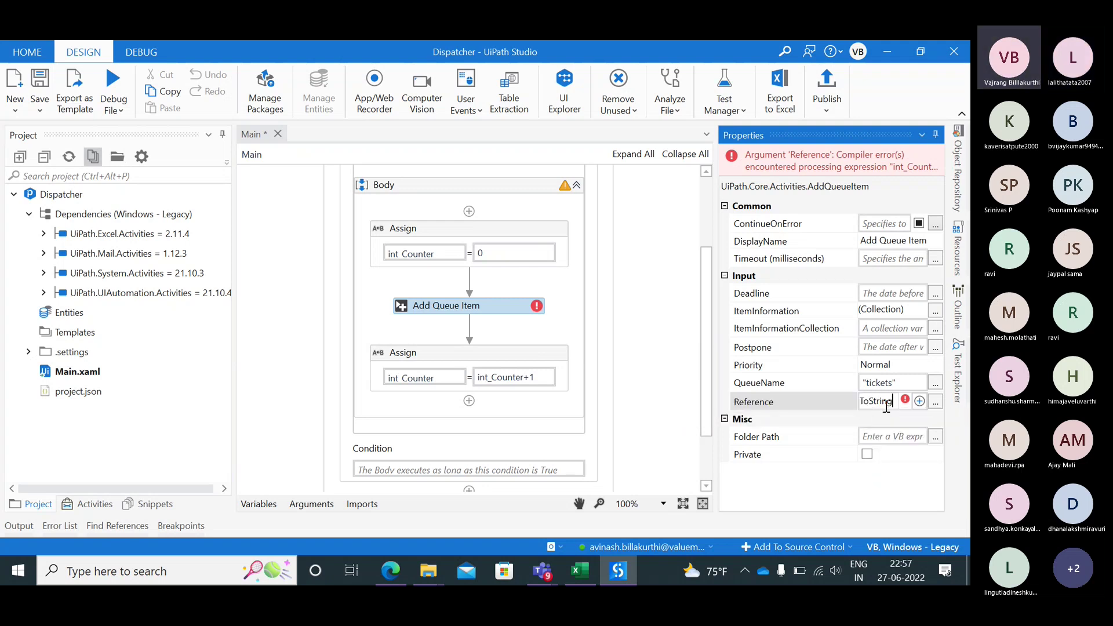
# - Start the Do While loop's Condition expression with int_
pyautogui.click(464, 470)
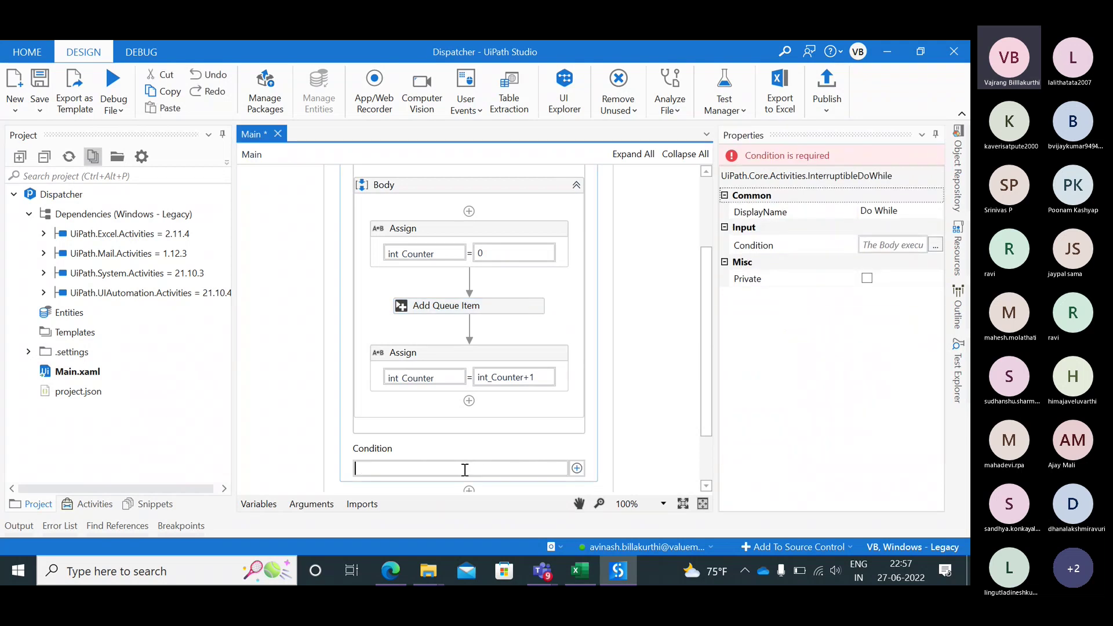
pyautogui.write('int')
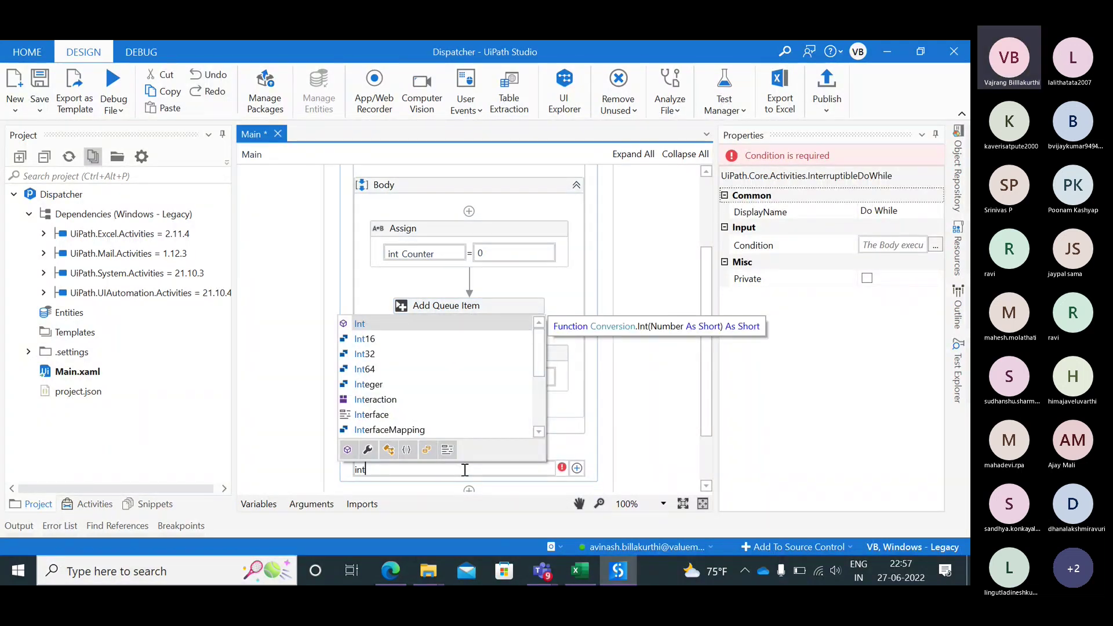
pyautogui.write('_')
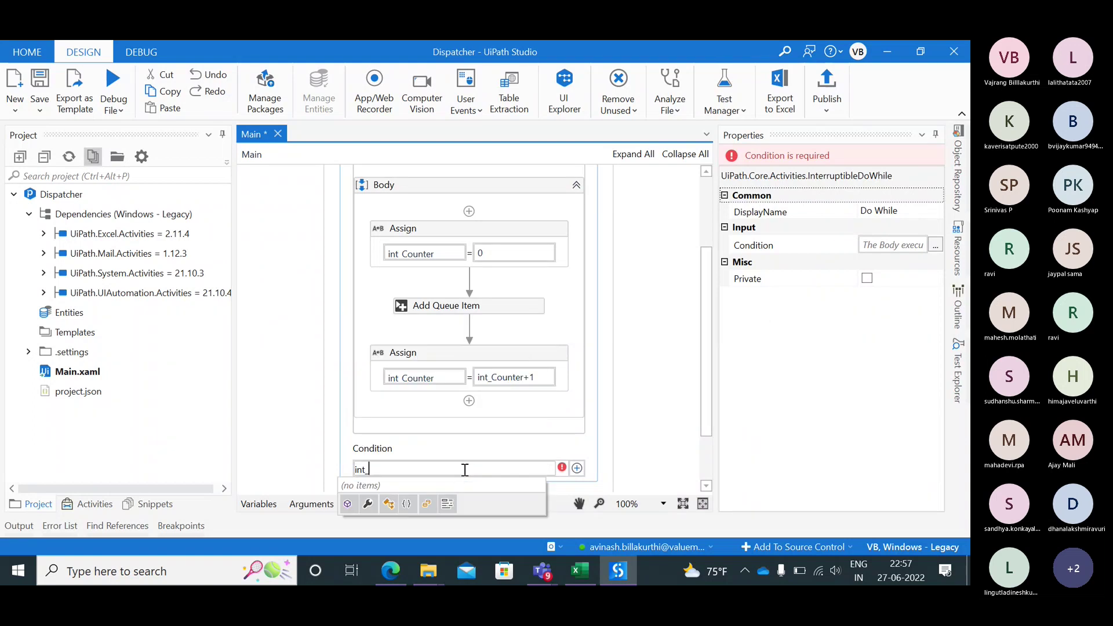
# - Change the scope of the int_Counter variable to Sequence
pyautogui.click(426, 352)
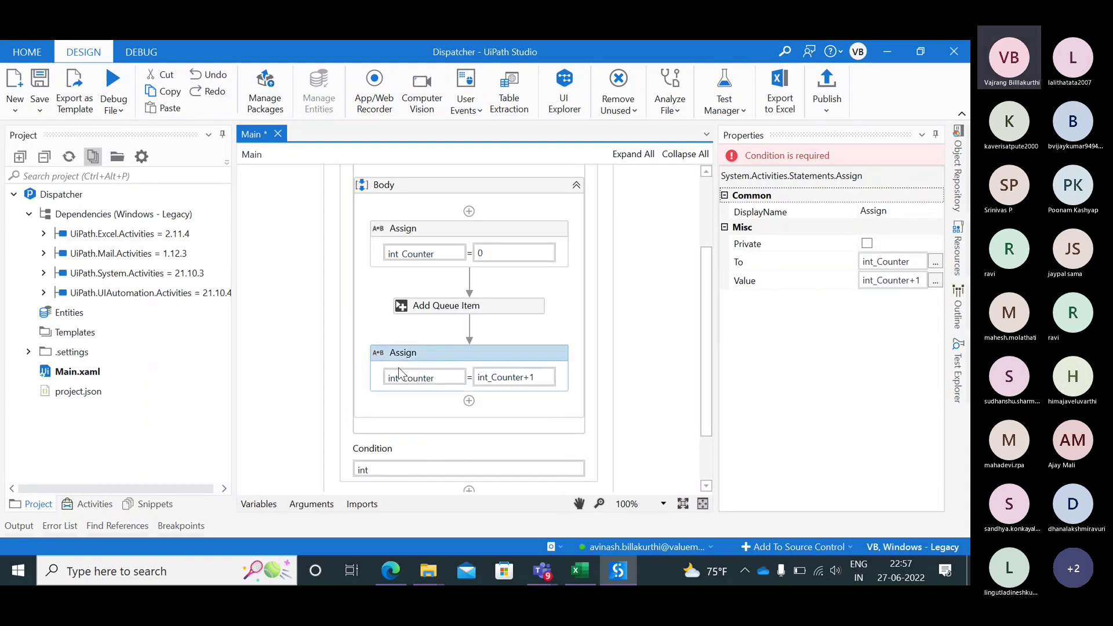
pyautogui.click(259, 503)
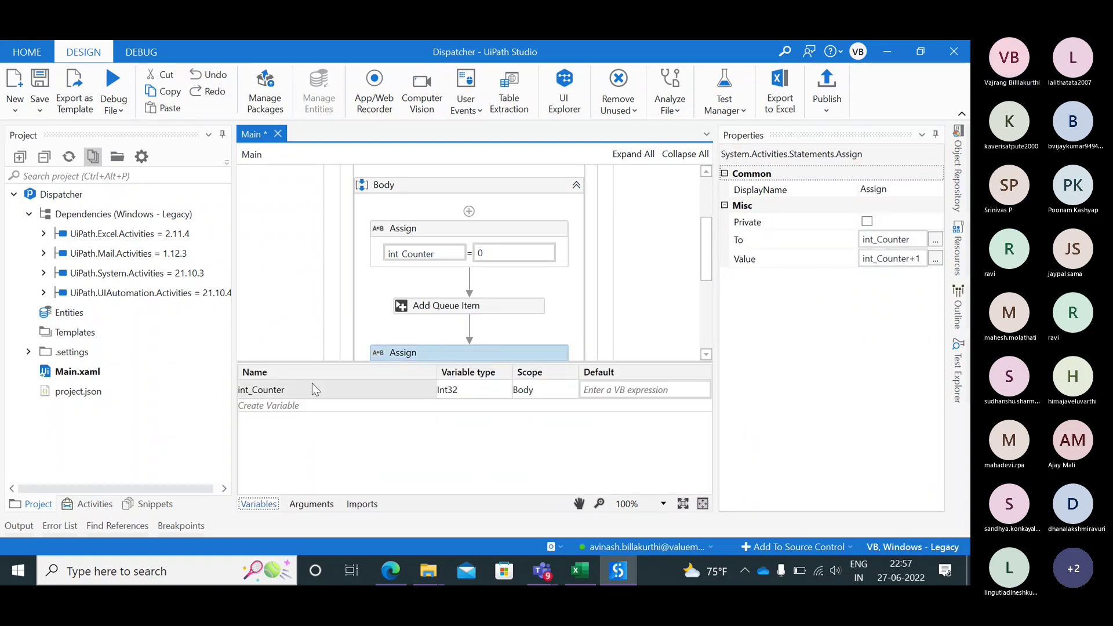
pyautogui.click(323, 391)
pyautogui.click(490, 396)
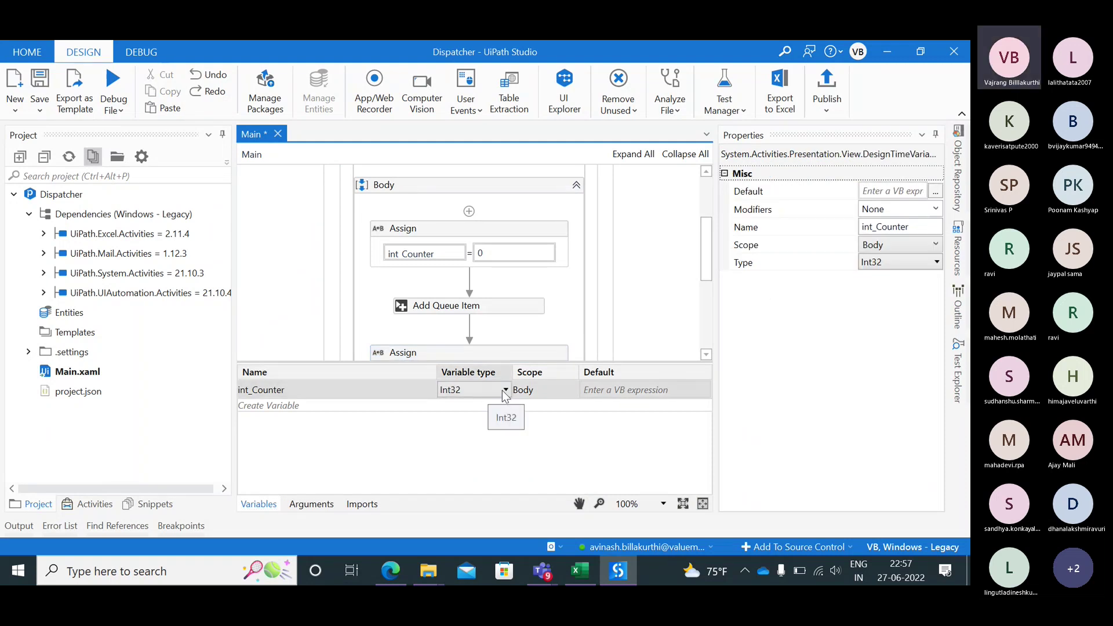
pyautogui.click(502, 390)
pyautogui.click(532, 391)
pyautogui.click(531, 405)
pyautogui.click(532, 391)
pyautogui.click(534, 422)
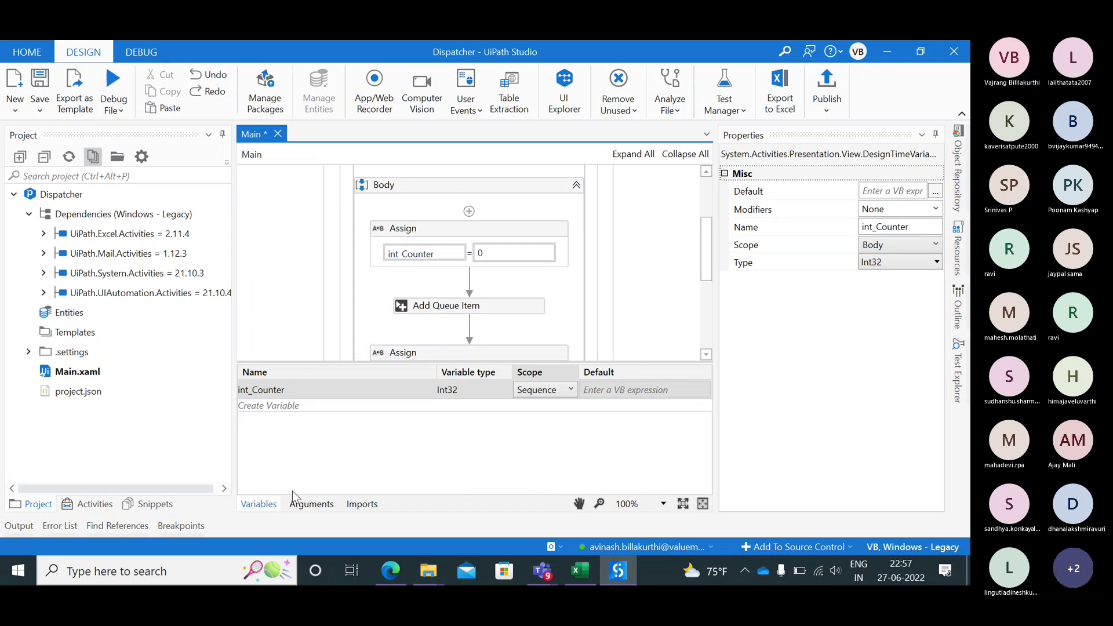
pyautogui.click(258, 504)
# - Complete the Do While loop's Condition as int_Counter < 100
pyautogui.scroll(-2, 448, 417)
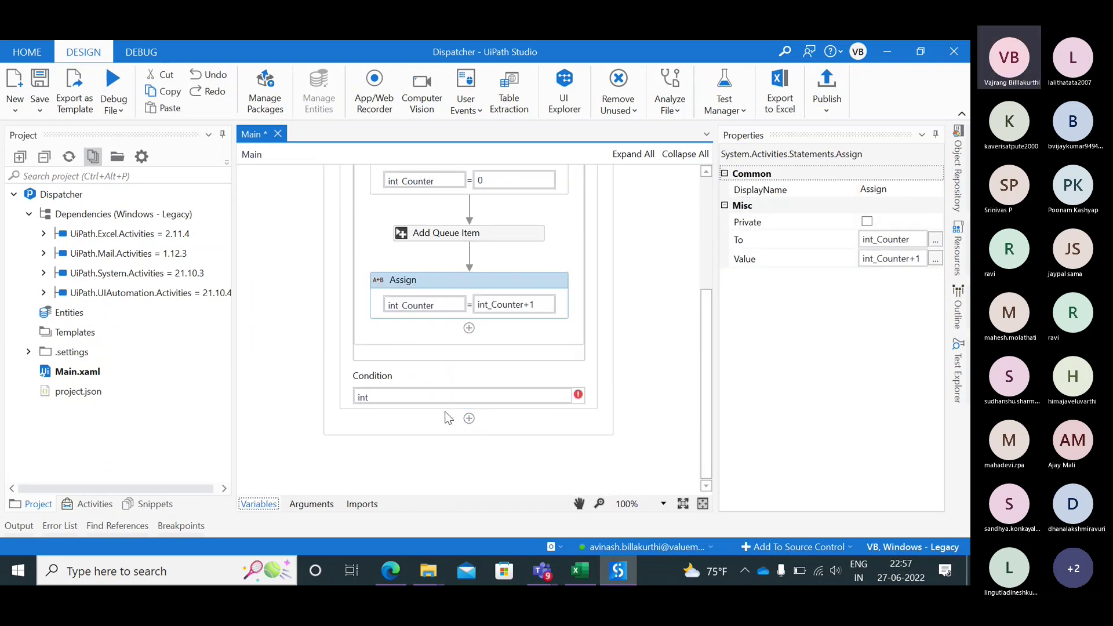
pyautogui.click(405, 399)
pyautogui.write('_Coun')
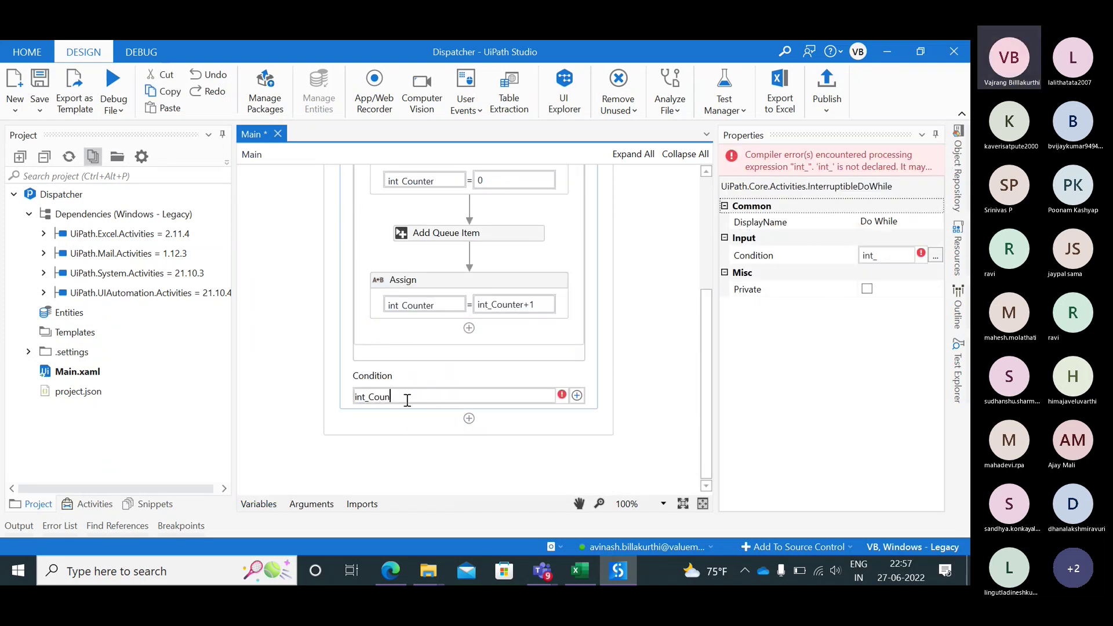
pyautogui.write('ter <100')
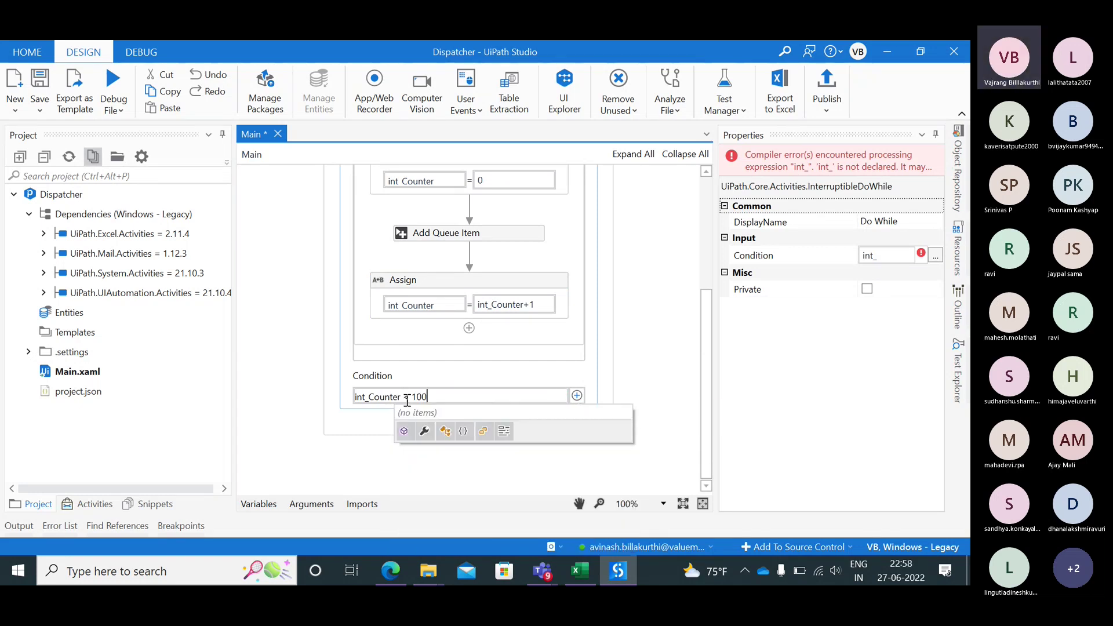
pyautogui.click(349, 418)
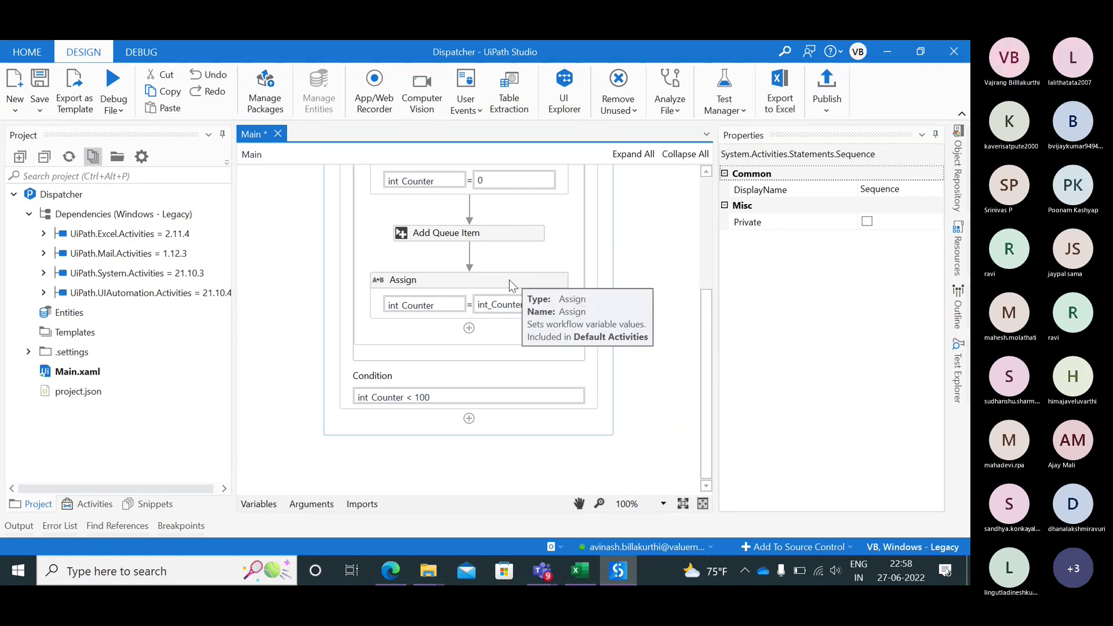
# - Check the first Assign and the Add Queue Item's Reference, and save the Main workflow
pyautogui.click(512, 182)
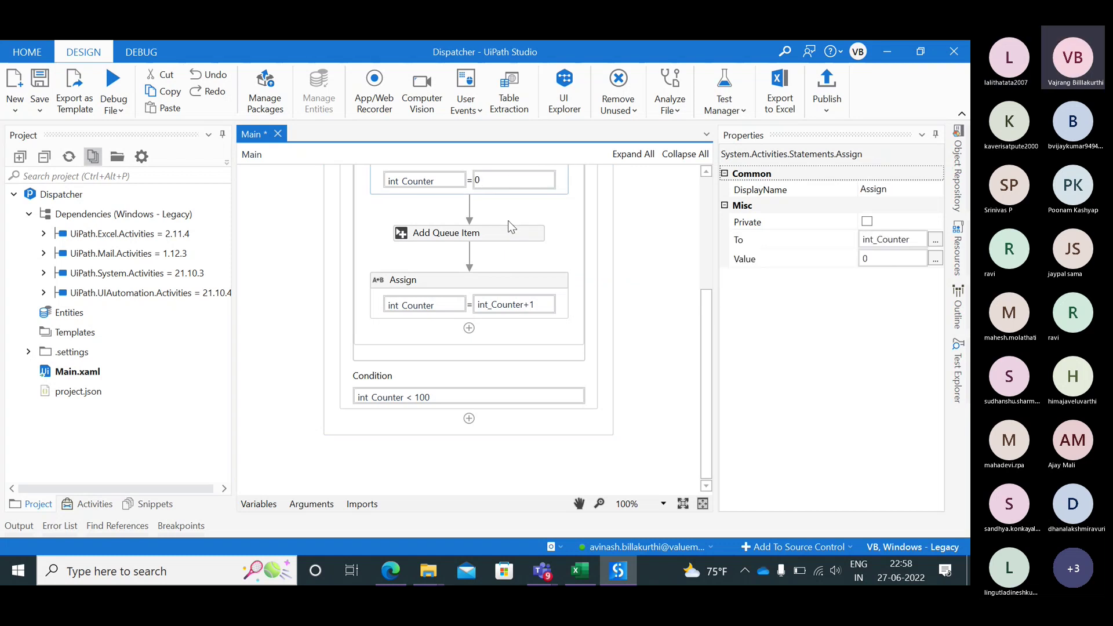
pyautogui.click(506, 235)
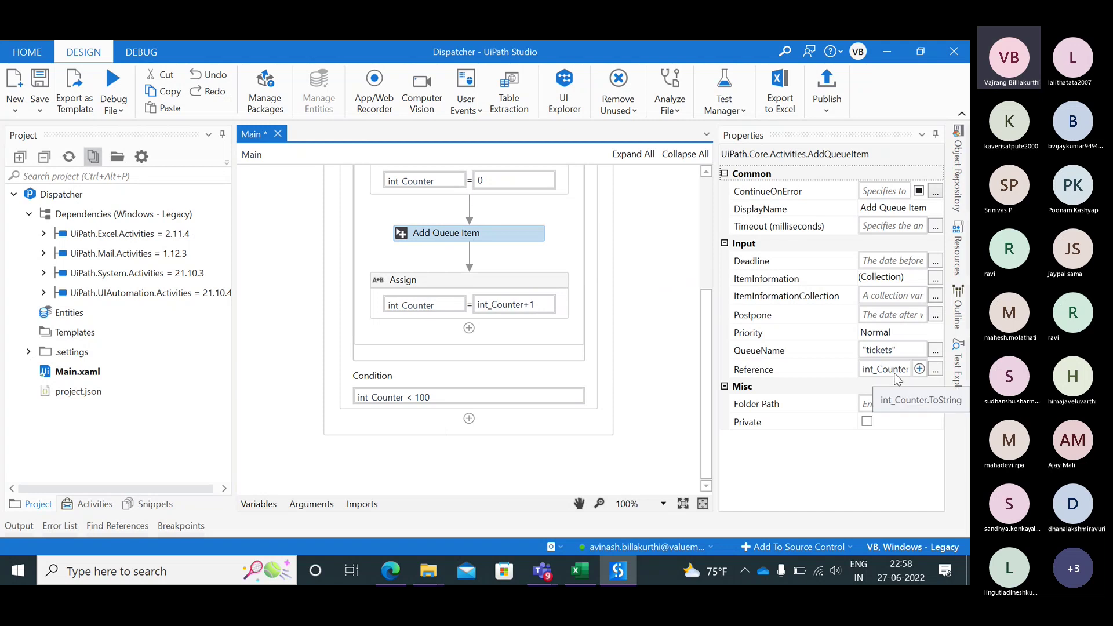
pyautogui.hotkey('ctrl', 's')
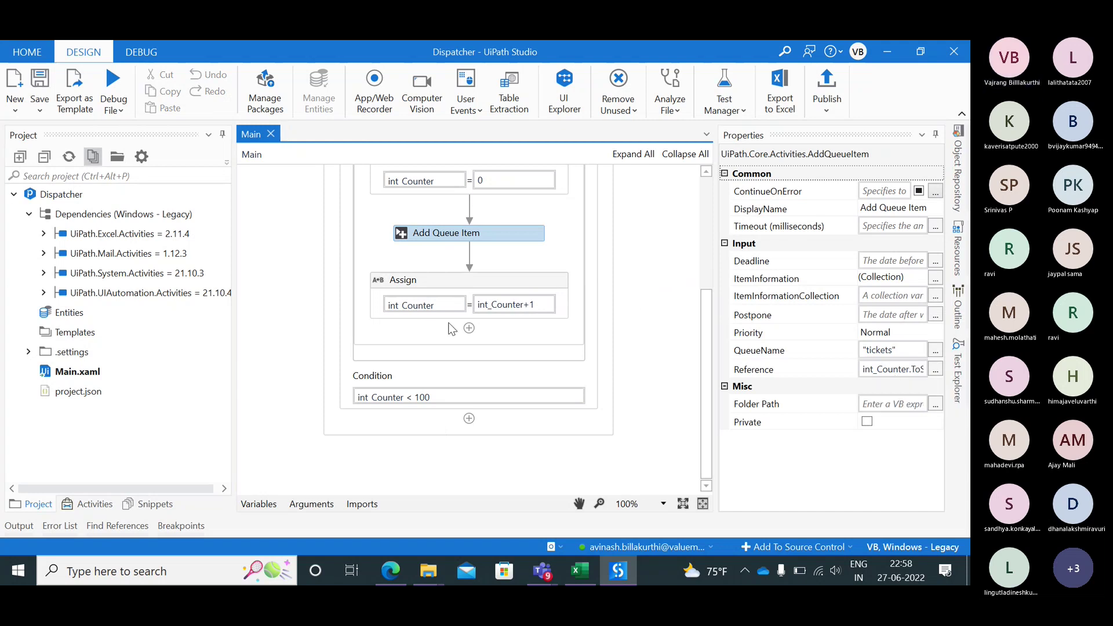
# - Start publishing the process and set its package name to Dispatcher_Tickets
pyautogui.click(830, 100)
pyautogui.click(827, 82)
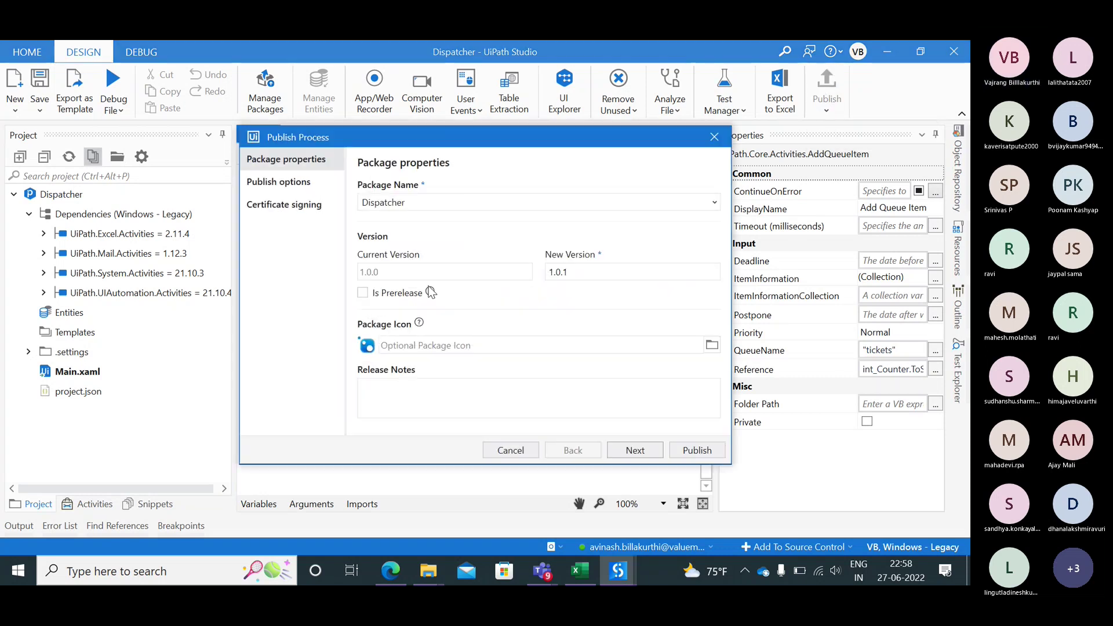
pyautogui.doubleClick(456, 204)
pyautogui.click(456, 204)
pyautogui.write('_Tickets')
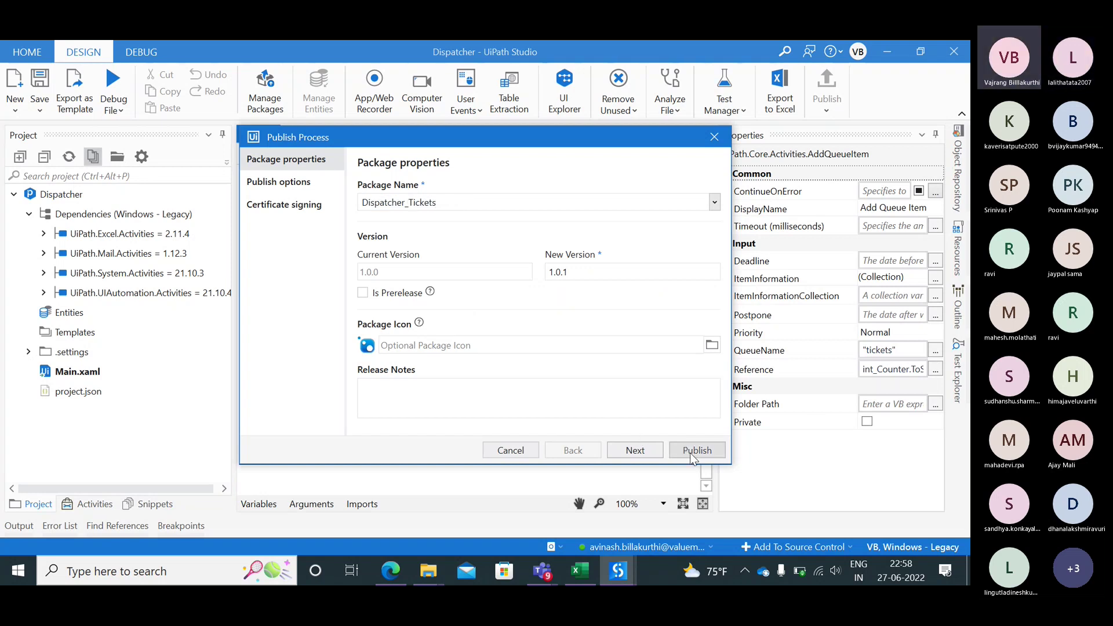
# - Set the publish target to Custom, with a new folder named packages inside Documents\UiPath as its location
pyautogui.click(301, 184)
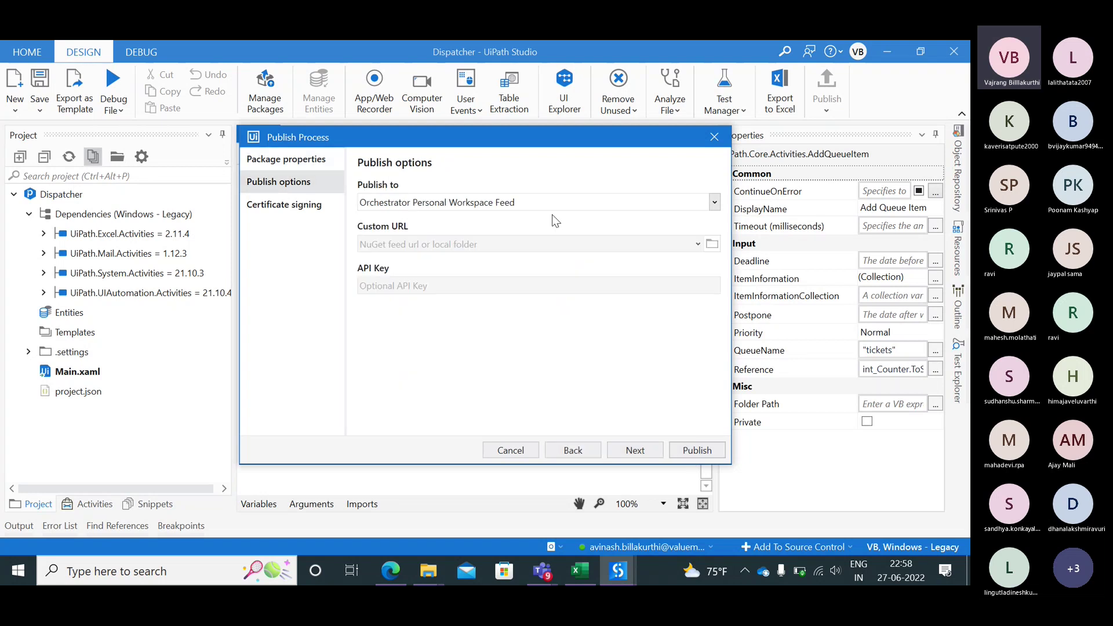
pyautogui.click(715, 202)
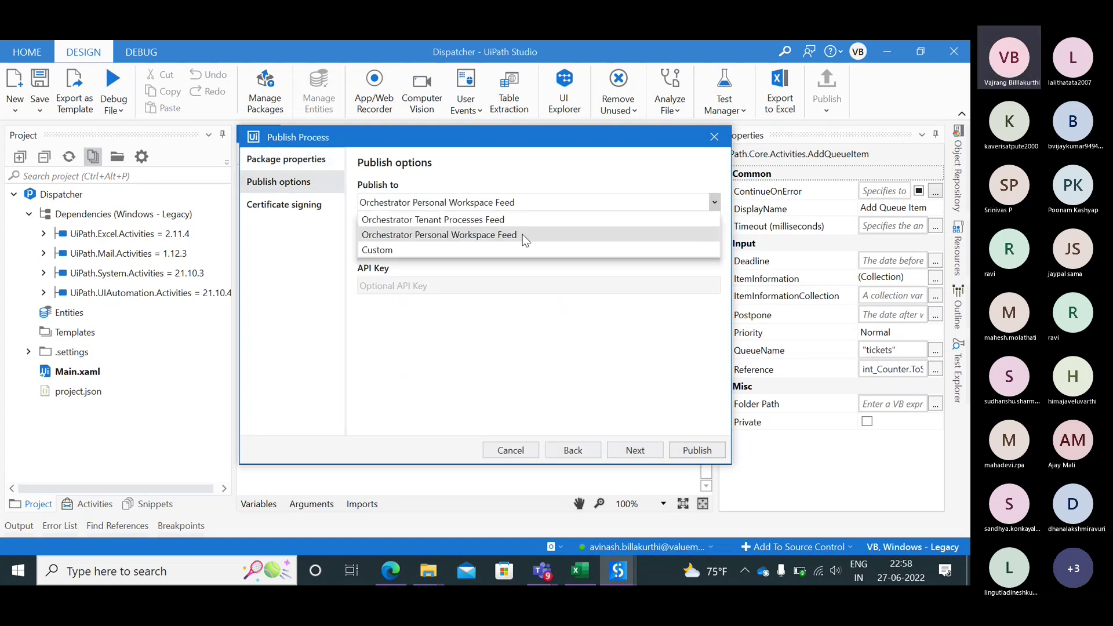
pyautogui.click(705, 250)
pyautogui.click(712, 244)
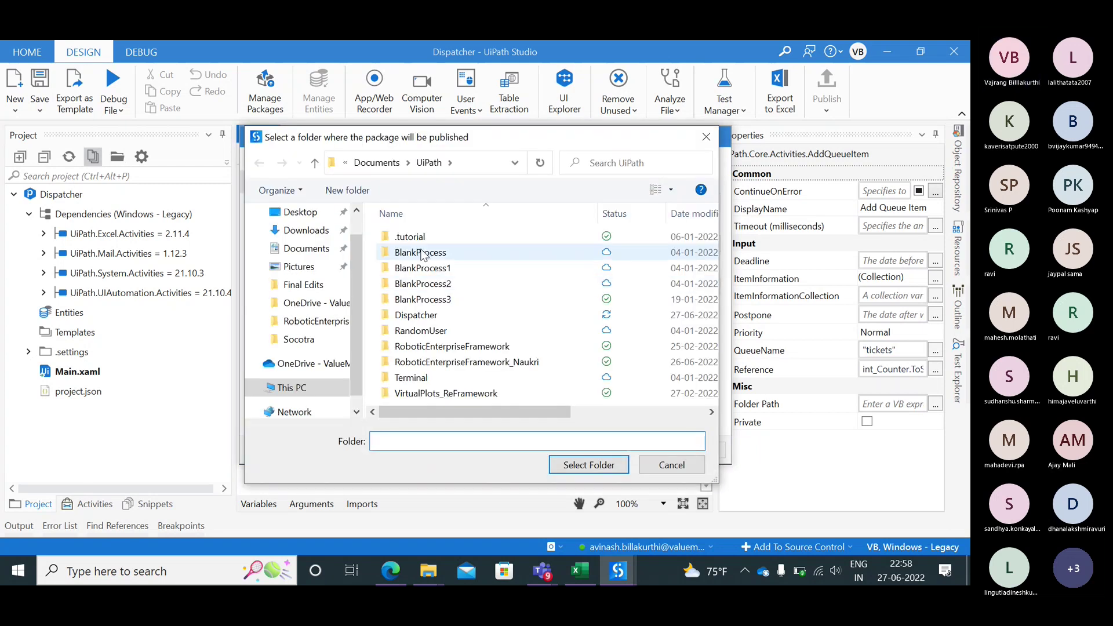
pyautogui.click(363, 198)
pyautogui.write('packages')
pyautogui.press('Return')
pyautogui.press('Return')
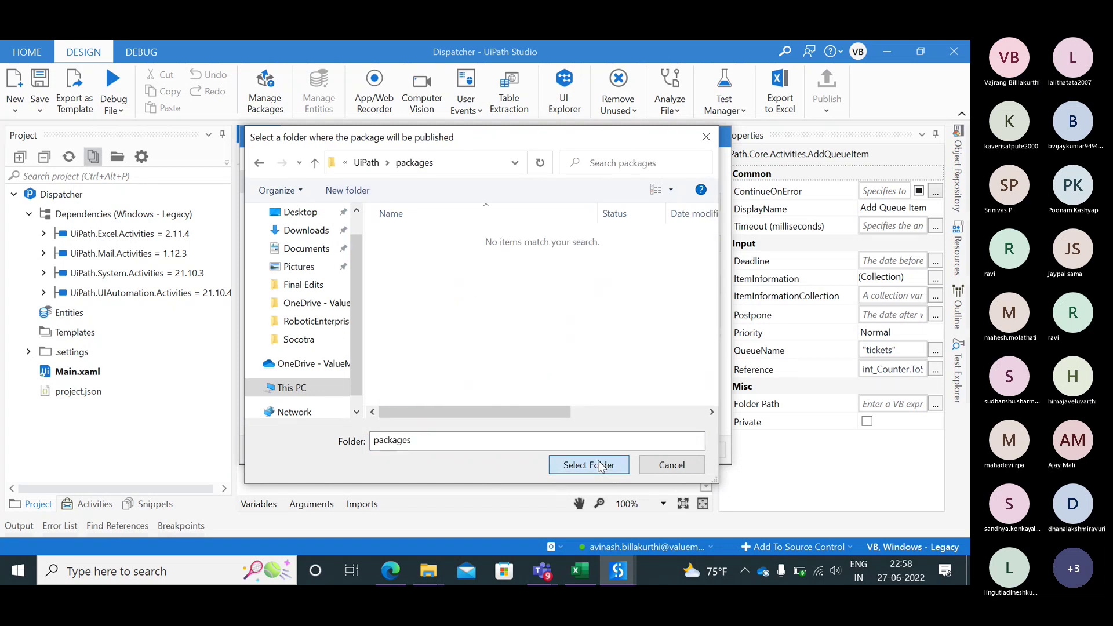
pyautogui.click(580, 464)
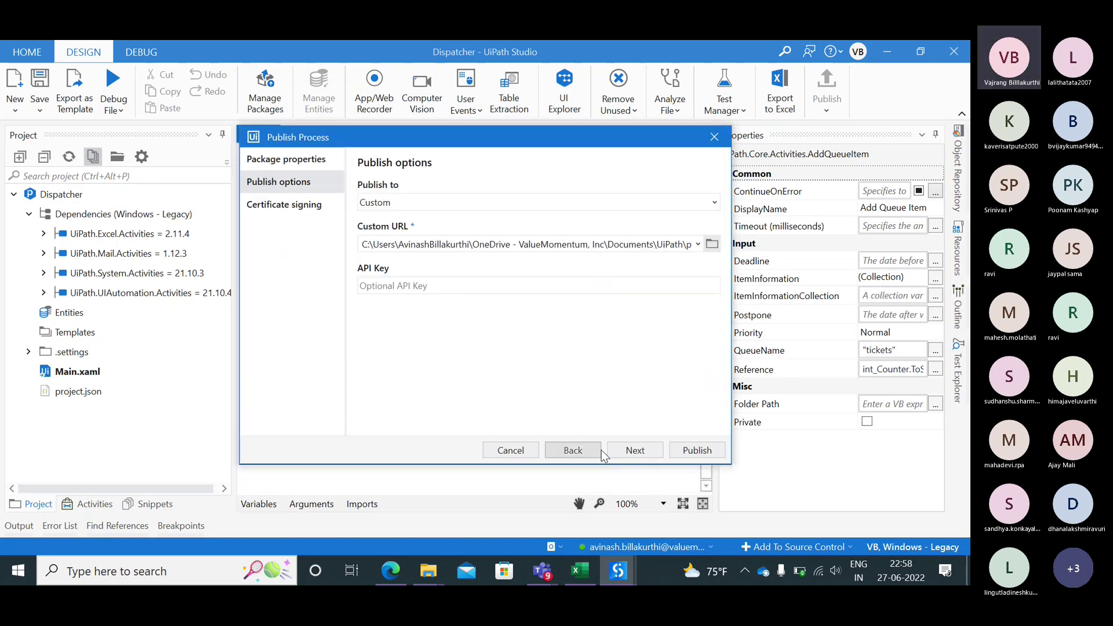
# - Publish the Dispatcher_Tickets package and open the packages folder it was published to
pyautogui.click(689, 447)
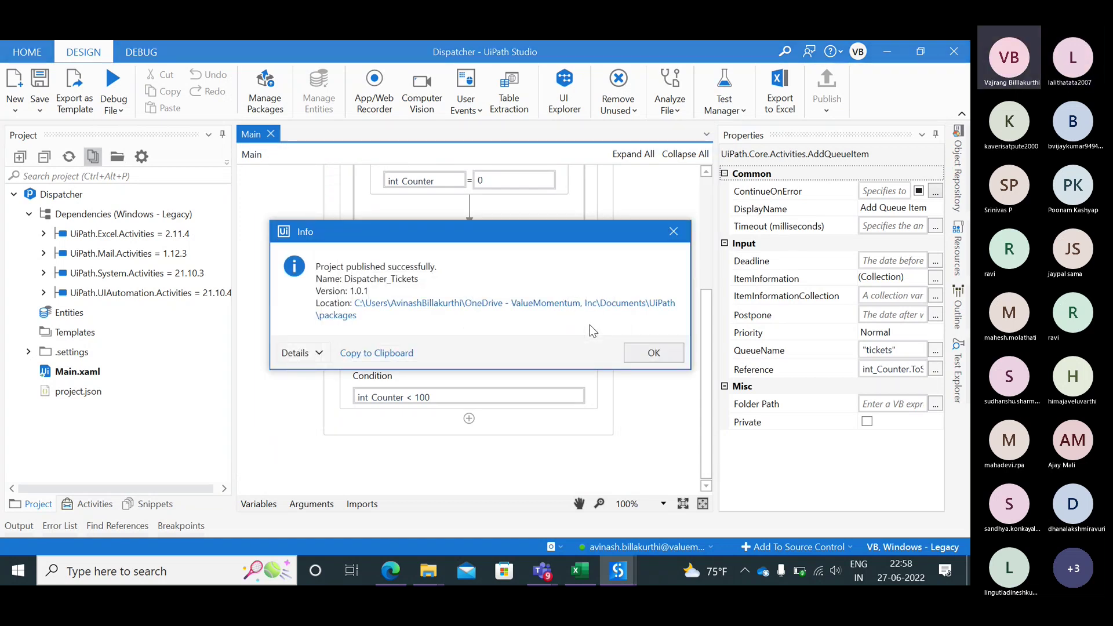
pyautogui.click(563, 302)
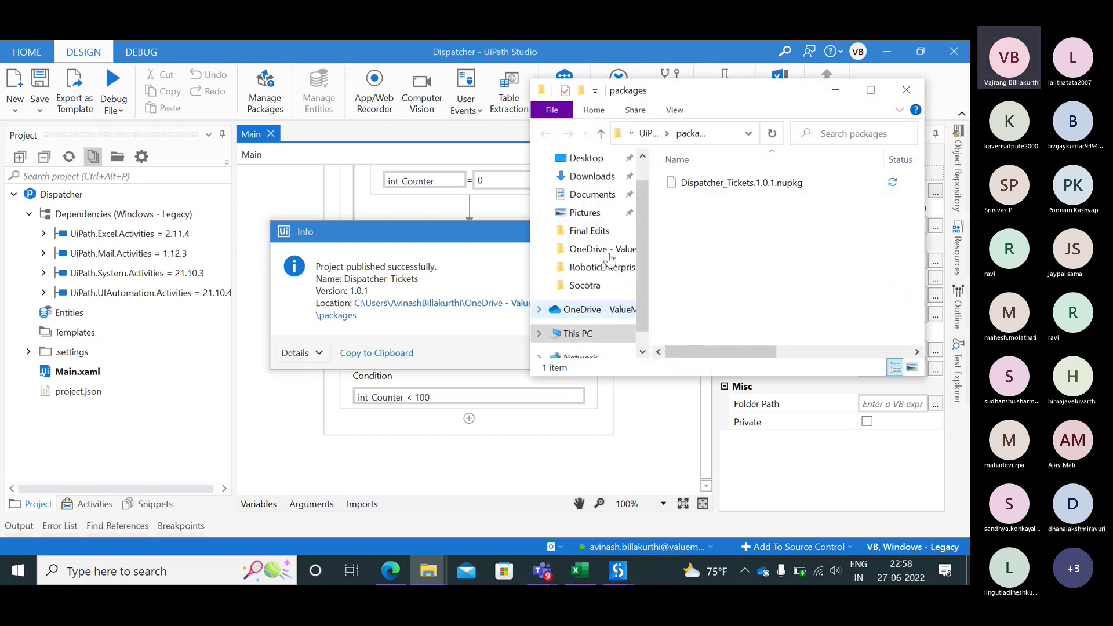
pyautogui.click(550, 571)
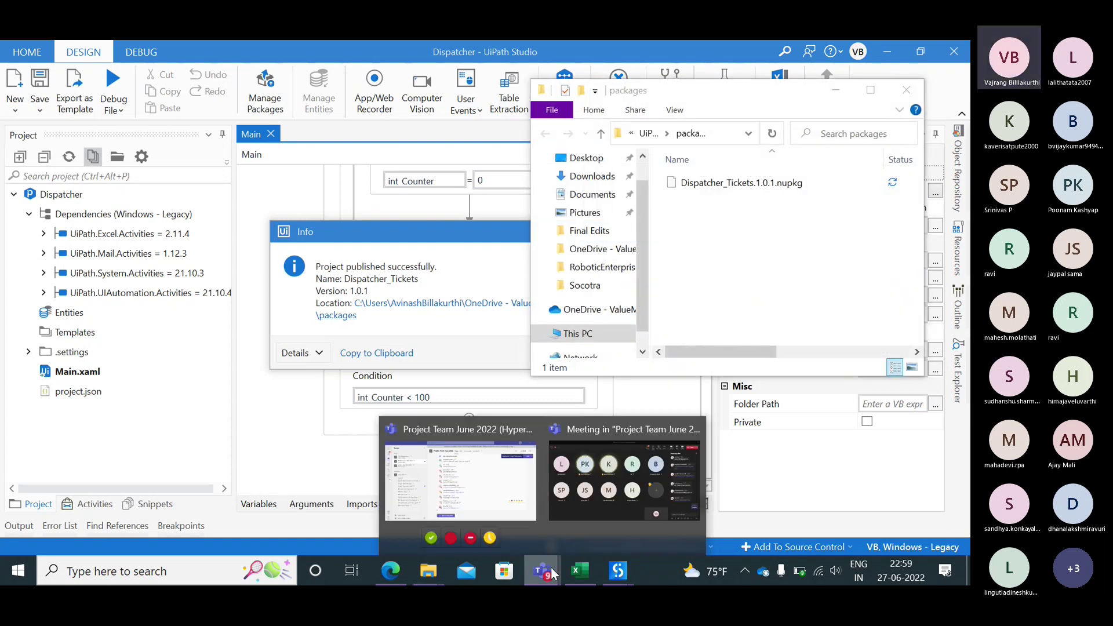
# - Switch to Microsoft Teams and post Dispatcher_Tickets.1.0.1.nupkg in the meeting chat with the message "upload to shared folder"
pyautogui.click(593, 478)
pyautogui.hotkey('alt', 'Tab')
pyautogui.moveTo(703, 184); pyautogui.dragTo(854, 517)
pyautogui.click(858, 475)
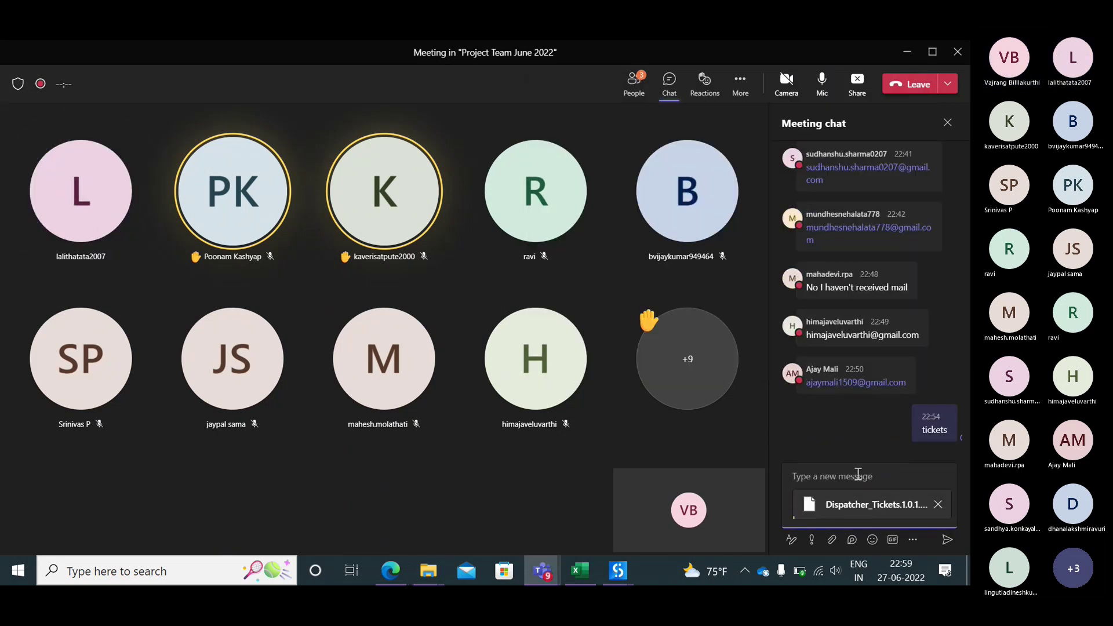
pyautogui.write('upload to shared folder')
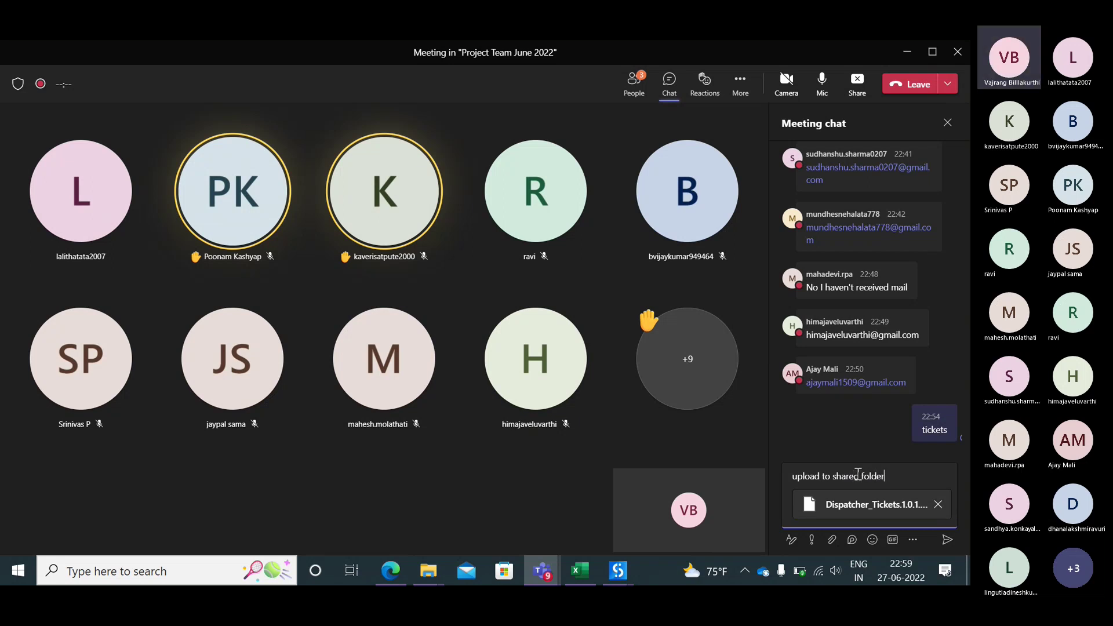
pyautogui.press('Return')
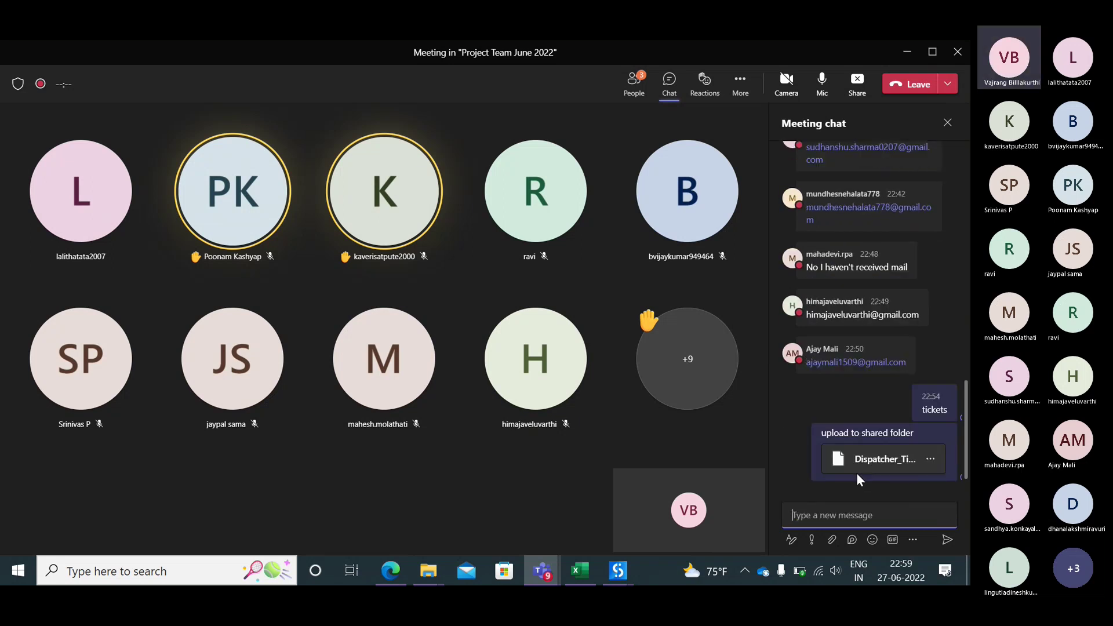
pyautogui.moveTo(858, 479)
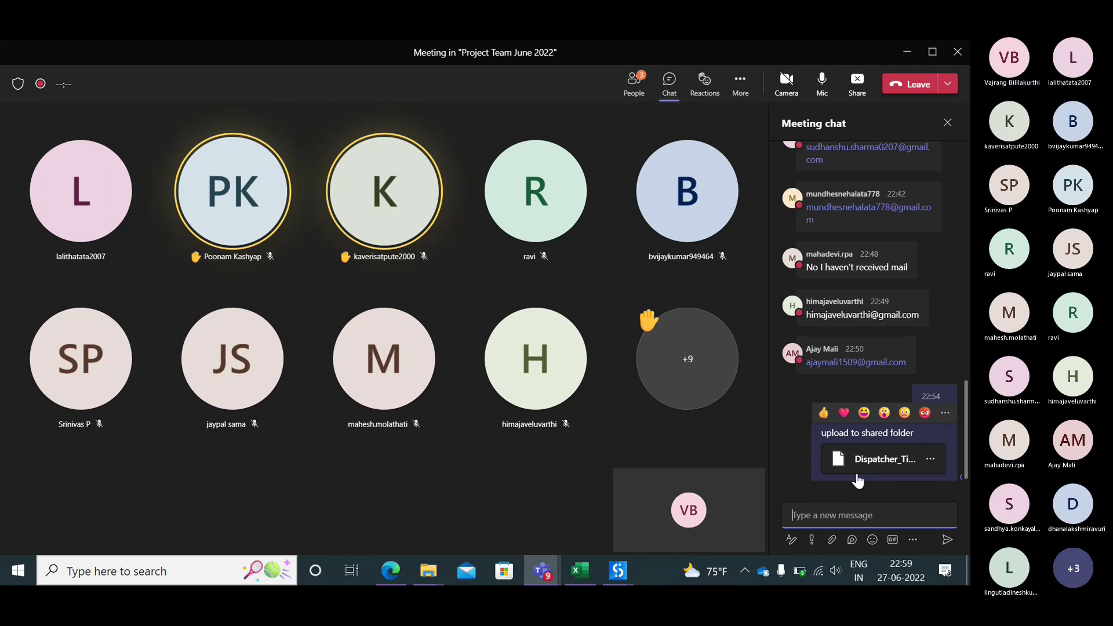
pyautogui.click(790, 485)
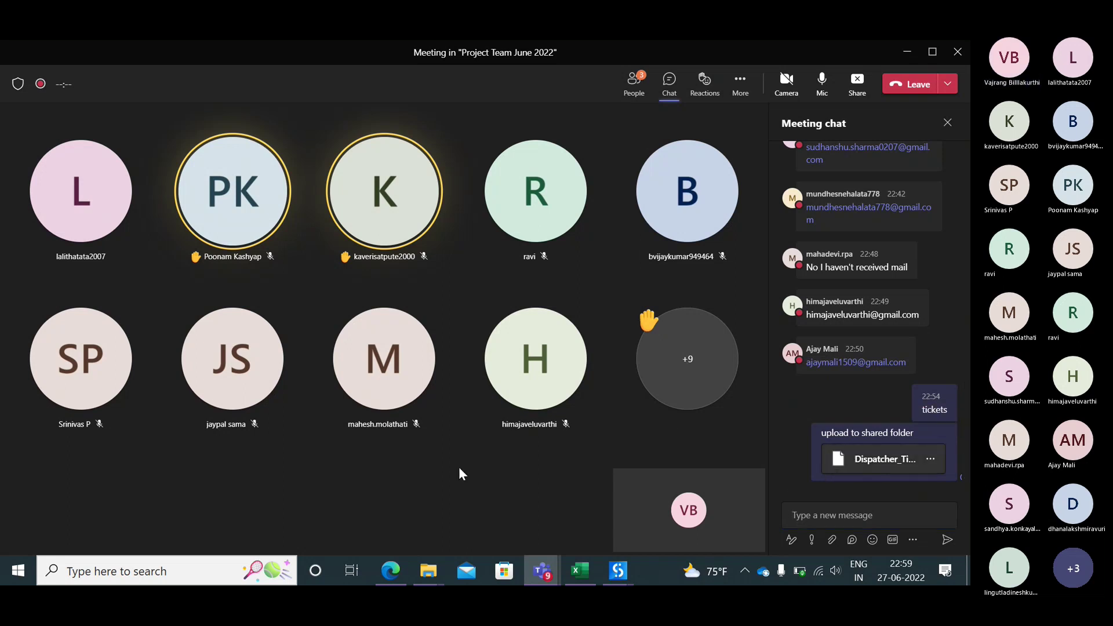
# - Check the meeting's participant list
pyautogui.hotkey('alt', 'Tab')
pyautogui.click(422, 492)
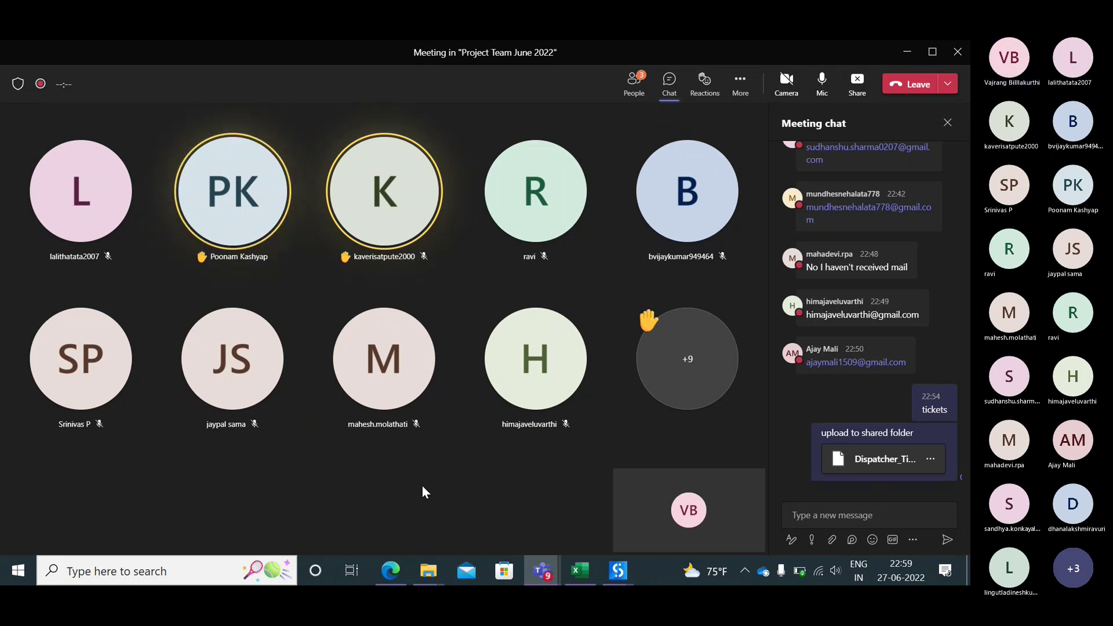
pyautogui.click(634, 85)
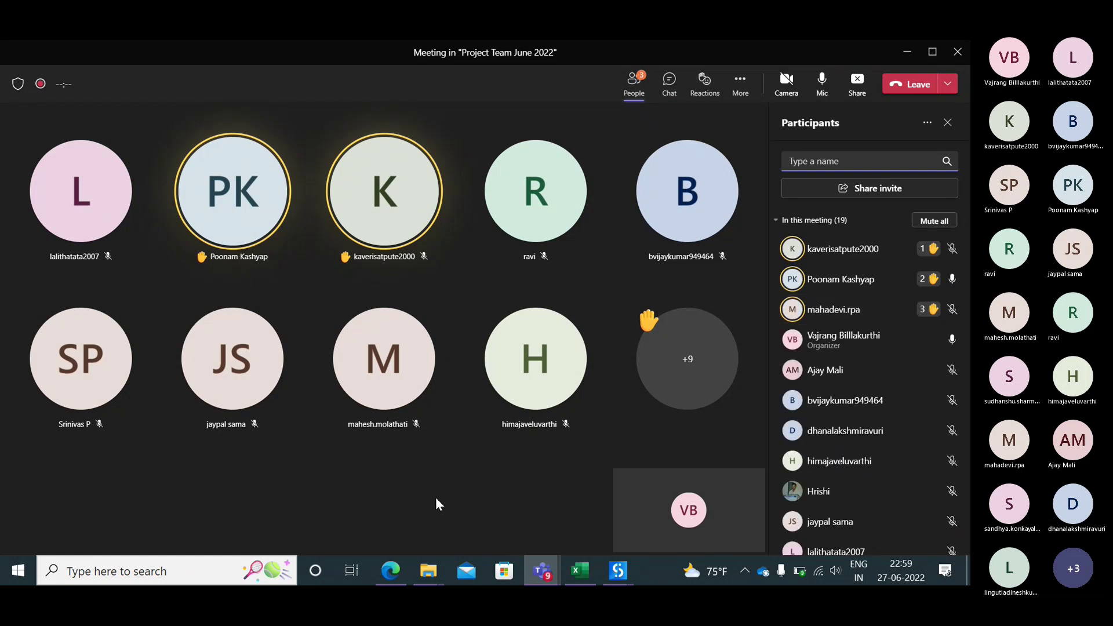
pyautogui.click(860, 96)
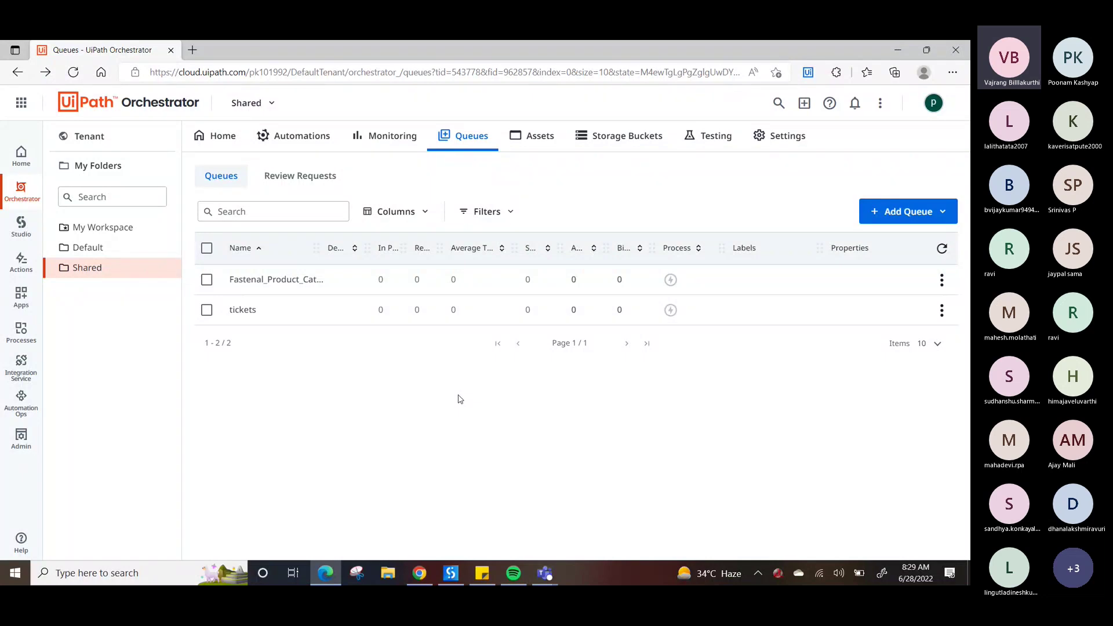
# - In UiPath Orchestrator, upload Dispatcher_Tickets.1.0.1.nupkg from the Desktop to the tenant's packages
pyautogui.click(312, 143)
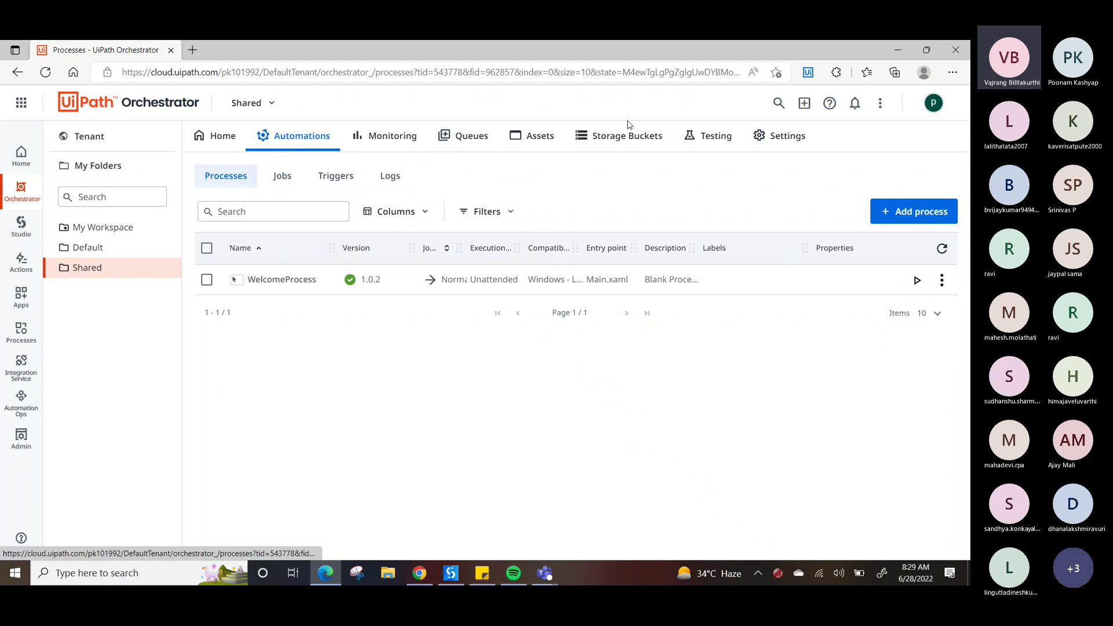
pyautogui.click(86, 140)
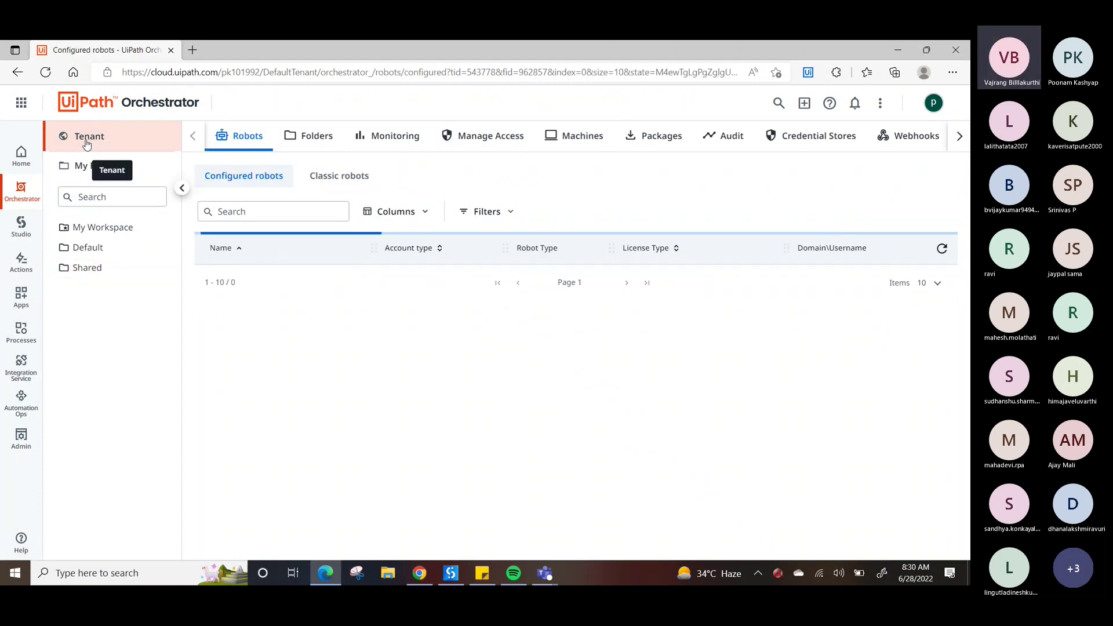
pyautogui.click(655, 139)
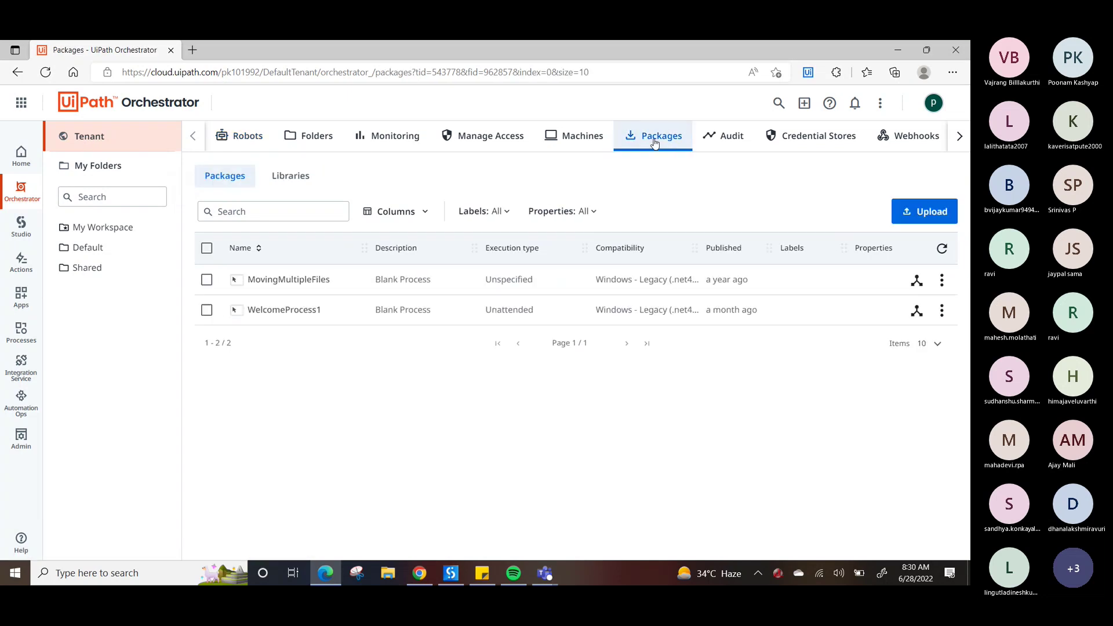
pyautogui.click(917, 214)
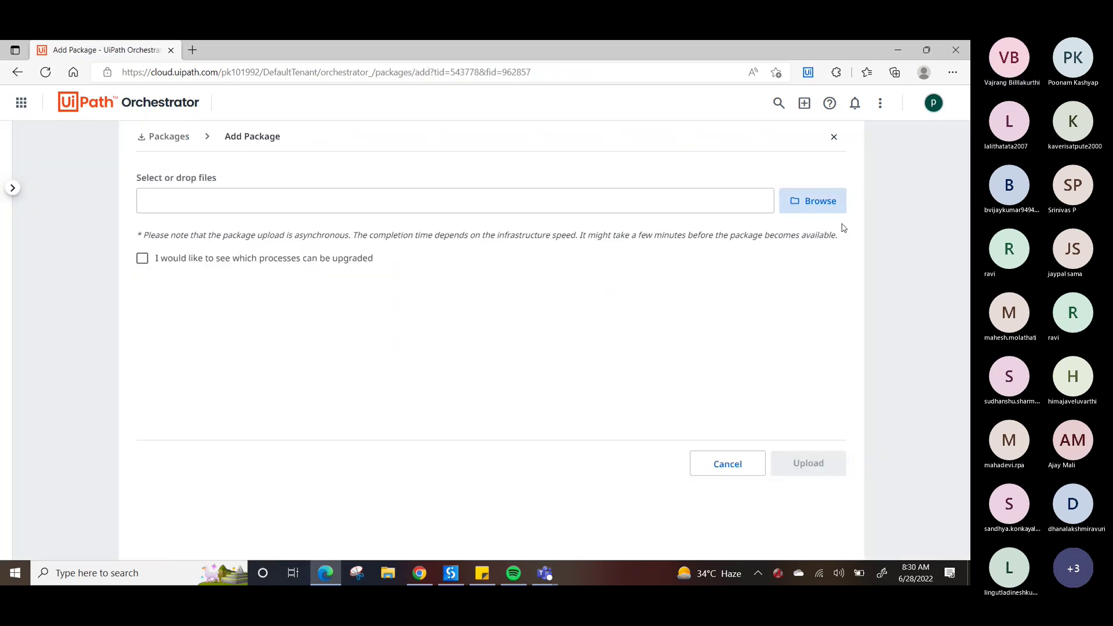
pyautogui.click(818, 206)
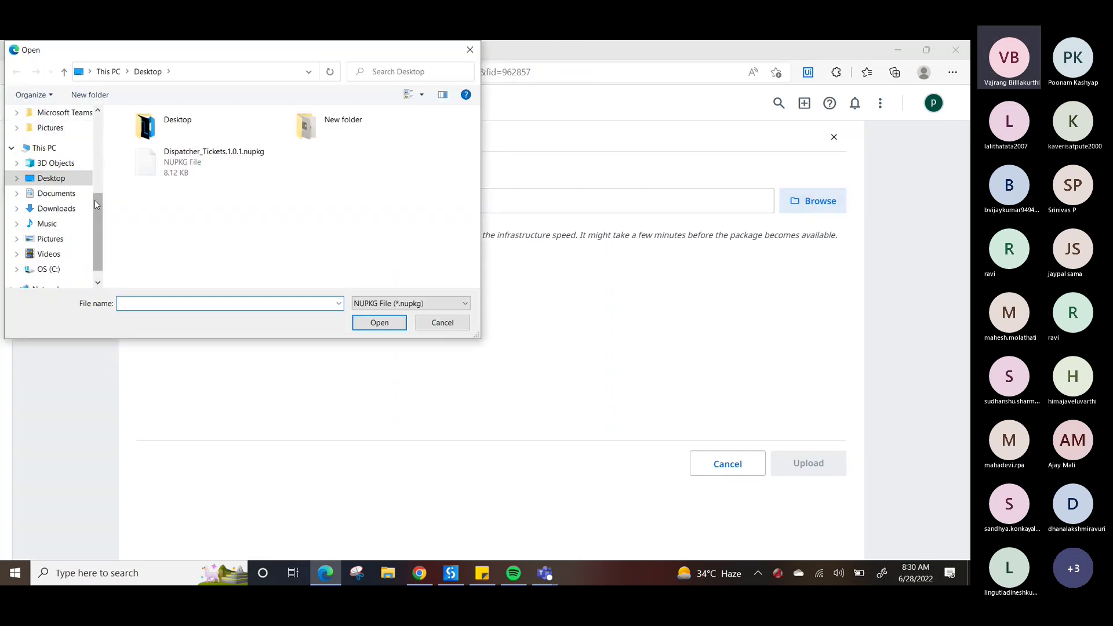
pyautogui.click(173, 168)
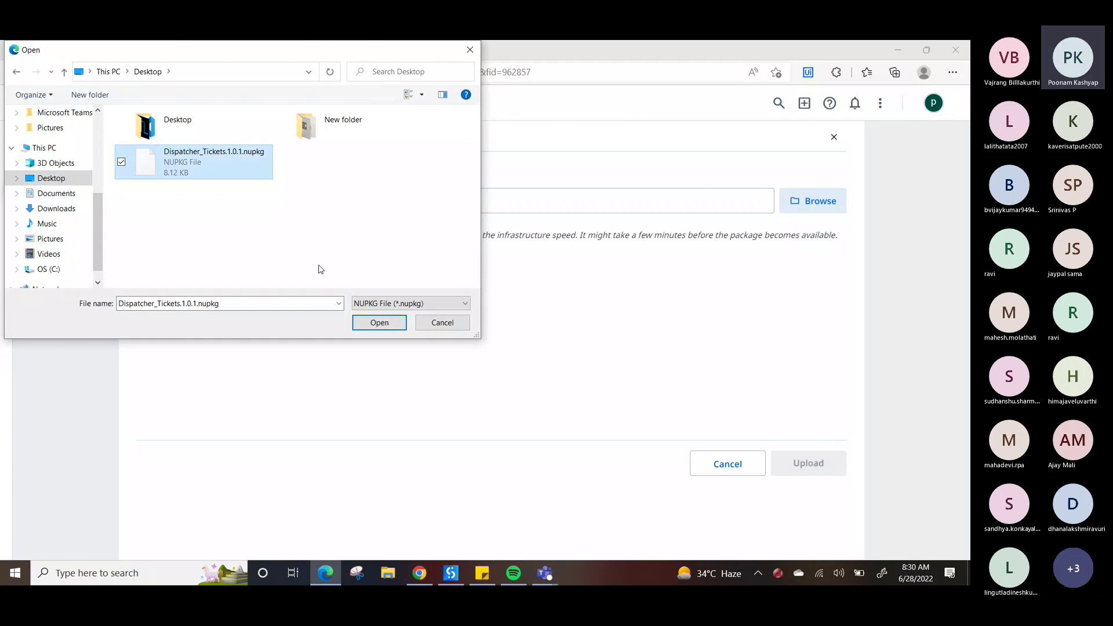
pyautogui.click(378, 323)
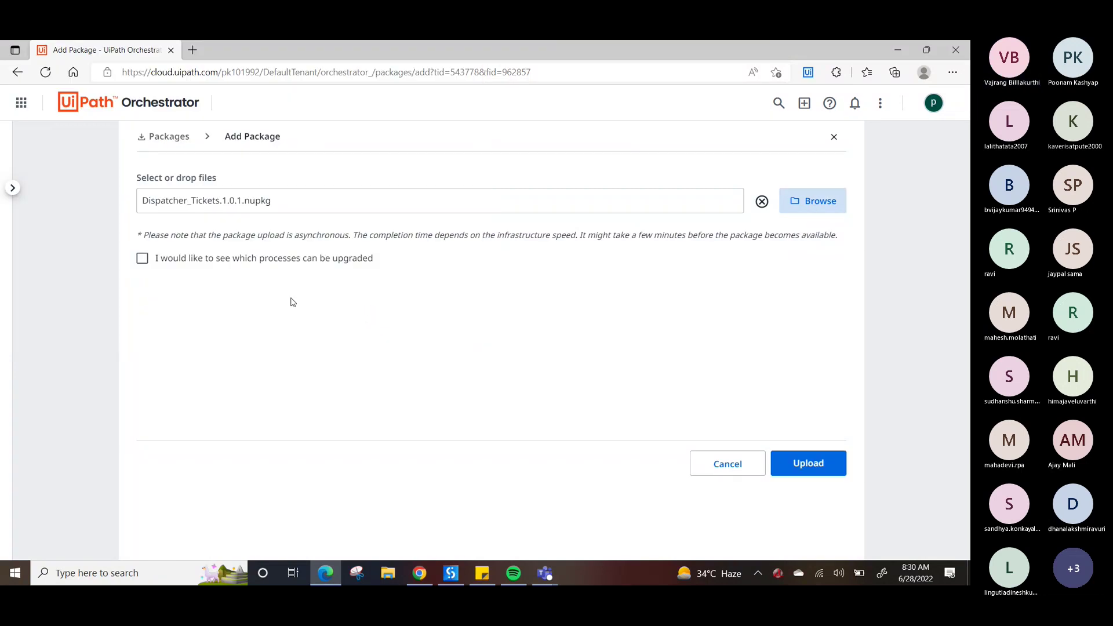
pyautogui.click(840, 466)
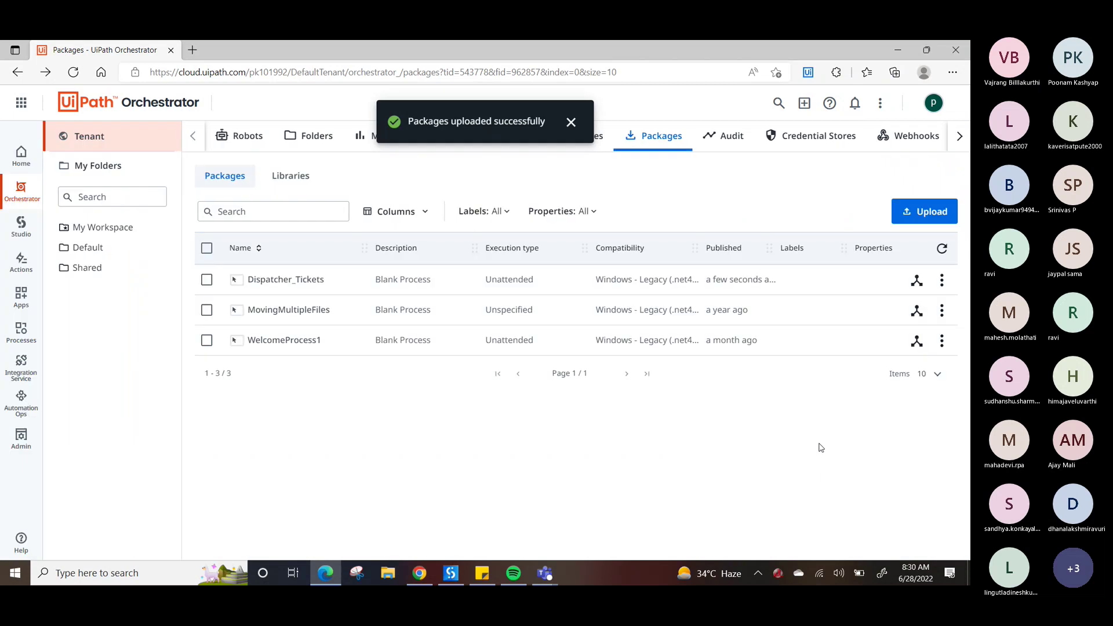
# - Start adding a process to the Shared folder, with Dispatcher_Tickets as its package source
pyautogui.click(86, 268)
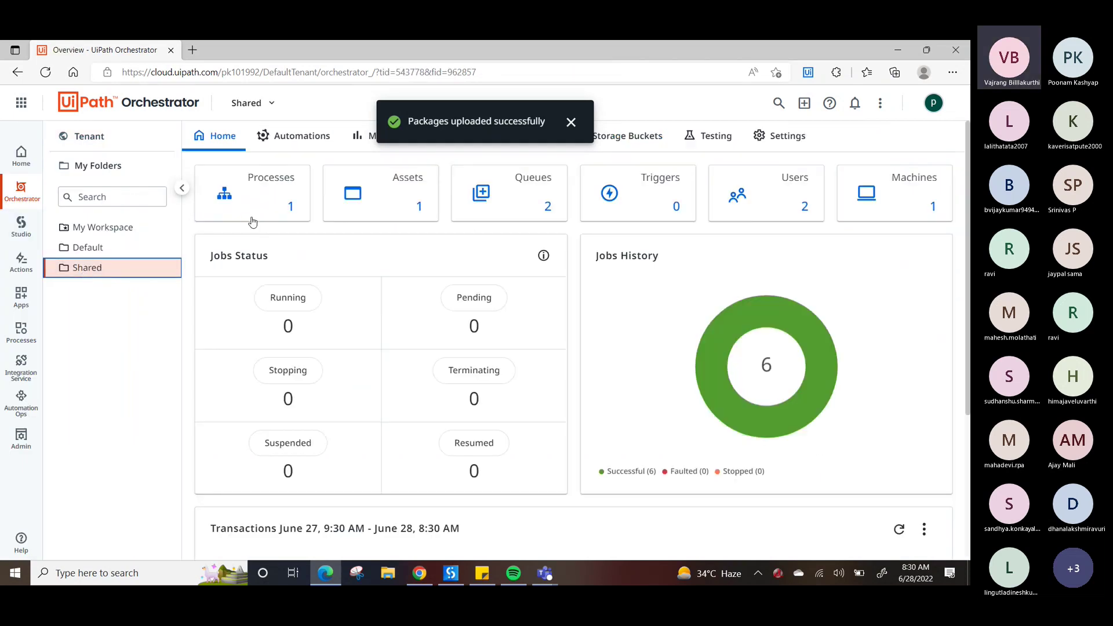
pyautogui.click(306, 142)
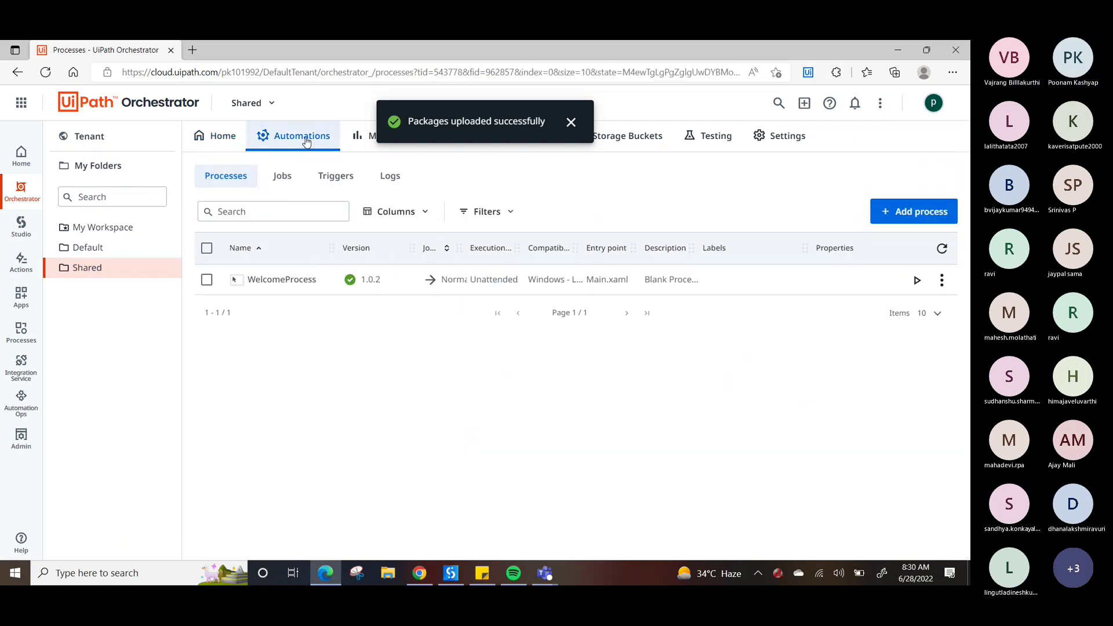
pyautogui.click(921, 214)
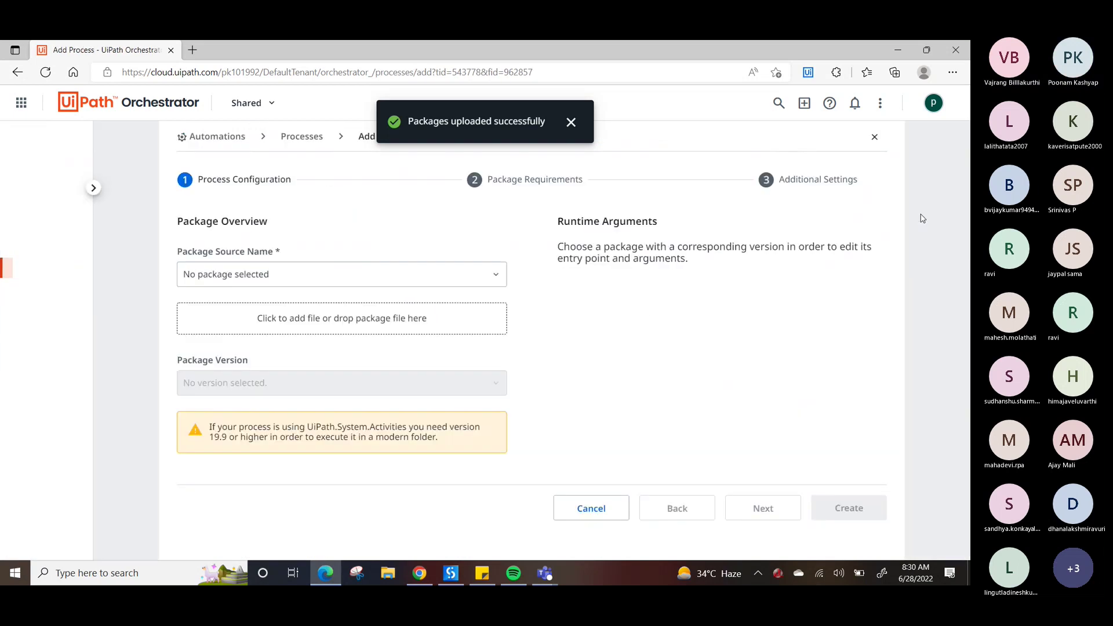
pyautogui.click(345, 285)
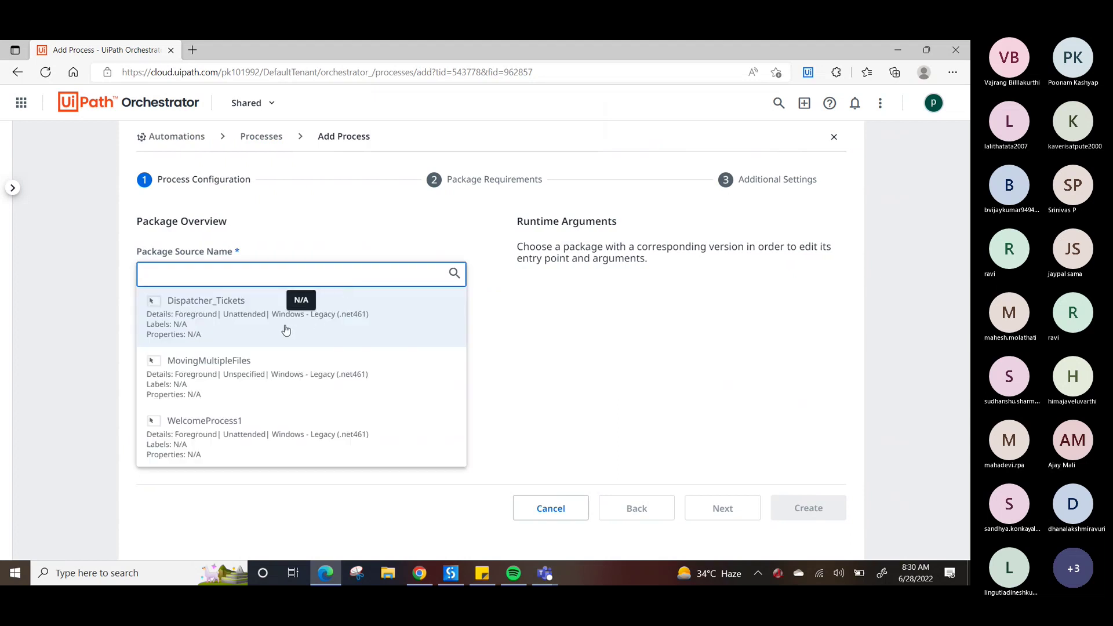
pyautogui.click(286, 330)
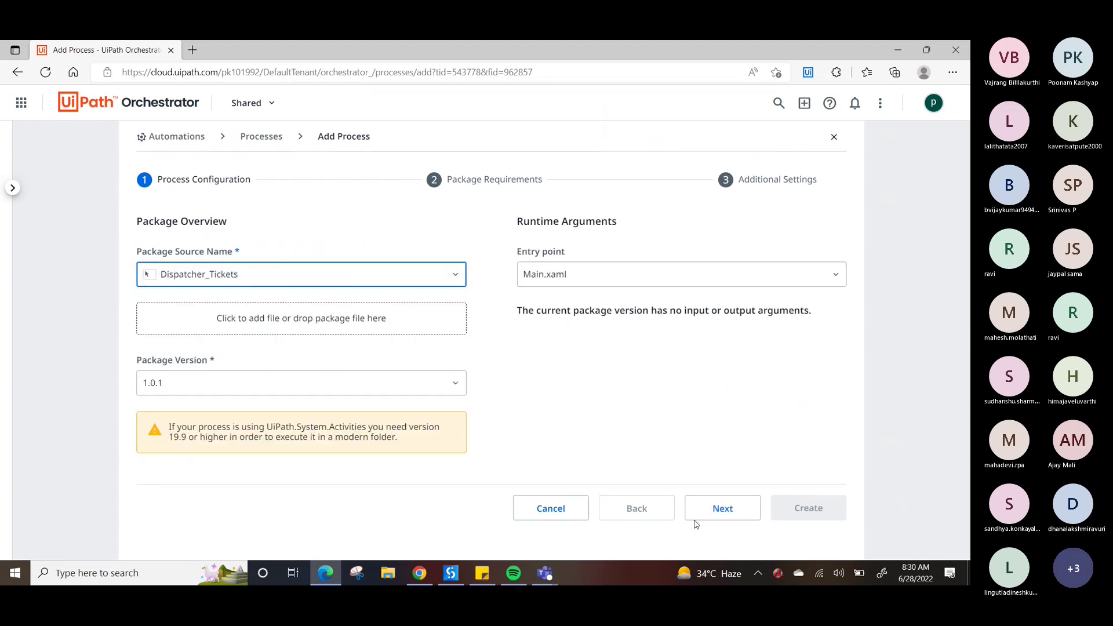
# - Accept the package requirements, then create the process with the display name Tickets Dispatcher
pyautogui.click(717, 509)
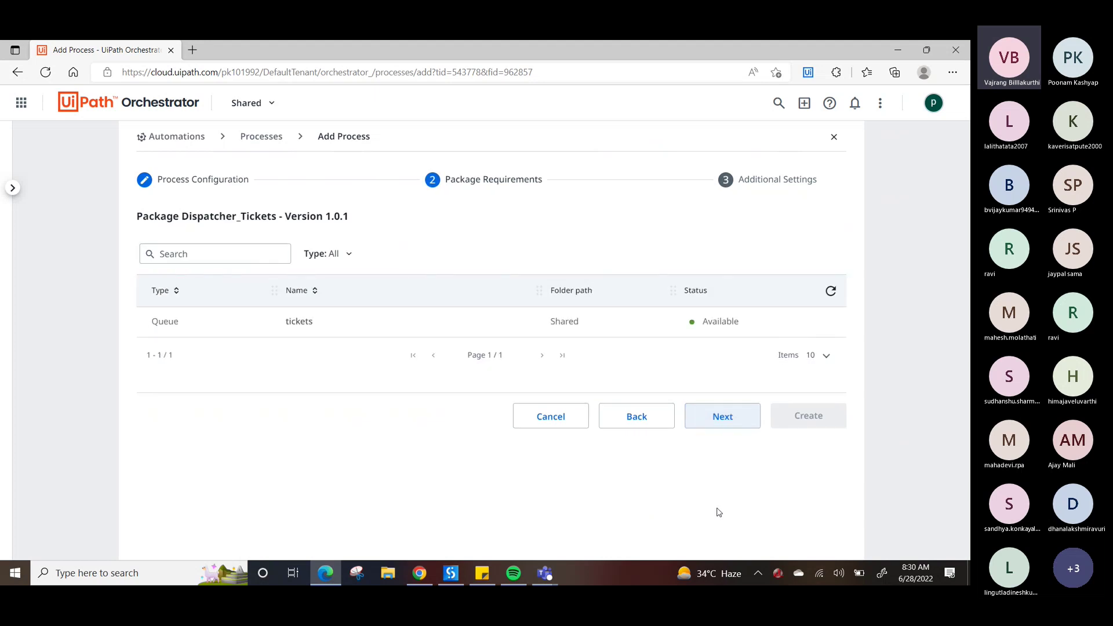
pyautogui.click(712, 423)
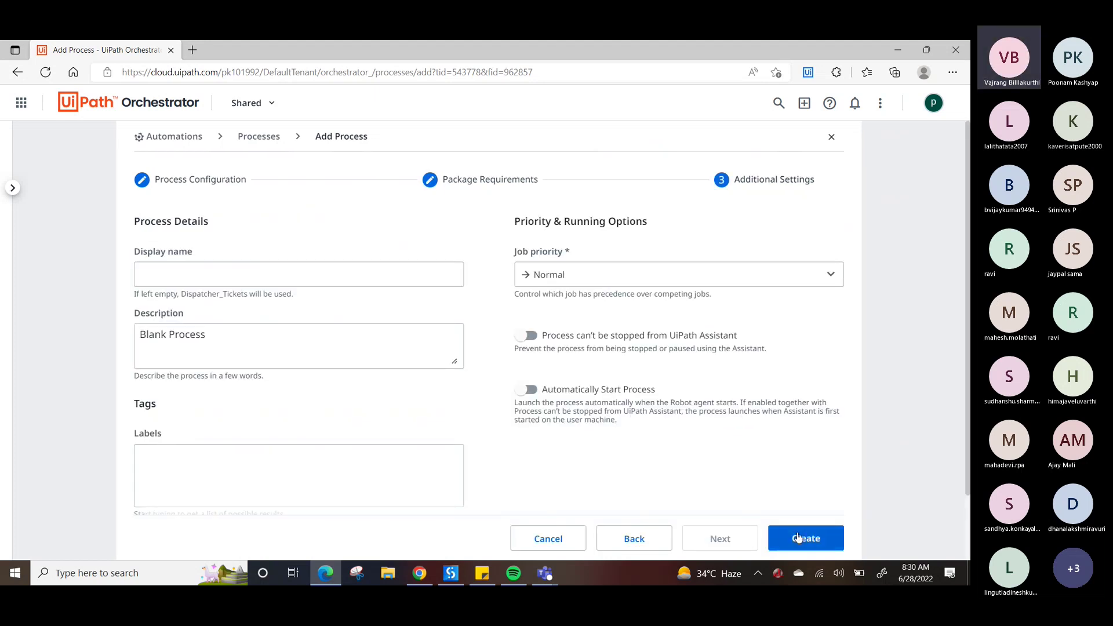
pyautogui.click(302, 280)
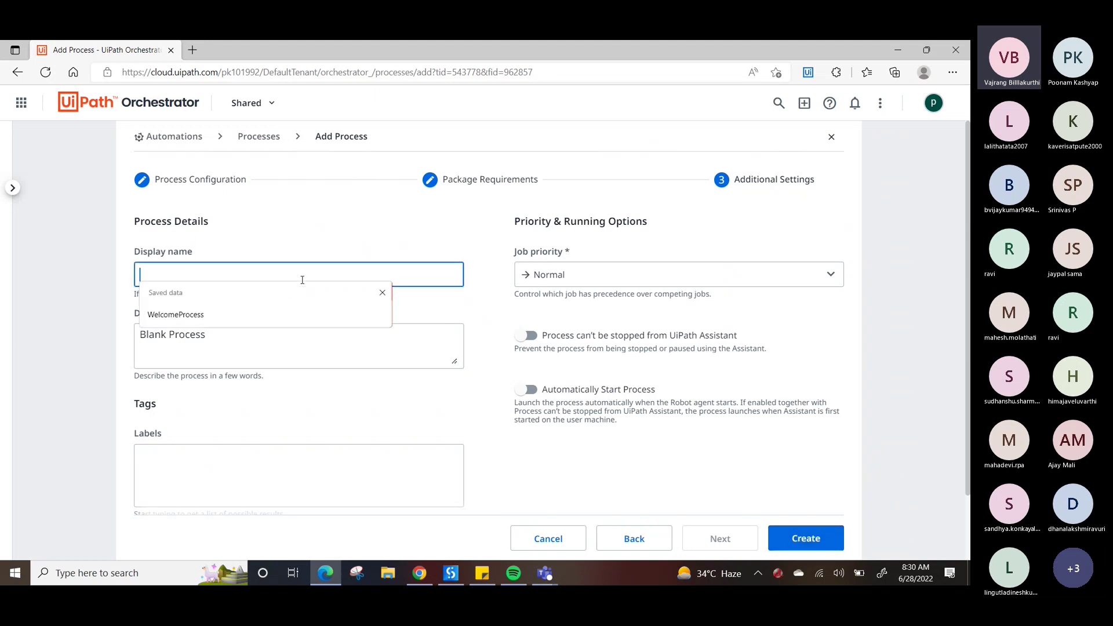
pyautogui.write('Tickets Dispatcher')
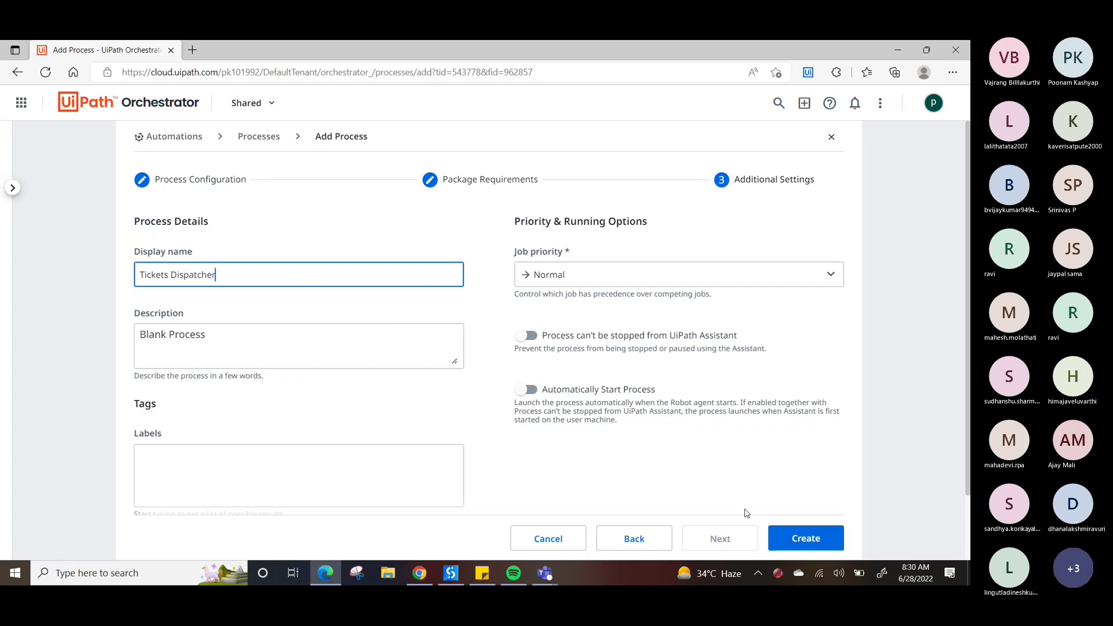
pyautogui.click(794, 538)
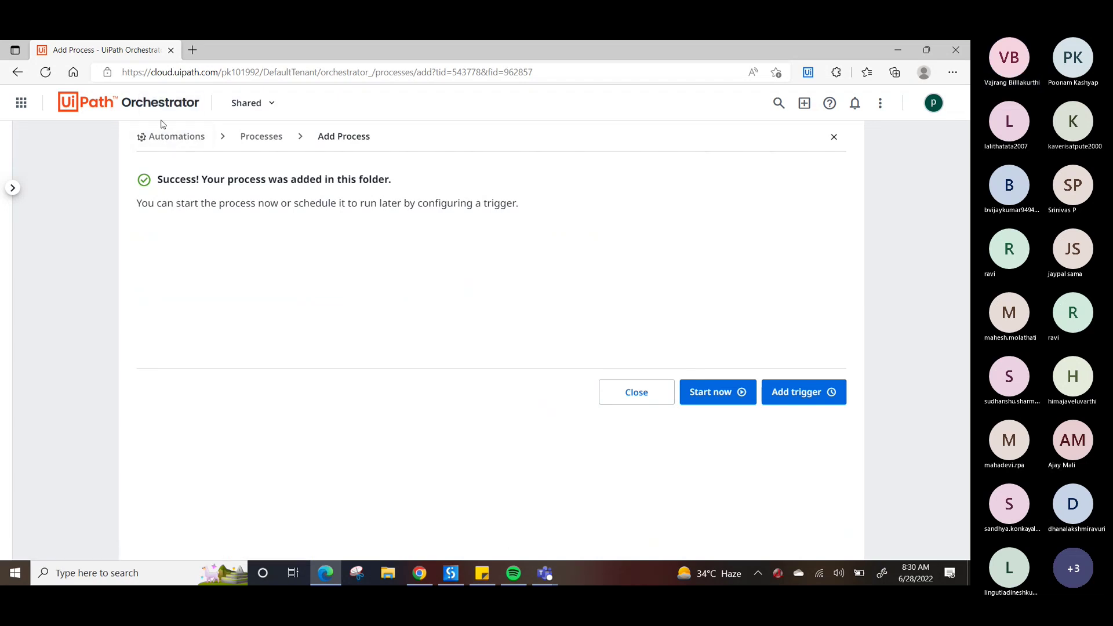
pyautogui.click(636, 392)
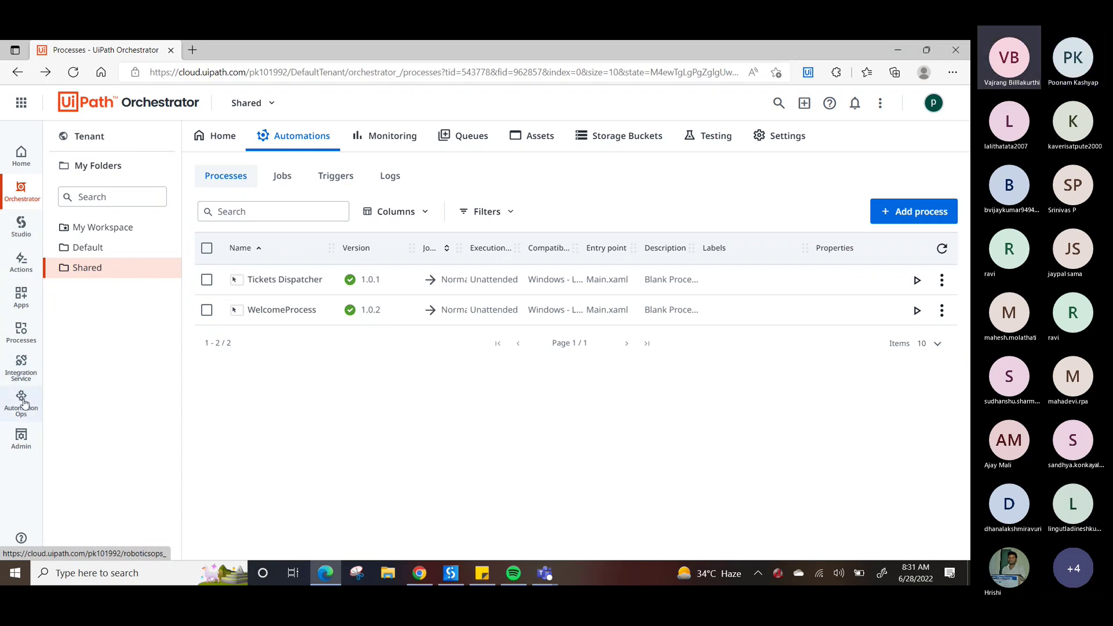
# - Open the organization's user accounts in Administration and highlight the second user's name
pyautogui.click(26, 431)
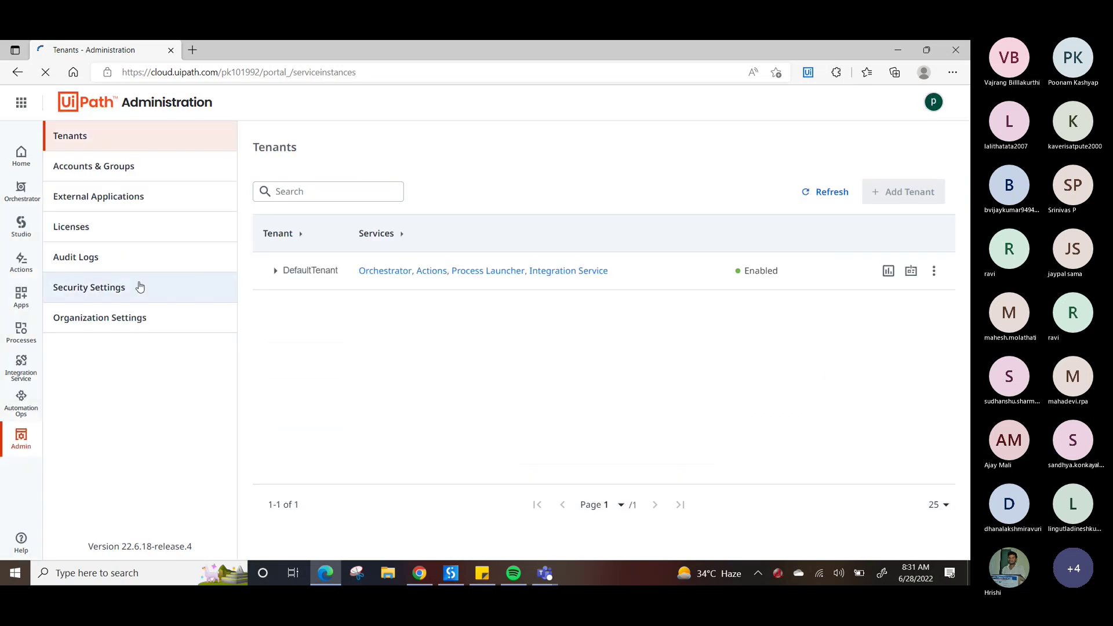
pyautogui.click(80, 177)
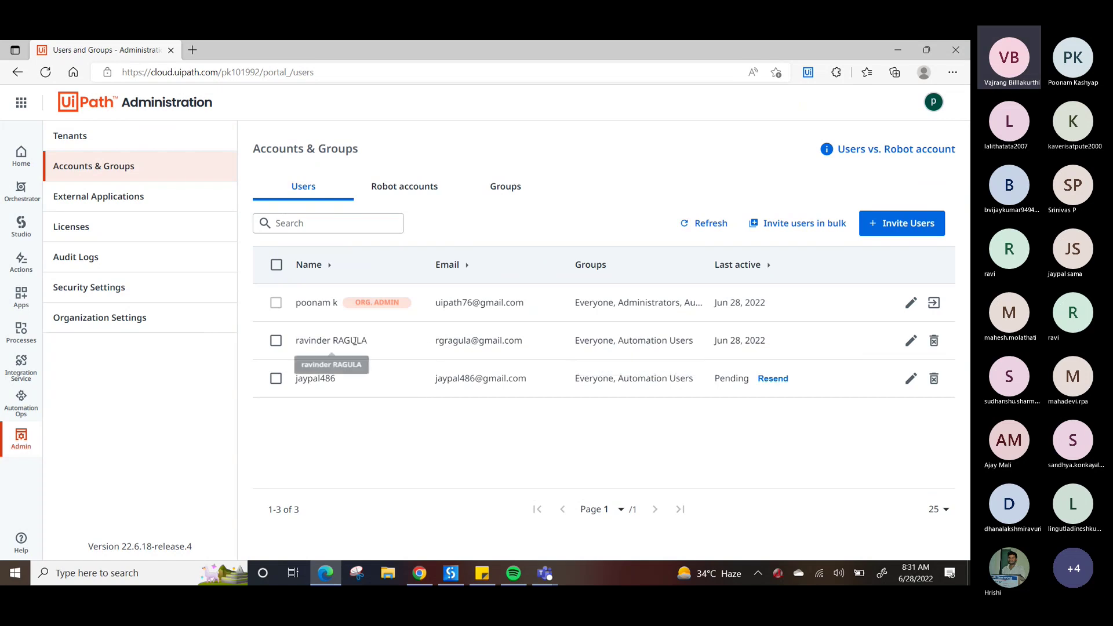
pyautogui.moveTo(374, 341); pyautogui.dragTo(276, 337)
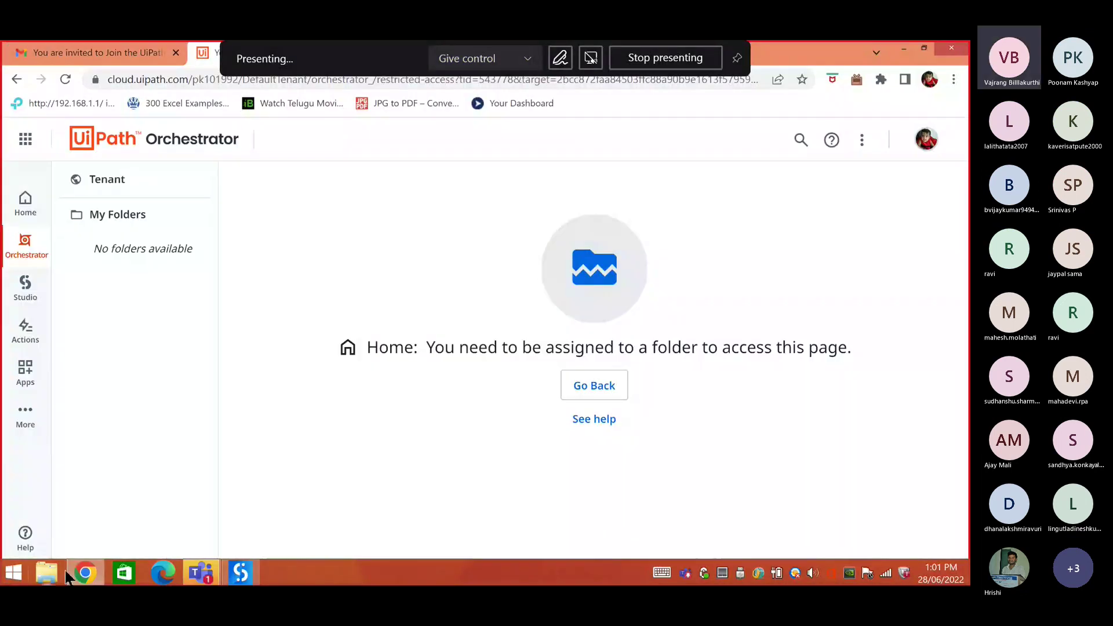
# - Reload the invited user's Orchestrator page to check its folder access, and stop presenting that screen
pyautogui.click(201, 573)
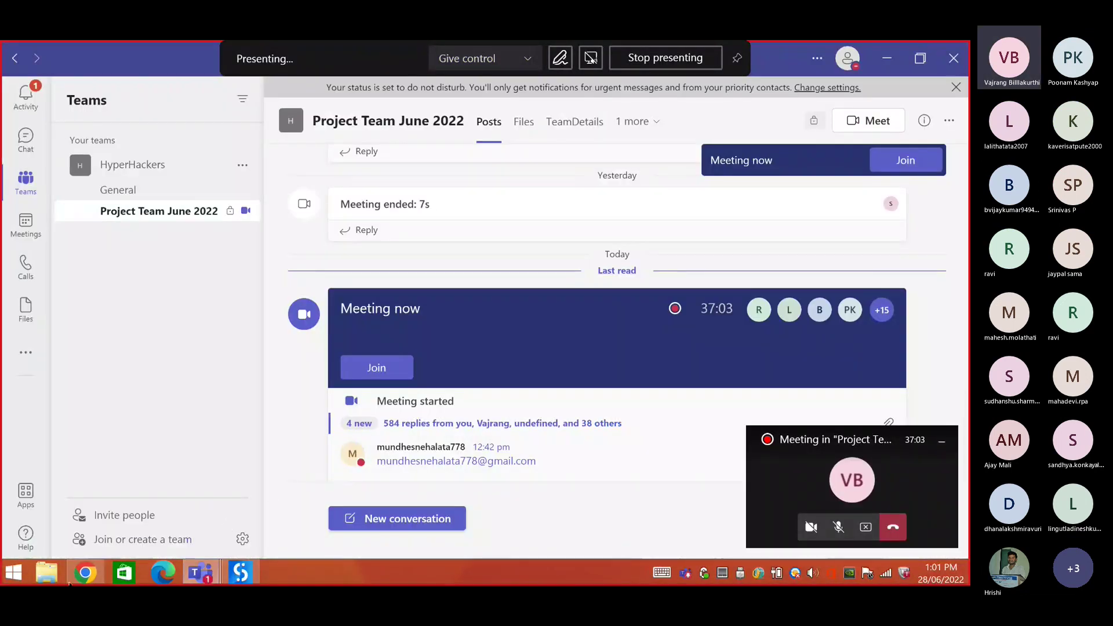
pyautogui.click(164, 497)
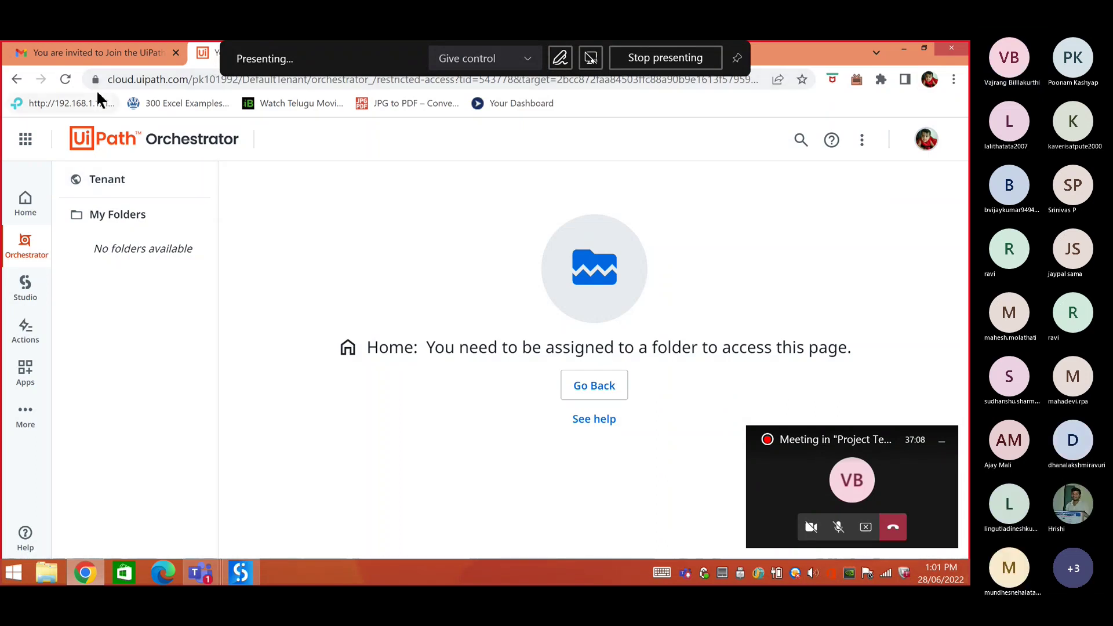
pyautogui.click(65, 80)
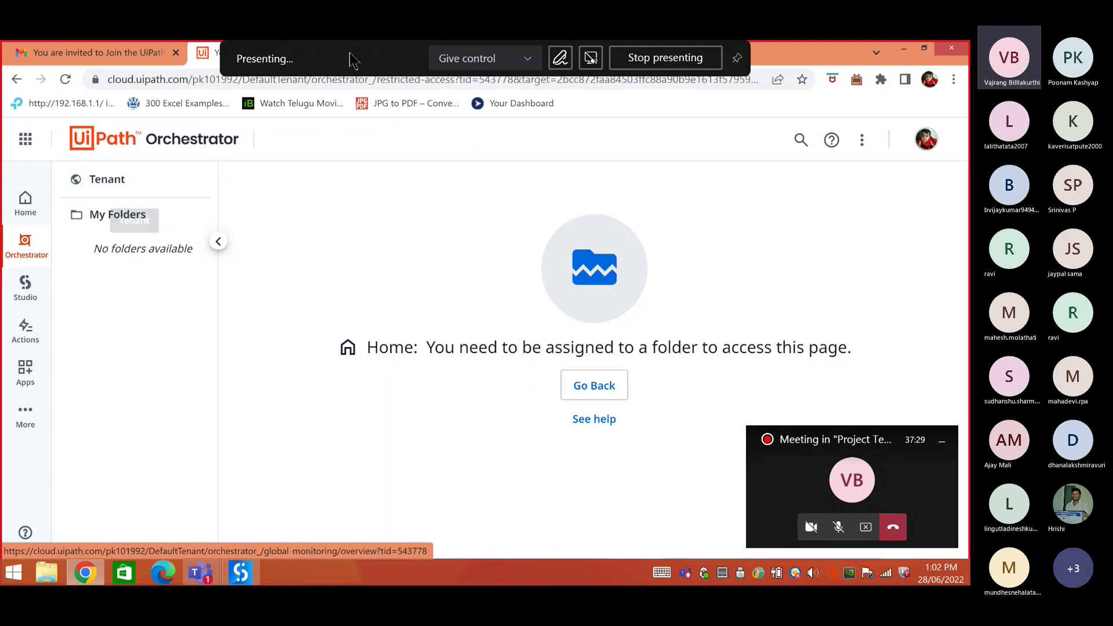
pyautogui.click(665, 58)
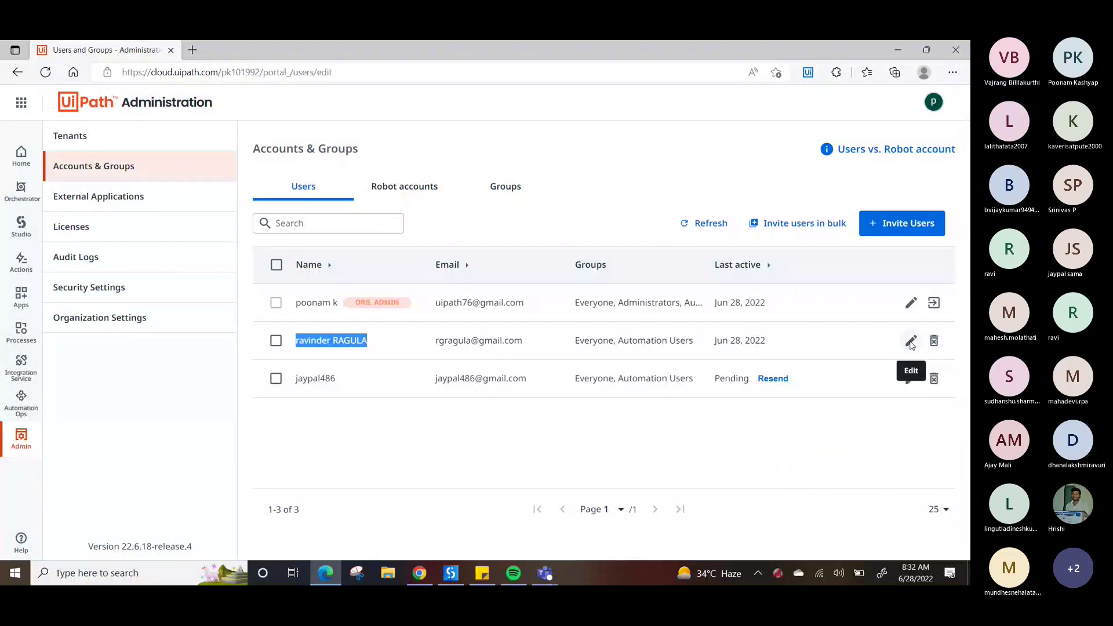
# - Check the invited user's group membership in Administration, then open the Shared folder's access settings in Orchestrator
pyautogui.click(911, 342)
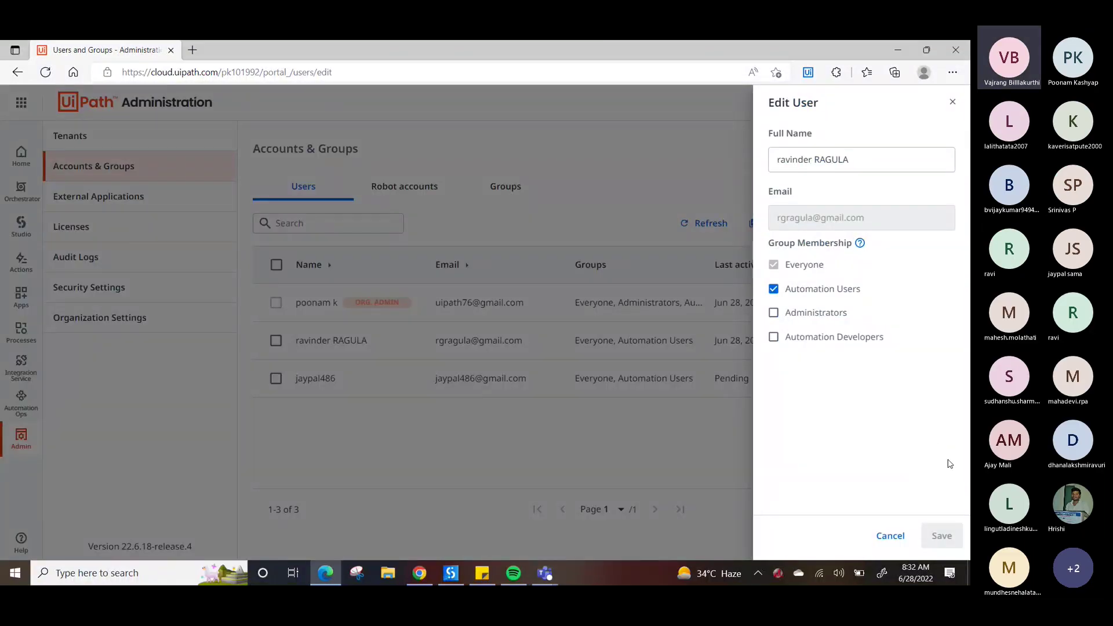
pyautogui.click(890, 535)
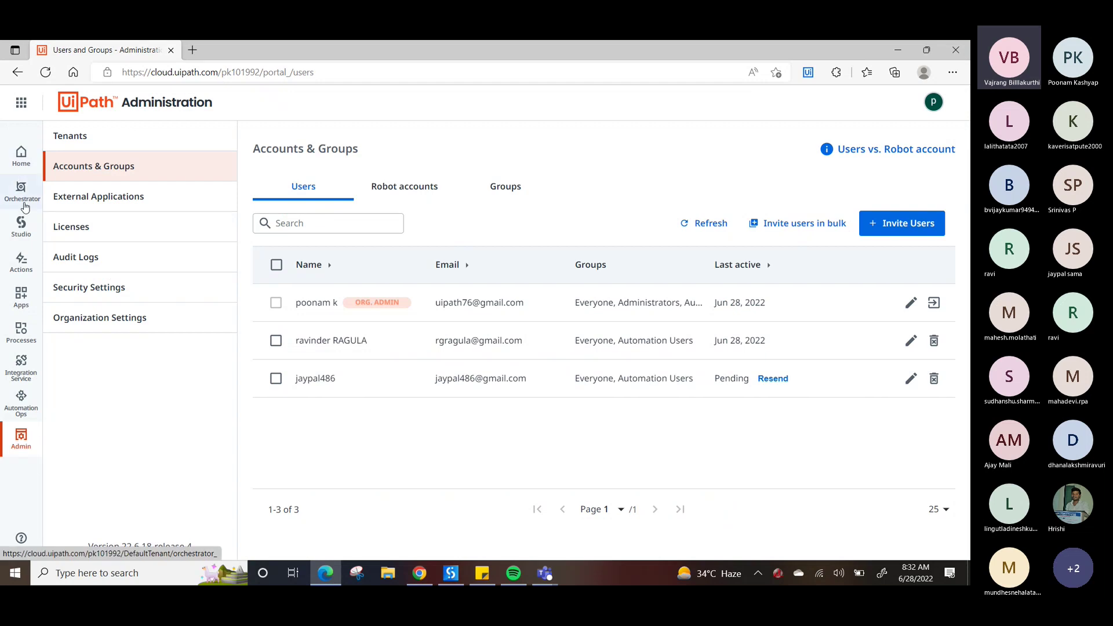
pyautogui.click(24, 204)
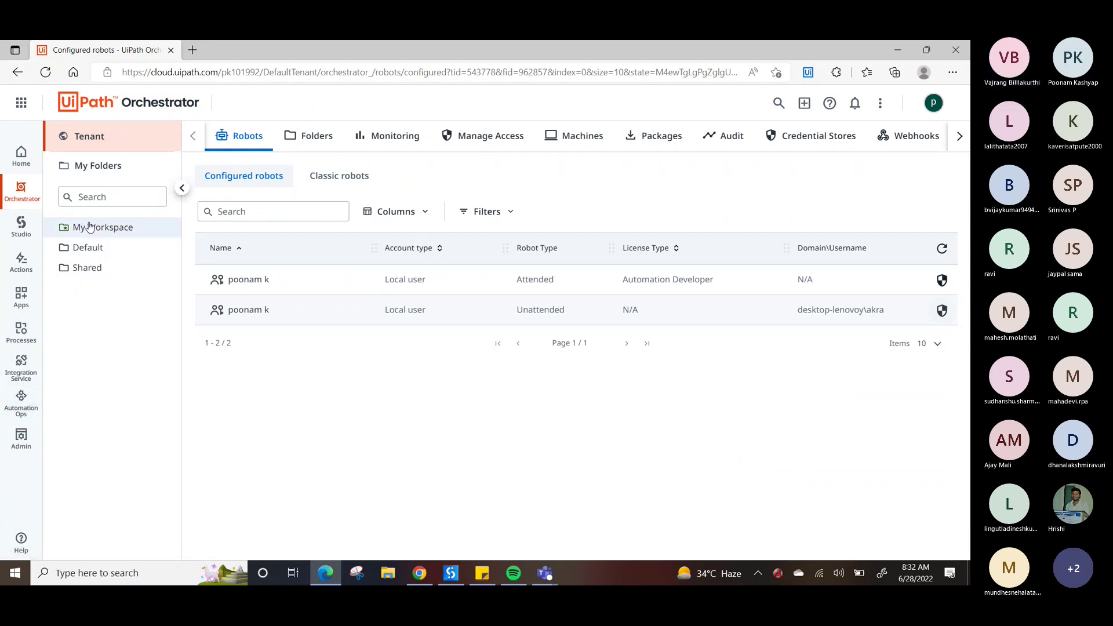
pyautogui.click(84, 267)
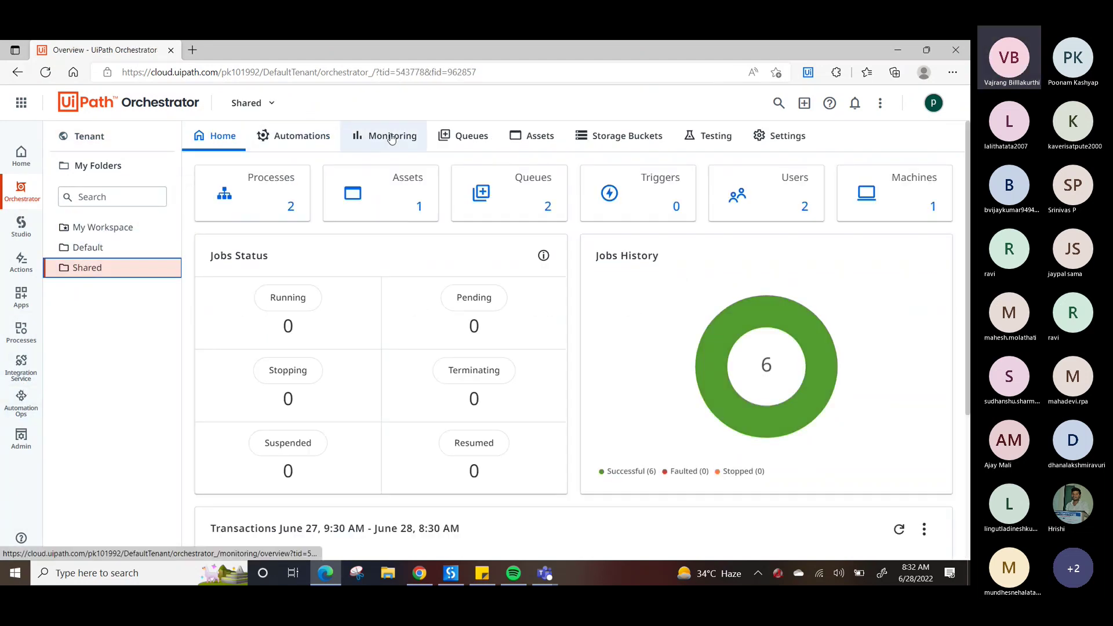
pyautogui.click(794, 137)
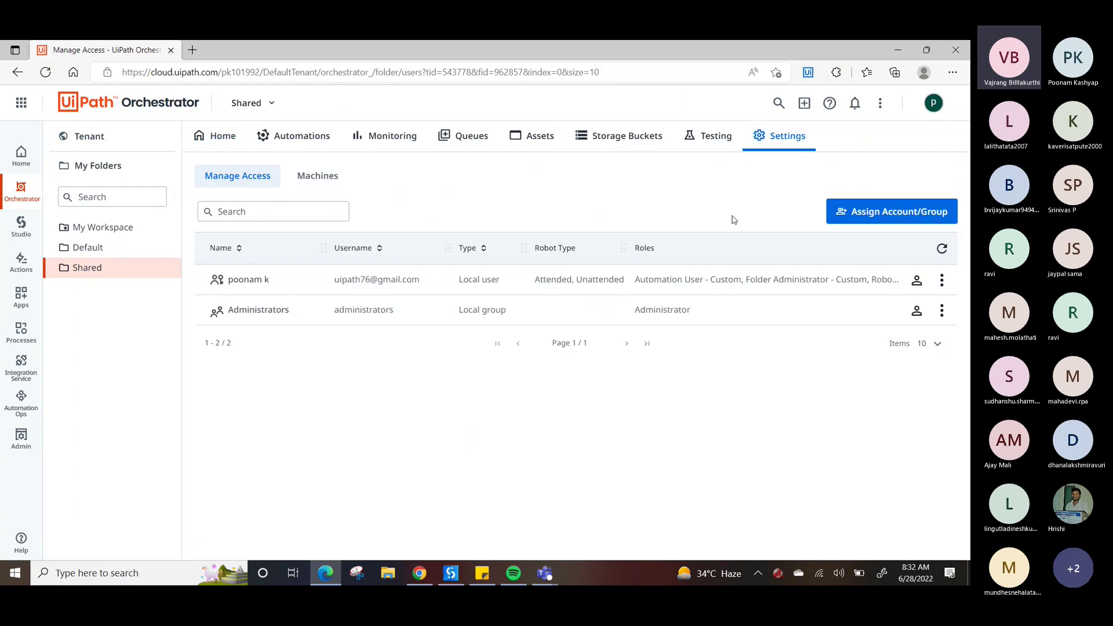
# - Assign the invited user's account to the Shared folder with the Automation User role
pyautogui.click(912, 218)
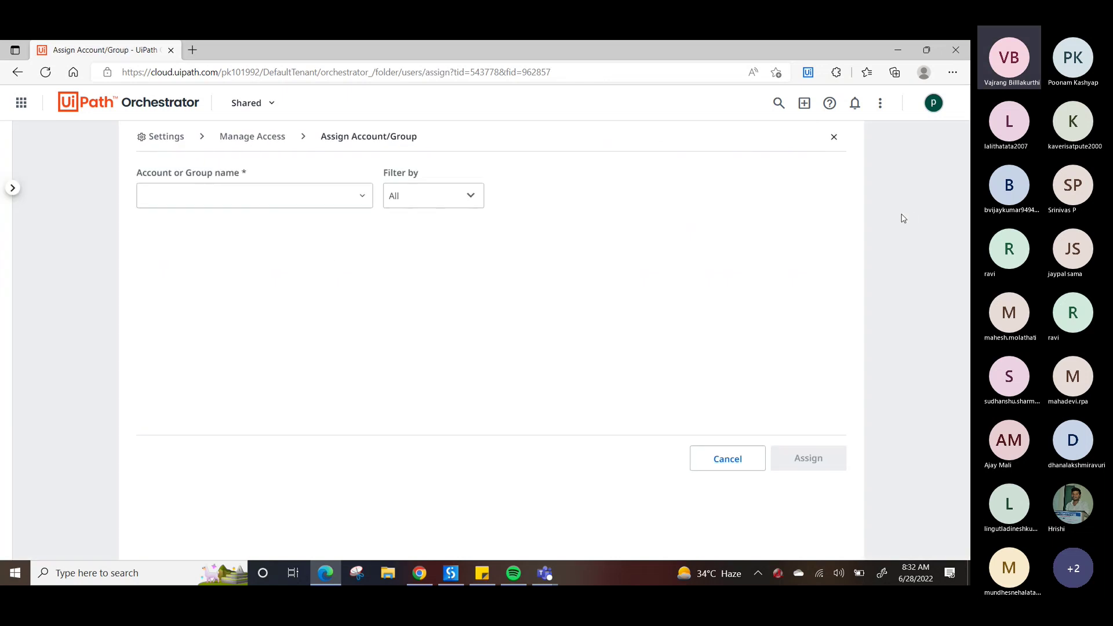
pyautogui.click(323, 195)
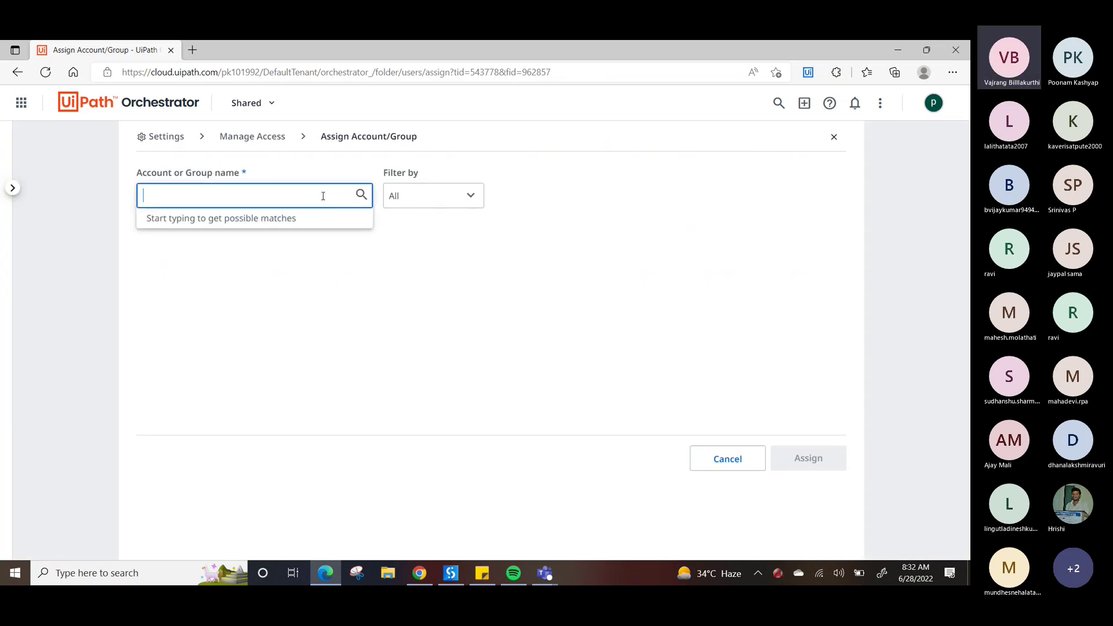
pyautogui.write('rav')
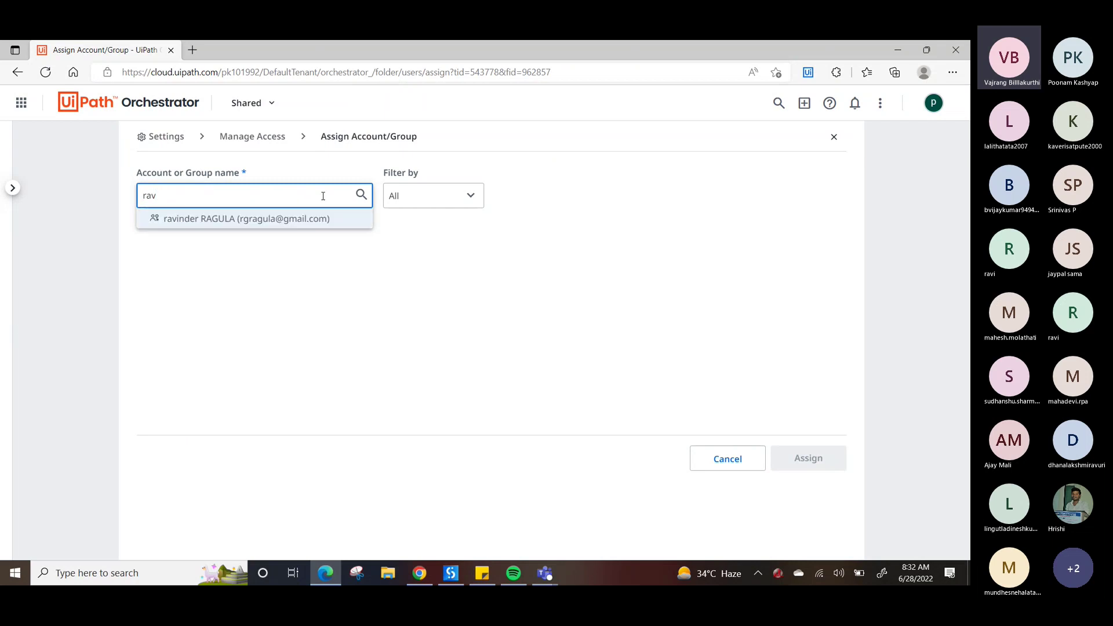
pyautogui.click(268, 218)
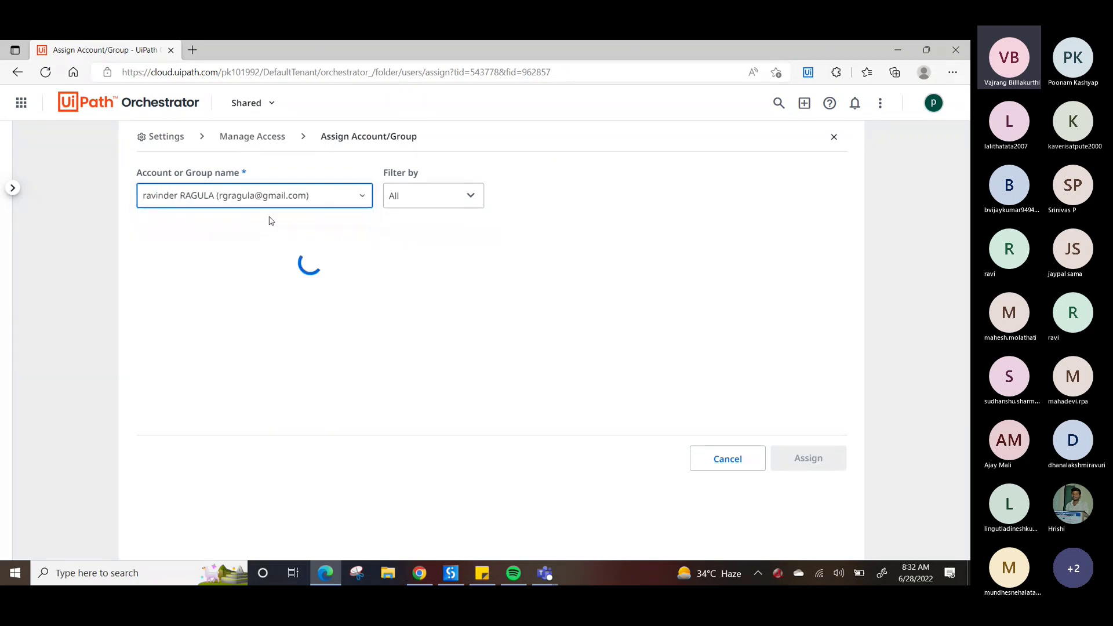
pyautogui.click(406, 207)
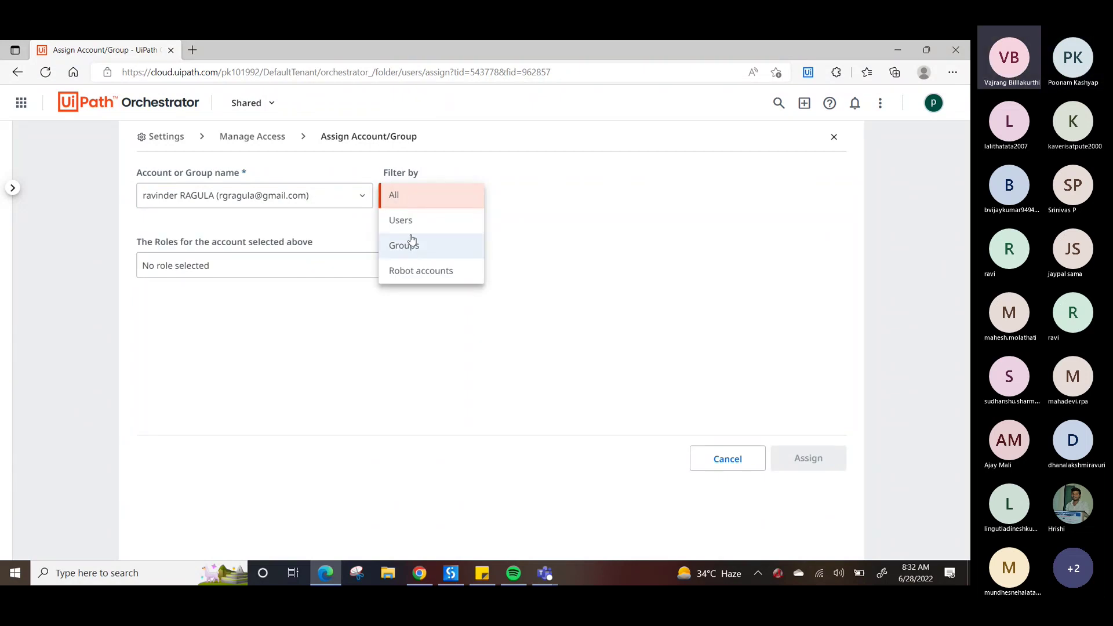
pyautogui.click(411, 199)
pyautogui.click(323, 263)
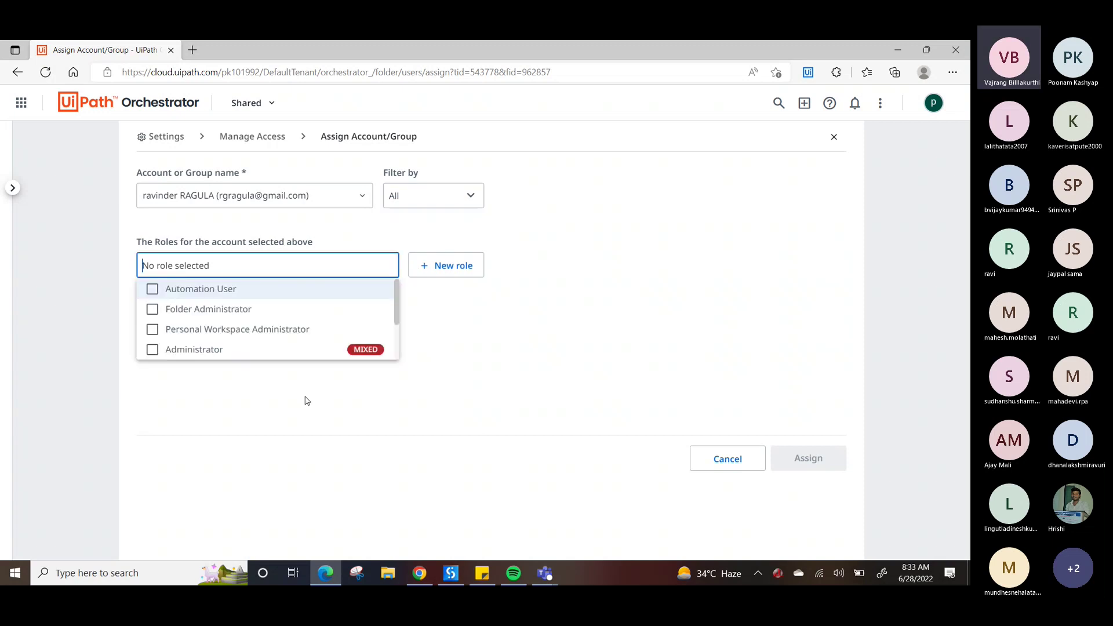
pyautogui.click(167, 289)
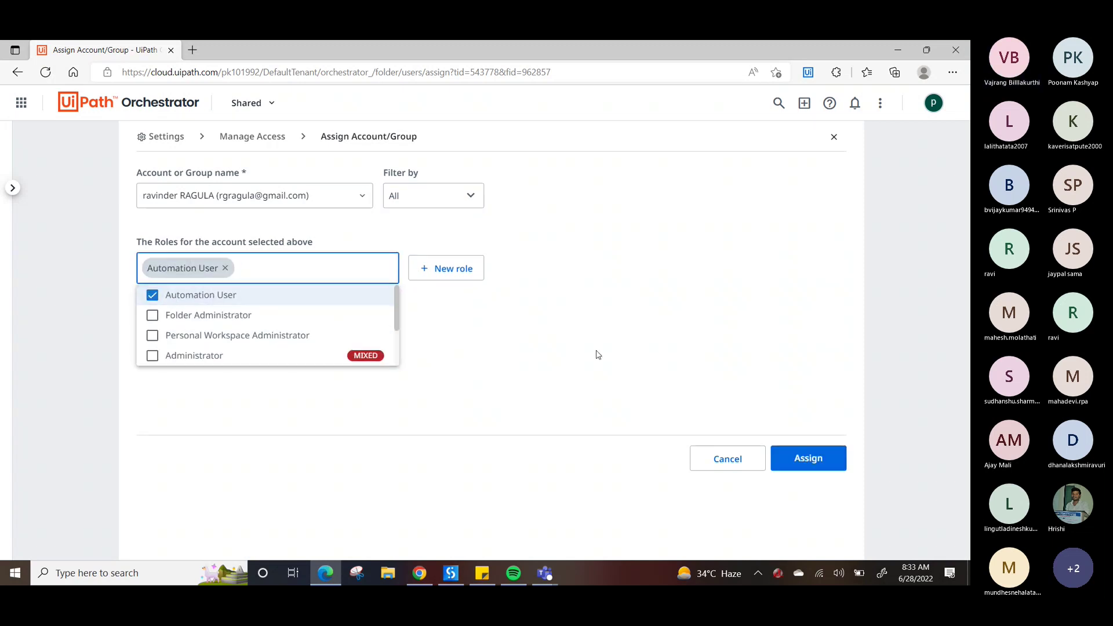
pyautogui.click(603, 355)
pyautogui.click(808, 460)
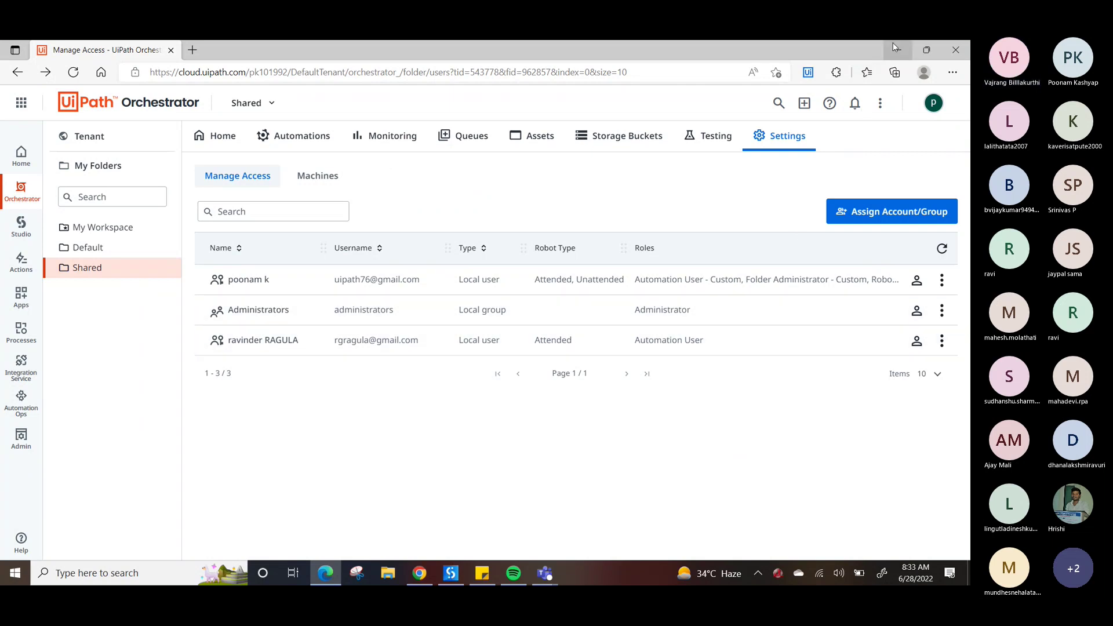
# - Switch to the Teams meeting, unmute the microphone, and reload the invited user's Orchestrator page to open the Shared folder's processes
pyautogui.click(548, 574)
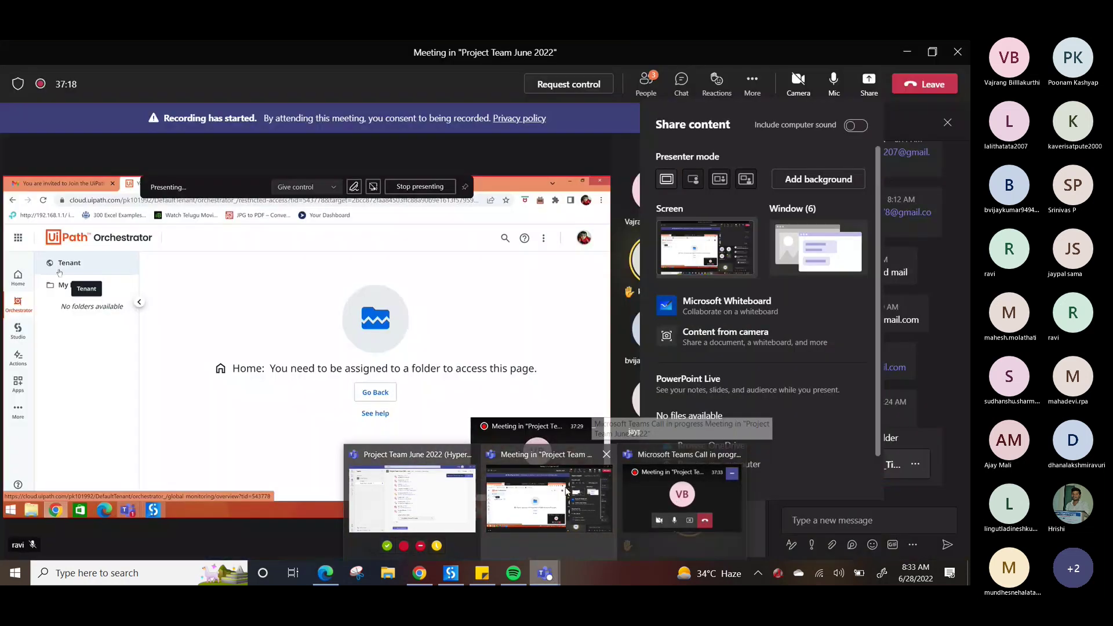
pyautogui.click(677, 499)
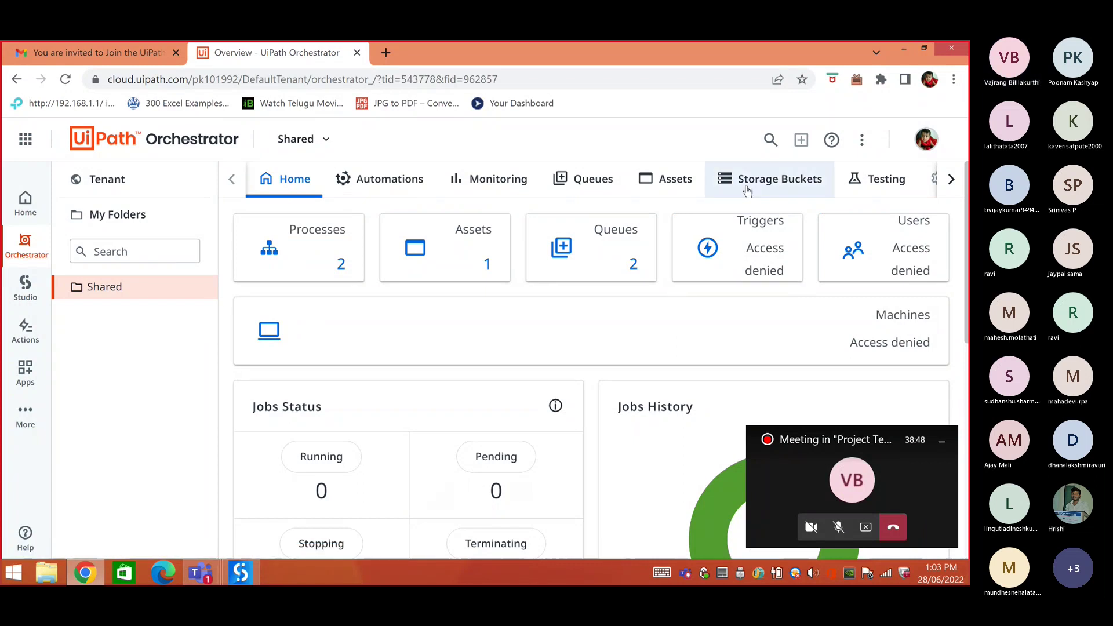
pyautogui.click(838, 527)
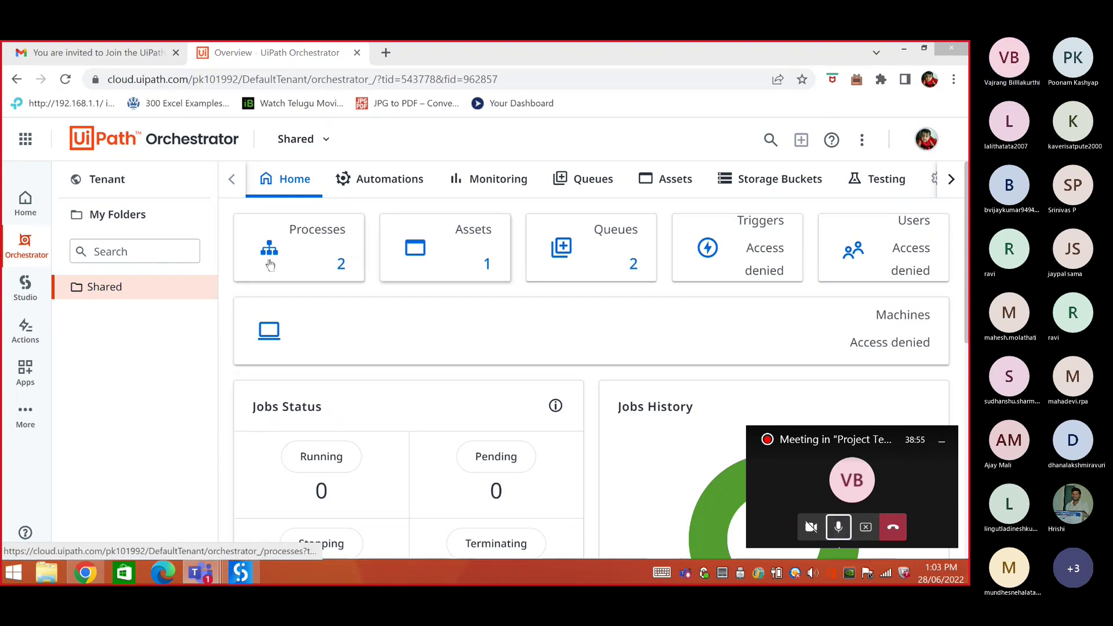
pyautogui.click(65, 79)
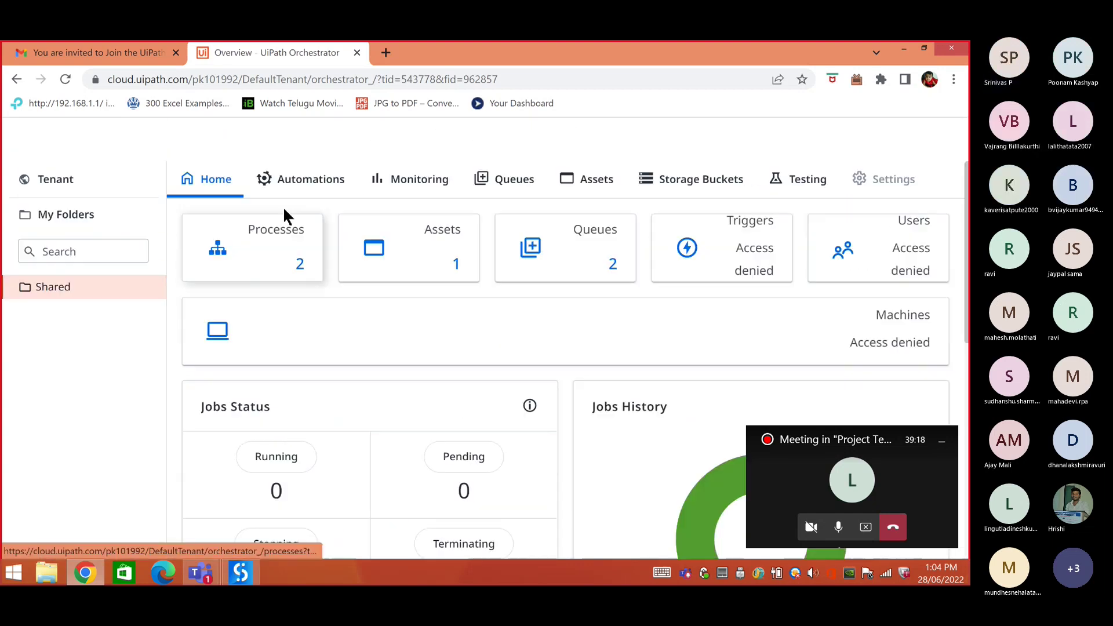
pyautogui.click(303, 234)
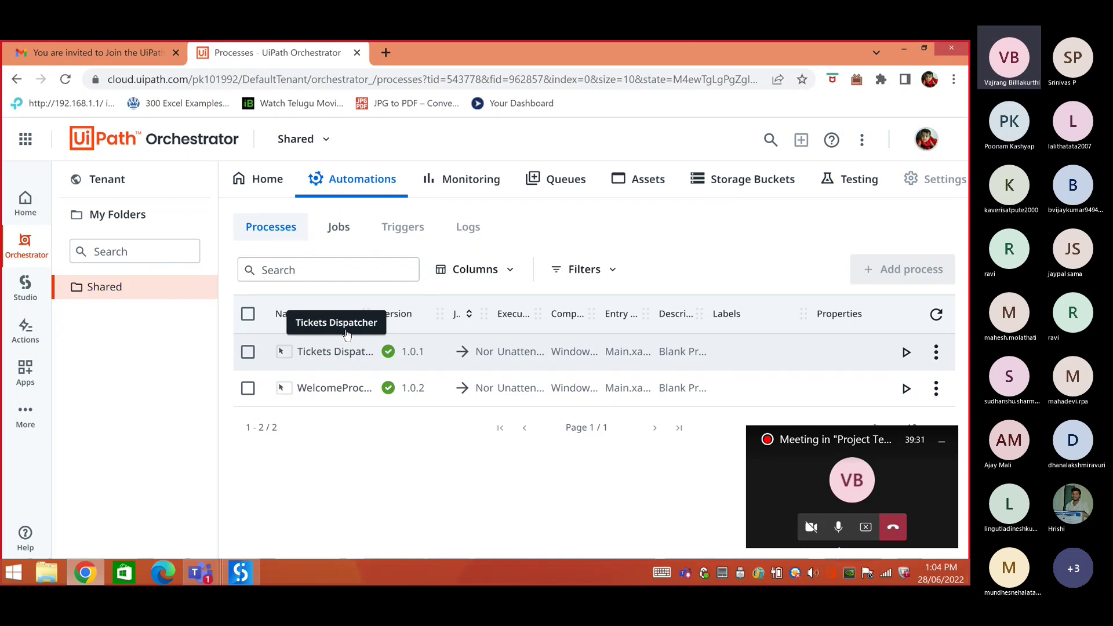
# - Open UiPath Assistant on the invited user's machine, name the robot jack, and exit the introductory tour
pyautogui.click(705, 575)
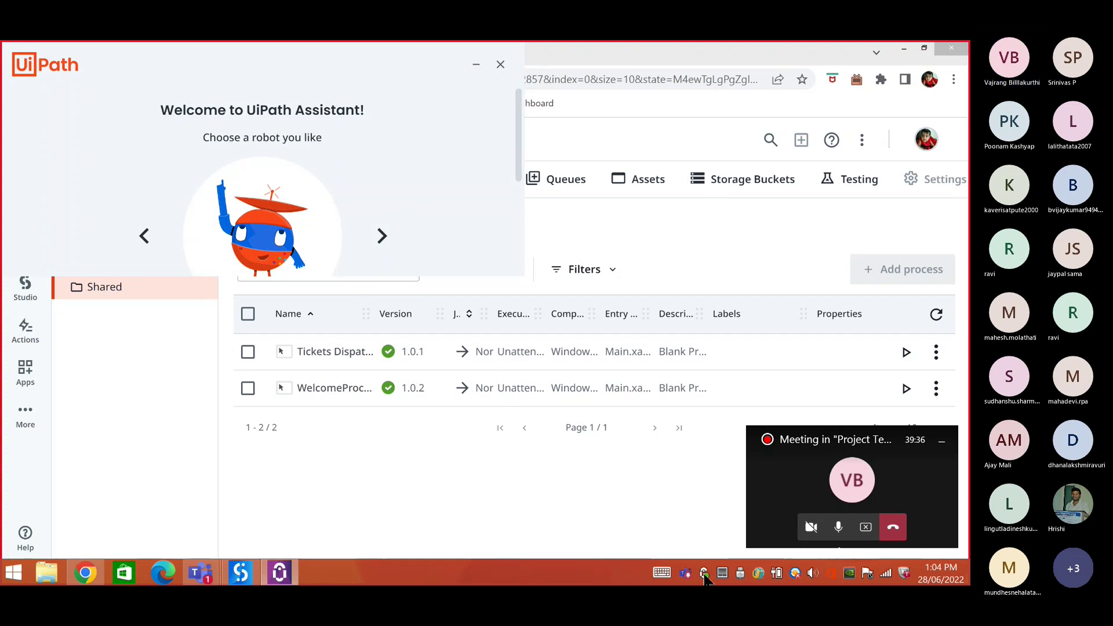
pyautogui.scroll(-3, 436, 232)
pyautogui.scroll(1, 433, 231)
pyautogui.scroll(-1, 434, 231)
pyautogui.click(298, 186)
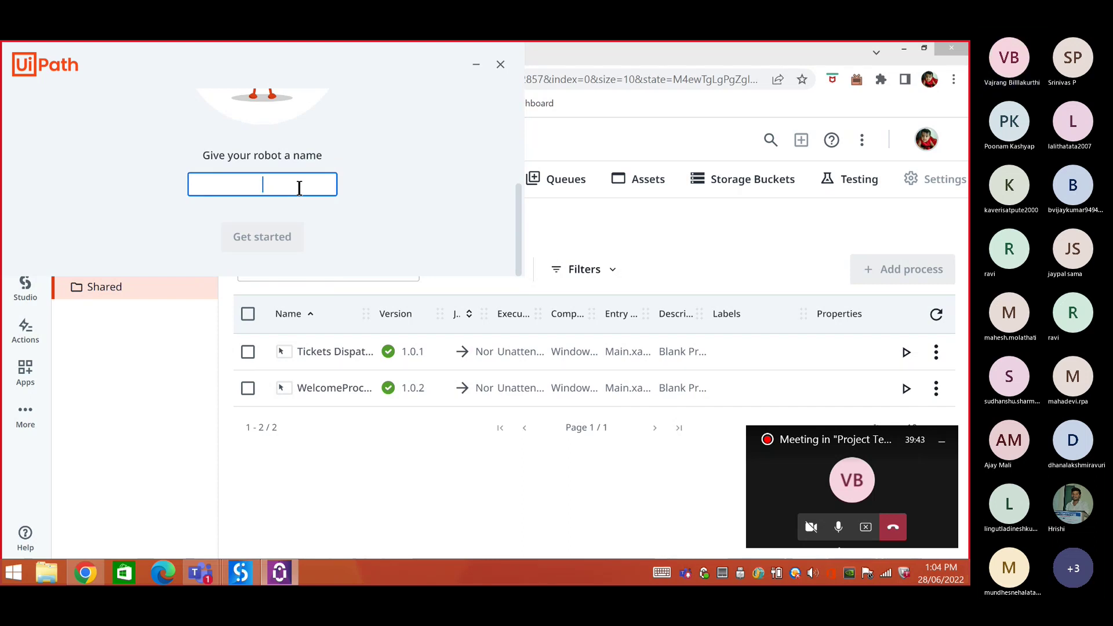
pyautogui.write('jack')
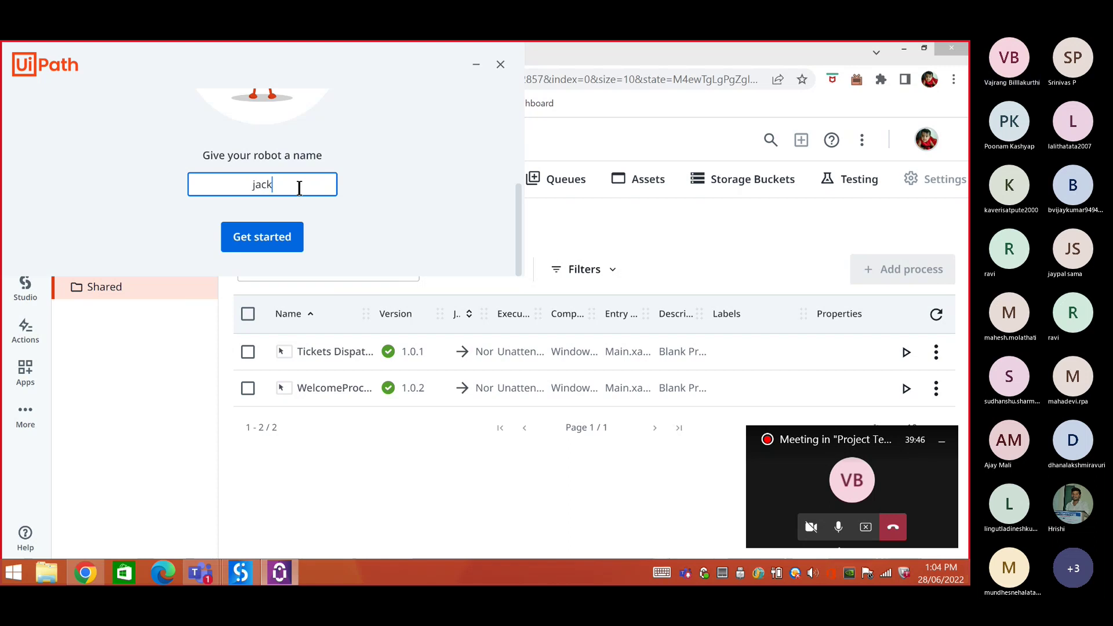
pyautogui.click(267, 237)
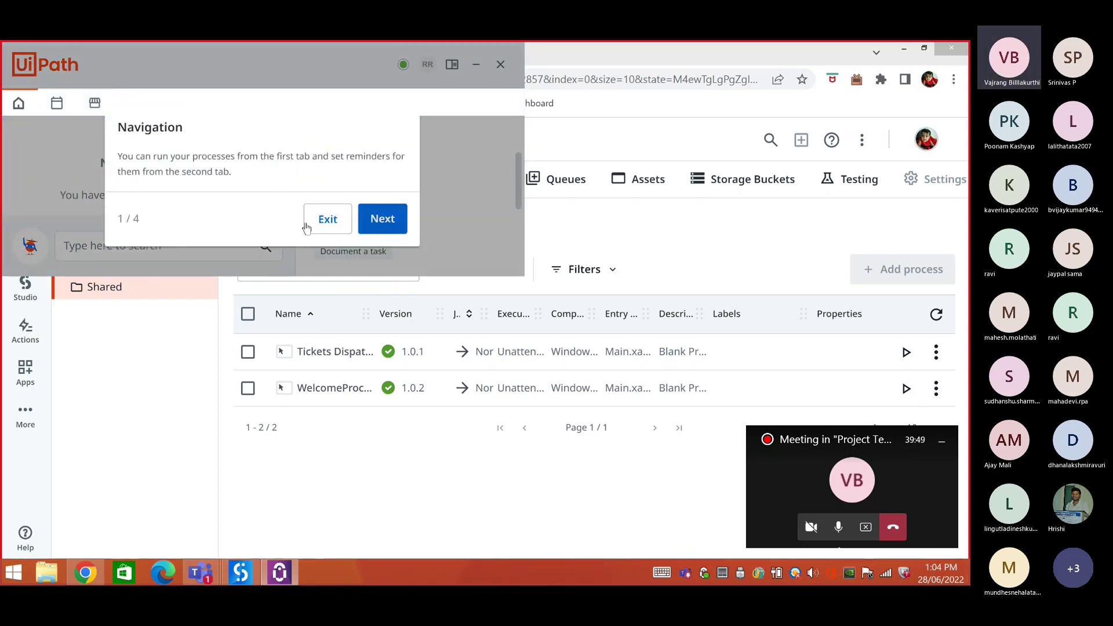
pyautogui.click(338, 223)
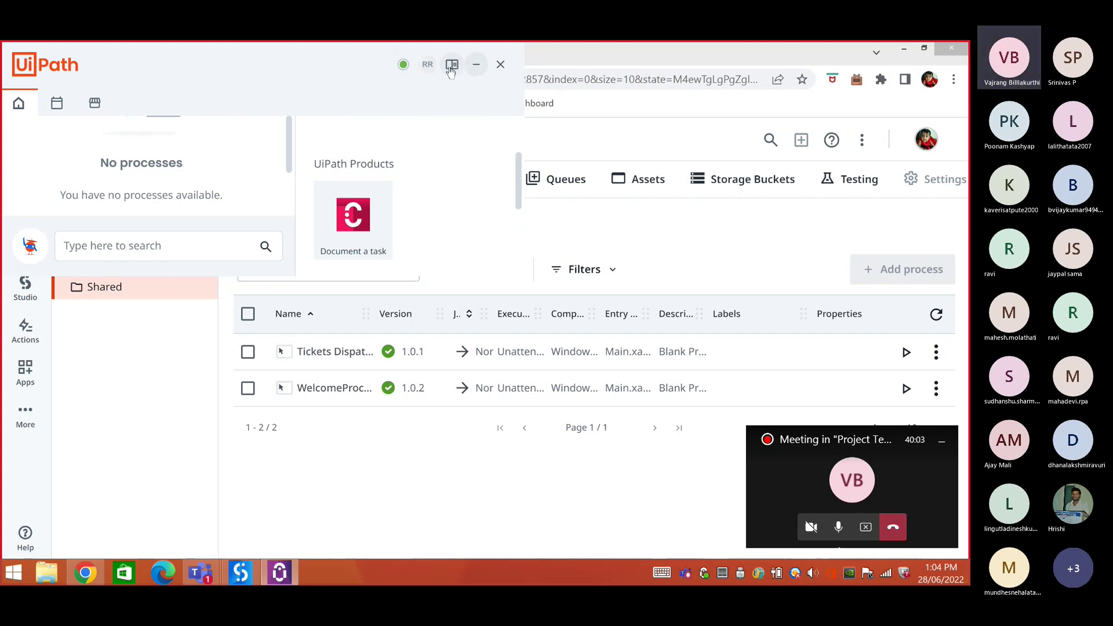
# - Check the robot's Orchestrator connection, sign out of UiPath Assistant, and sign back in by allowing the browser to open UiPath
pyautogui.moveTo(408, 71)
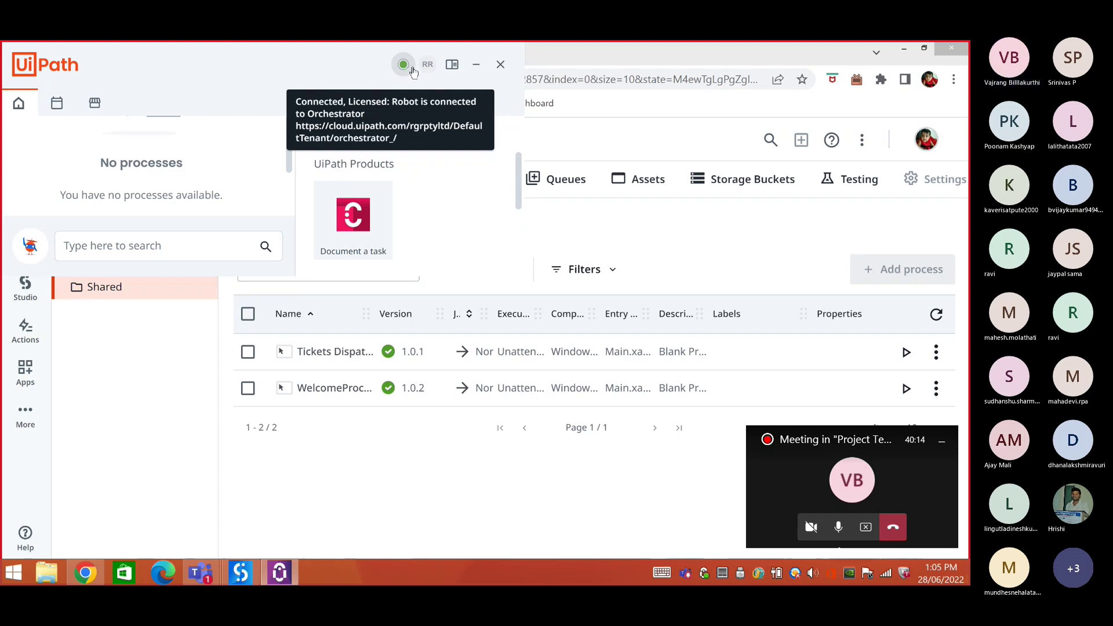
pyautogui.click(427, 64)
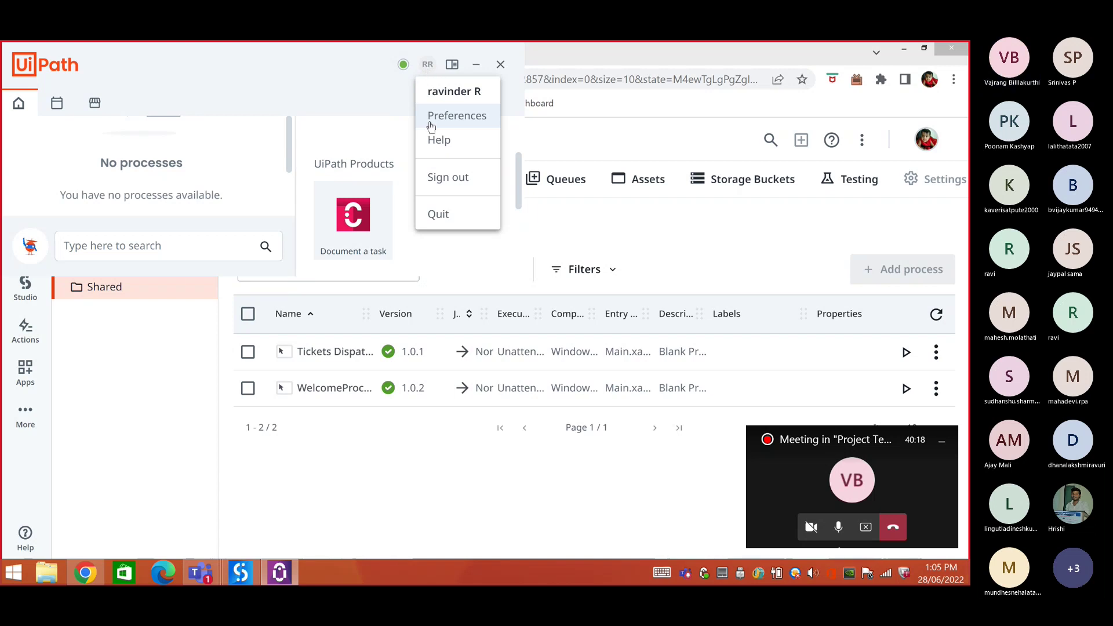
pyautogui.click(444, 177)
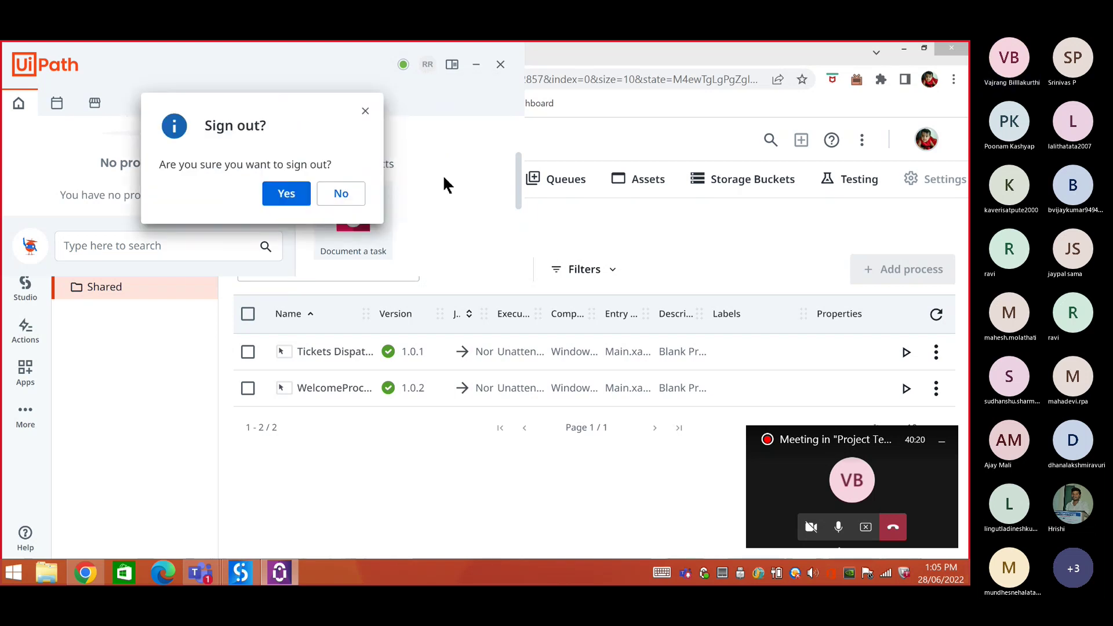
pyautogui.click(293, 194)
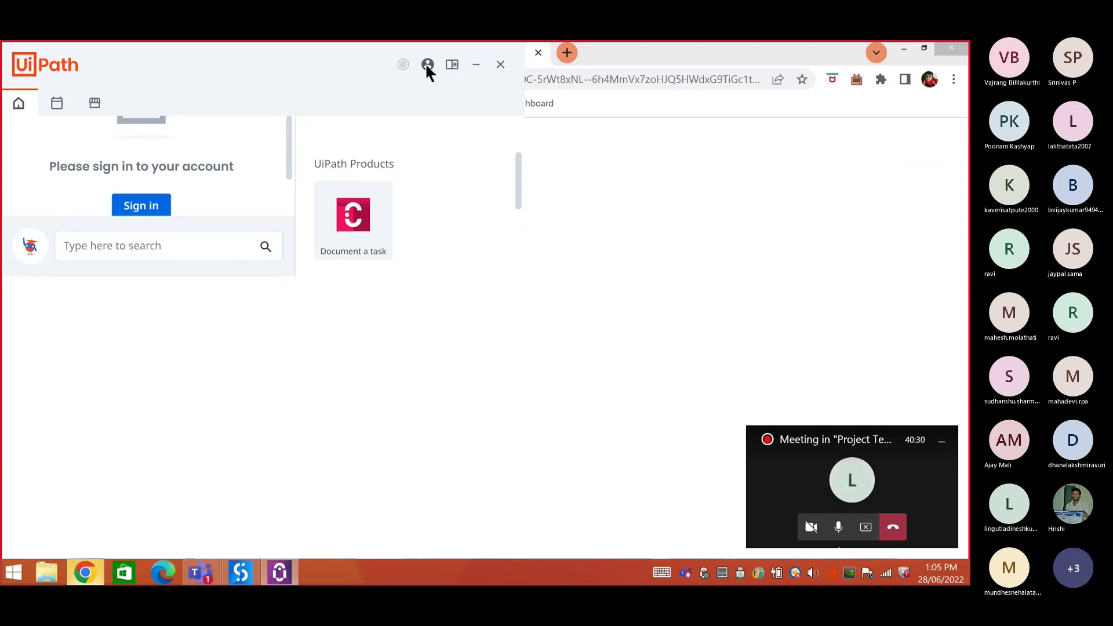
pyautogui.click(148, 207)
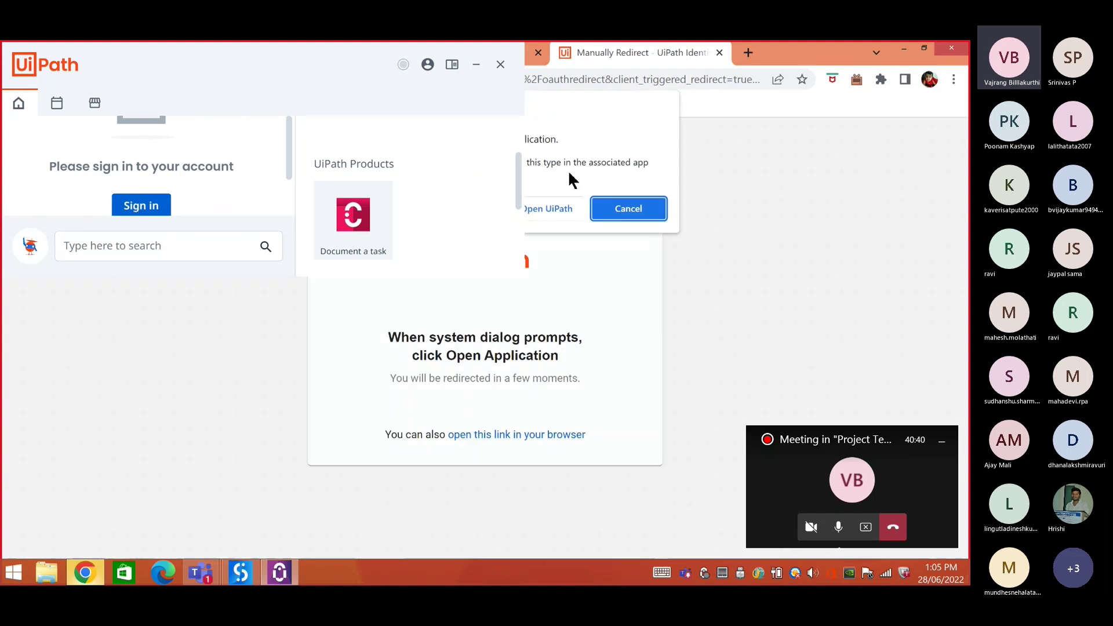
pyautogui.click(705, 173)
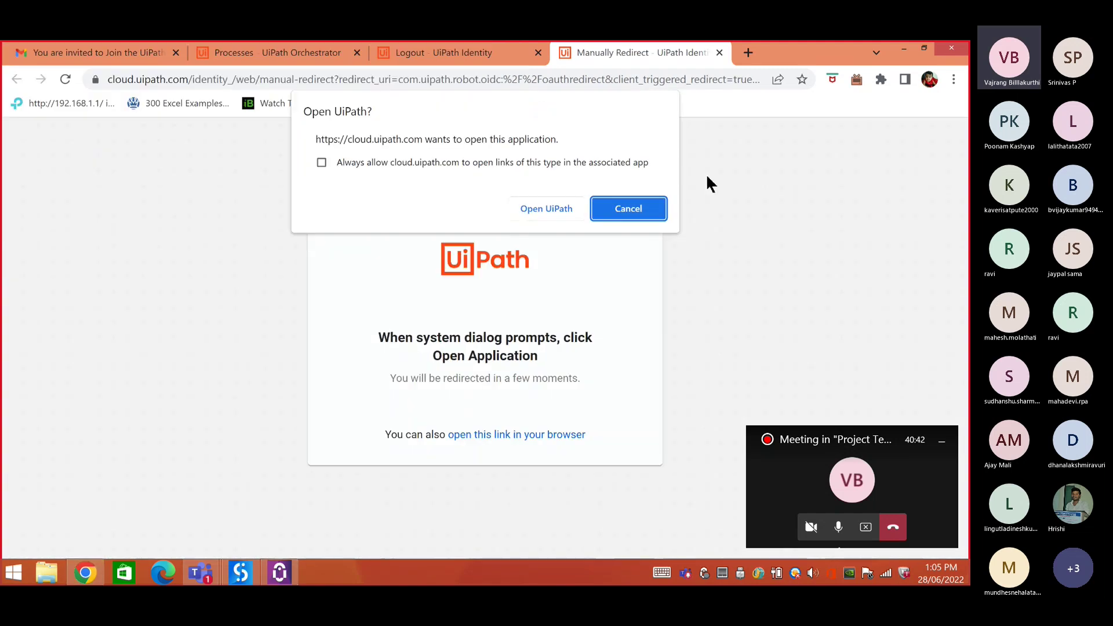
pyautogui.click(572, 210)
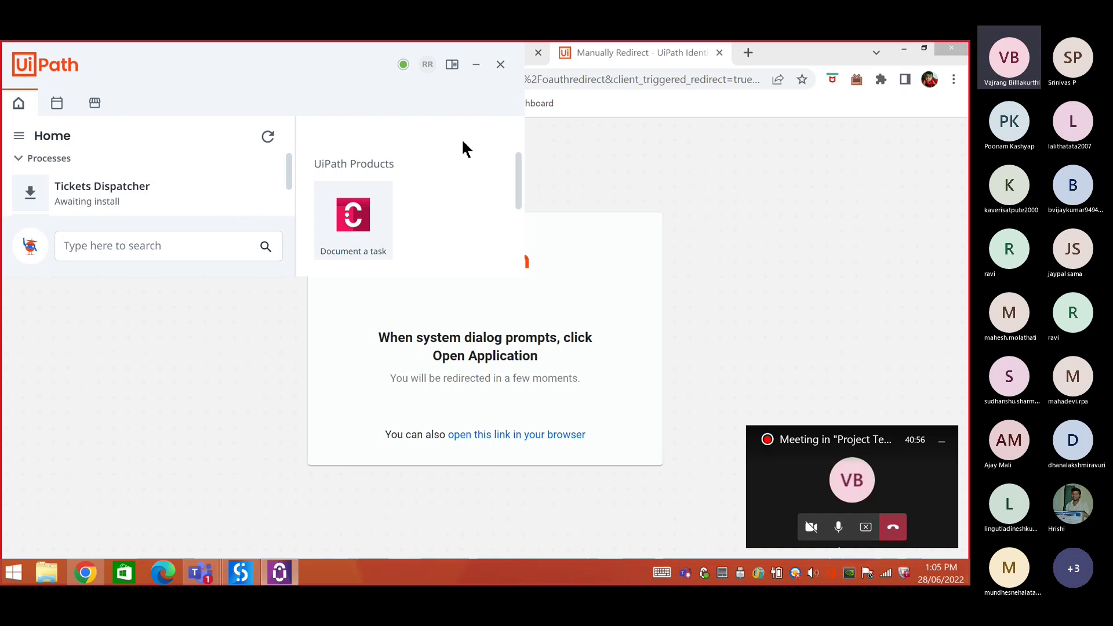
# - Run the Tickets Dispatcher process from UiPath Assistant and bring the browser back to the front
pyautogui.scroll(-3, 372, 194)
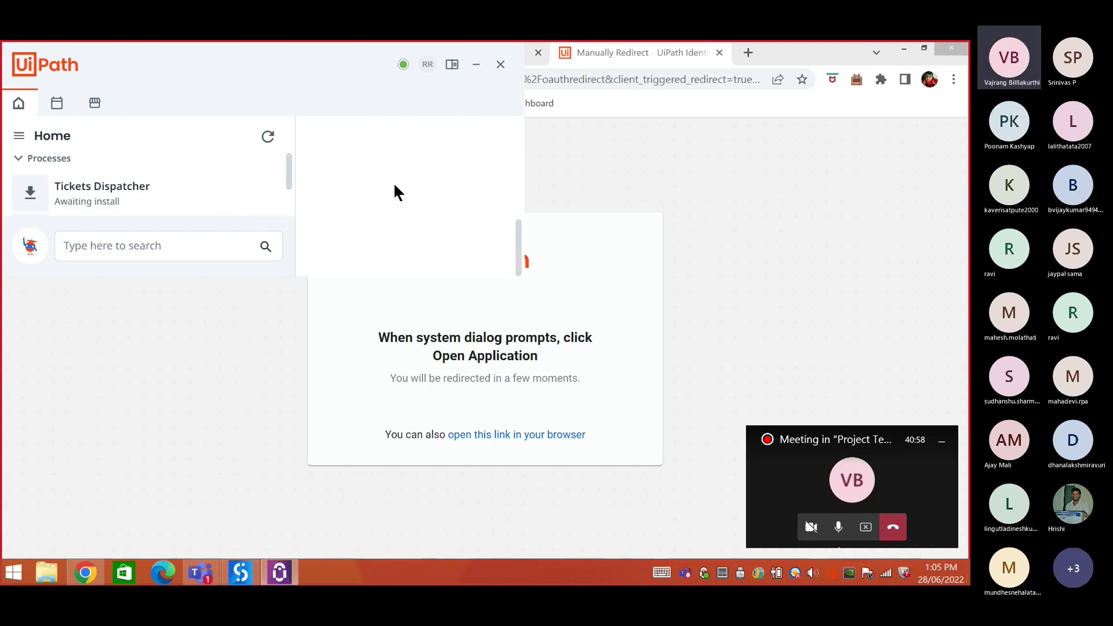
pyautogui.moveTo(137, 209)
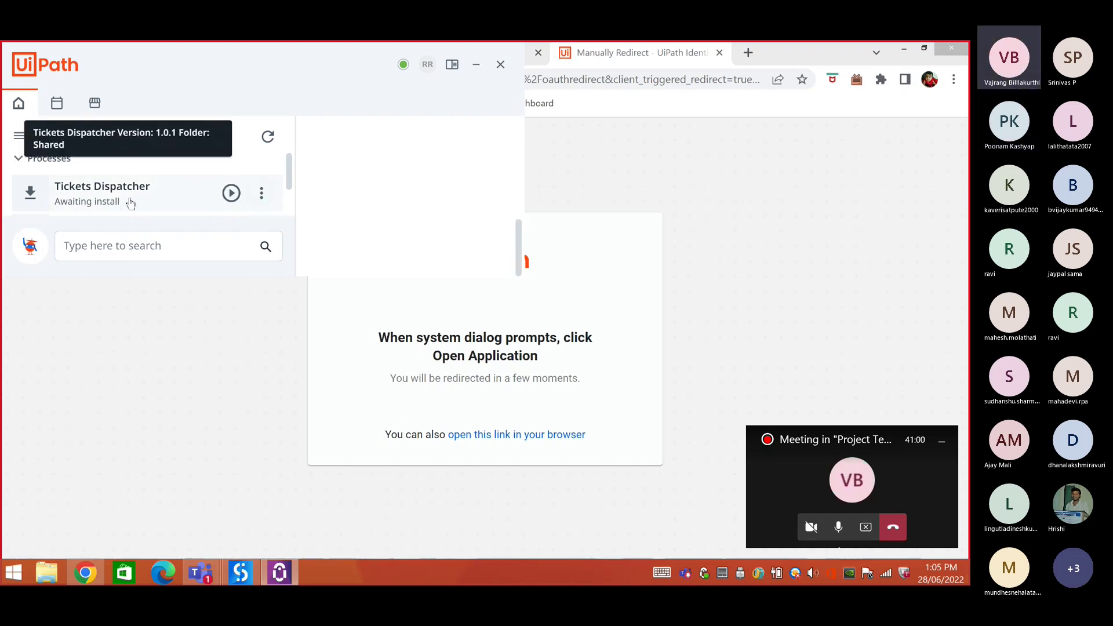
pyautogui.scroll(-1, 195, 191)
pyautogui.scroll(1, 194, 191)
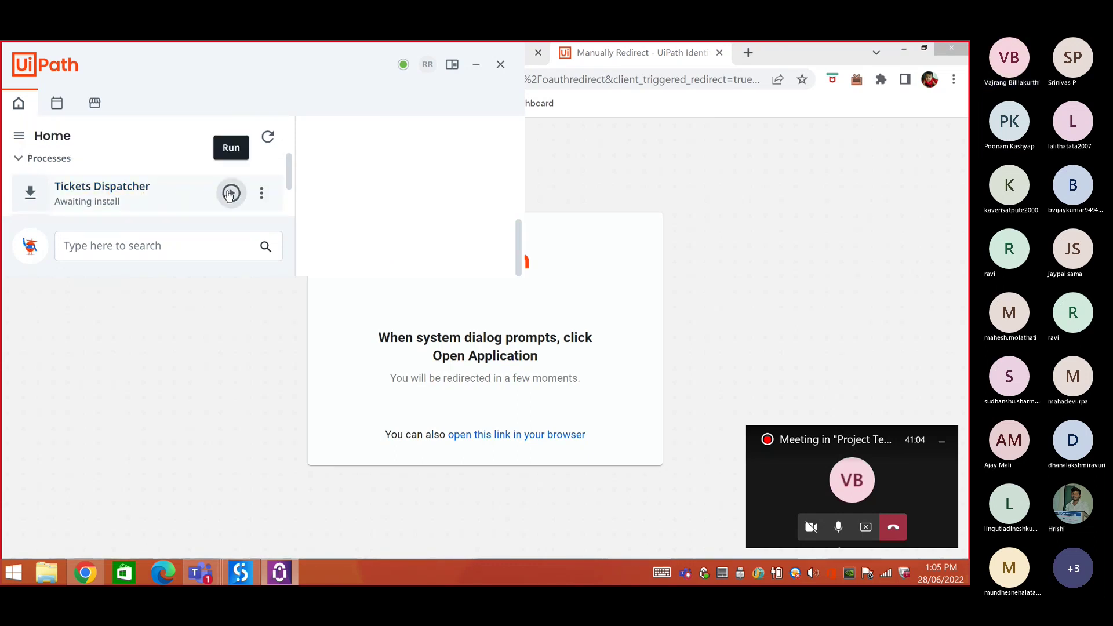
pyautogui.click(230, 193)
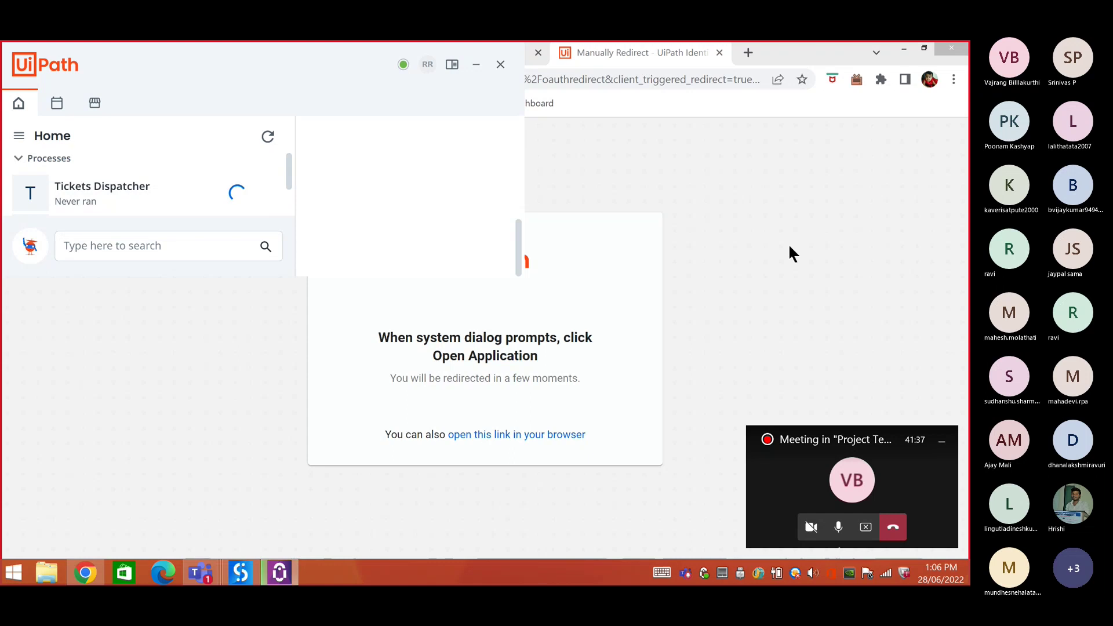
pyautogui.click(622, 156)
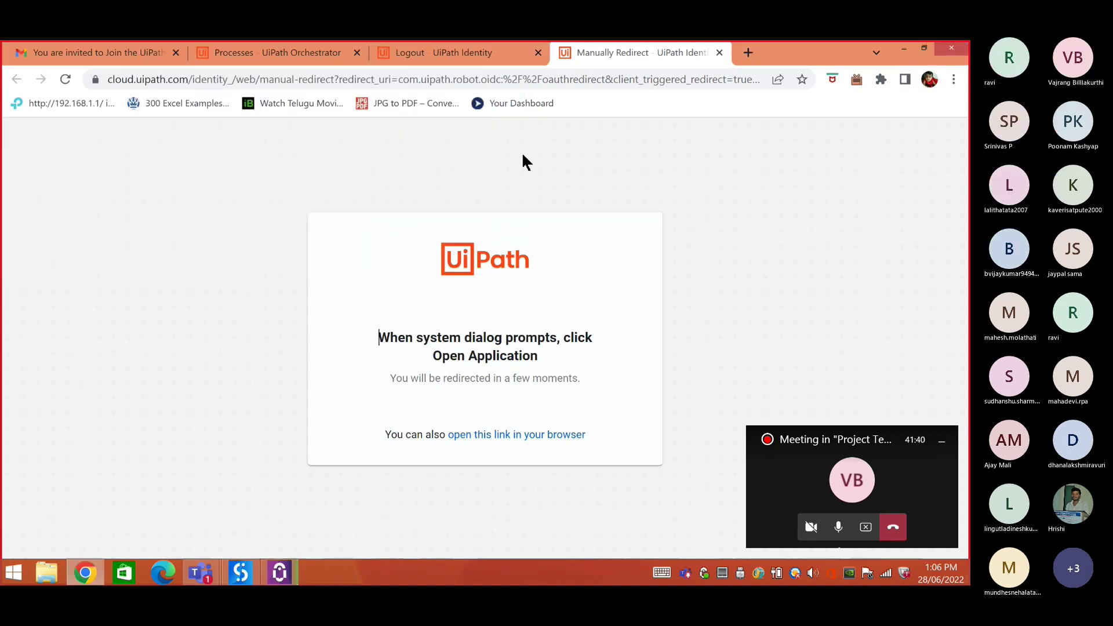
# - Open the transactions of the tickets queue in the Shared folder of the invited user's Orchestrator
pyautogui.click(274, 51)
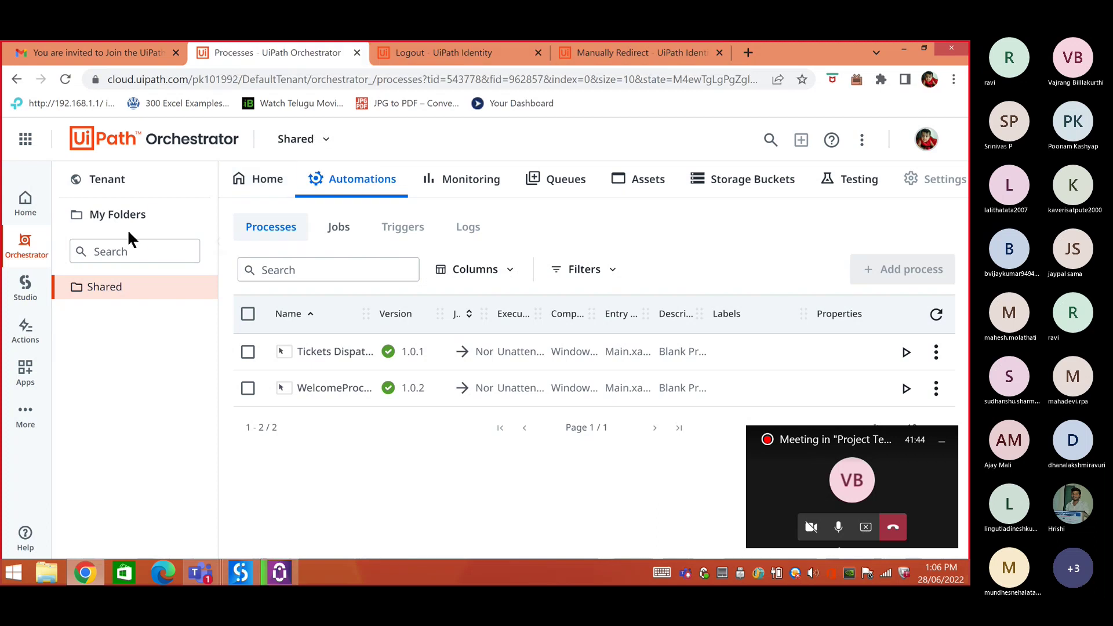
pyautogui.click(575, 178)
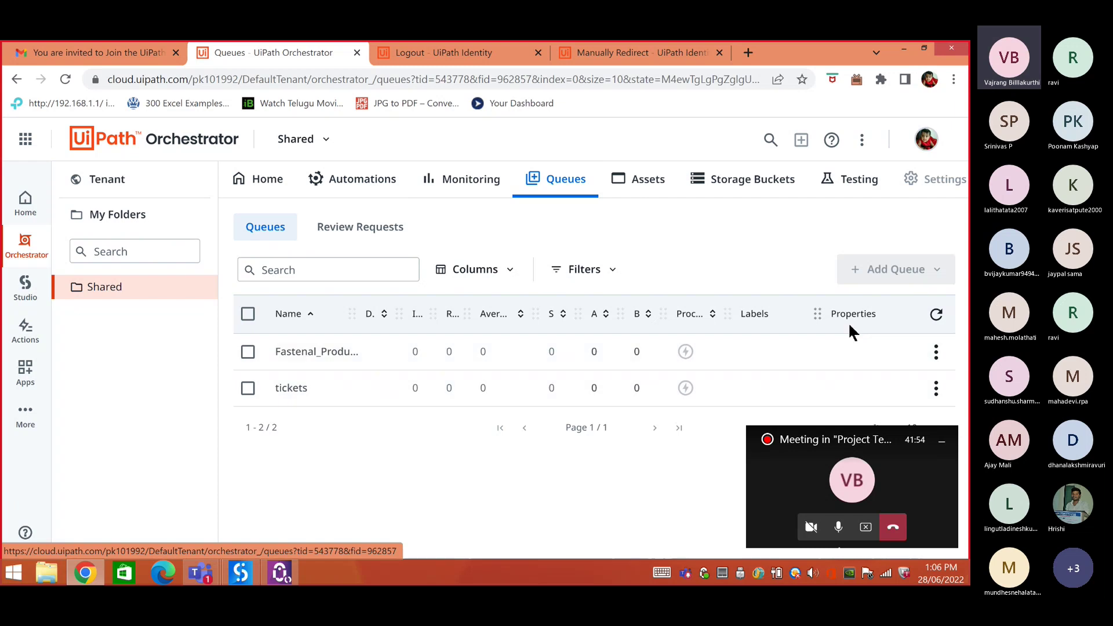
pyautogui.click(935, 388)
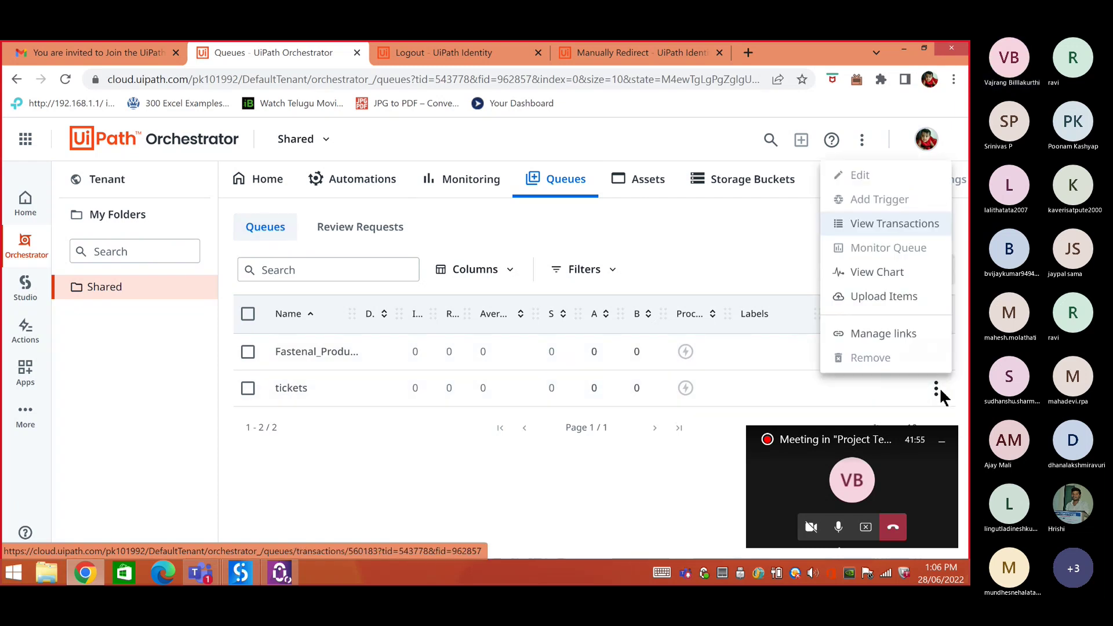
pyautogui.click(896, 225)
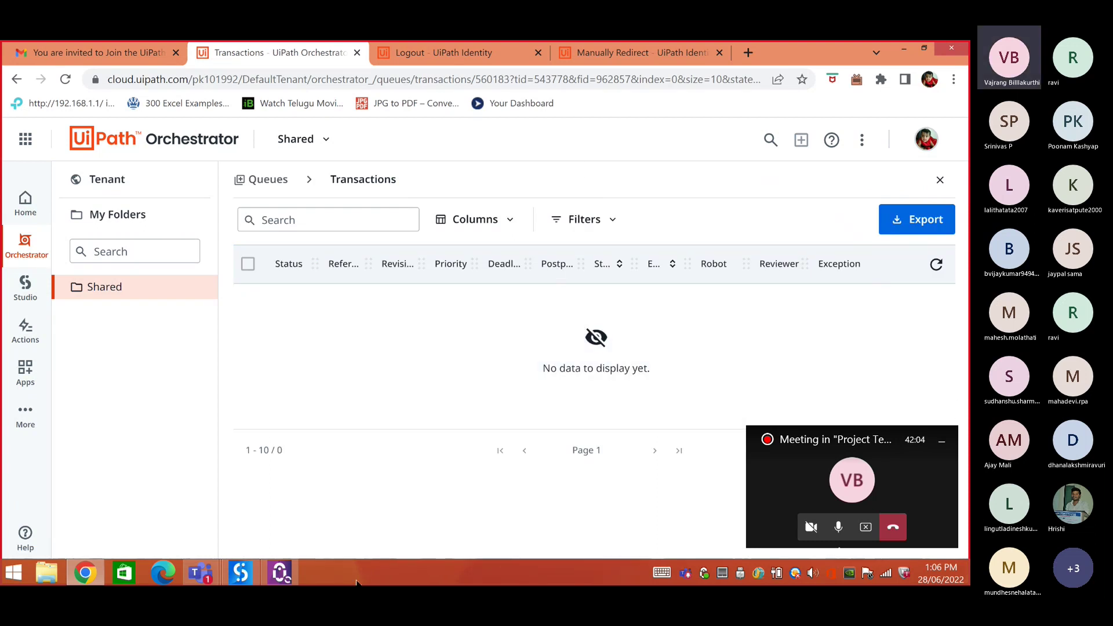
# - Check the Tickets Dispatcher job's status in UiPath Assistant and return to the Orchestrator page in the browser
pyautogui.click(286, 577)
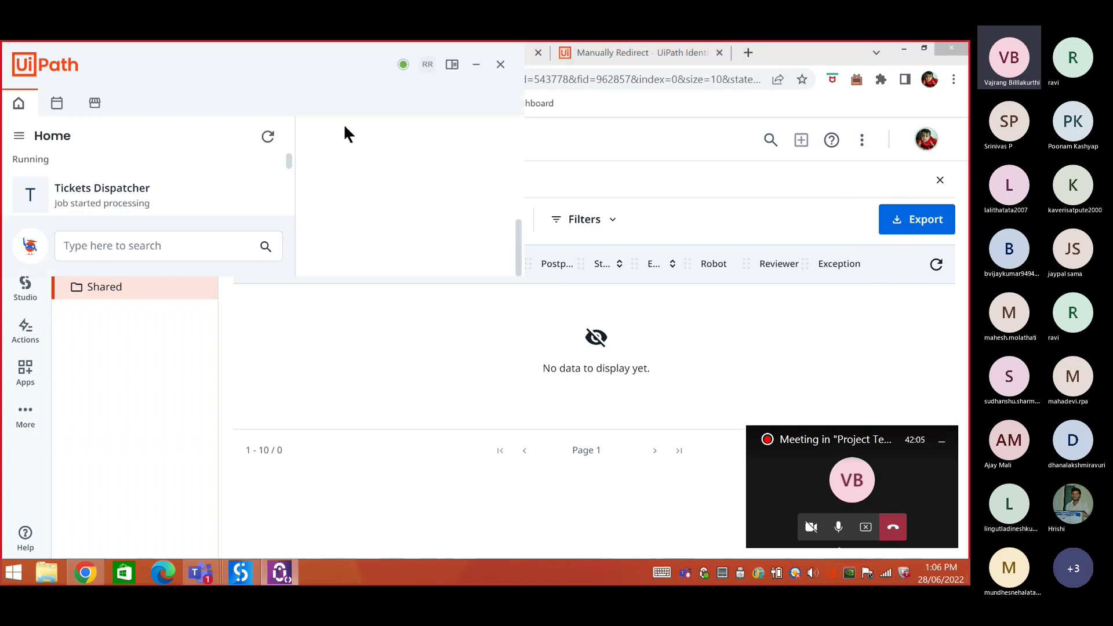
pyautogui.moveTo(295, 60); pyautogui.dragTo(361, 159)
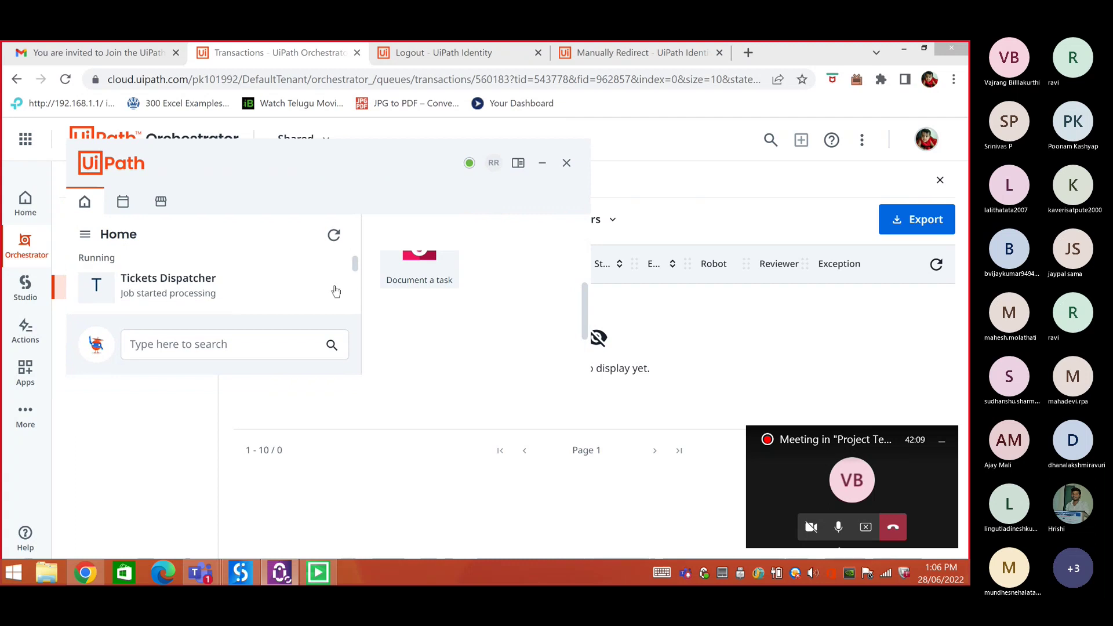
pyautogui.moveTo(334, 292)
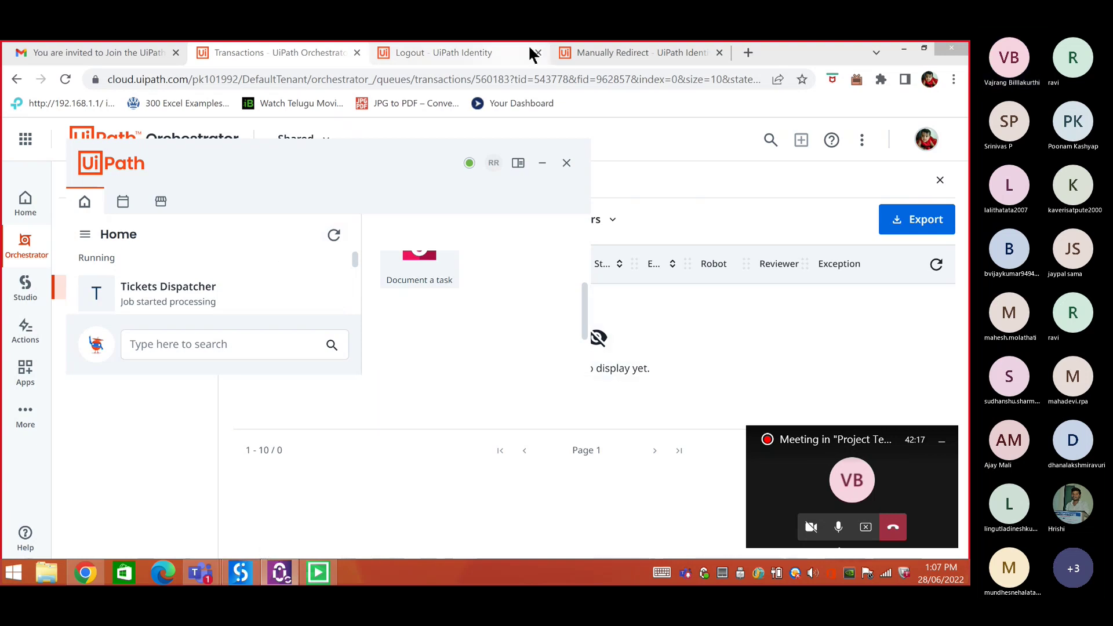
pyautogui.click(670, 209)
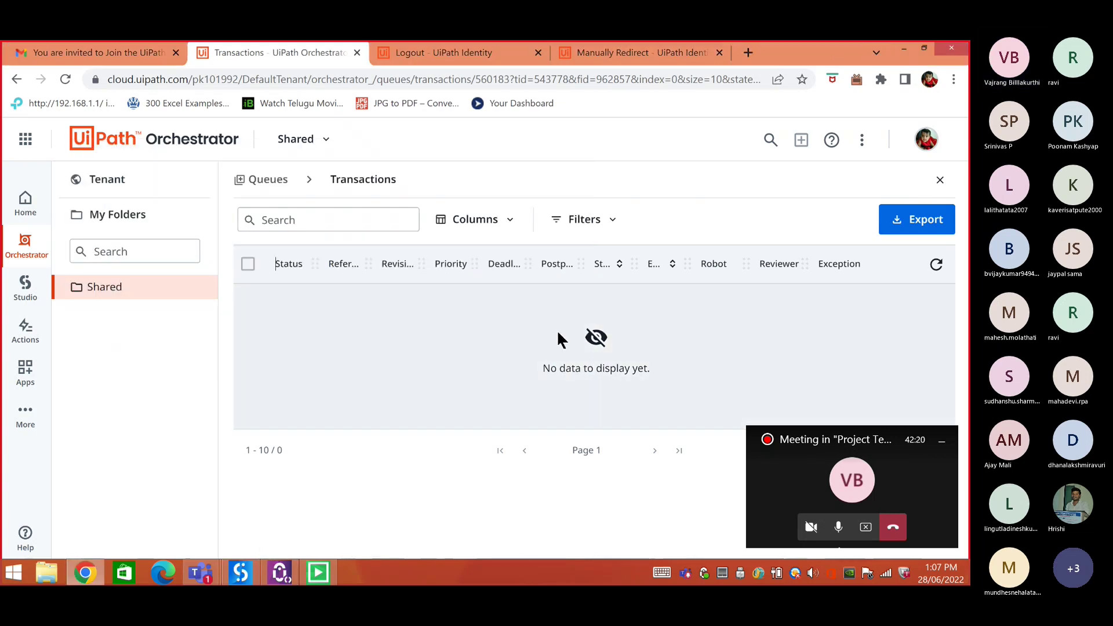
# - Reload the Shared folder's queues and review the transaction list of the tickets queue
pyautogui.click(278, 185)
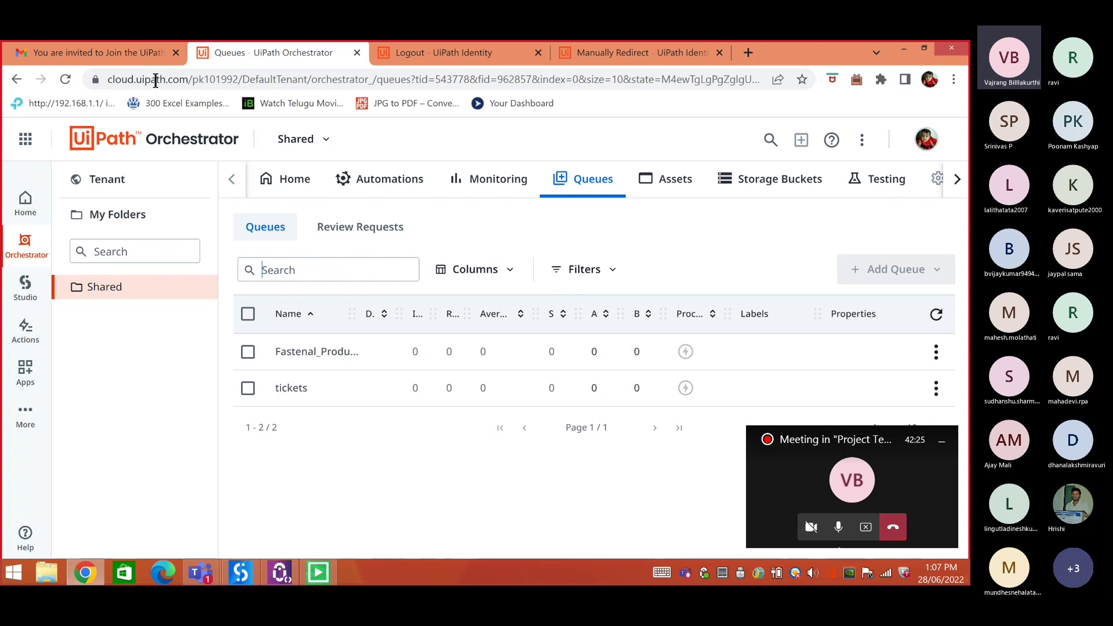
pyautogui.click(64, 79)
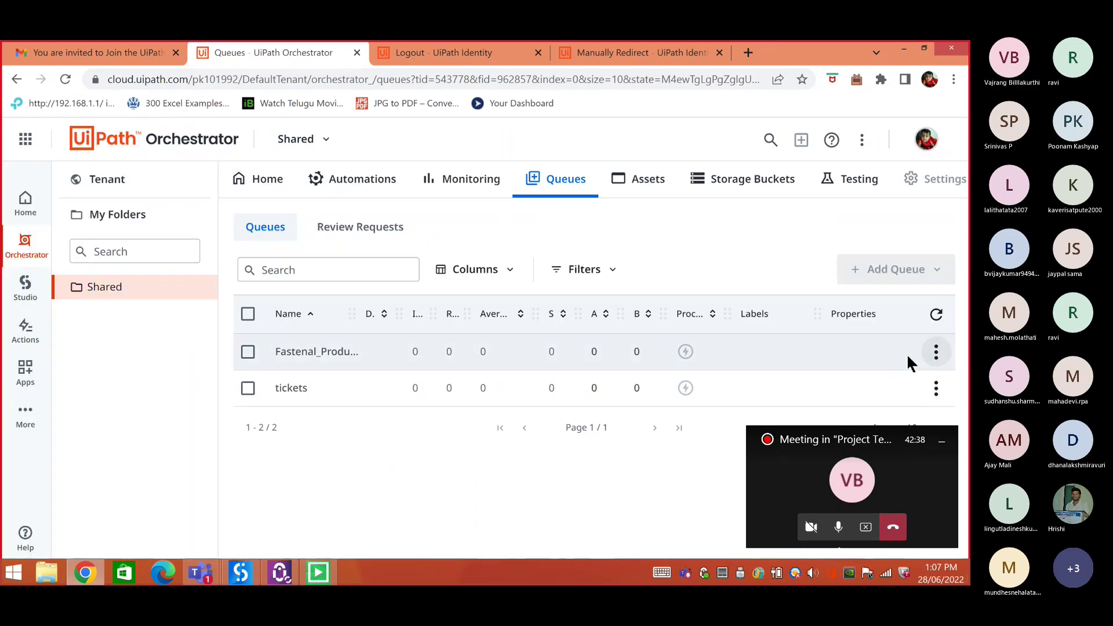
pyautogui.click(935, 388)
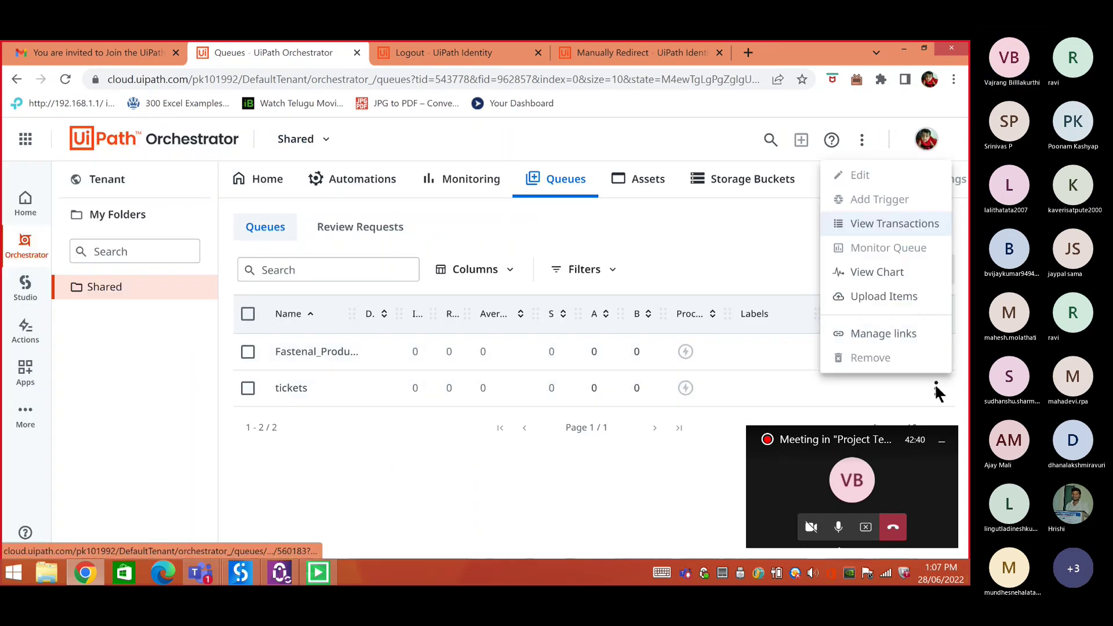
pyautogui.click(877, 226)
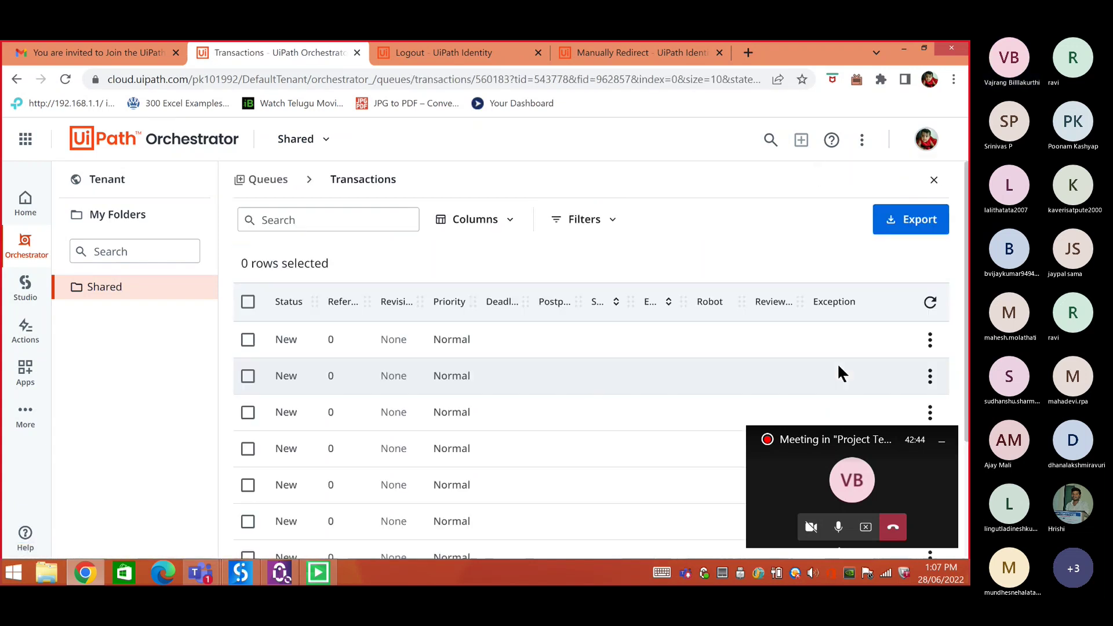
pyautogui.scroll(-3, 839, 366)
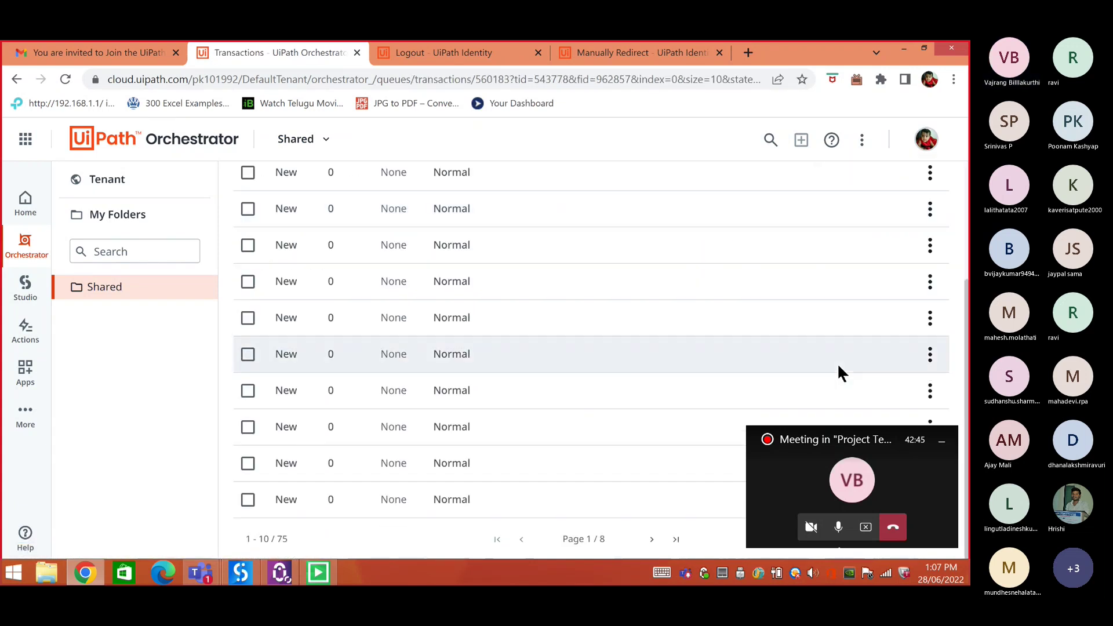
pyautogui.scroll(3, 838, 366)
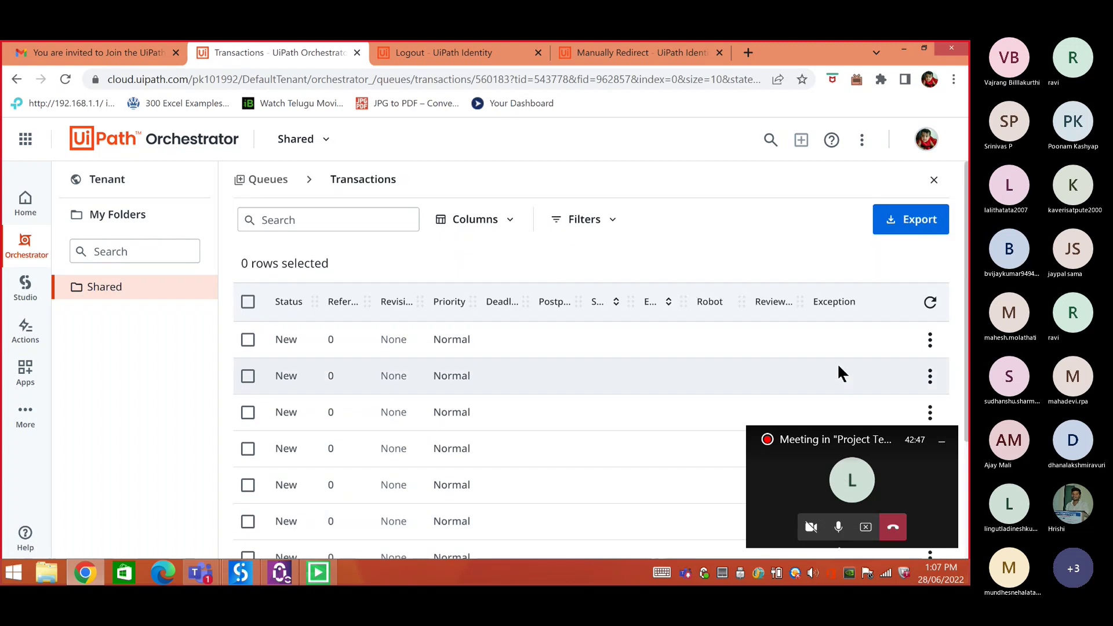
pyautogui.scroll(-3, 841, 372)
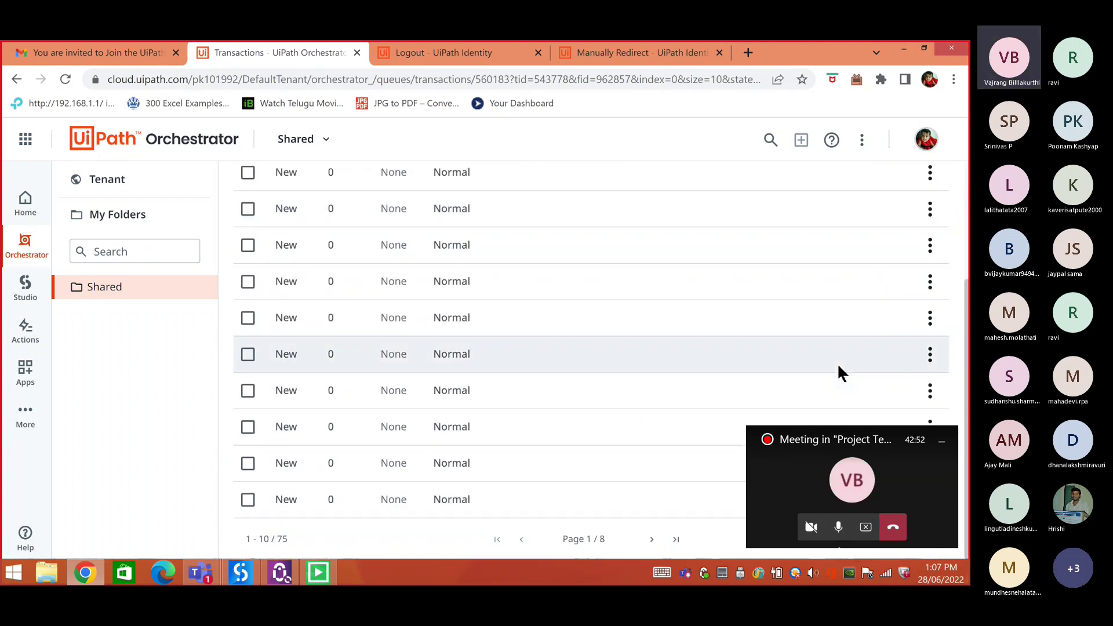
pyautogui.scroll(5, 839, 366)
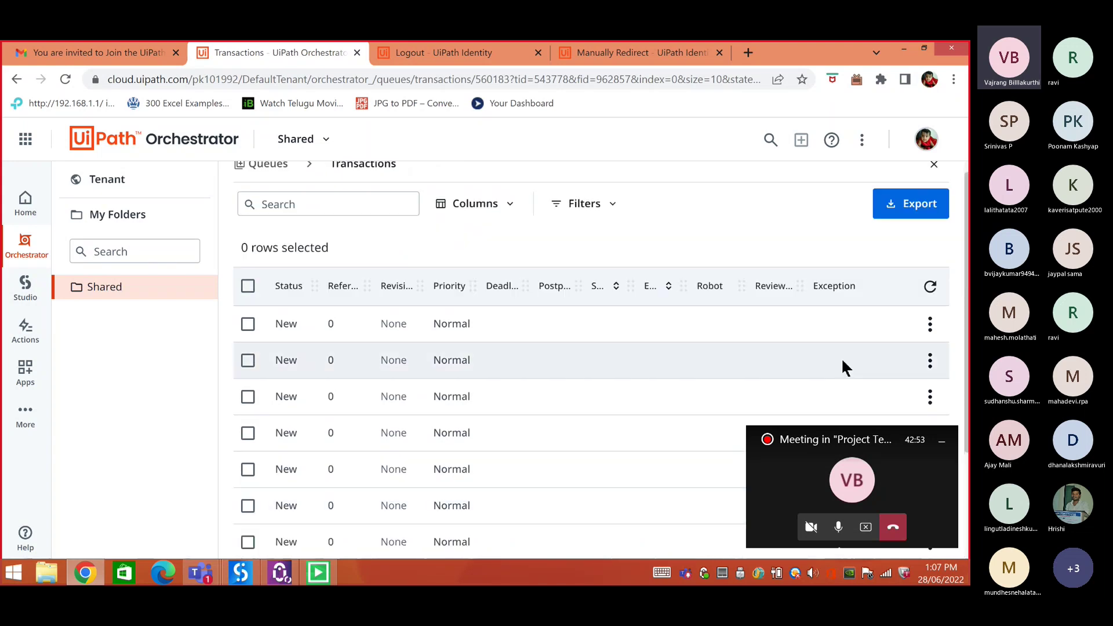
# - View the details of the first transaction in the tickets queue and close them
pyautogui.click(930, 324)
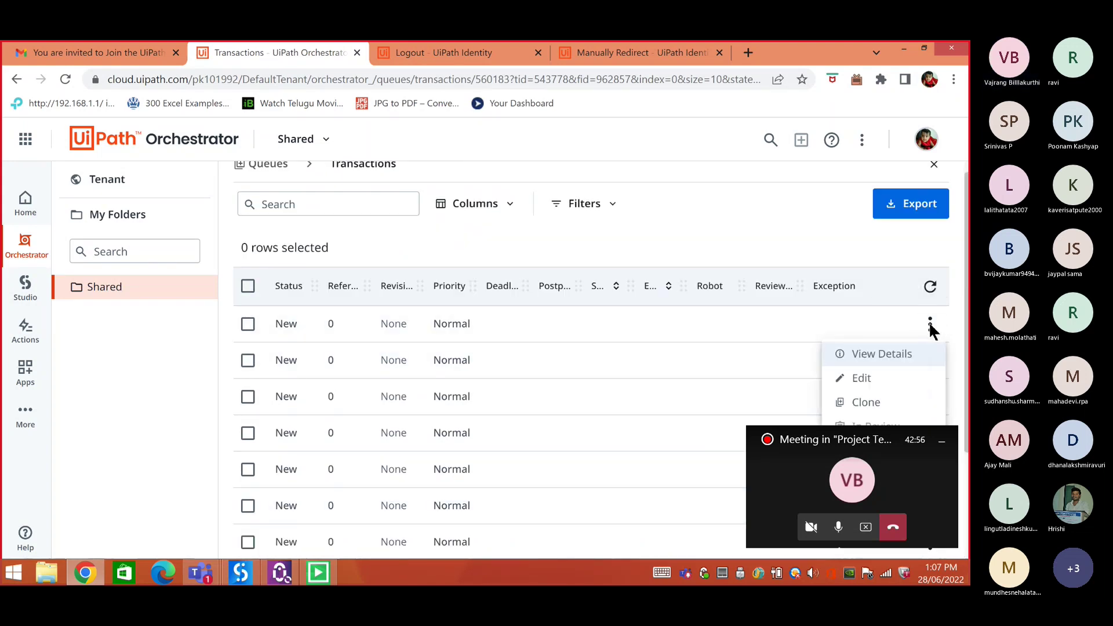
pyautogui.click(868, 359)
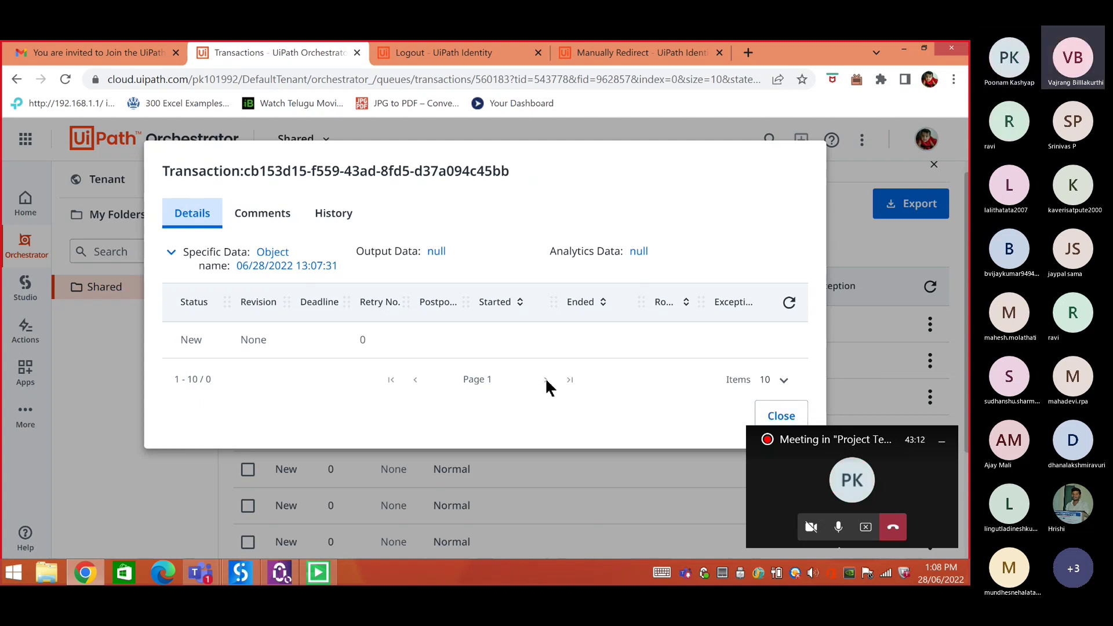
pyautogui.click(778, 416)
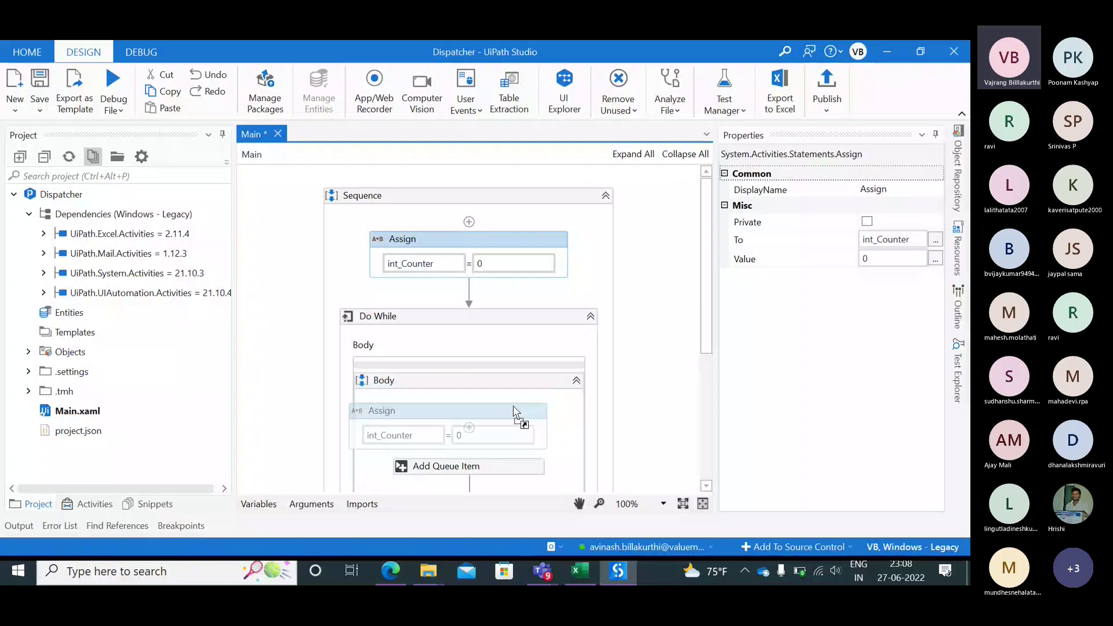
# - Try placing the Assign that sets int_Counter to 0 inside the Do While body, above Add Queue Item
pyautogui.moveTo(514, 418); pyautogui.dragTo(564, 366)
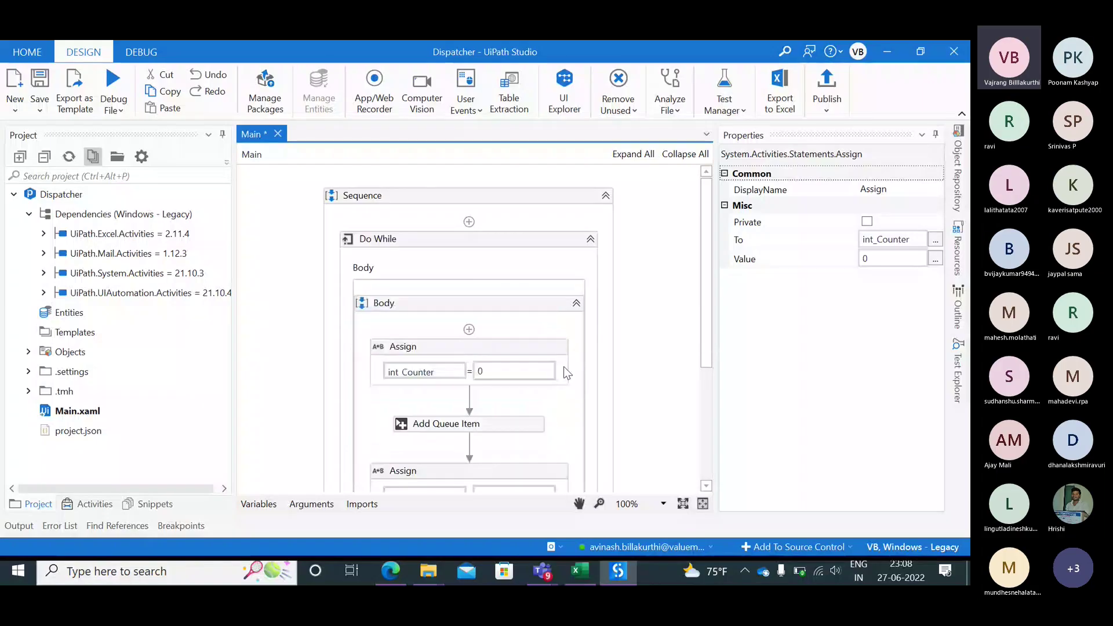
pyautogui.scroll(-3, 529, 405)
pyautogui.scroll(3, 535, 342)
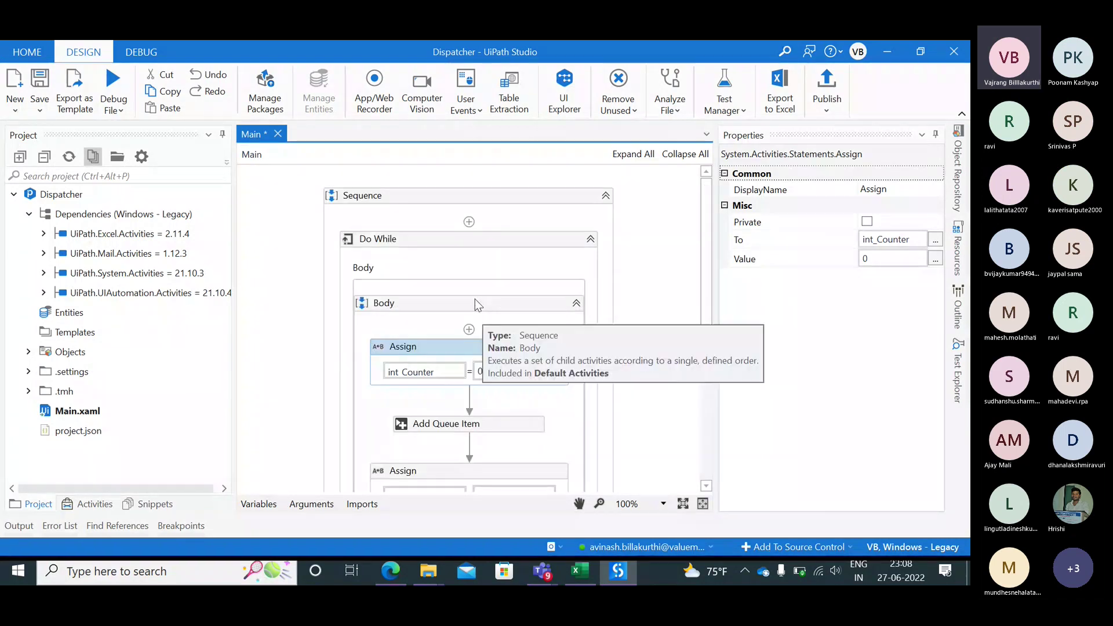
pyautogui.scroll(-1, 475, 299)
pyautogui.click(468, 380)
pyautogui.scroll(1, 481, 347)
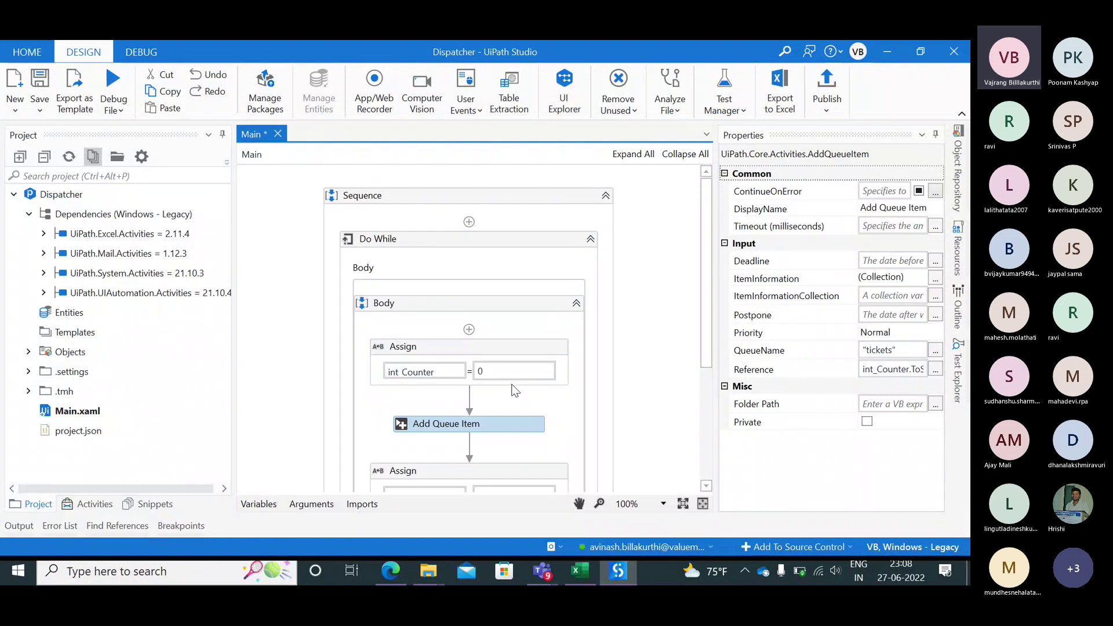
# - Move the int_Counter Assign back above the Do While loop and publish the saved Dispatcher project as version 1.0.2
pyautogui.moveTo(478, 351); pyautogui.dragTo(463, 227)
pyautogui.hotkey('ctrl', 's')
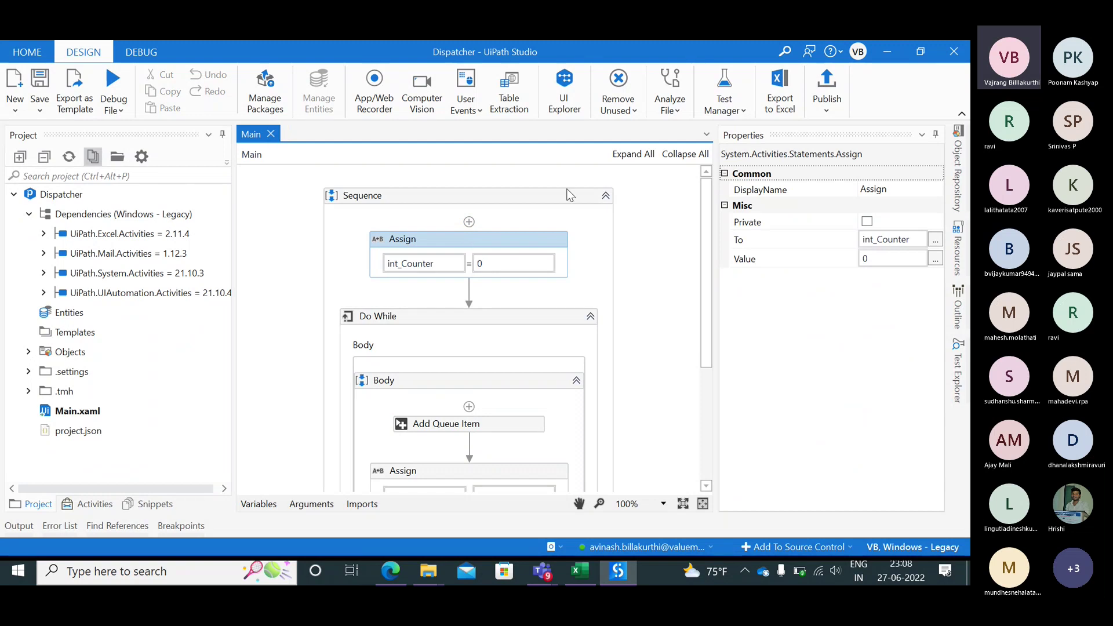
pyautogui.click(827, 84)
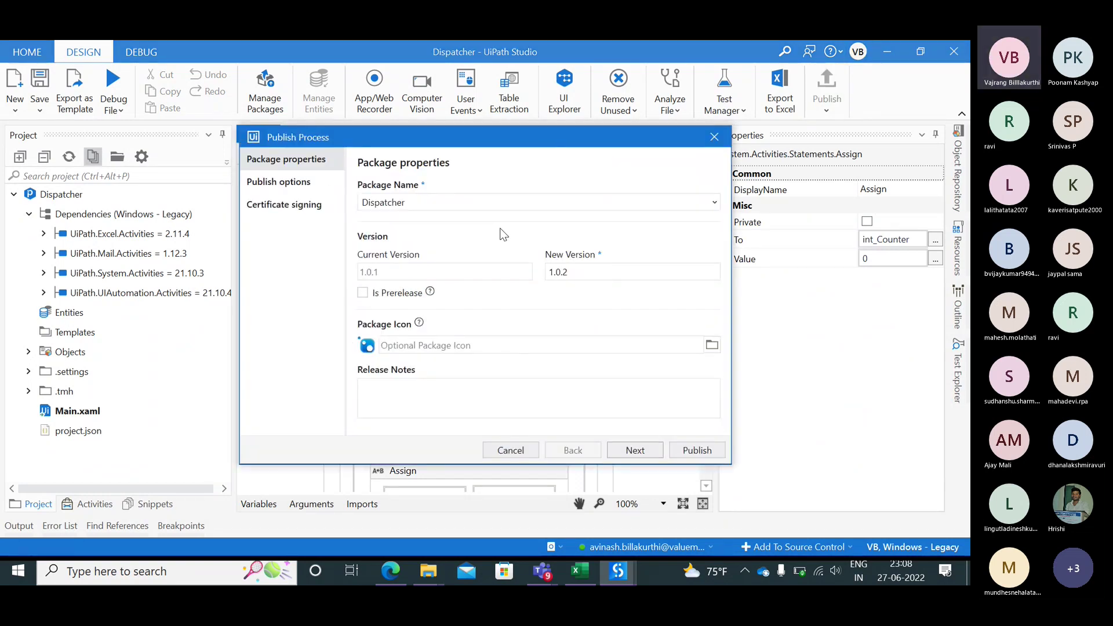
pyautogui.click(687, 455)
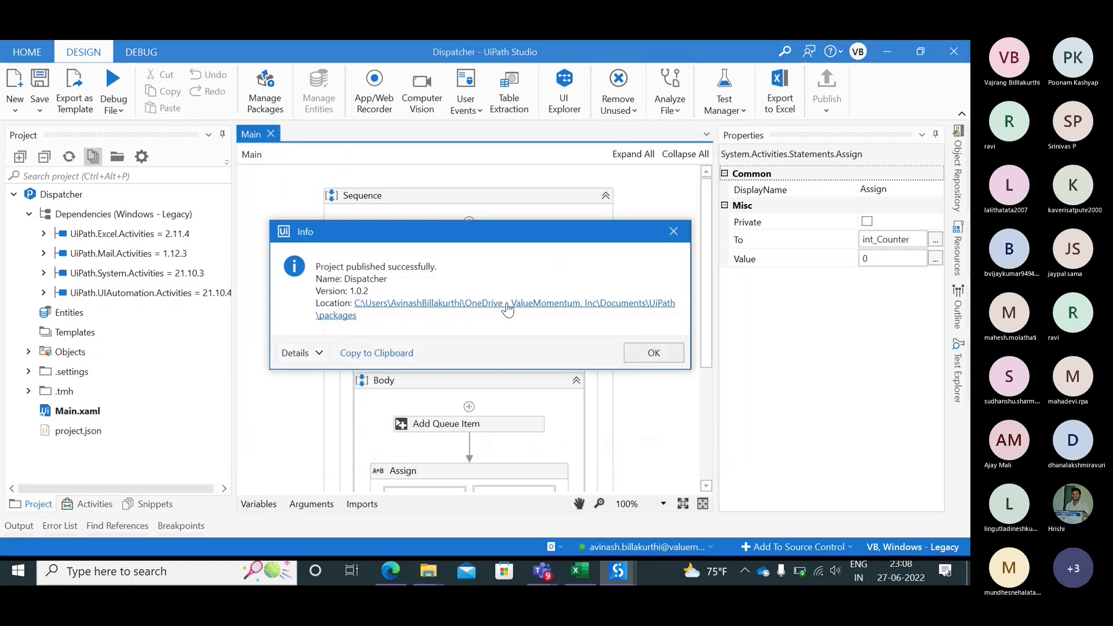
# - Open the published packages folder, copy the name Dispatcher_Tickets from the 1.0.1 package file, and dismiss the publish confirmation
pyautogui.click(513, 305)
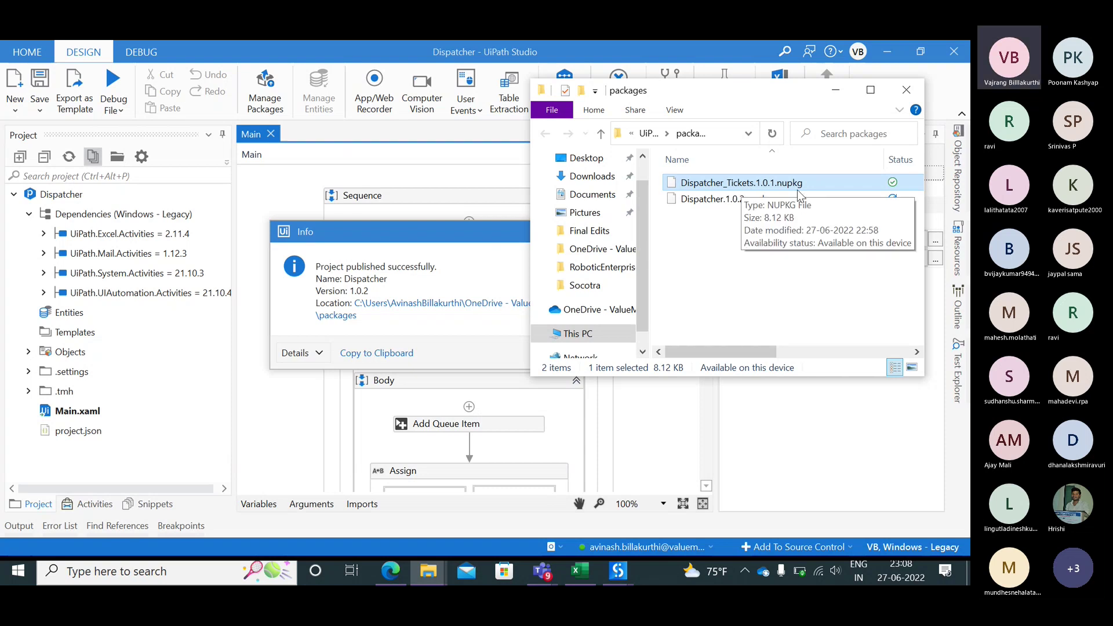
pyautogui.click(747, 184)
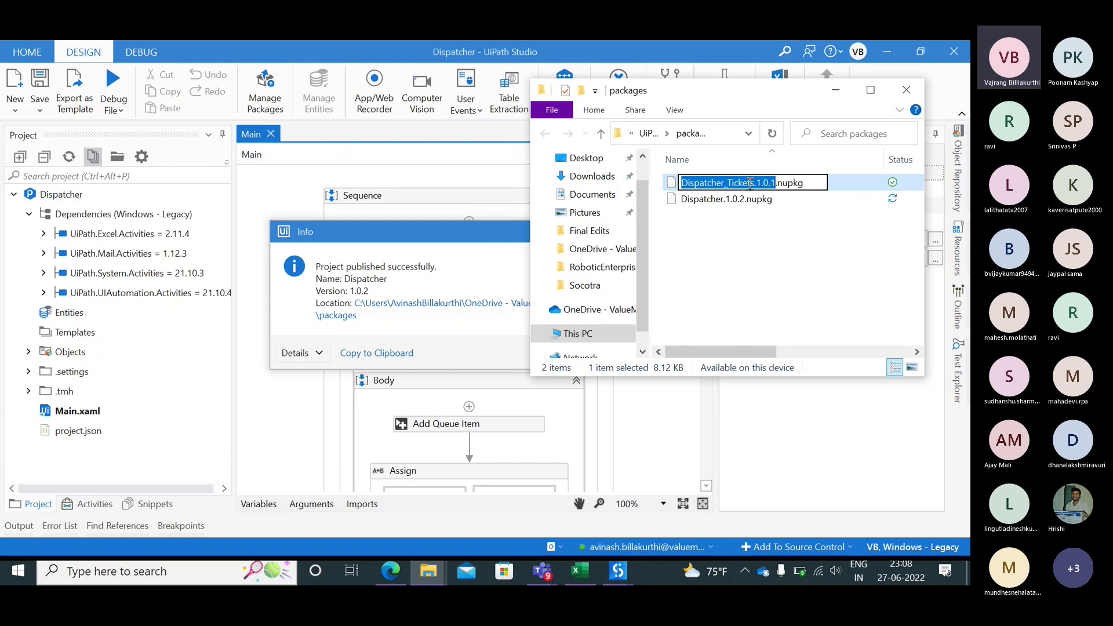
pyautogui.click(750, 184)
pyautogui.moveTo(755, 184); pyautogui.dragTo(601, 203)
pyautogui.press('Escape')
pyautogui.click(514, 239)
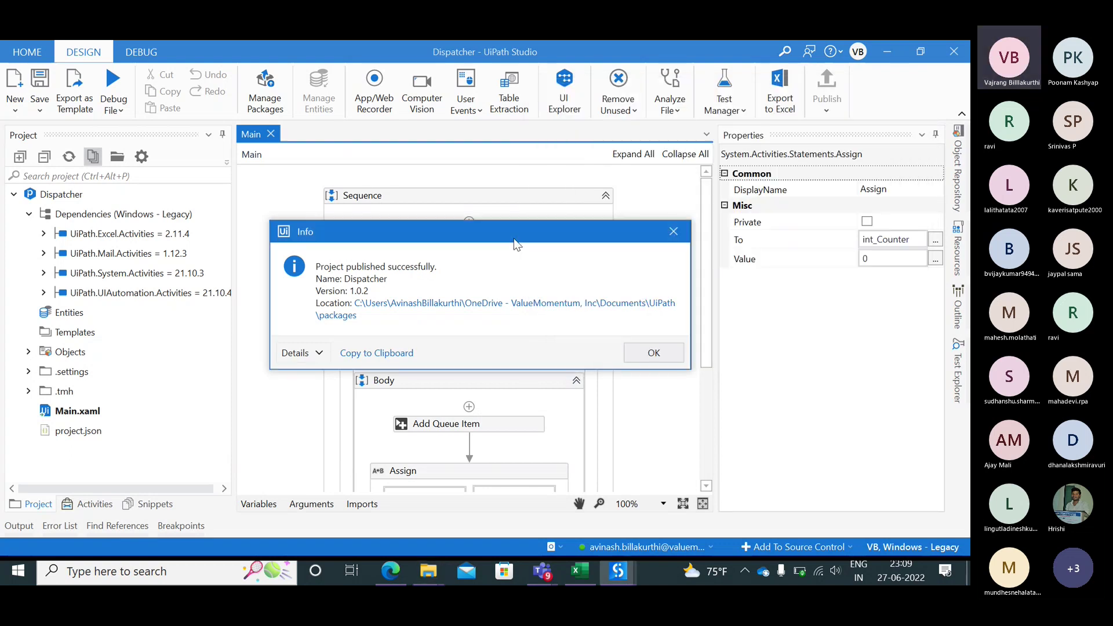
pyautogui.click(672, 239)
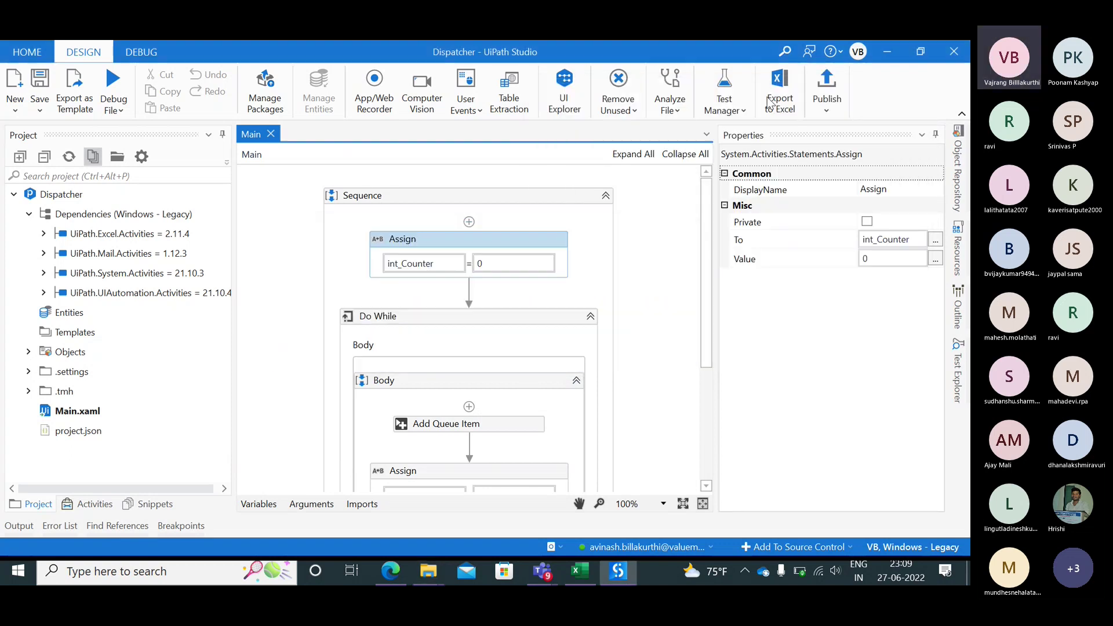
# - Rename the project to Dispatcher_Tickets in the project settings
pyautogui.click(835, 99)
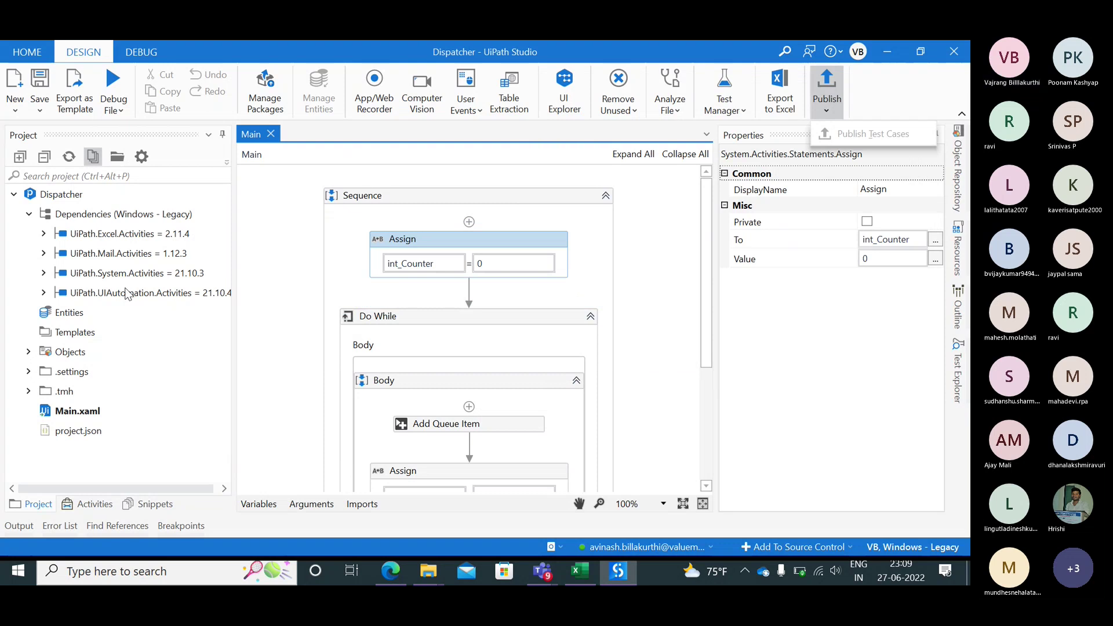
pyautogui.doubleClick(76, 195)
pyautogui.rightClick(75, 197)
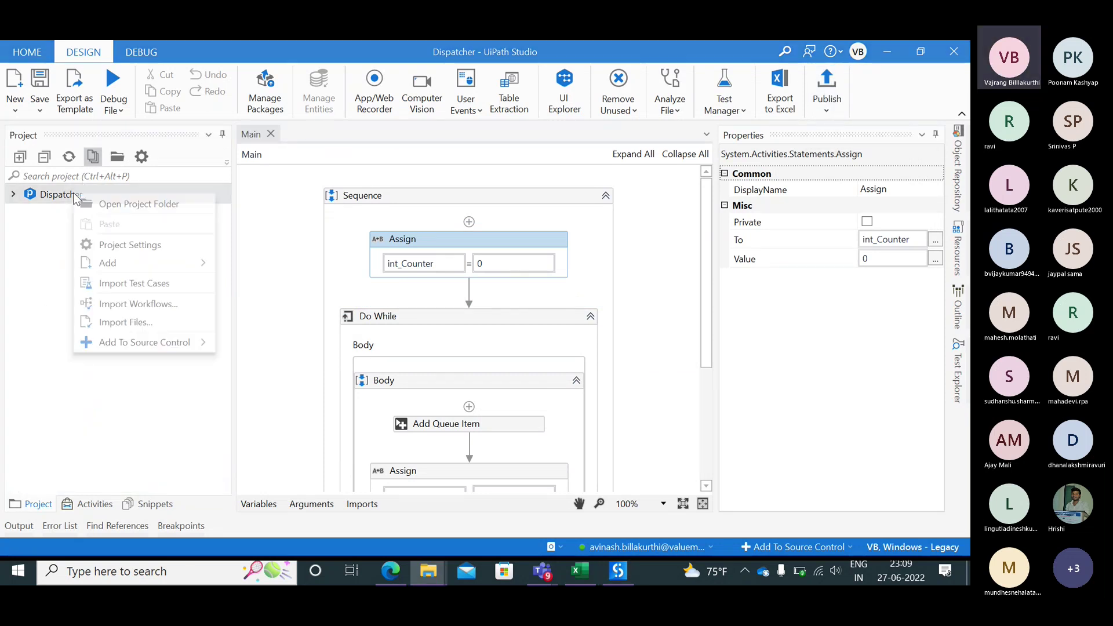
pyautogui.click(150, 249)
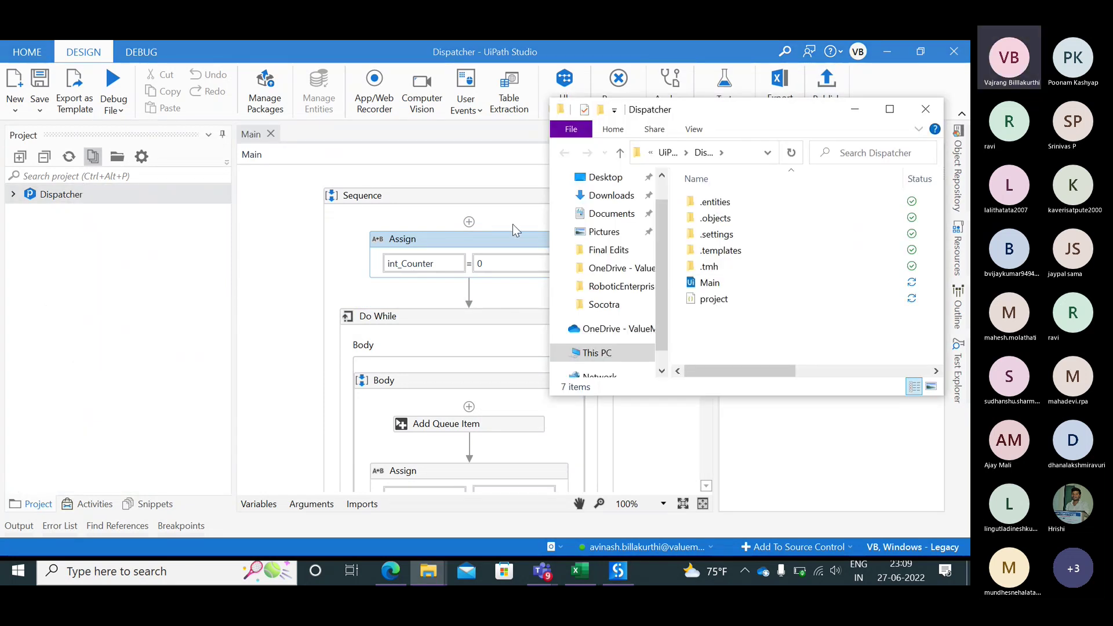
pyautogui.click(926, 109)
pyautogui.doubleClick(429, 159)
pyautogui.hotkey('ctrl', 'v')
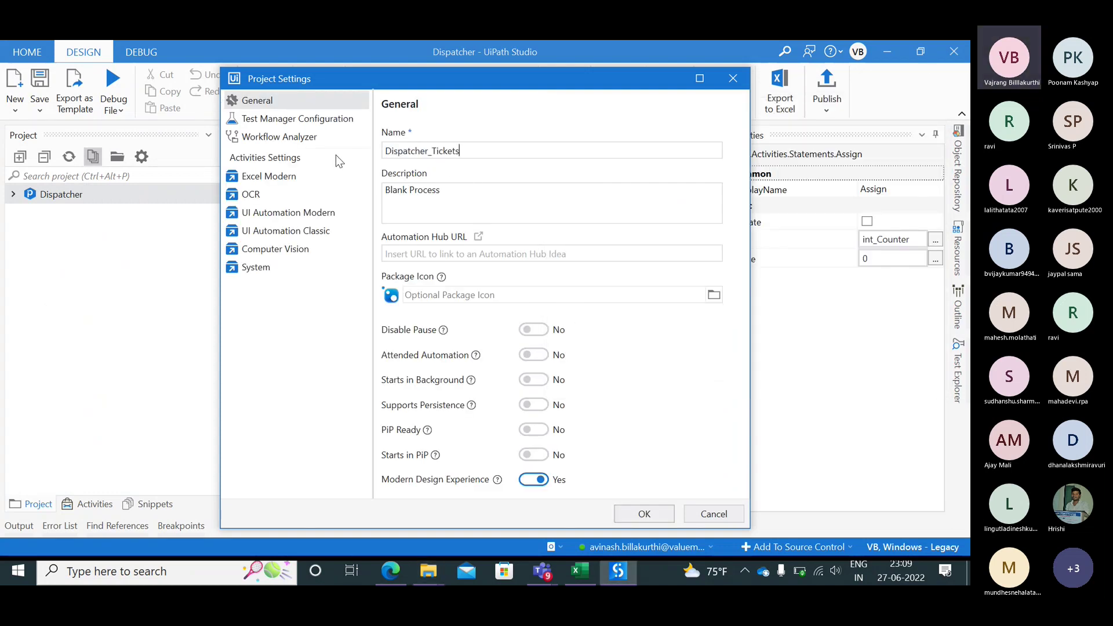
pyautogui.click(657, 511)
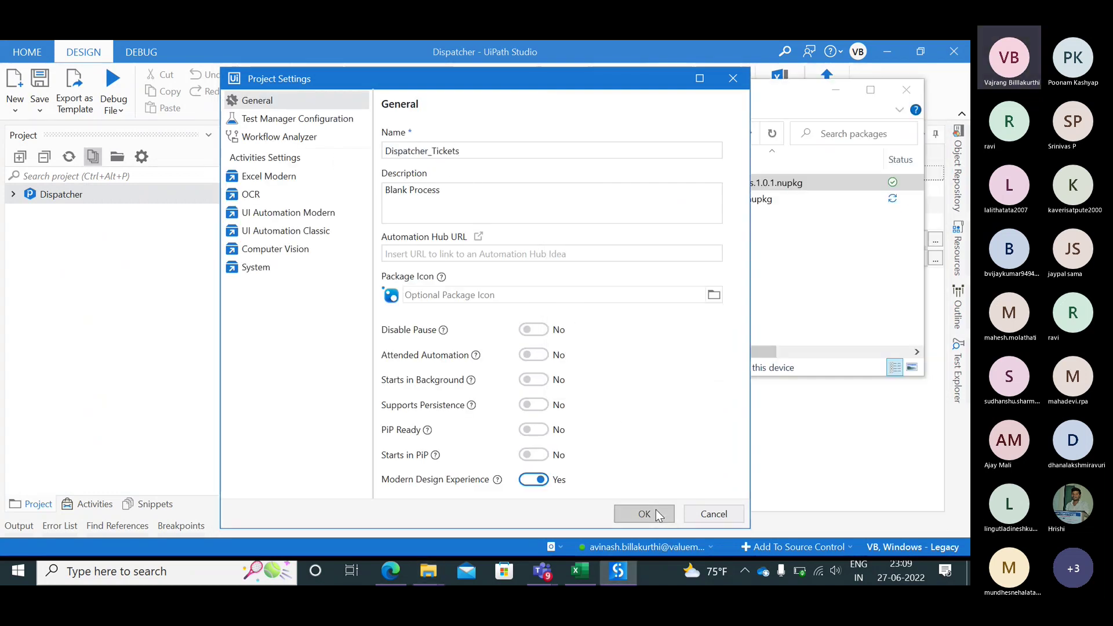
# - Publish the Dispatcher_Tickets project as version 1.0.3 and open its published packages folder
pyautogui.click(827, 90)
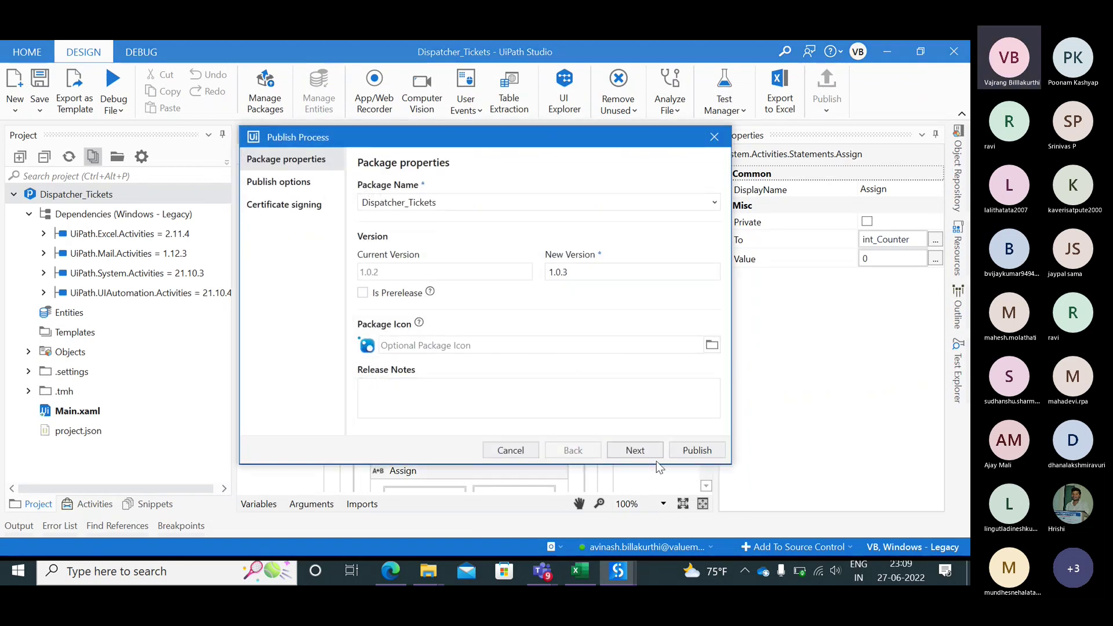
pyautogui.click(689, 457)
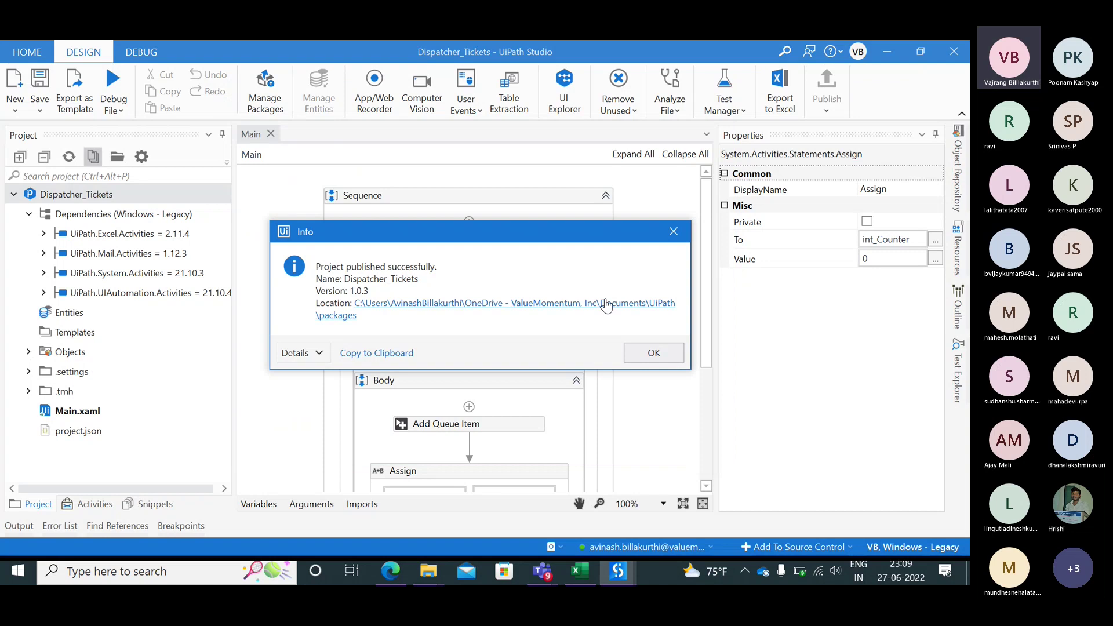
pyautogui.click(603, 304)
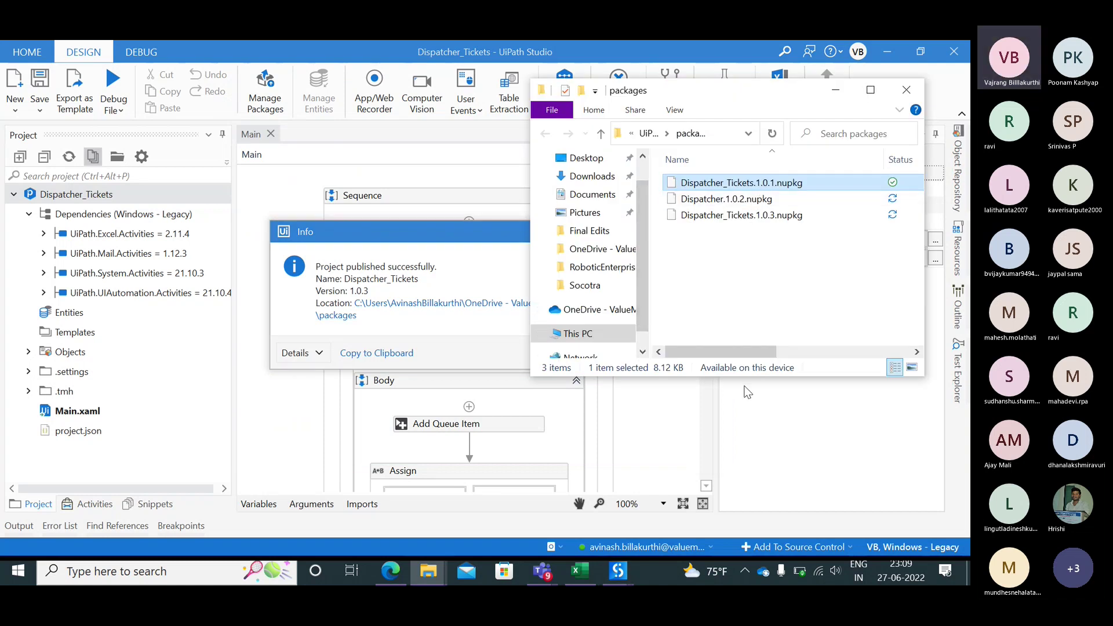
# - Switch to the Teams meeting and share Dispatcher_Tickets.1.0.3.nupkg from the packages folder in the meeting chat with the message "new"
pyautogui.click(843, 467)
pyautogui.hotkey('alt', 'Tab')
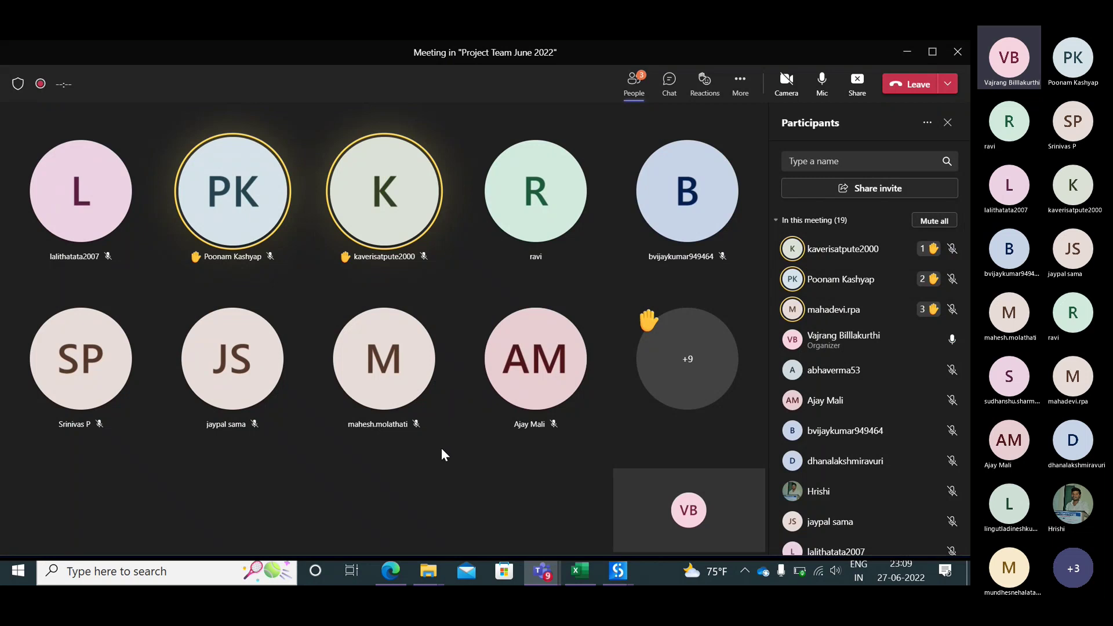
pyautogui.click(669, 82)
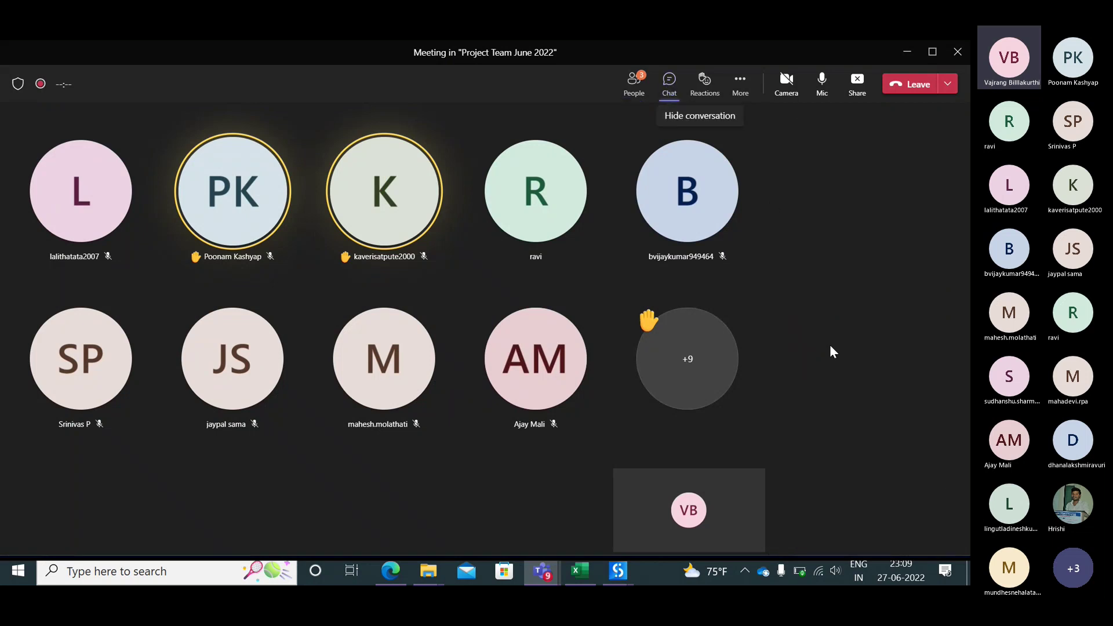
pyautogui.hotkey('alt', 'Tab')
pyautogui.moveTo(684, 186); pyautogui.dragTo(864, 516)
pyautogui.hotkey('alt', 'Tab')
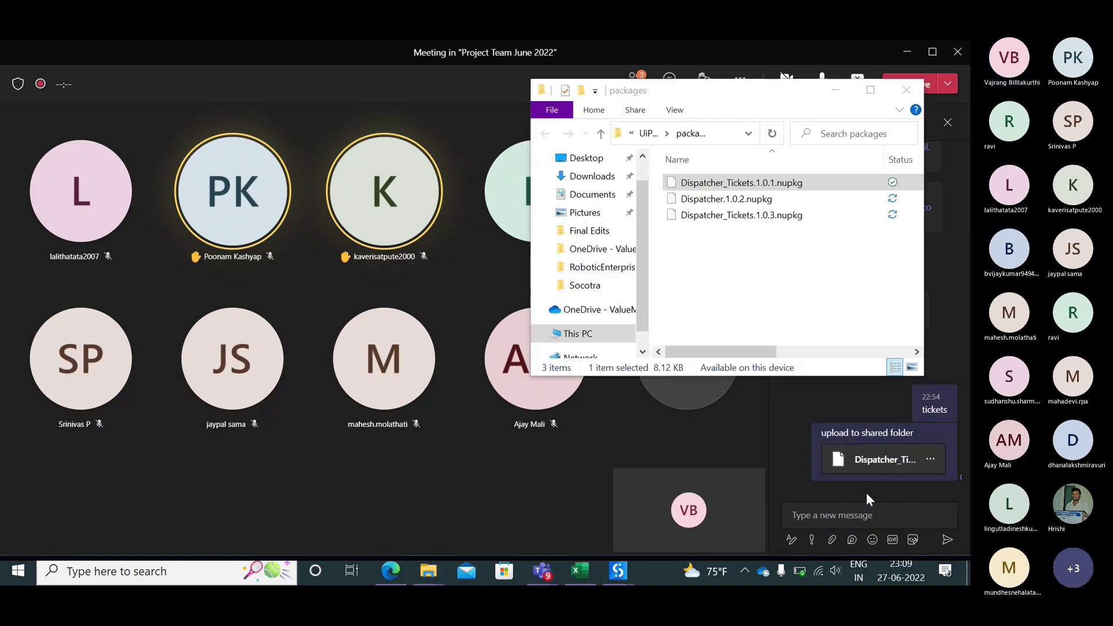
pyautogui.moveTo(703, 187); pyautogui.dragTo(885, 521)
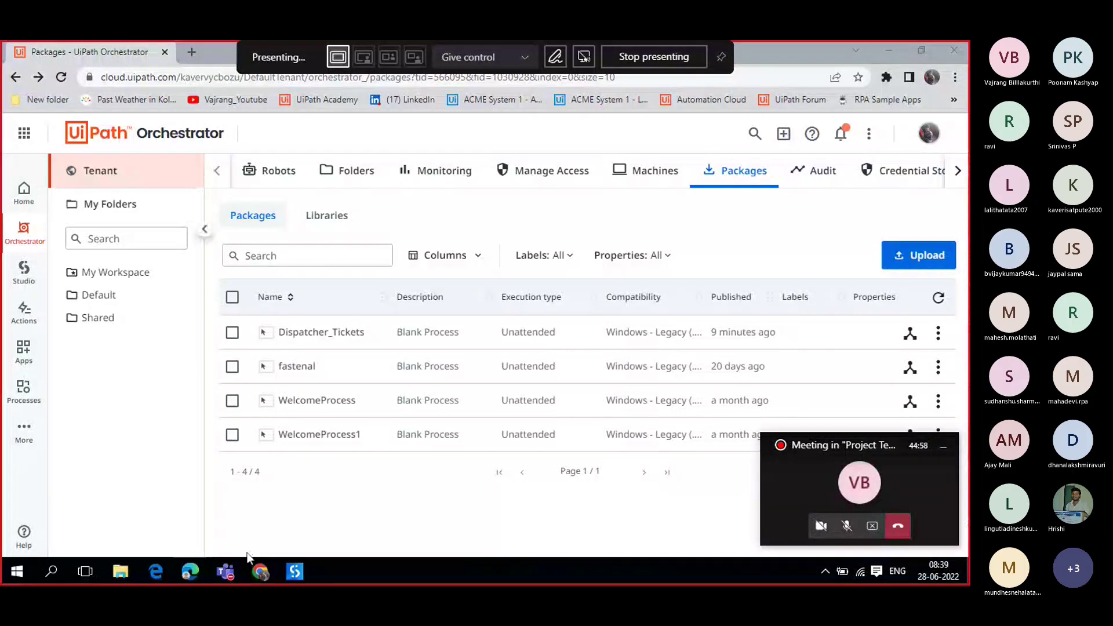
# - Open the Project Team June 2022 posts in Teams and download Dispatcher_Tickets.1.0.3.nupkg to the Documents folder
pyautogui.moveTo(232, 572)
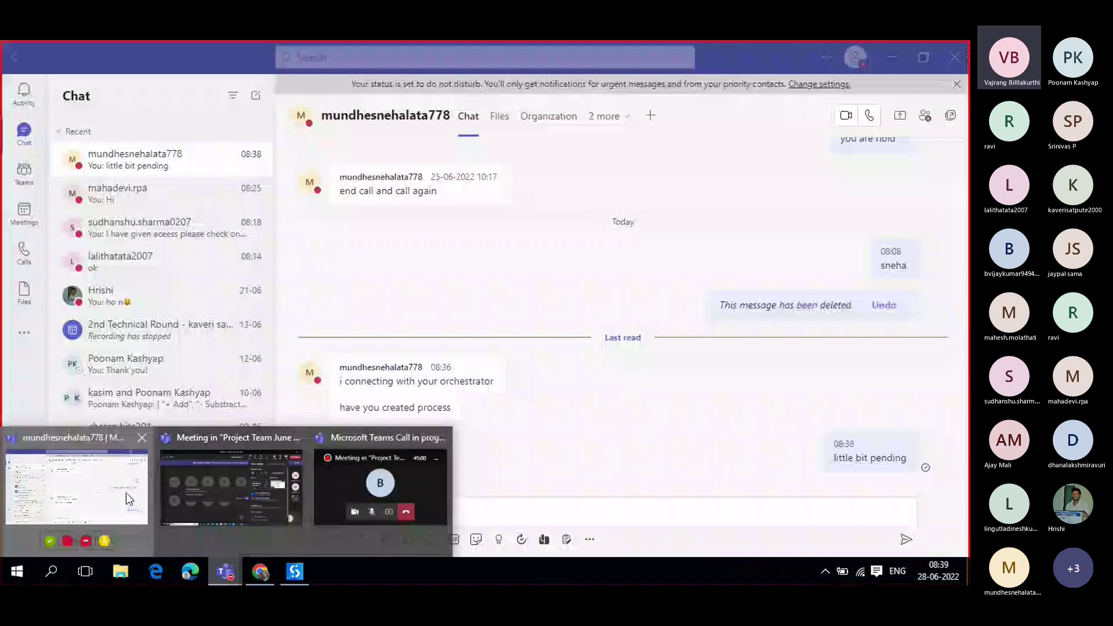
pyautogui.click(127, 492)
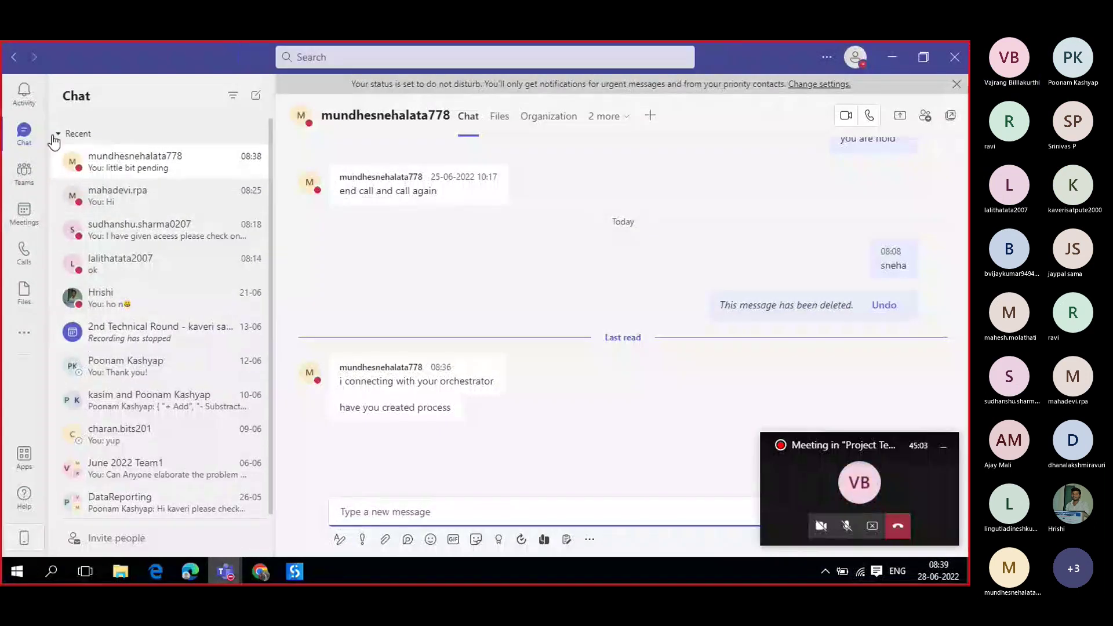
pyautogui.click(24, 95)
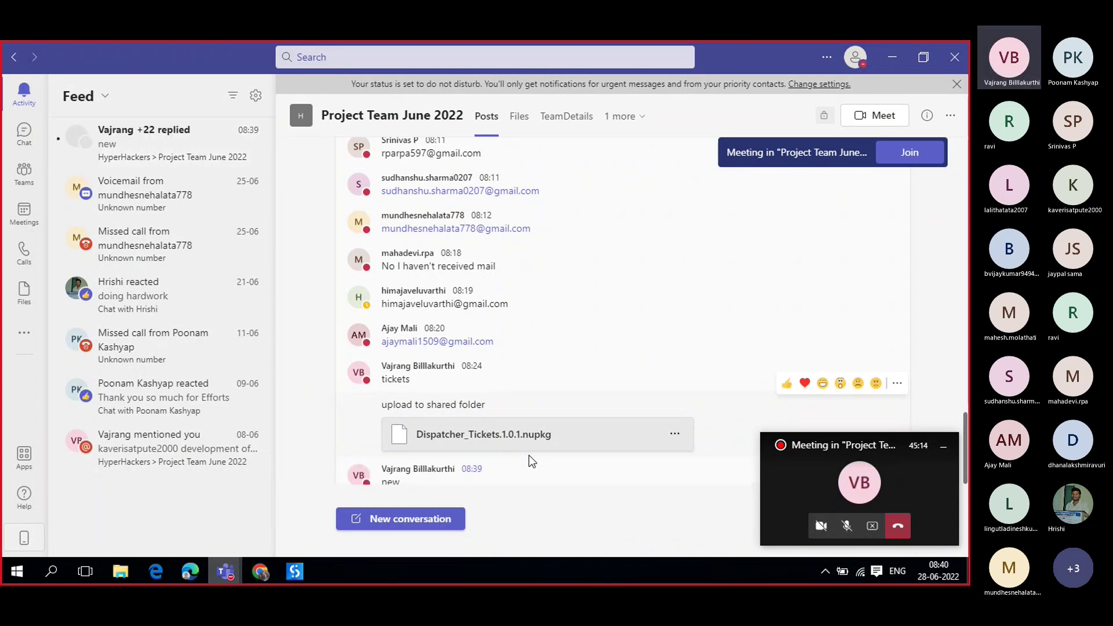
pyautogui.rightClick(496, 434)
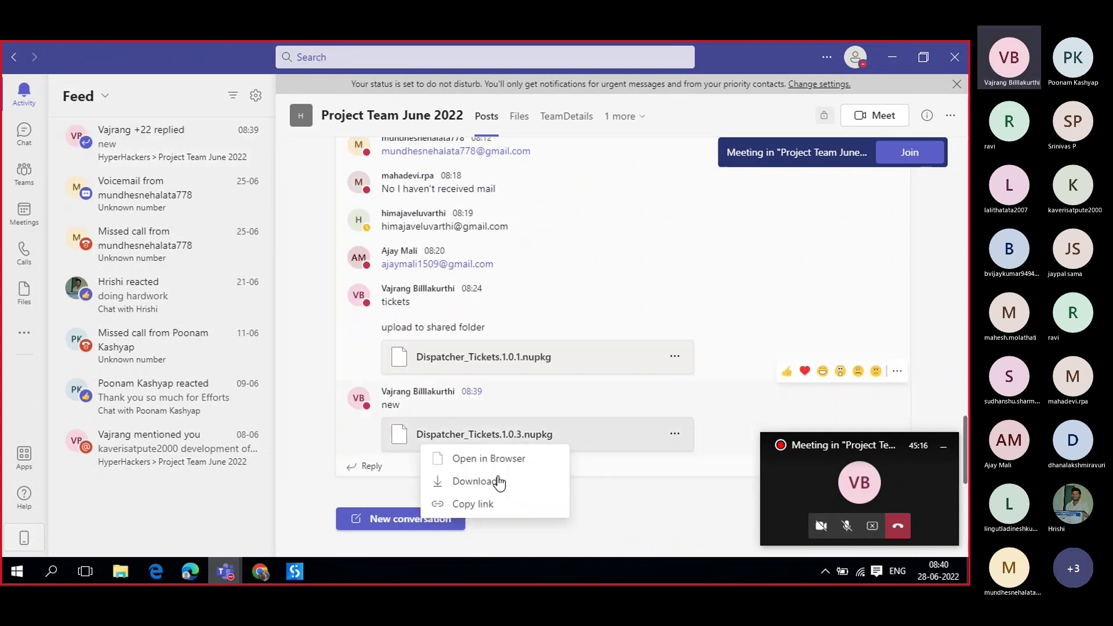
pyautogui.click(494, 479)
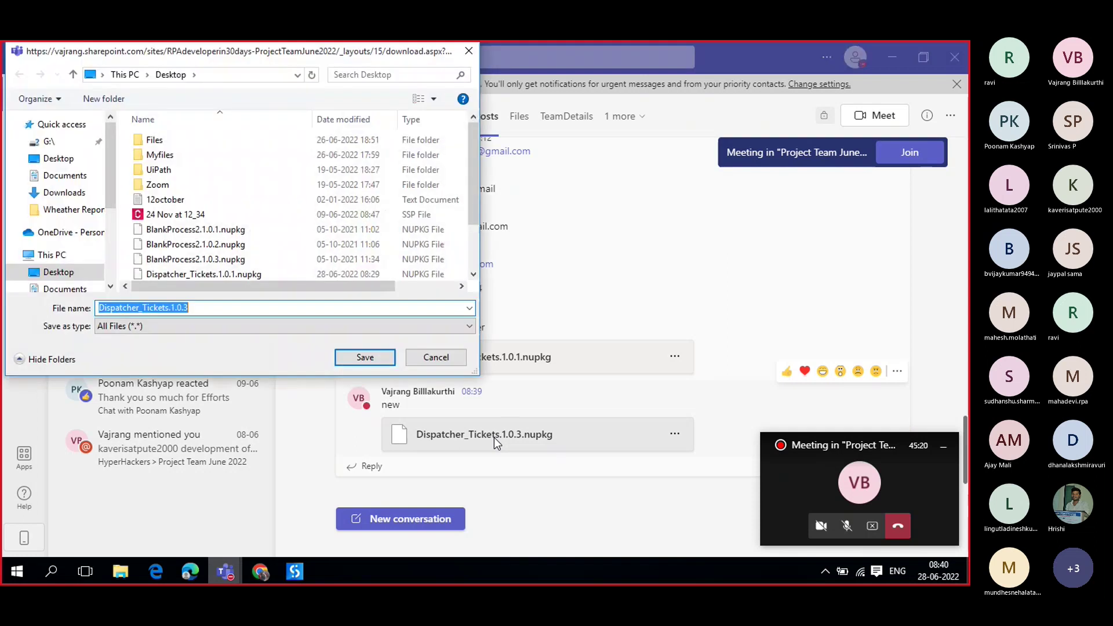
pyautogui.click(52, 289)
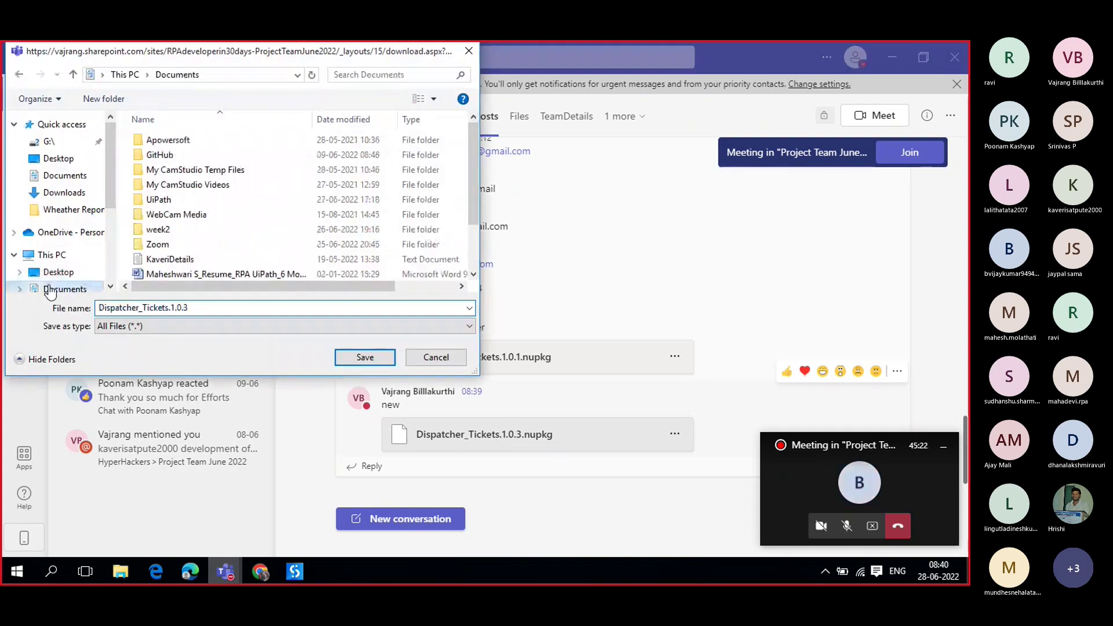
pyautogui.click(380, 359)
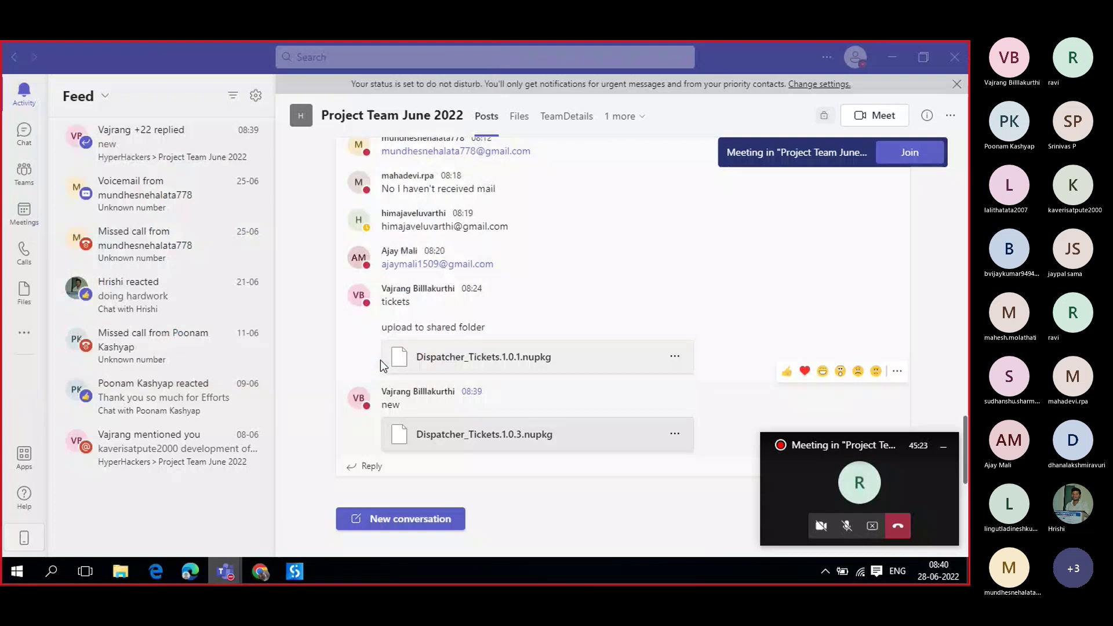
# - Switch to Orchestrator in the browser and upload Dispatcher_Tickets.1.0.3.nupkg from the Documents folder to the tenant's packages
pyautogui.click(270, 567)
pyautogui.click(15, 78)
pyautogui.click(98, 318)
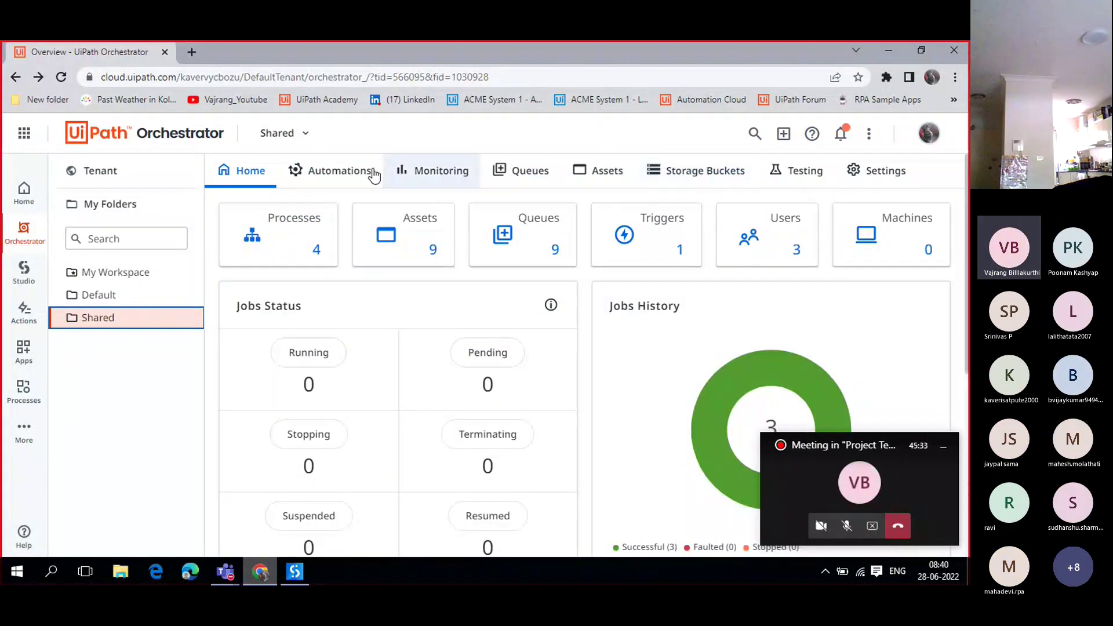
pyautogui.click(174, 172)
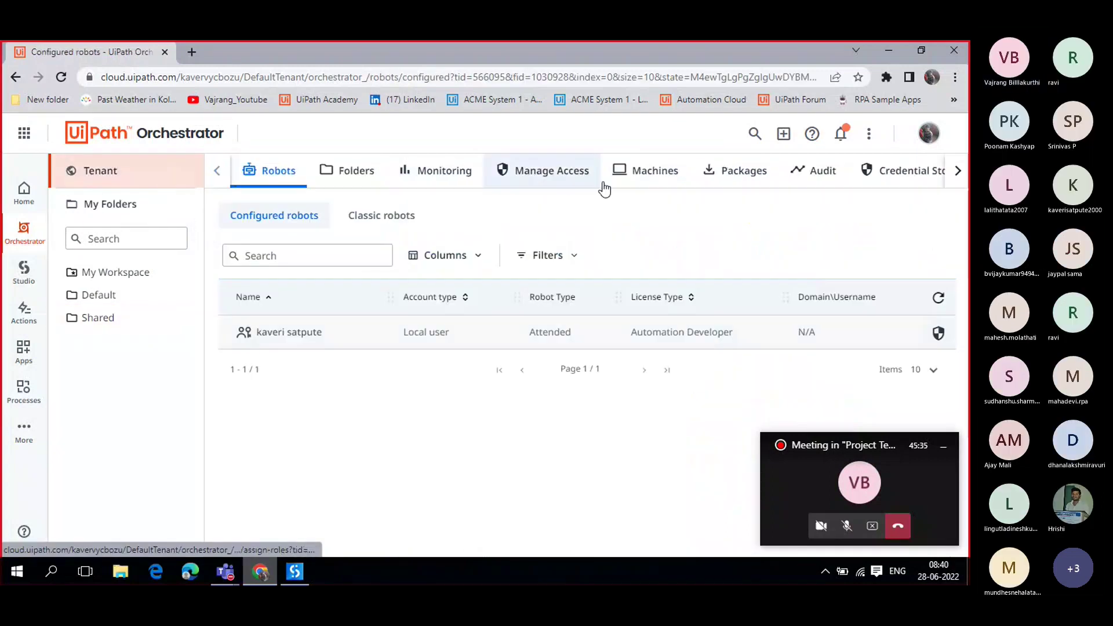
pyautogui.click(752, 172)
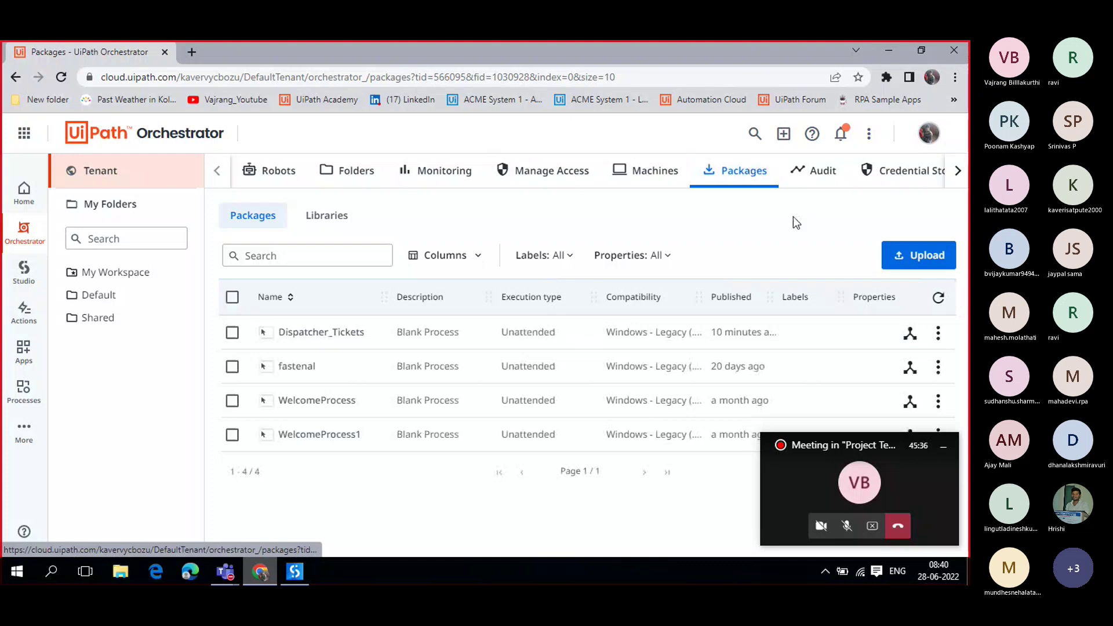
pyautogui.click(904, 256)
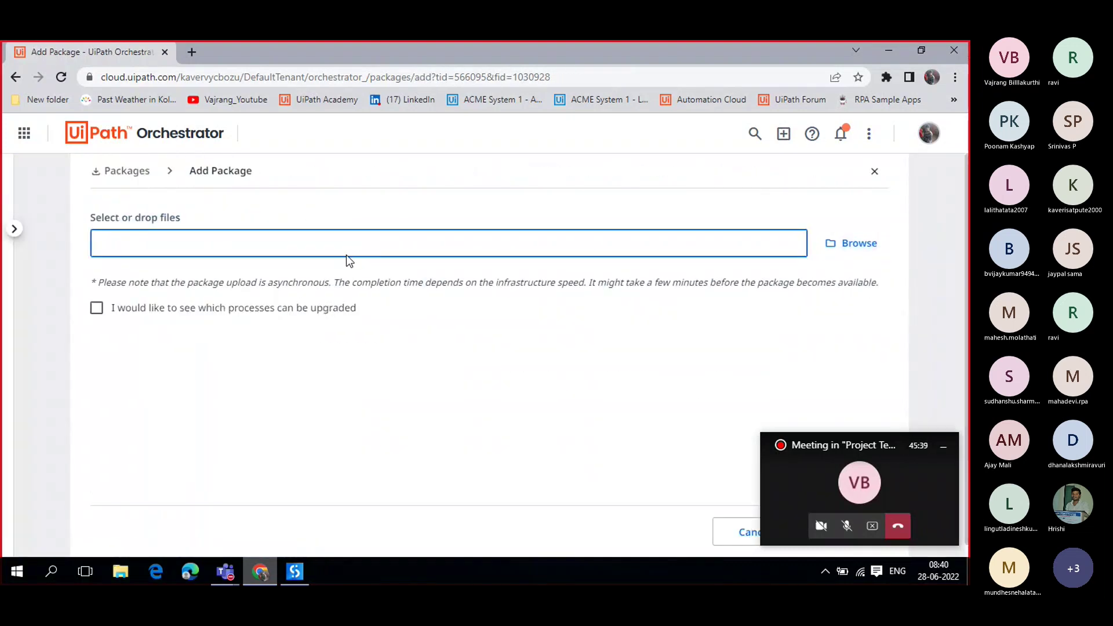
pyautogui.click(846, 244)
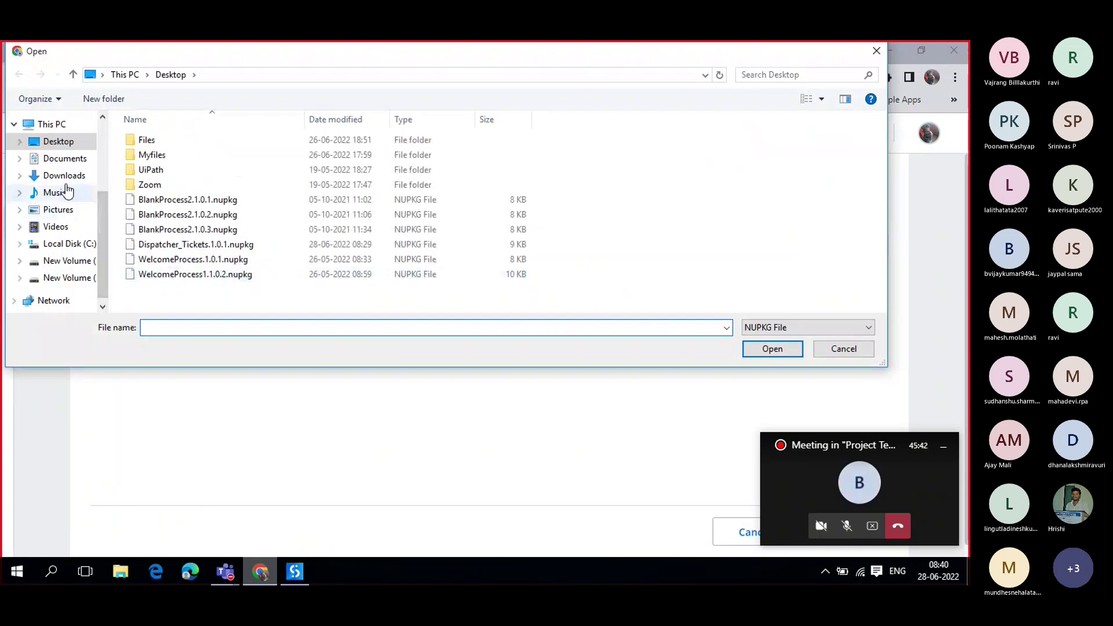
pyautogui.click(63, 158)
pyautogui.click(196, 259)
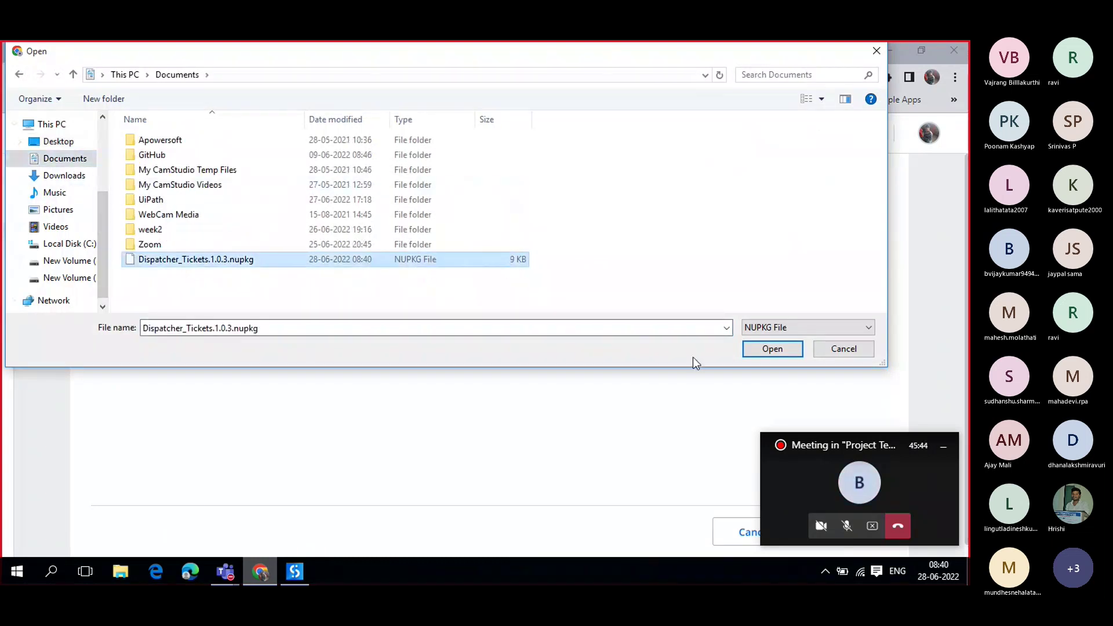
pyautogui.click(773, 349)
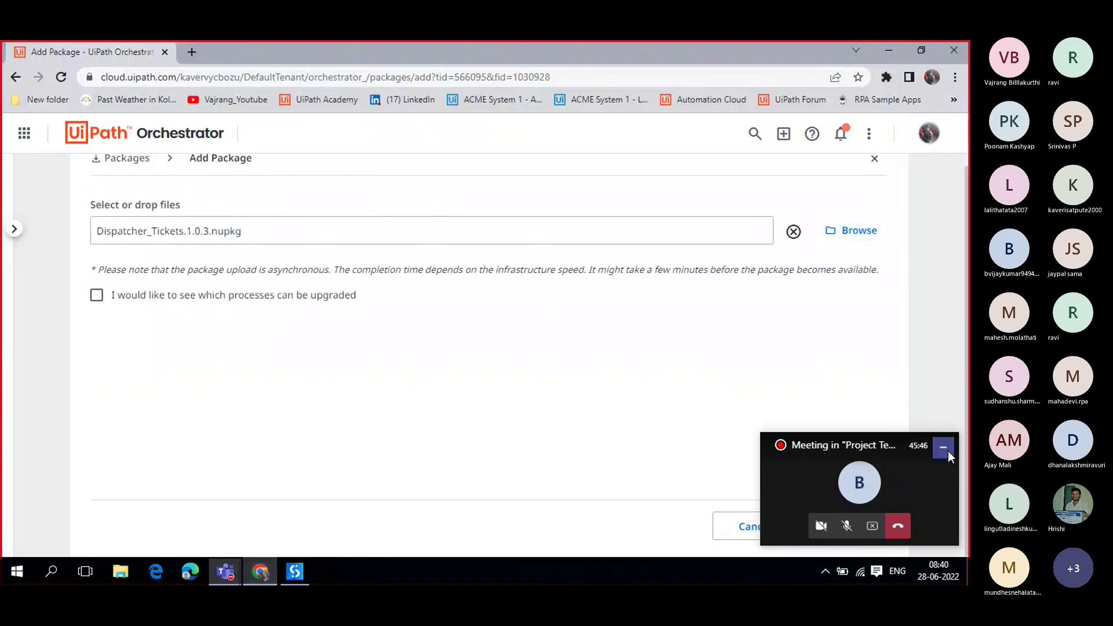
pyautogui.click(830, 537)
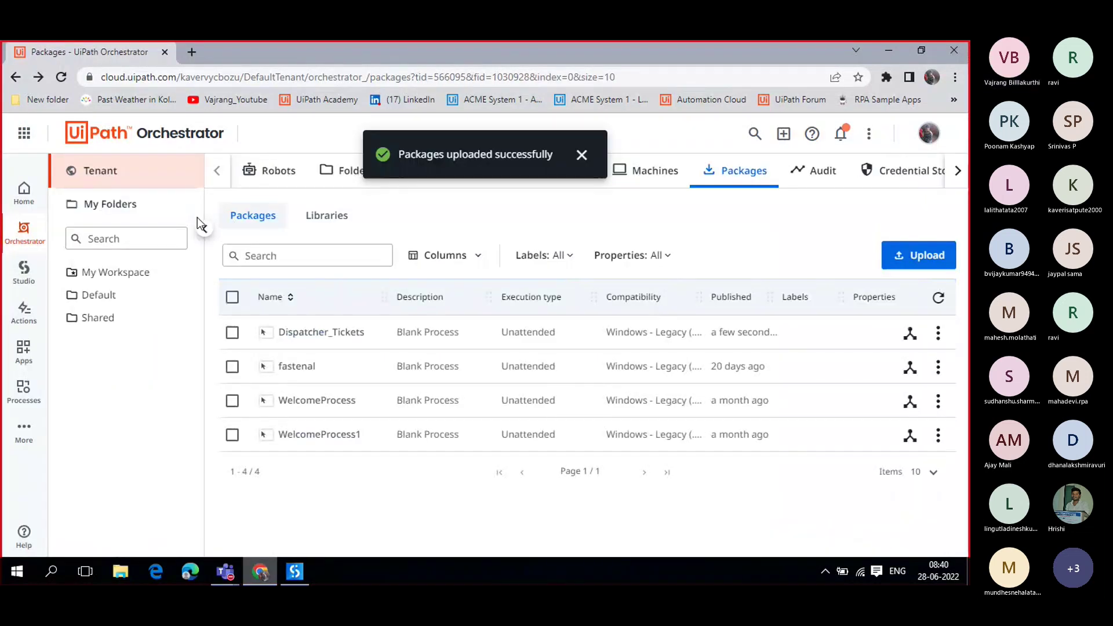
pyautogui.click(581, 155)
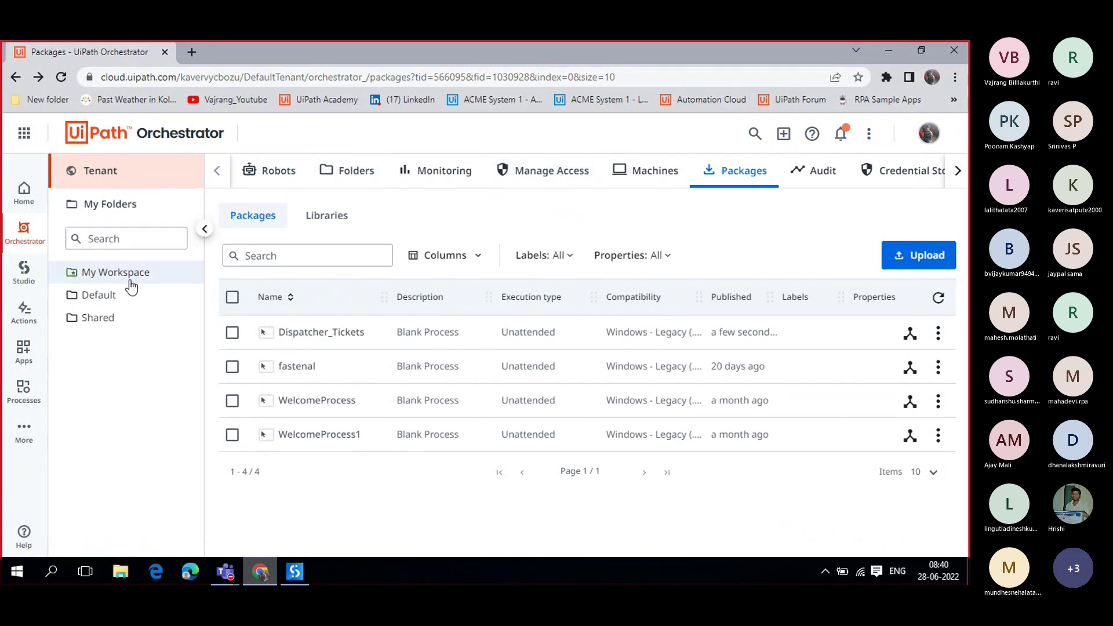
# - Start adding a process in the Shared folder's automations, with Dispatcher_Tickets as its package source
pyautogui.click(122, 316)
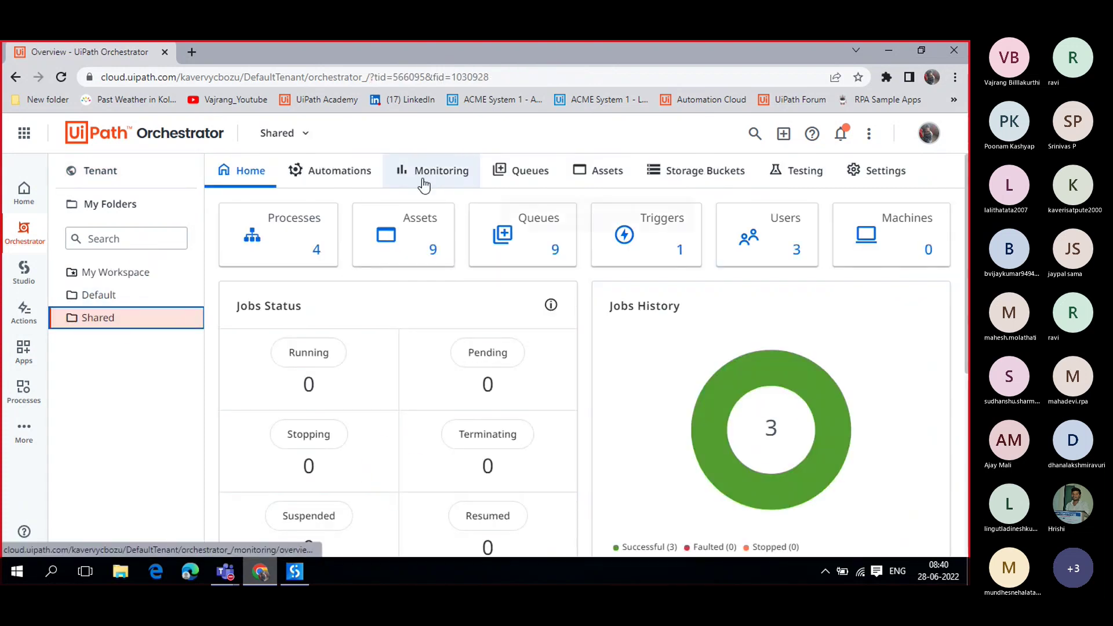
pyautogui.click(341, 178)
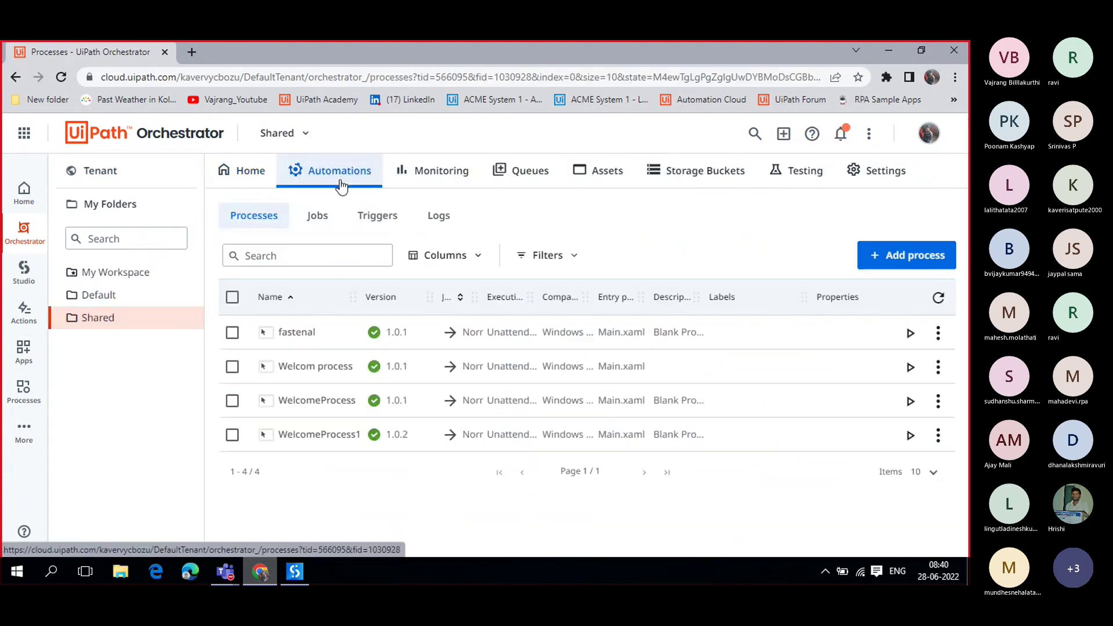
pyautogui.click(890, 270)
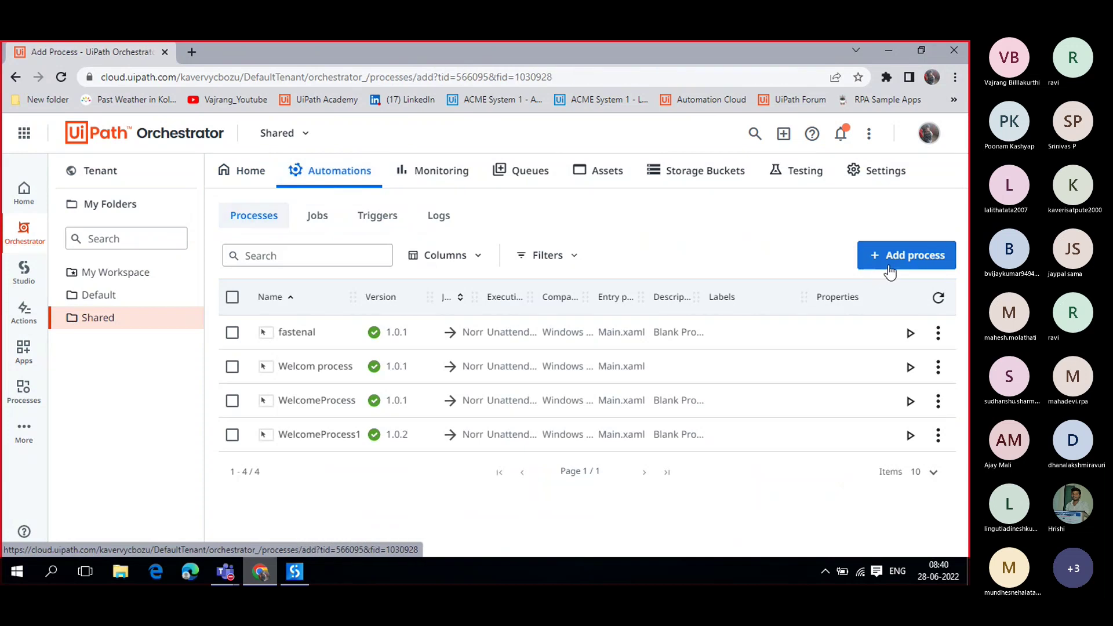
pyautogui.click(208, 323)
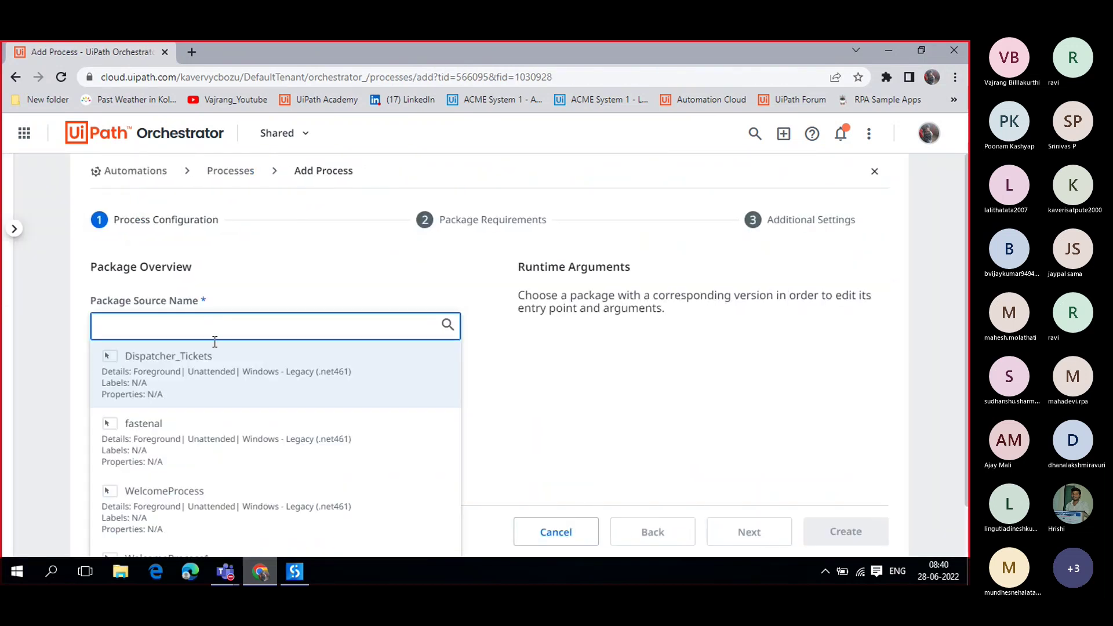
pyautogui.scroll(-1, 261, 464)
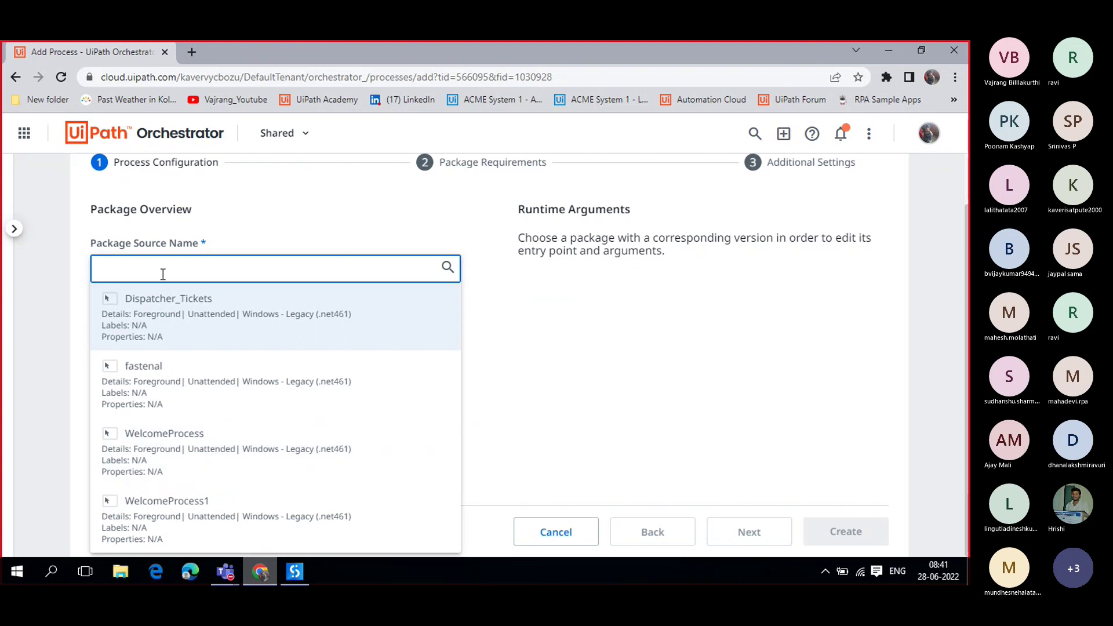
pyautogui.write('d')
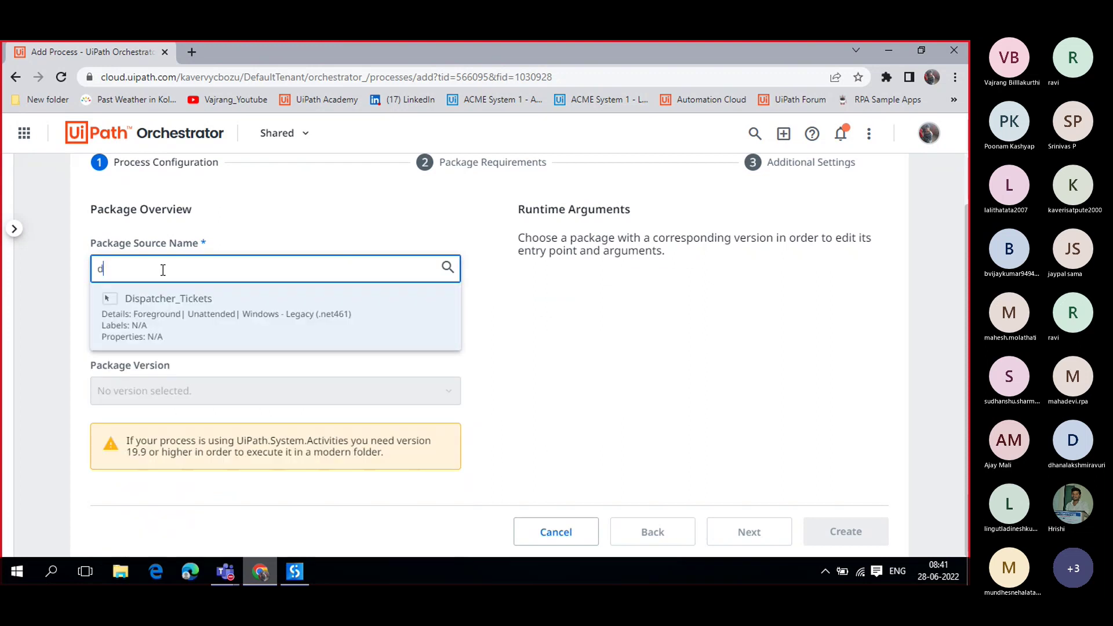
pyautogui.click(586, 311)
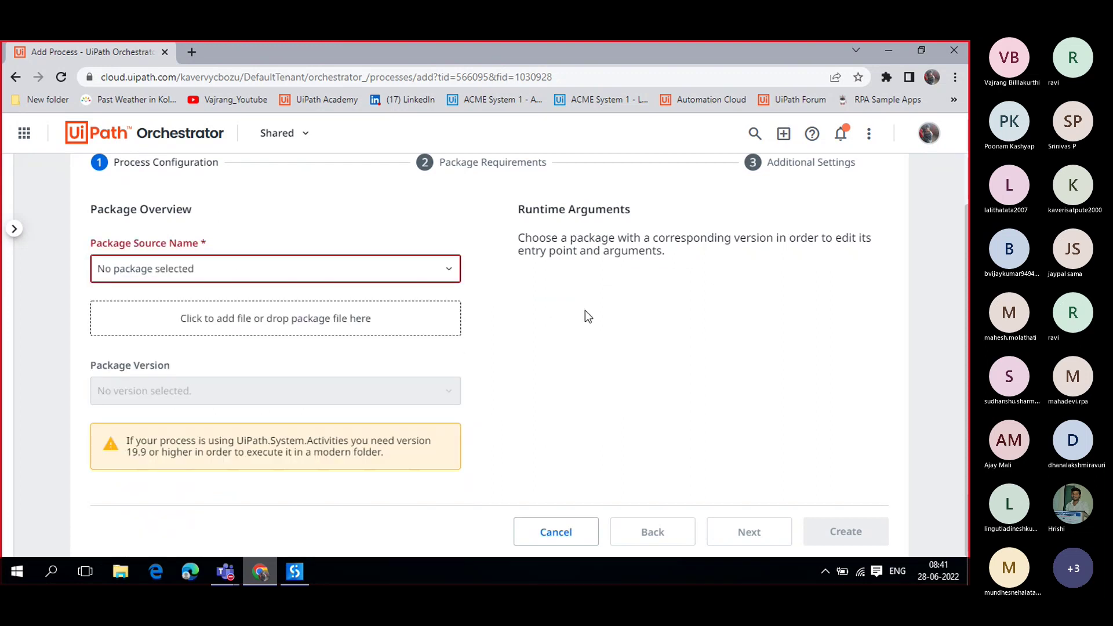
pyautogui.click(229, 259)
pyautogui.click(225, 314)
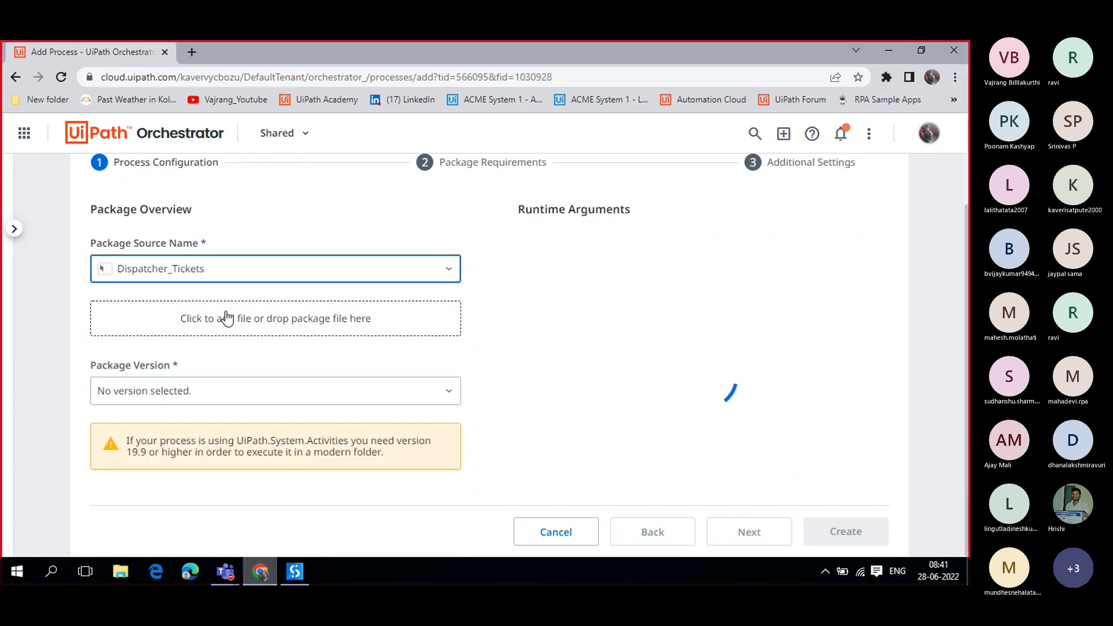
# - Create the process with the remaining default settings, return to the process list, and widen its Name column to fit the full names
pyautogui.click(752, 539)
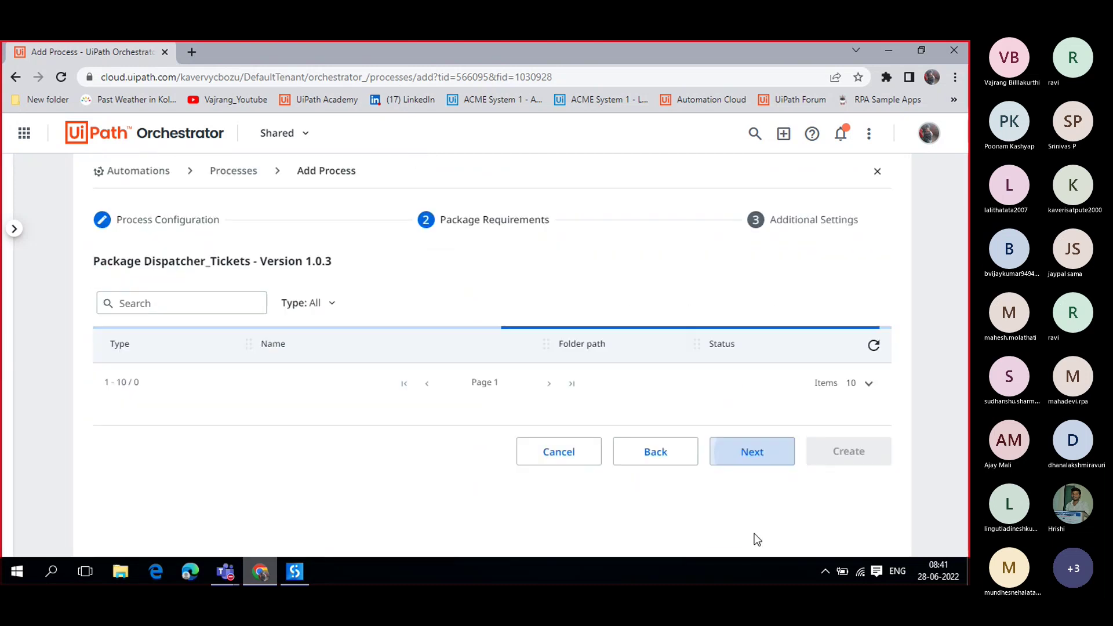
pyautogui.click(754, 496)
pyautogui.click(853, 536)
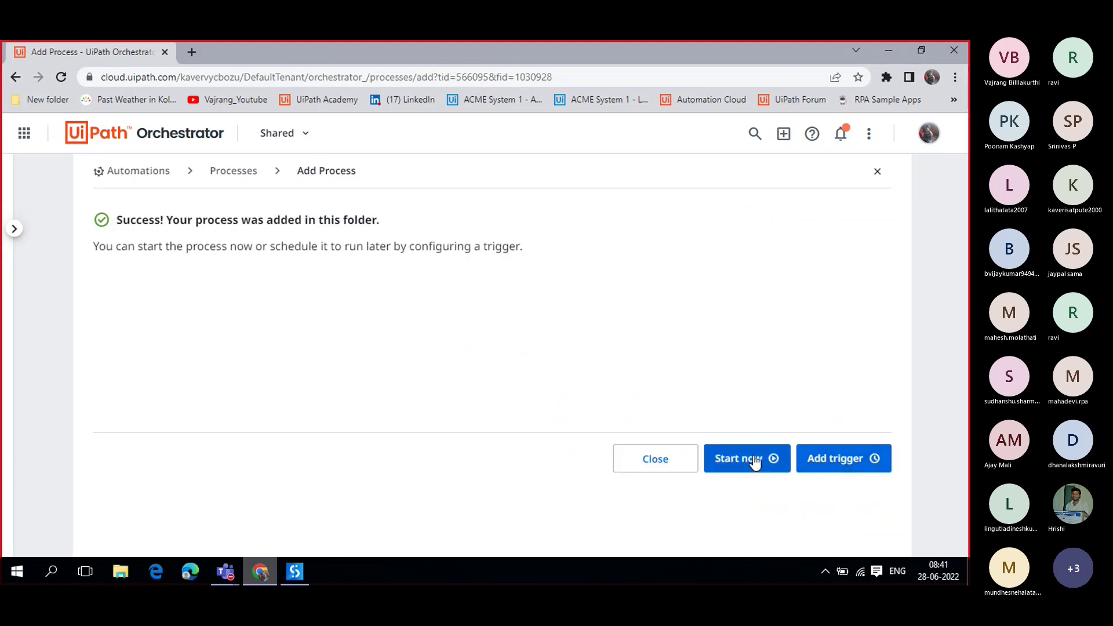
pyautogui.click(660, 465)
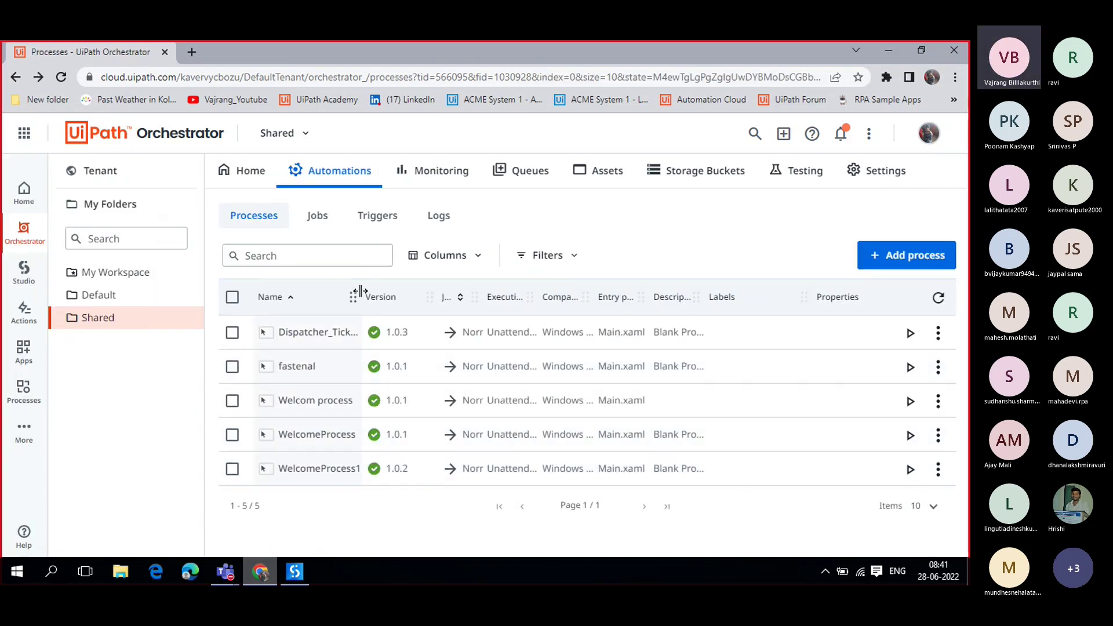
pyautogui.moveTo(360, 291); pyautogui.dragTo(404, 291)
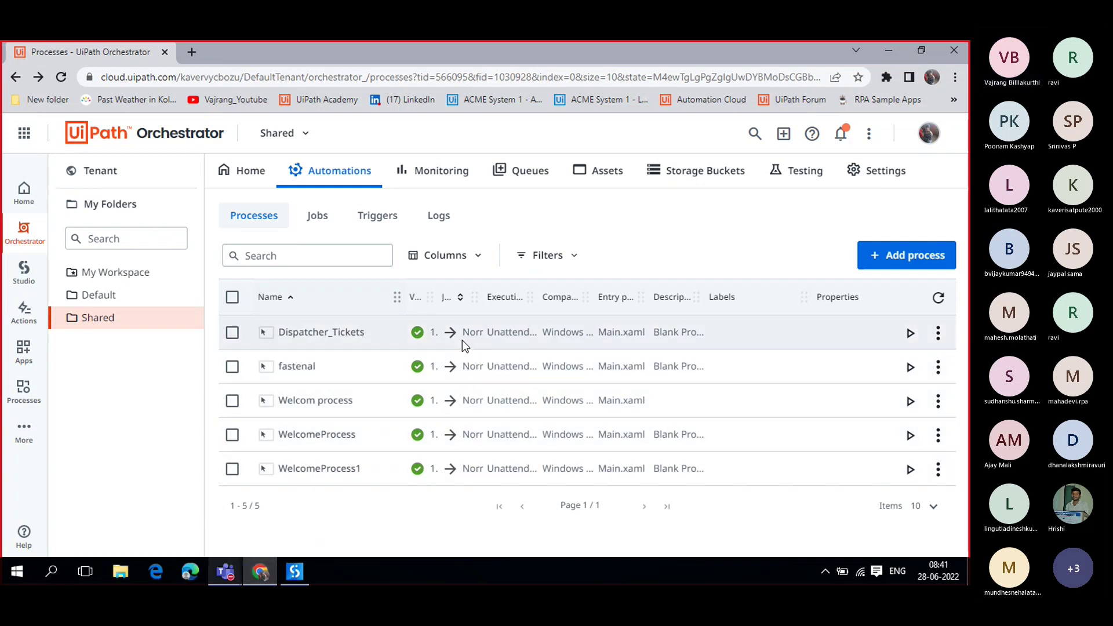
pyautogui.click(909, 334)
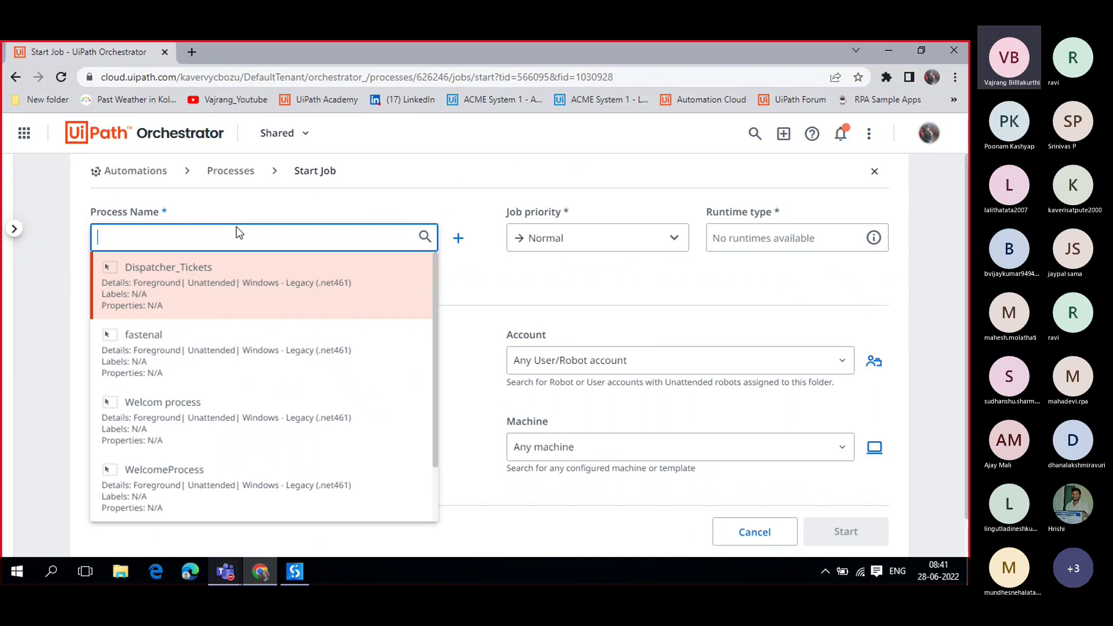
pyautogui.scroll(-5, 290, 429)
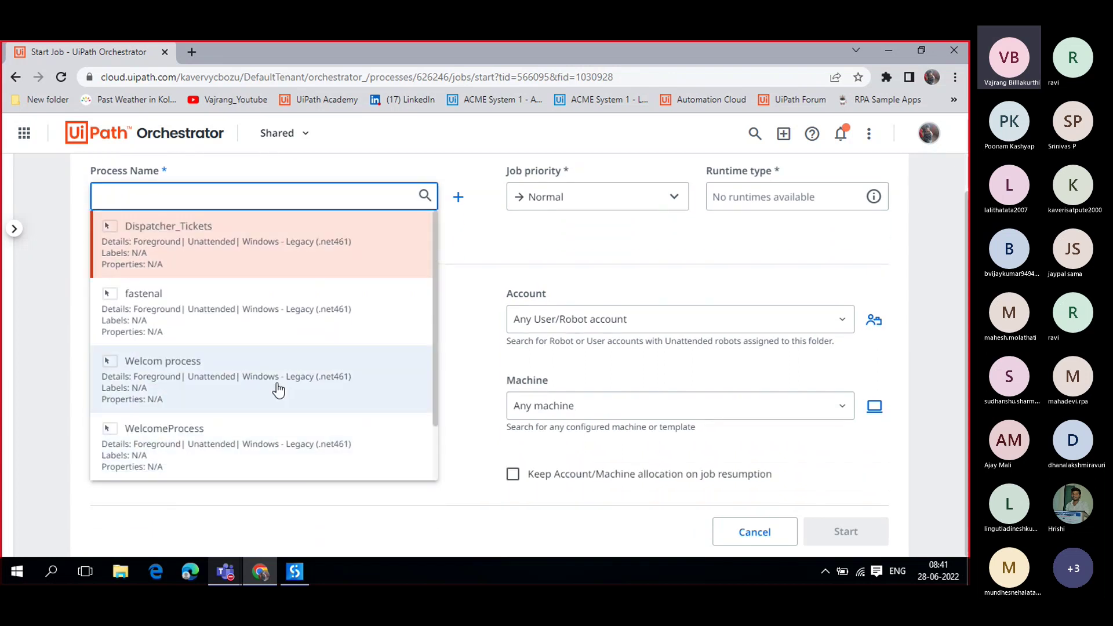
pyautogui.click(224, 244)
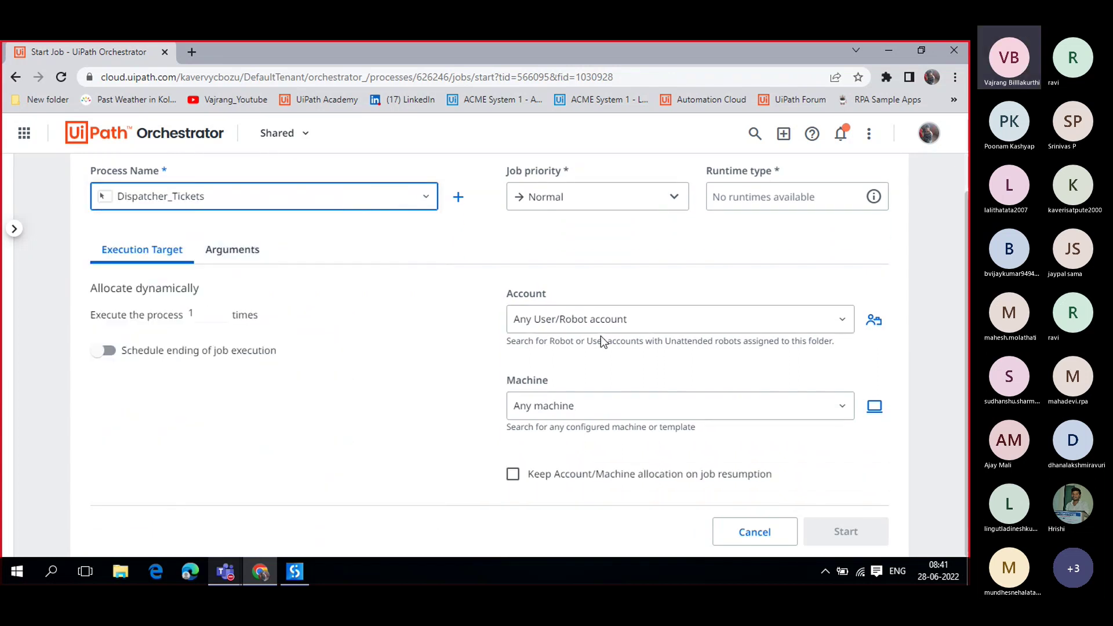
pyautogui.scroll(1, 493, 295)
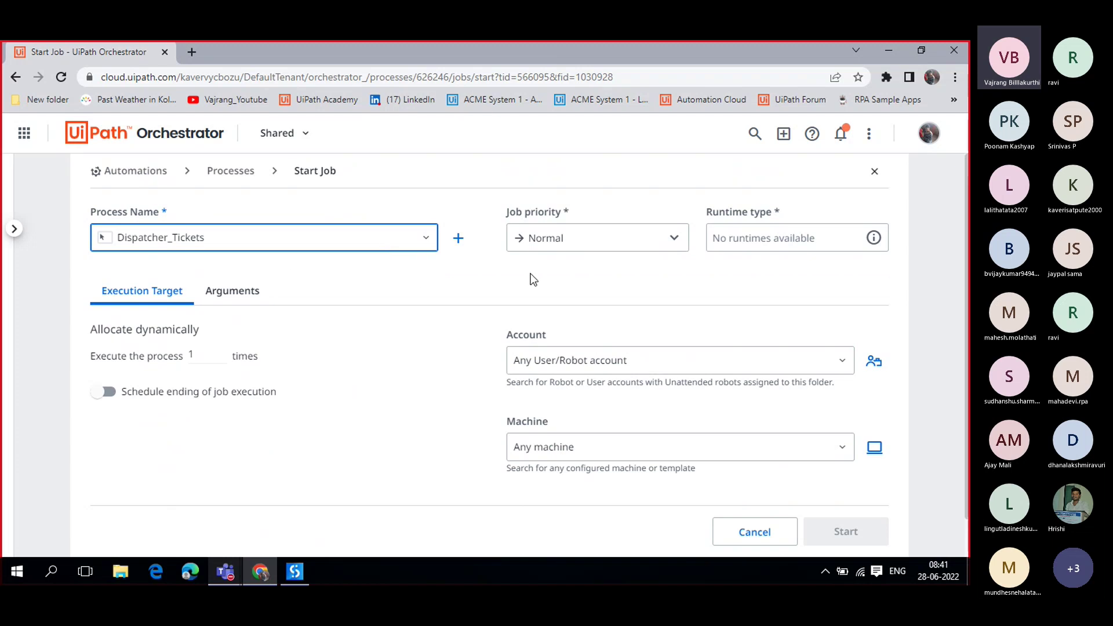
pyautogui.click(612, 360)
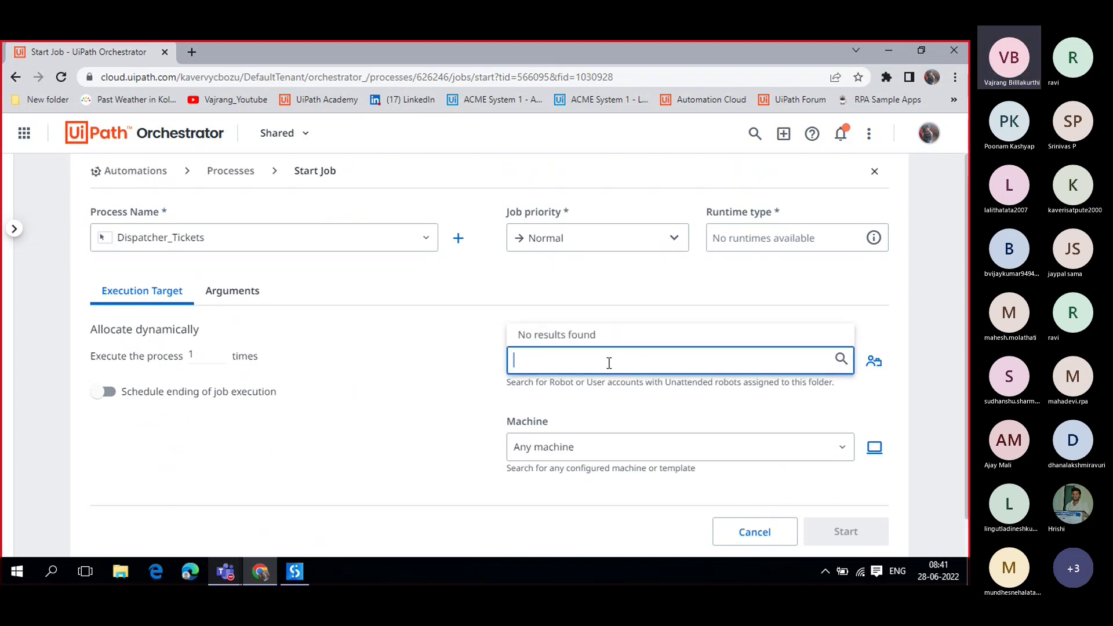
pyautogui.click(454, 363)
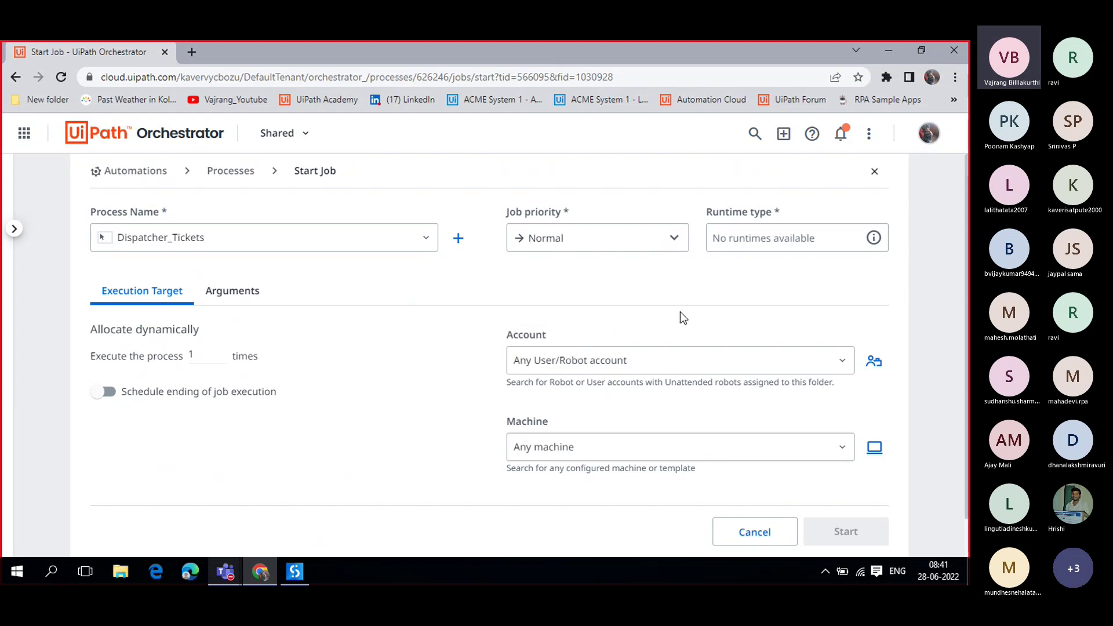
pyautogui.scroll(-2, 680, 320)
pyautogui.scroll(2, 550, 328)
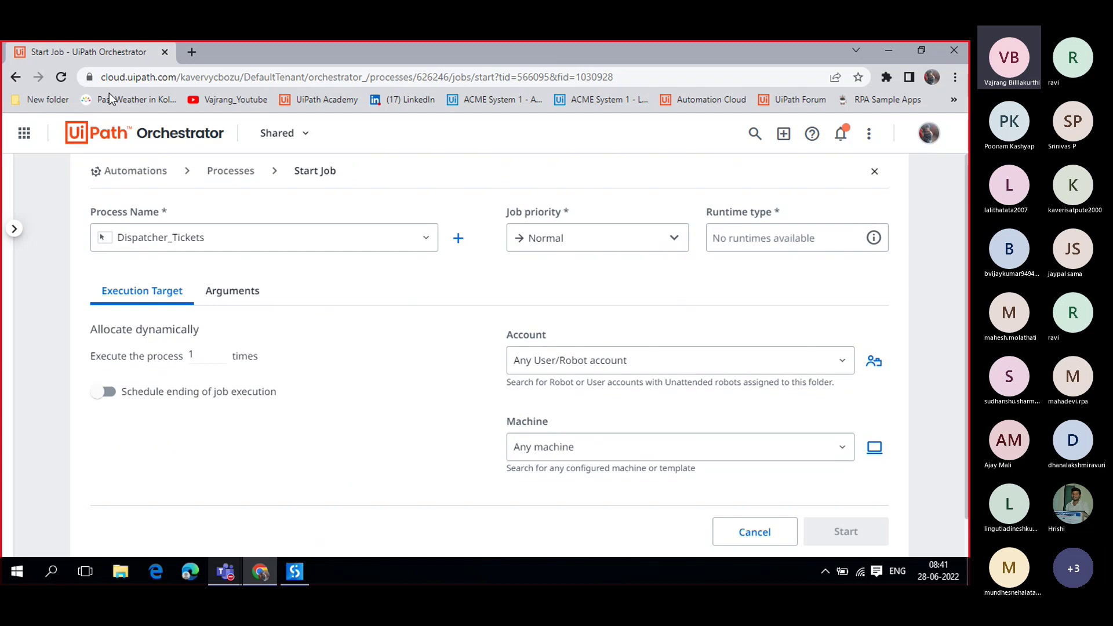
pyautogui.click(15, 77)
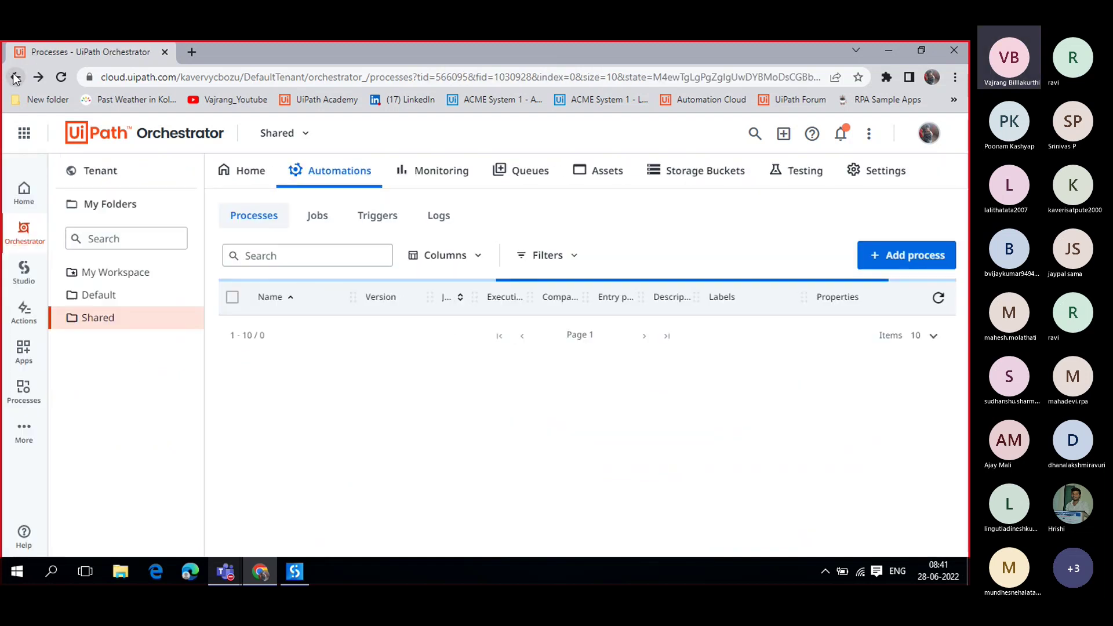
# - Switch to UiPath Assistant and install and run the Dispatcher_Tickets process from the process list
pyautogui.click(51, 571)
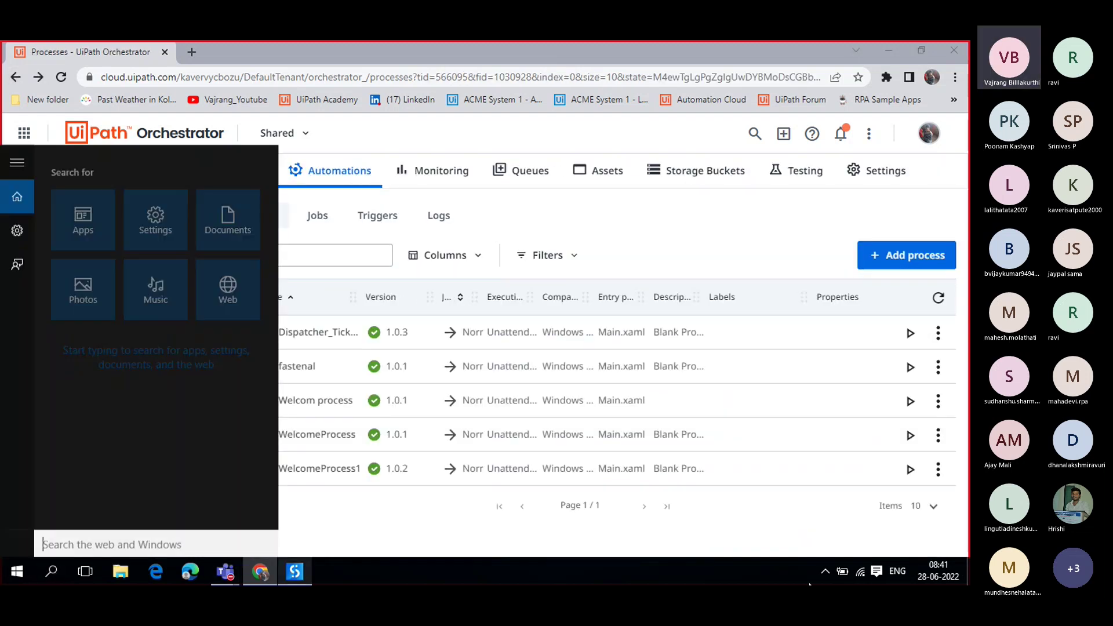
pyautogui.click(826, 568)
pyautogui.click(783, 516)
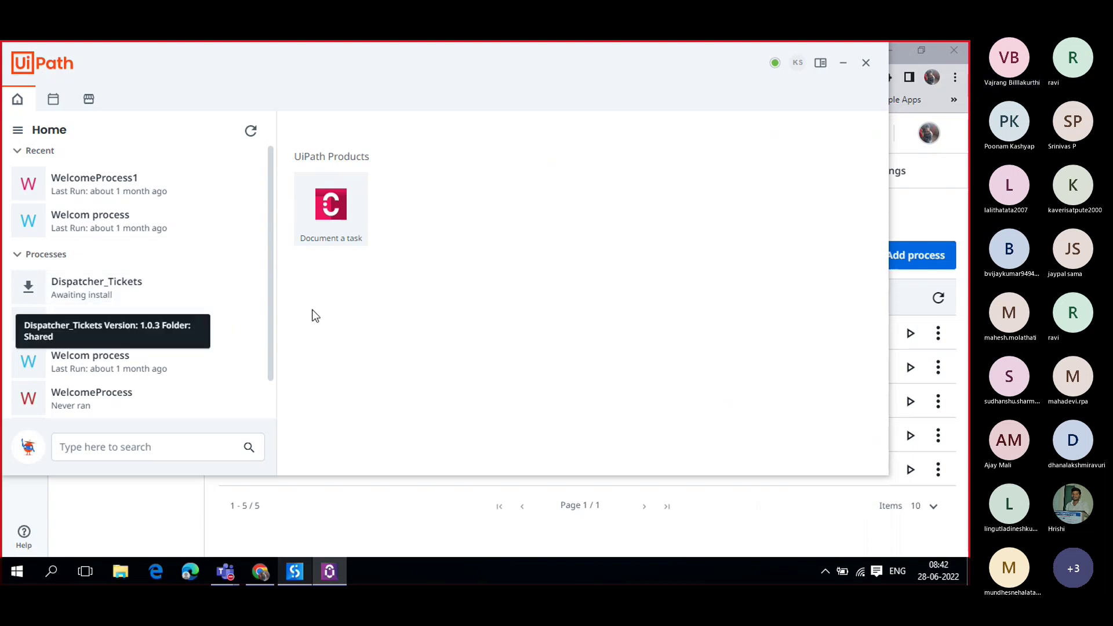
pyautogui.click(218, 288)
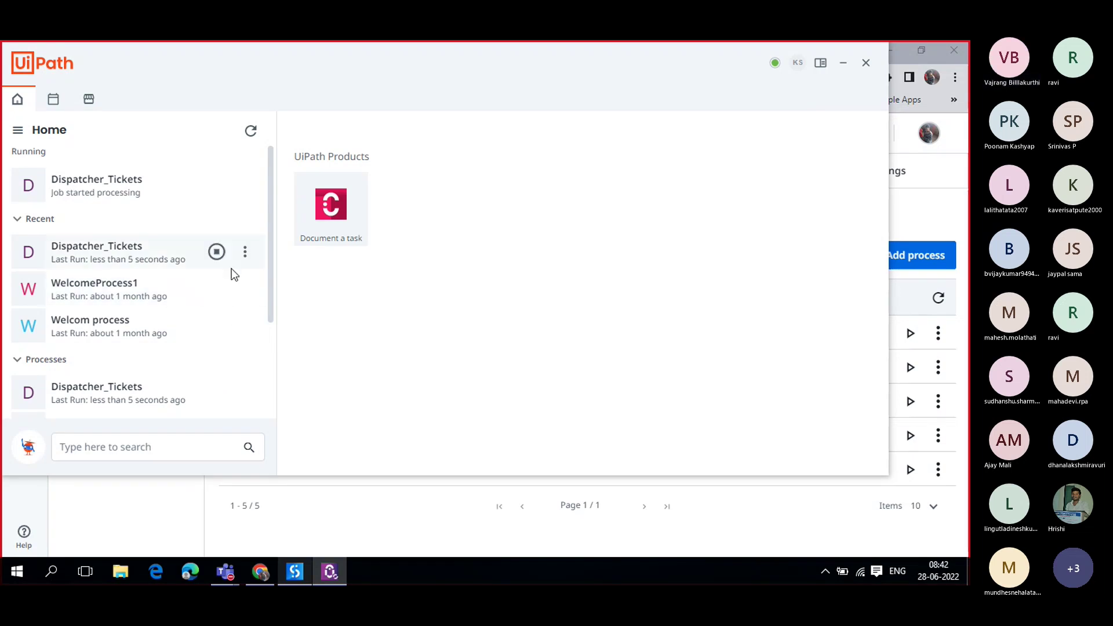
pyautogui.moveTo(225, 206)
pyautogui.moveTo(231, 315)
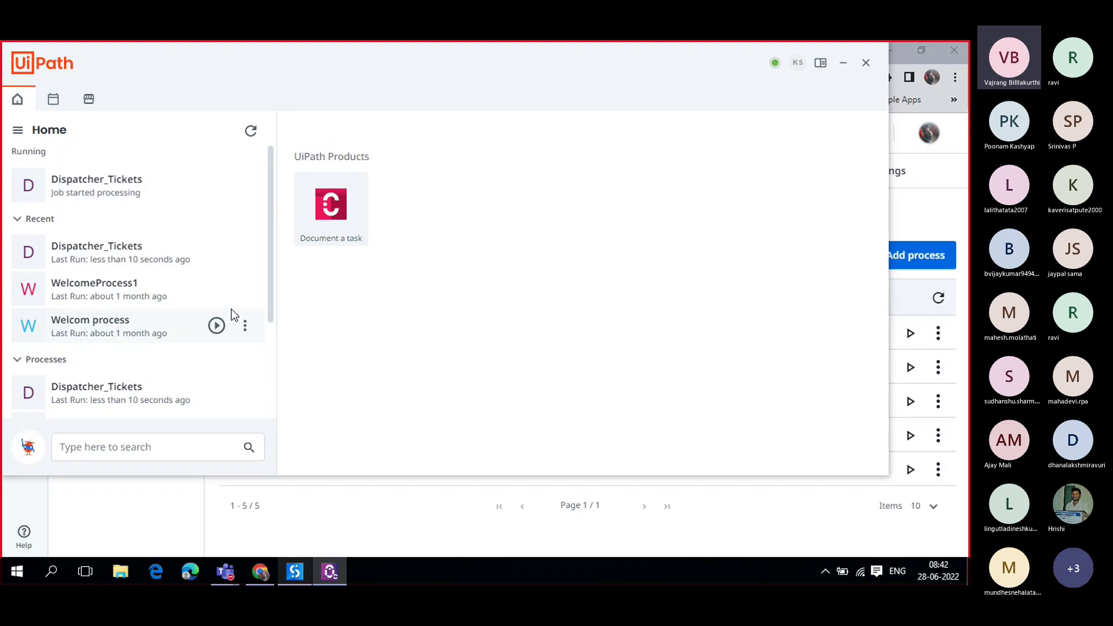
# - Minimize the Assistant, return to Orchestrator, and examine the Shared folder's queue list, including the tickets queue
pyautogui.click(843, 64)
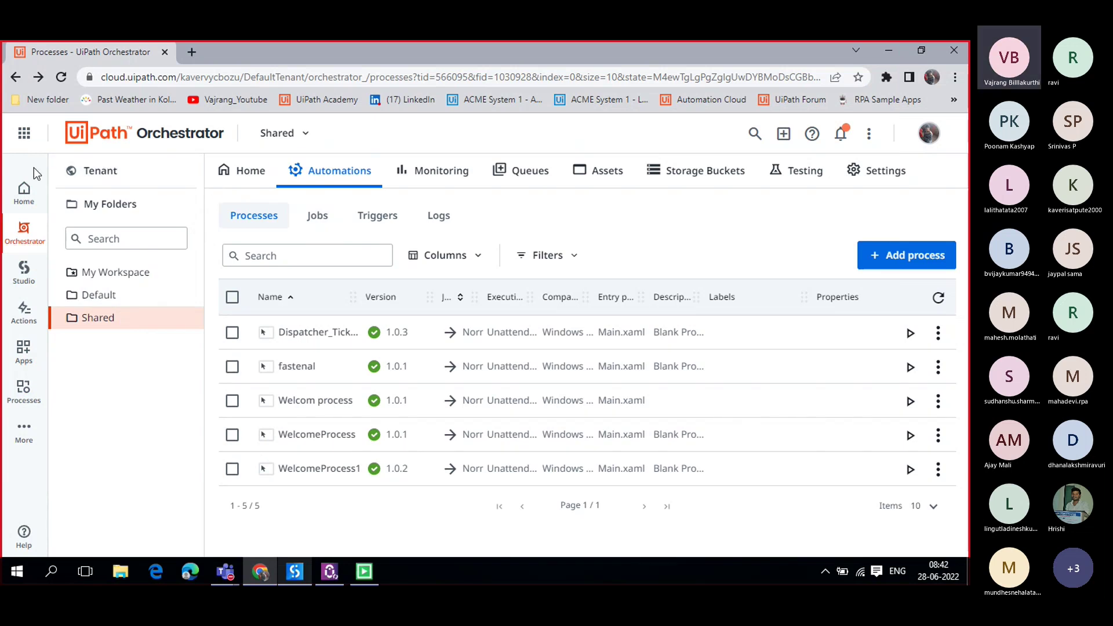
pyautogui.click(103, 171)
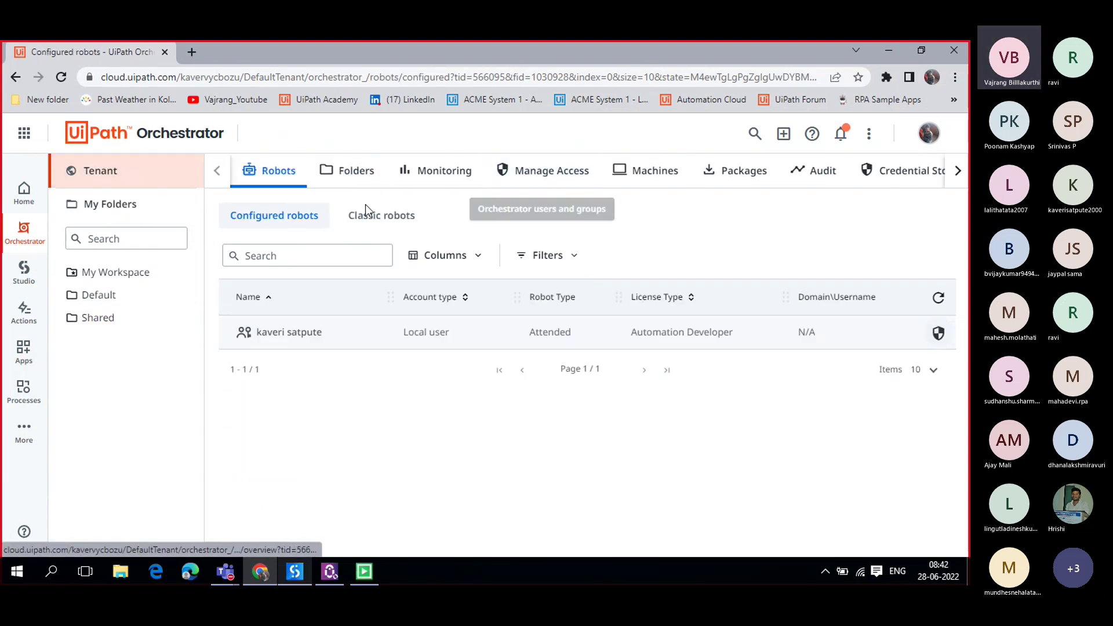
pyautogui.click(102, 320)
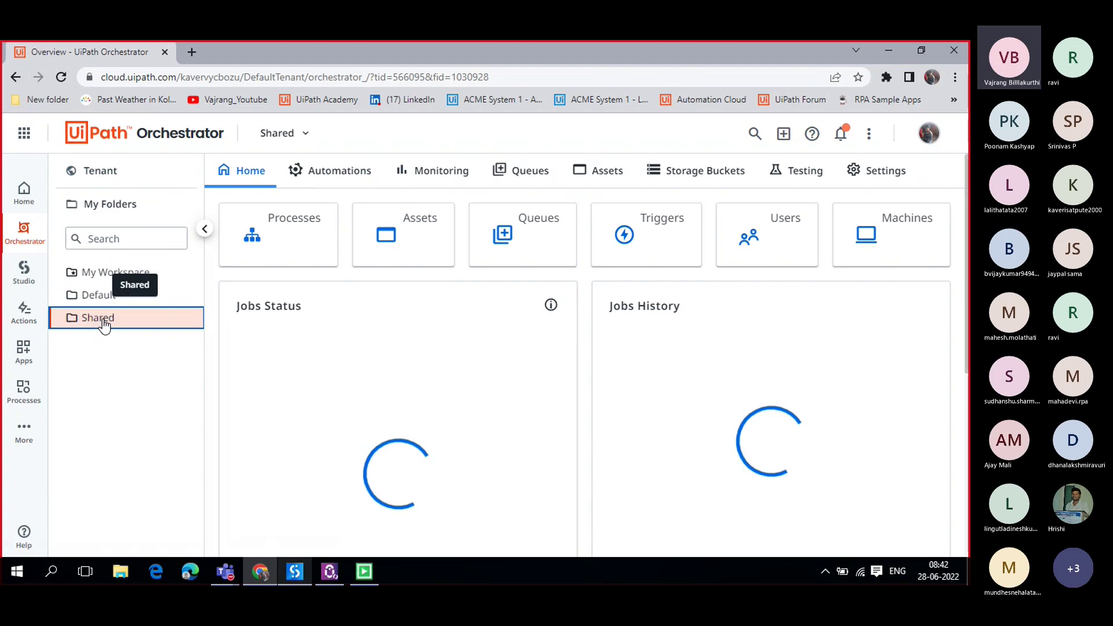
pyautogui.click(522, 185)
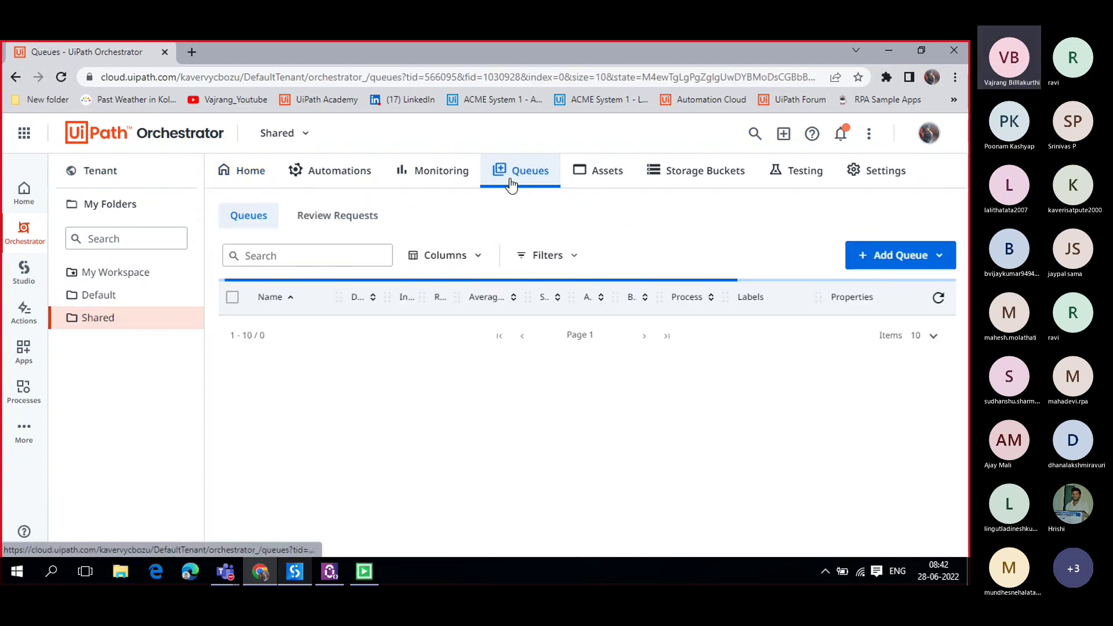
pyautogui.scroll(-1, 356, 424)
pyautogui.scroll(-2, 356, 424)
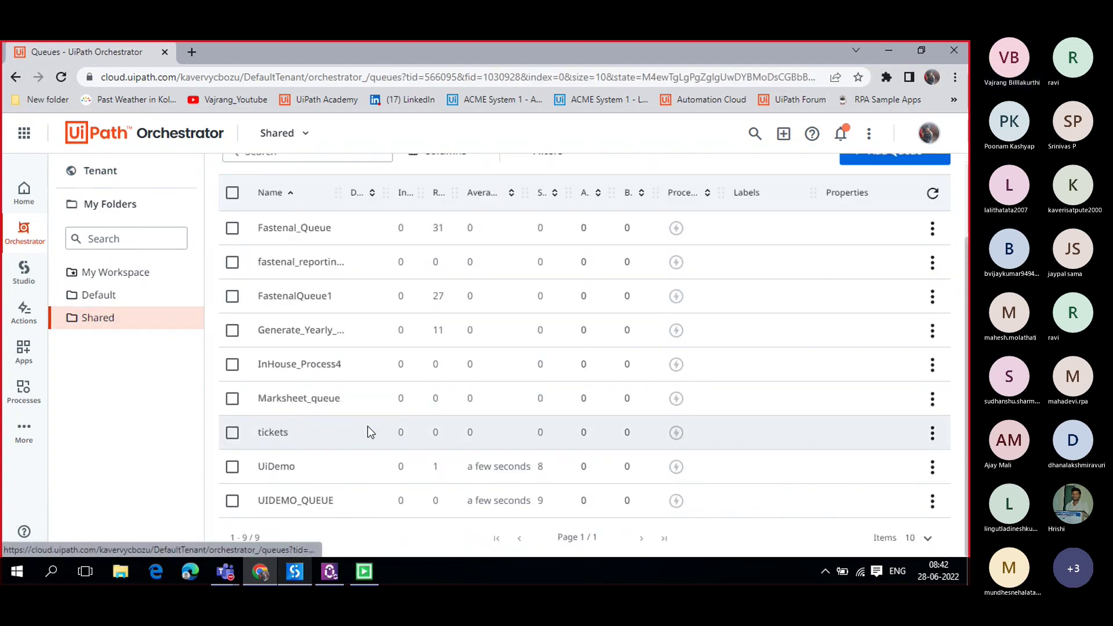
pyautogui.scroll(3, 374, 435)
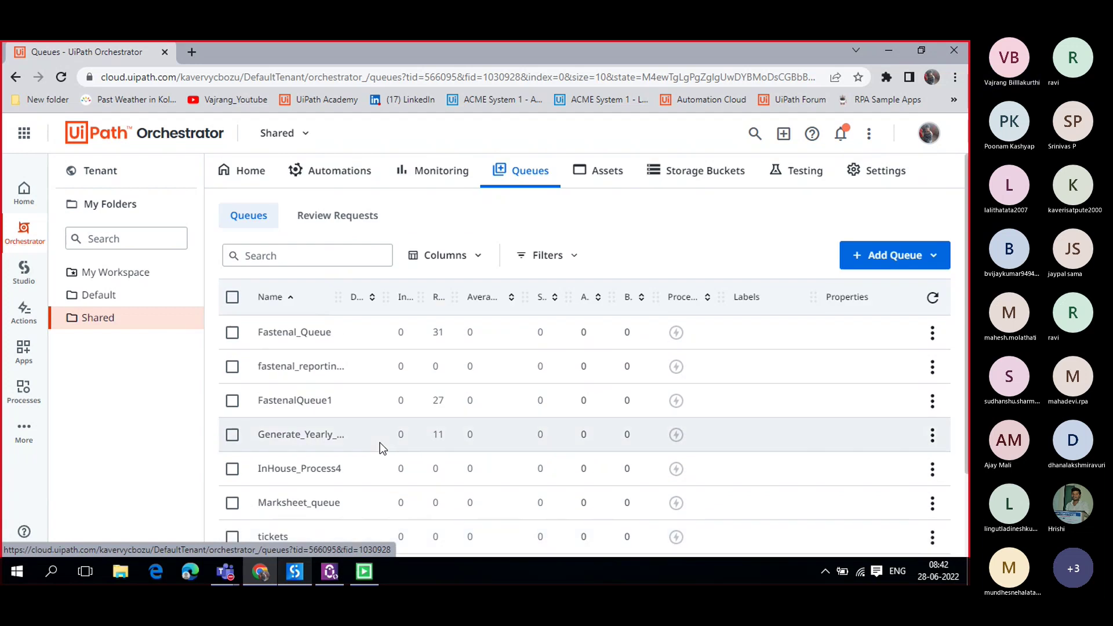
pyautogui.scroll(-3, 381, 442)
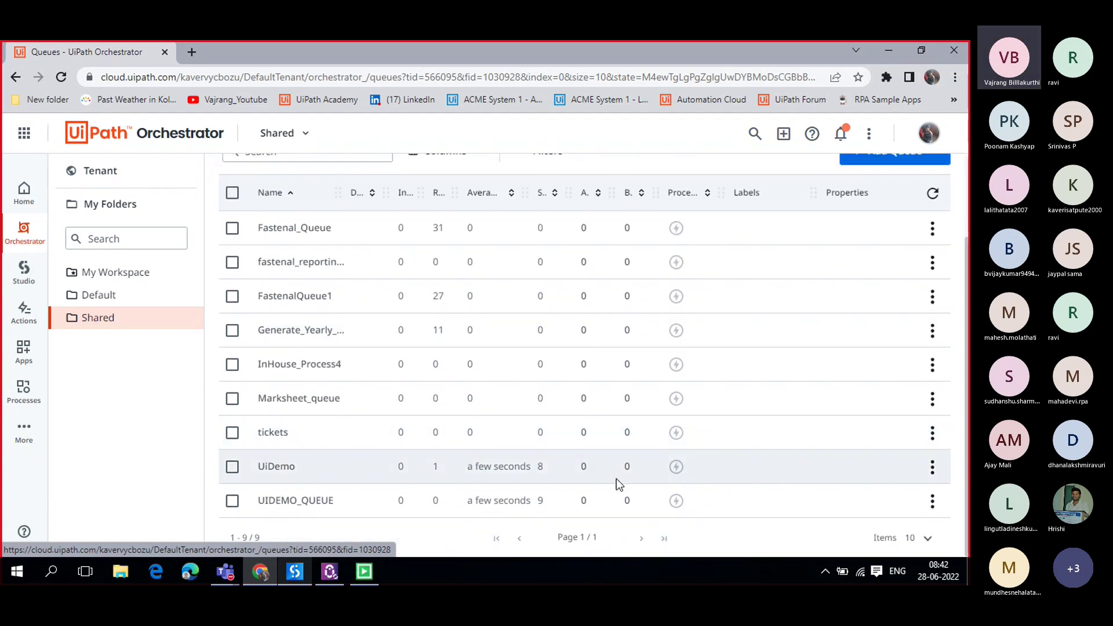
pyautogui.scroll(3, 620, 481)
pyautogui.scroll(-3, 624, 485)
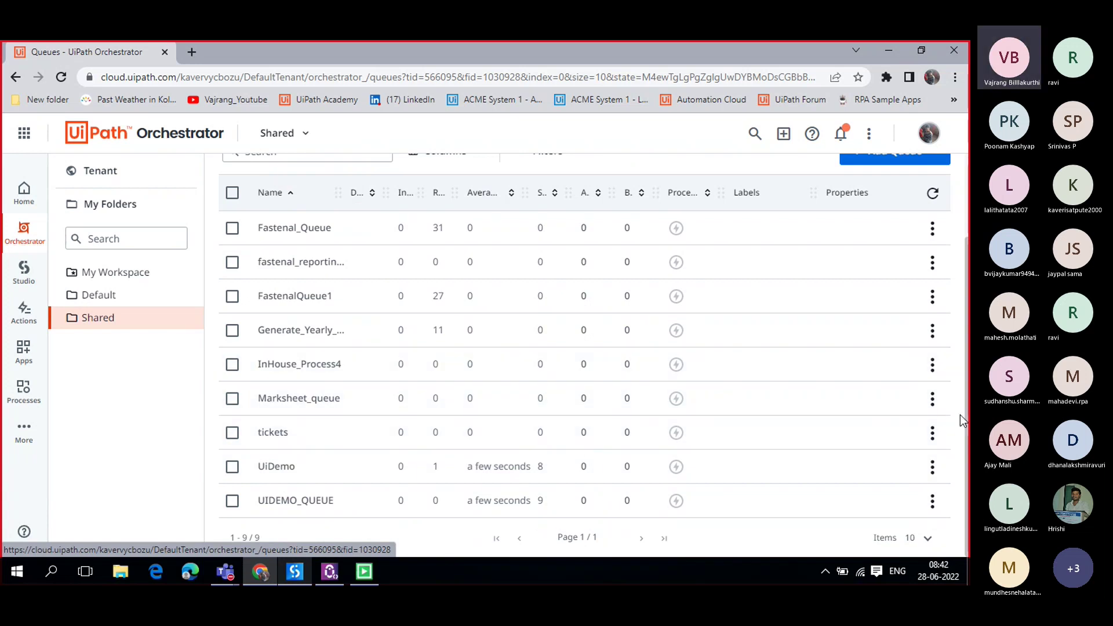
# - Open the transactions of the tickets queue and look through the listed queue items
pyautogui.click(933, 433)
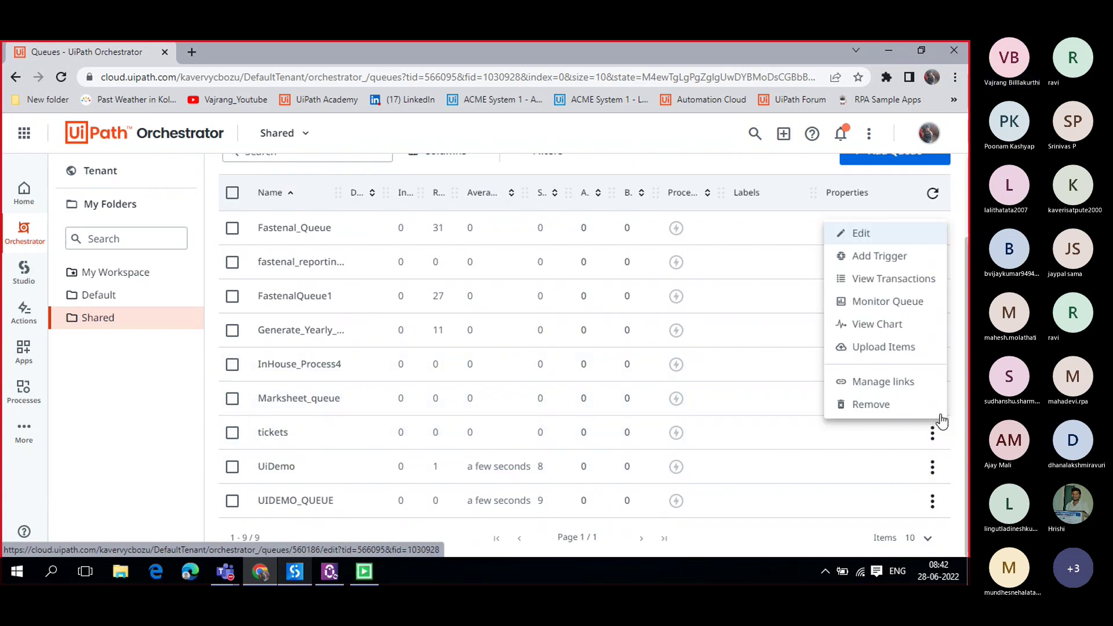
pyautogui.click(912, 280)
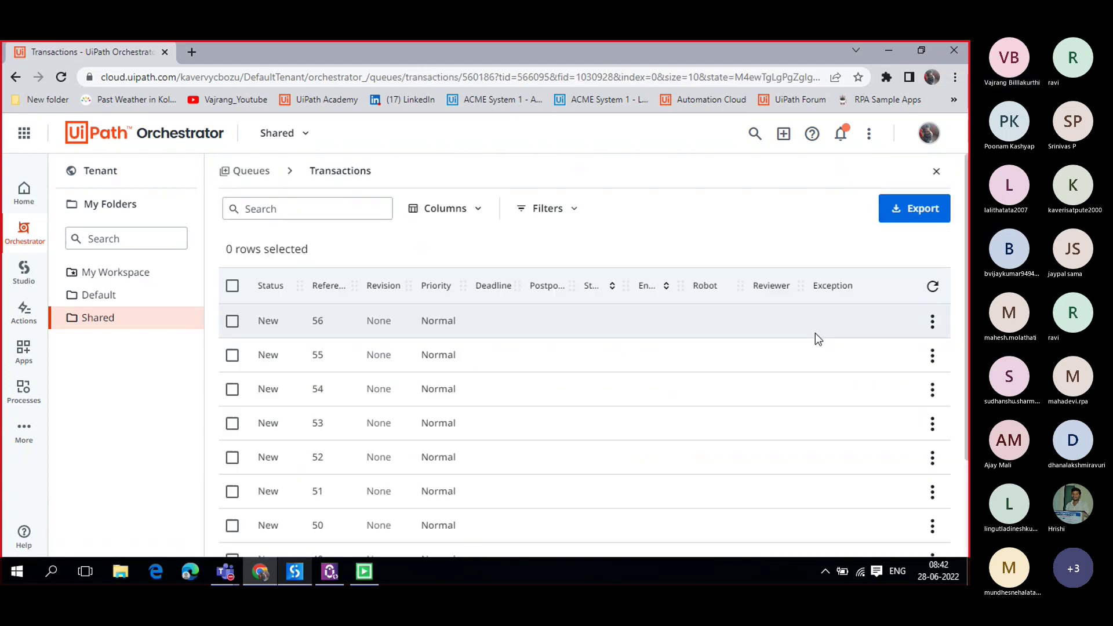
pyautogui.scroll(-3, 688, 393)
pyautogui.scroll(2, 685, 402)
pyautogui.scroll(-2, 685, 403)
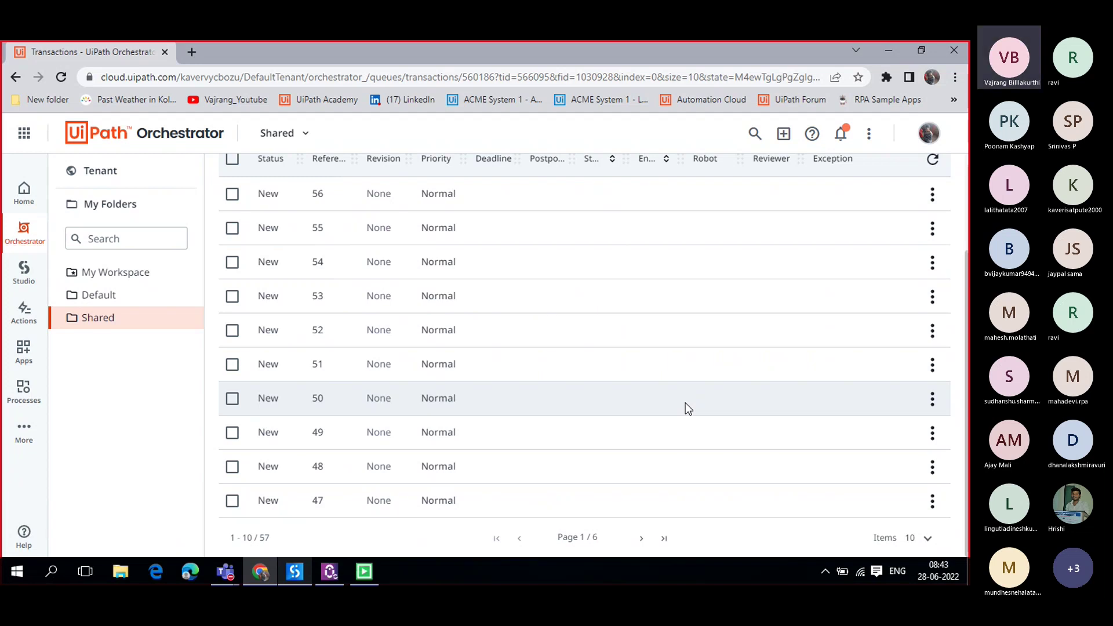
# - Reload the transactions page and view the details of the newest queue item, closing them when done
pyautogui.click(61, 77)
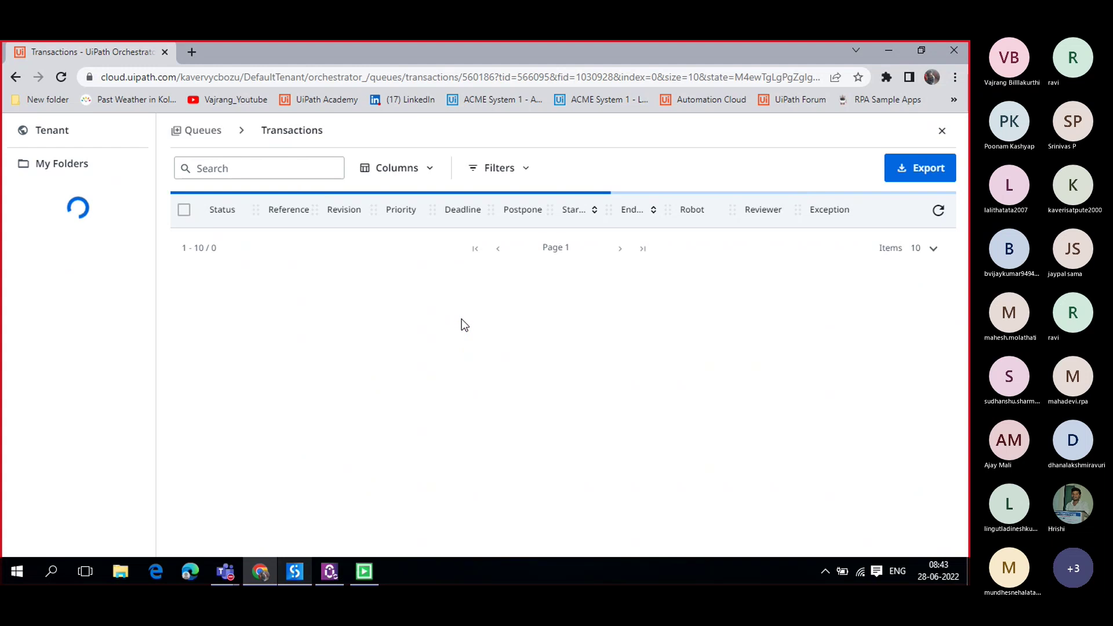
pyautogui.click(932, 320)
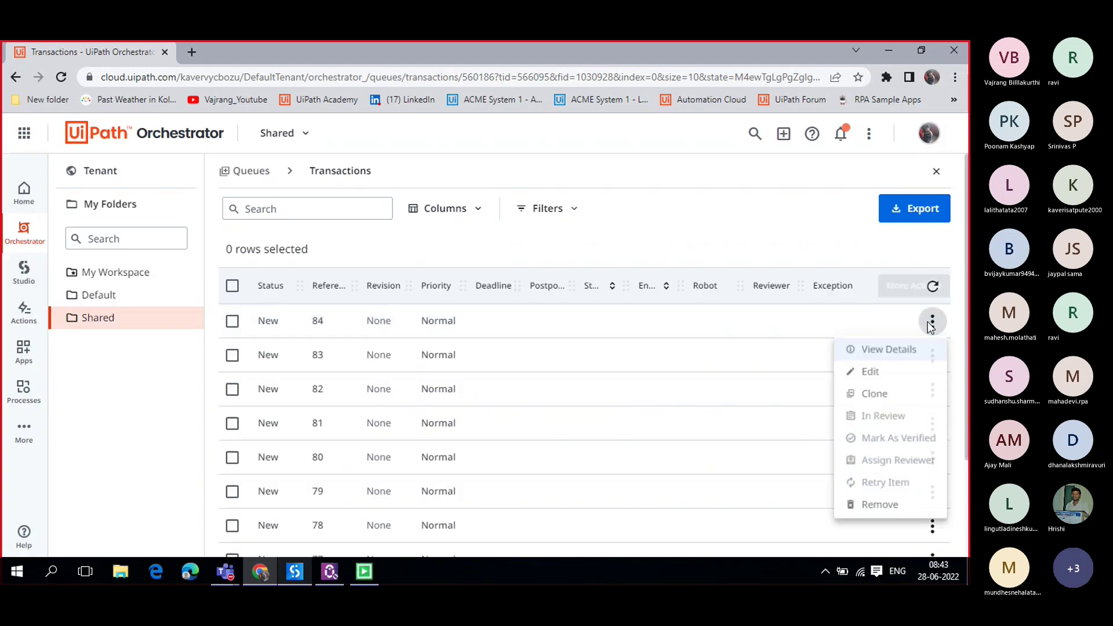
pyautogui.click(903, 351)
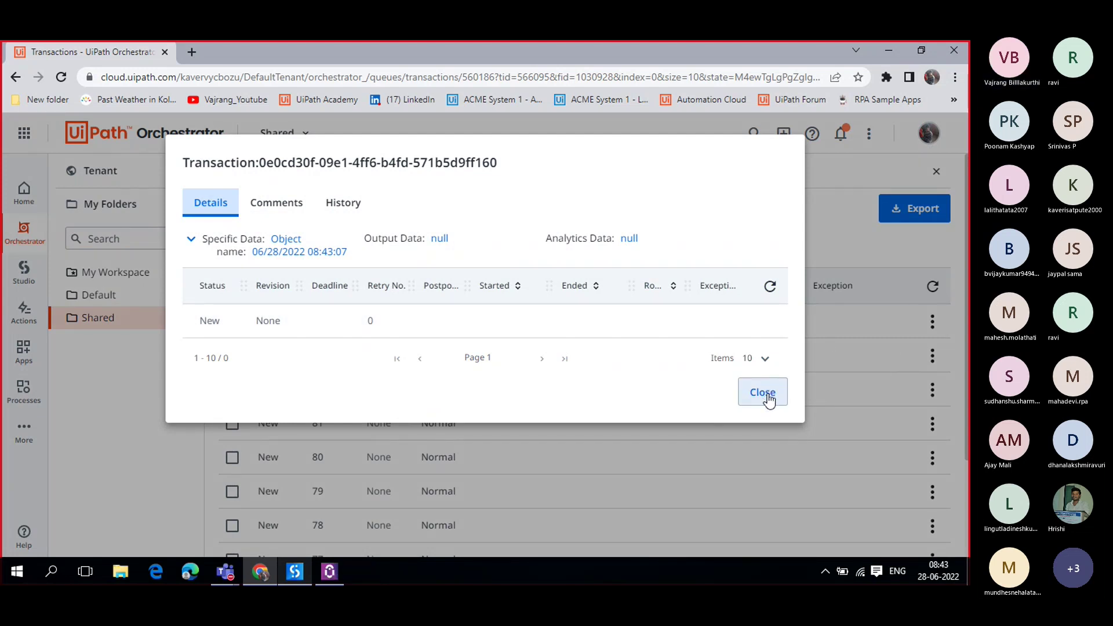
pyautogui.click(762, 393)
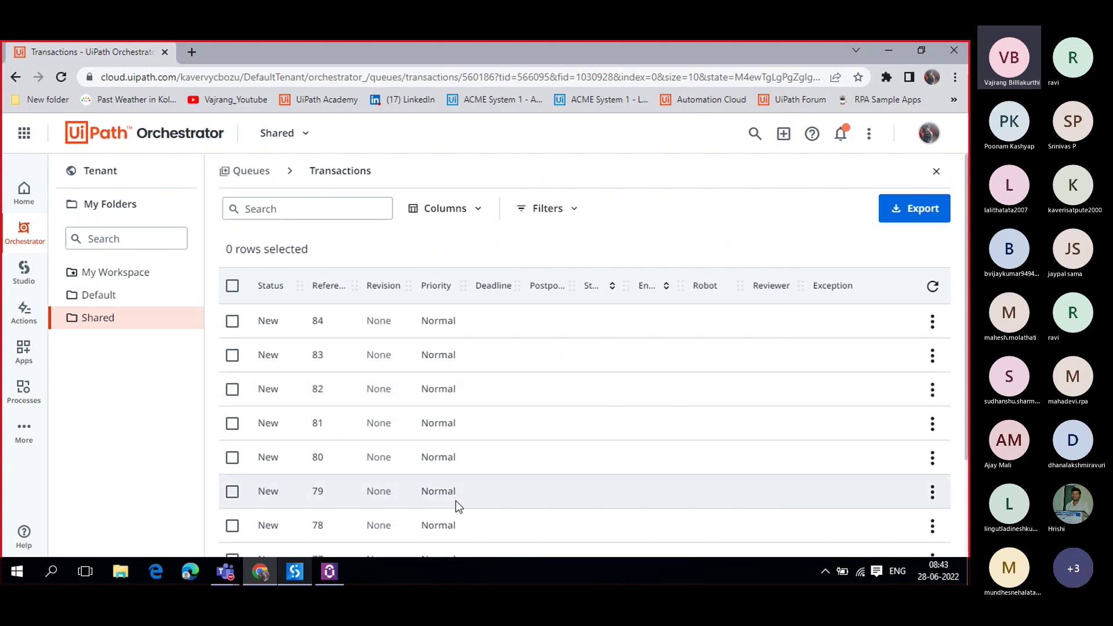
# - Switch to the Teams meeting window and stop sharing the screen
pyautogui.moveTo(215, 571)
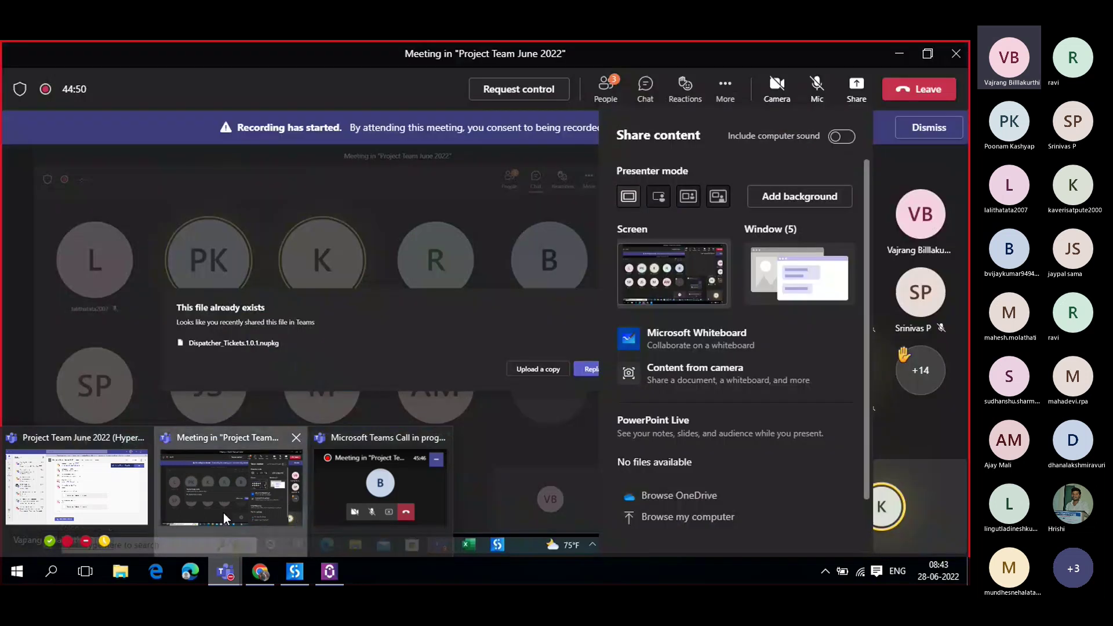
pyautogui.click(224, 512)
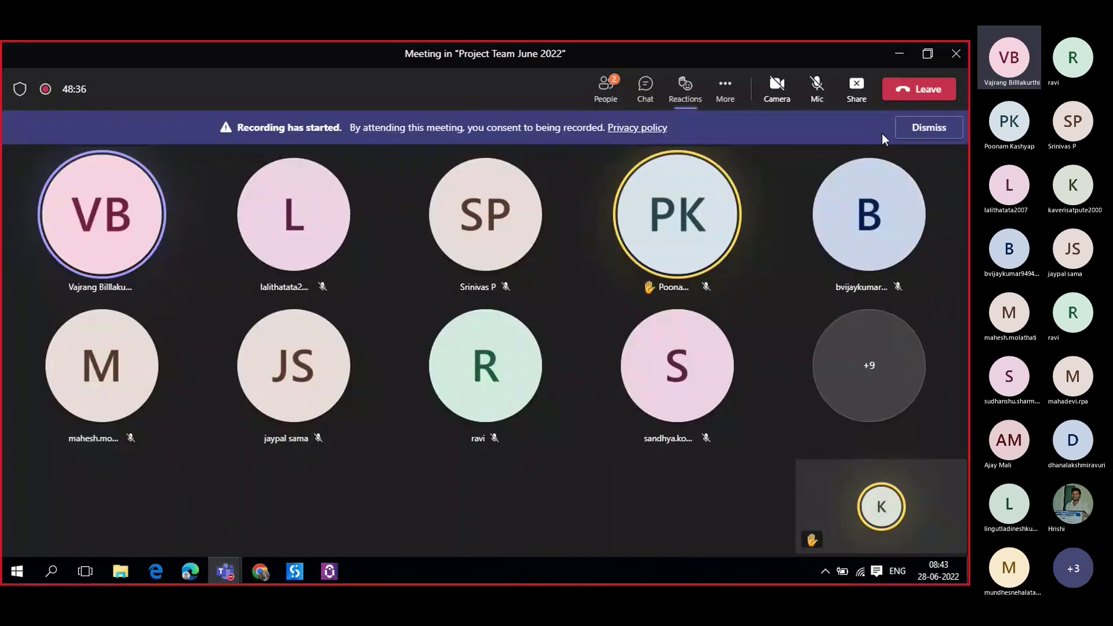
pyautogui.click(857, 87)
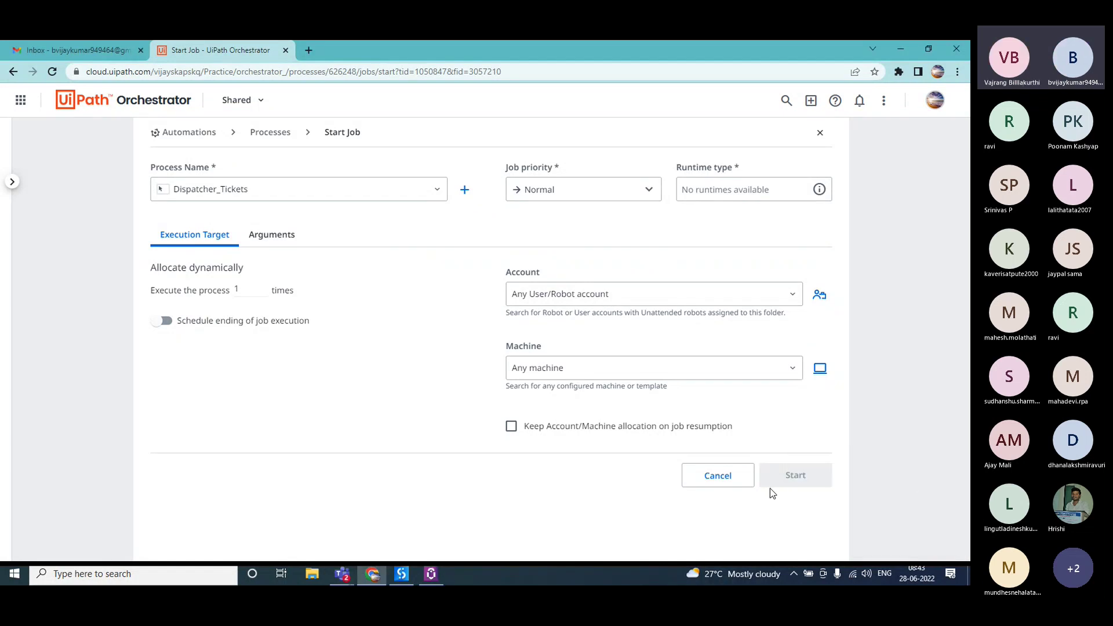
# - Leave the Start Job form, switch to UiPath Assistant, and run the Dispatcher_Tickets process from the refreshed process list
pyautogui.click(186, 136)
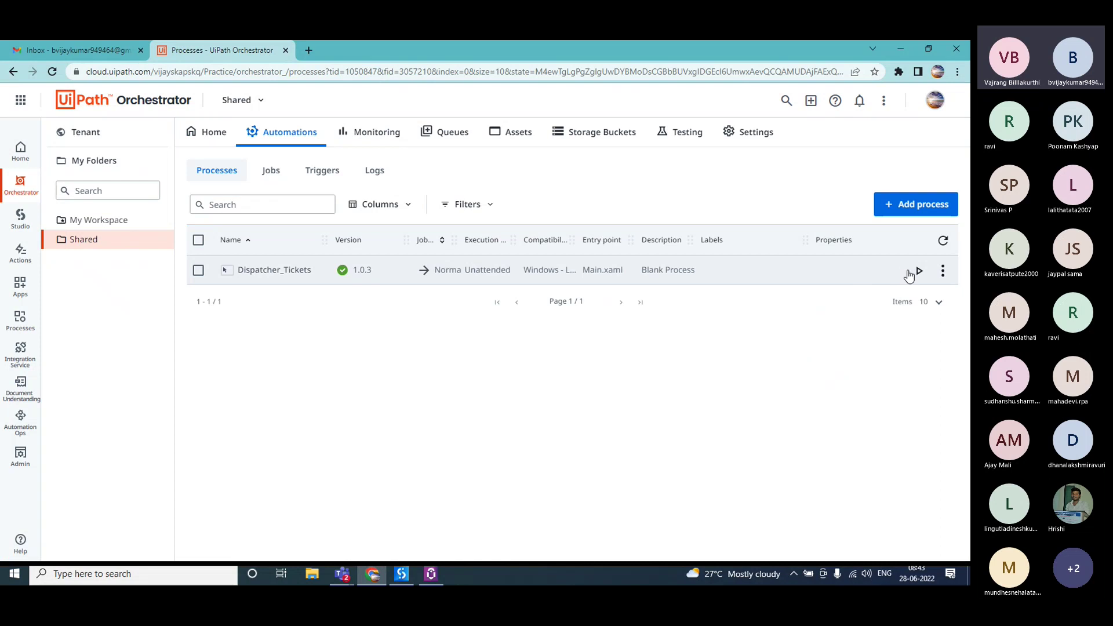
pyautogui.click(431, 574)
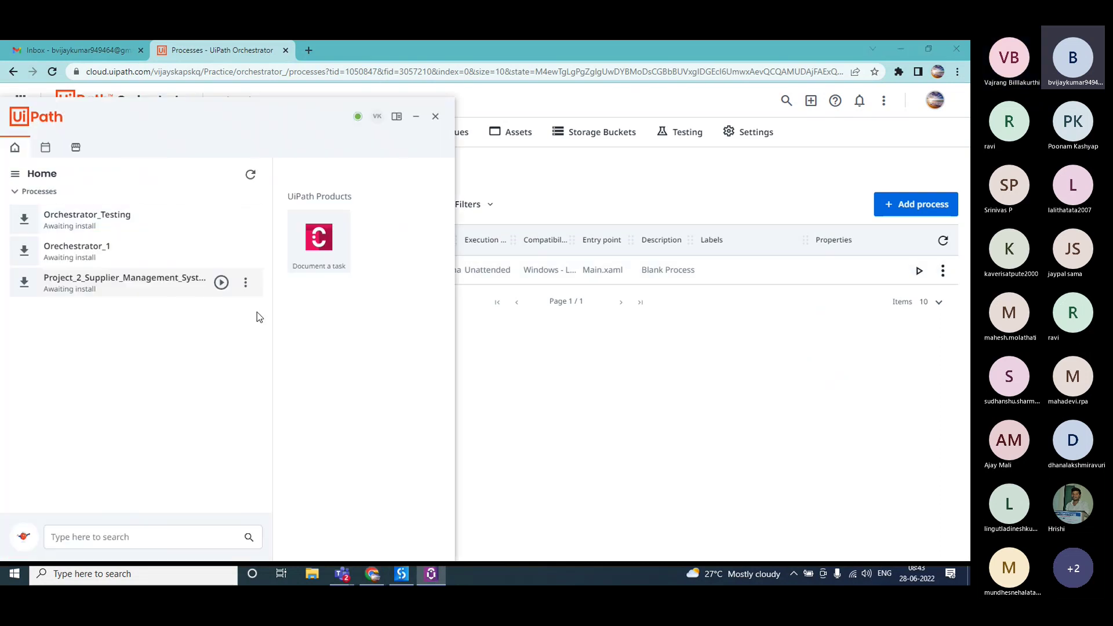
pyautogui.click(251, 175)
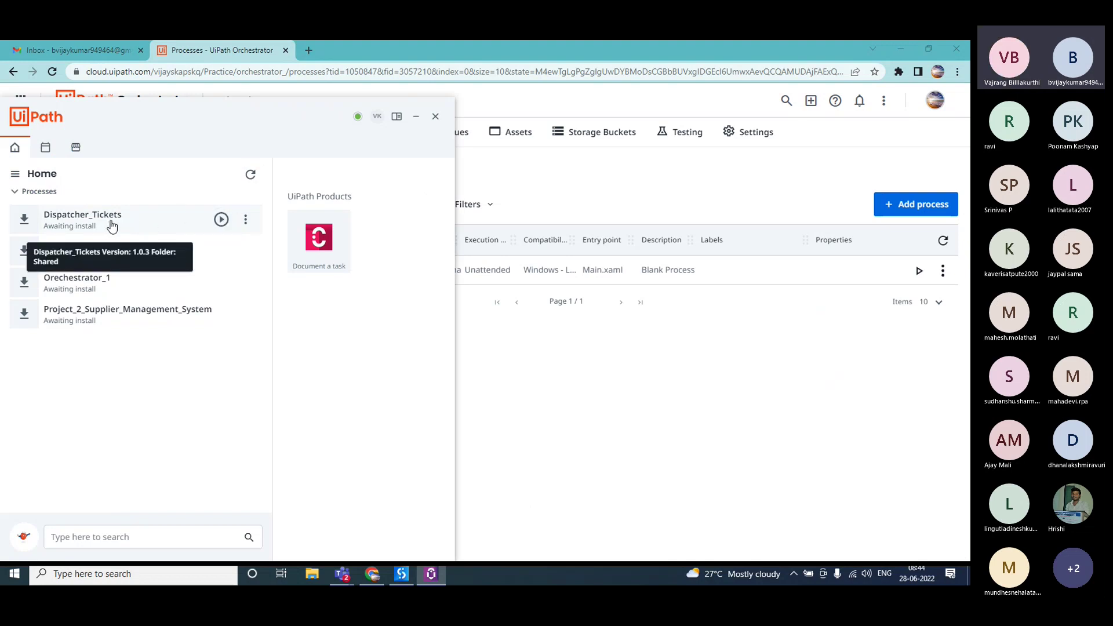
pyautogui.click(221, 219)
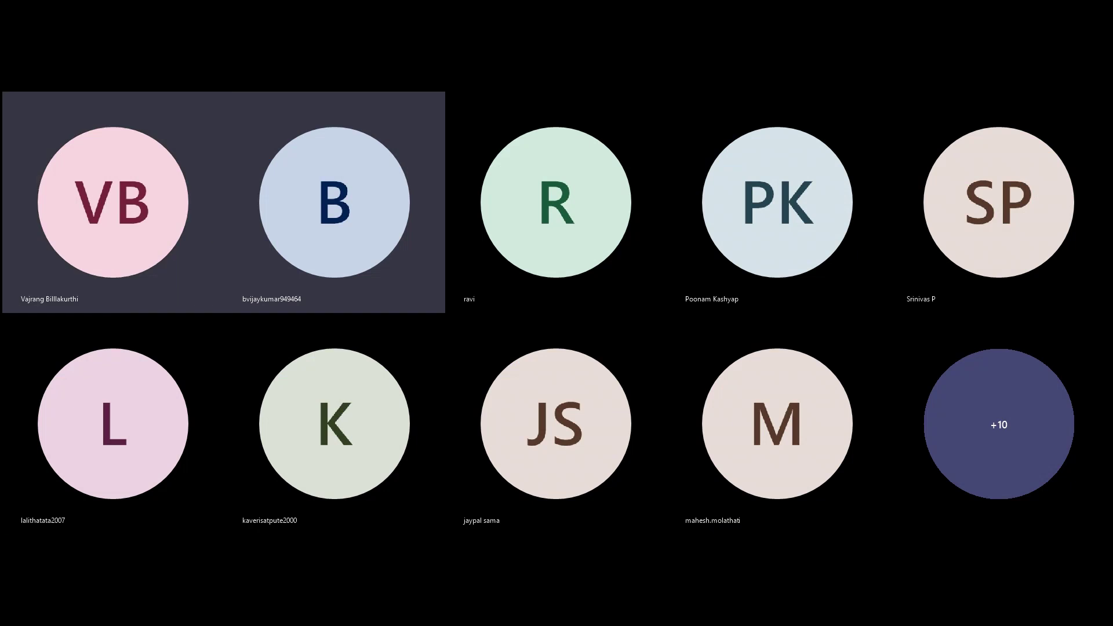
# - Open a second UiPath Studio window alongside the Dispatcher_Tickets project and check the laptop's battery status
pyautogui.press('Return')
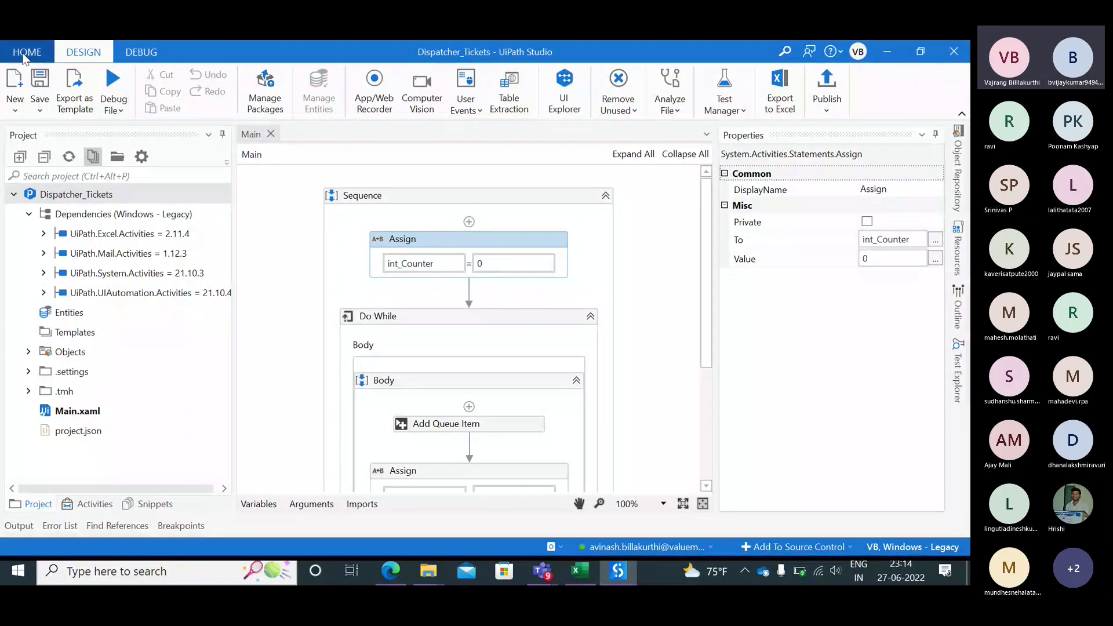
pyautogui.rightClick(619, 561)
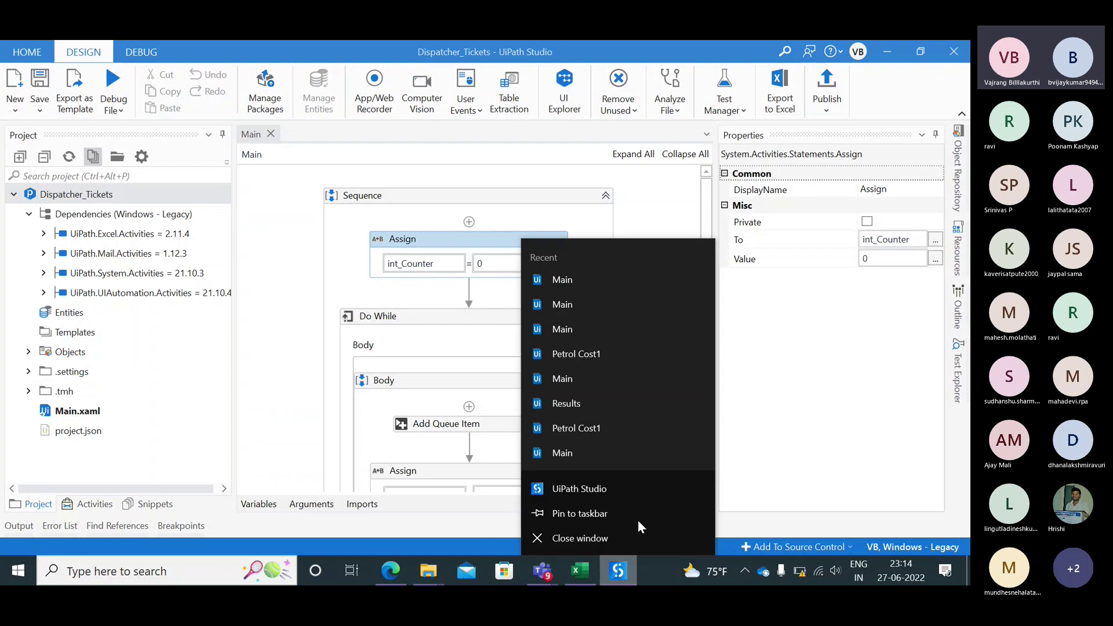
pyautogui.click(580, 488)
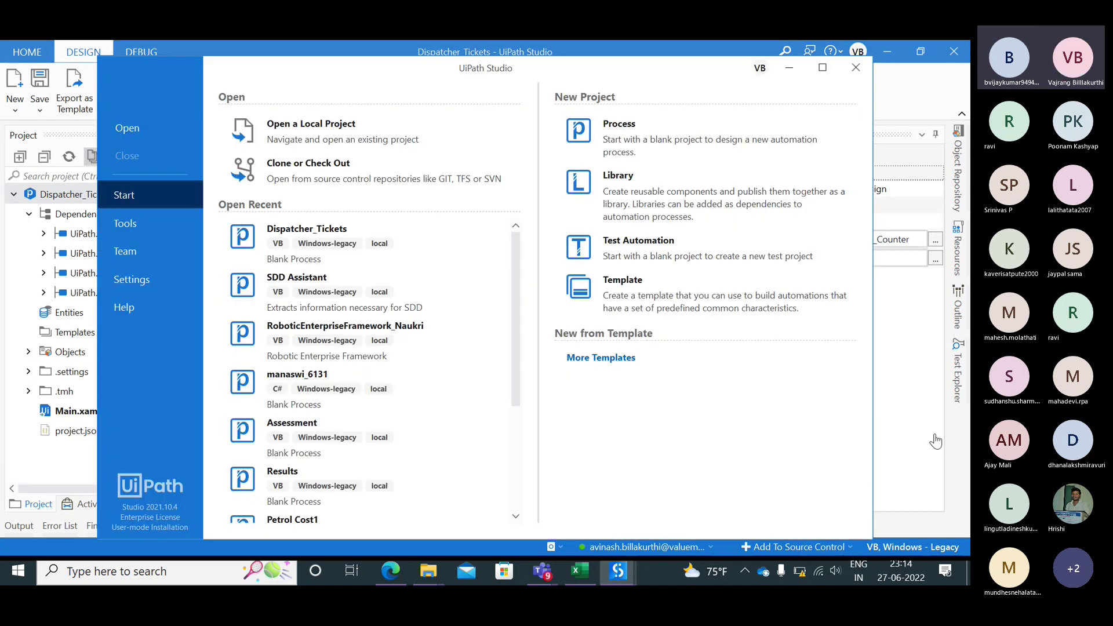
pyautogui.click(802, 572)
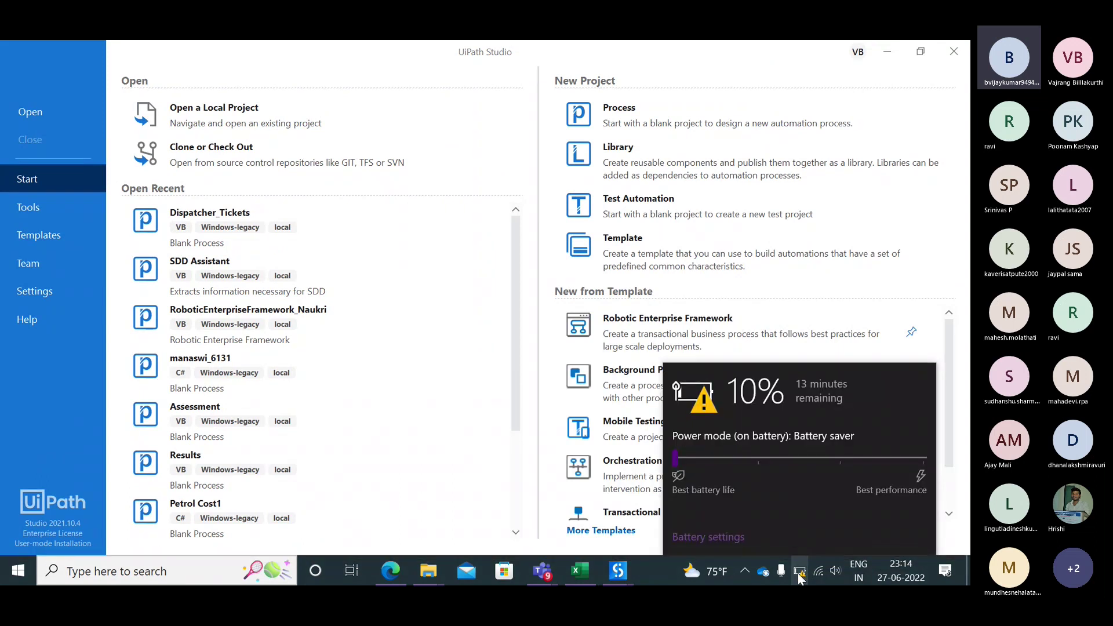
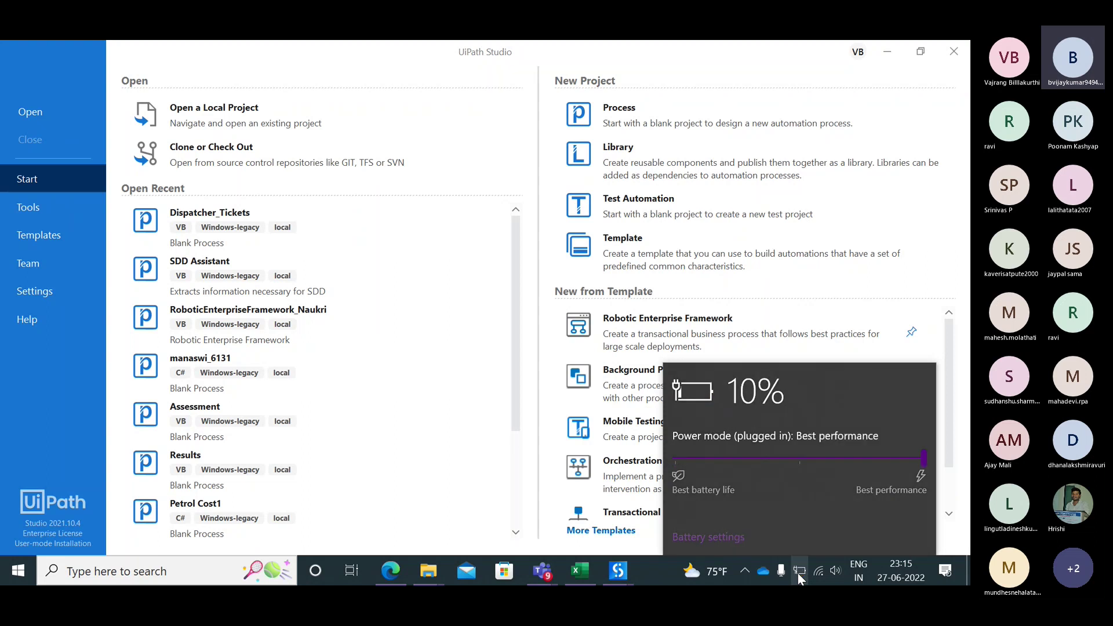
pyautogui.click(798, 572)
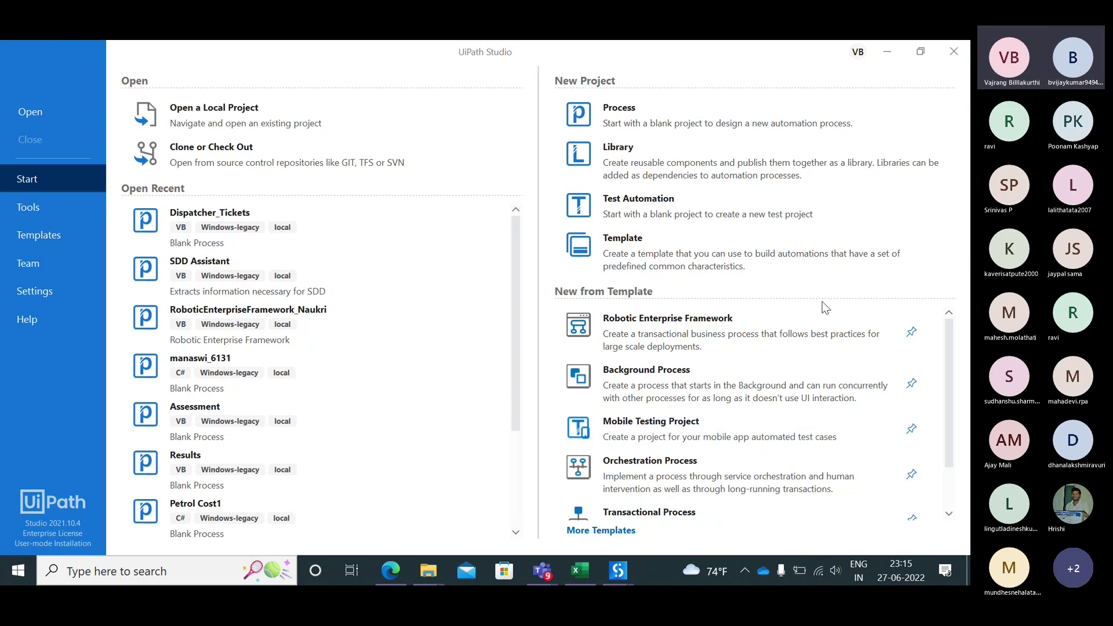
# - Create a new blank process project named Tickets_Performer with the default location, compatibility and language
pyautogui.click(851, 130)
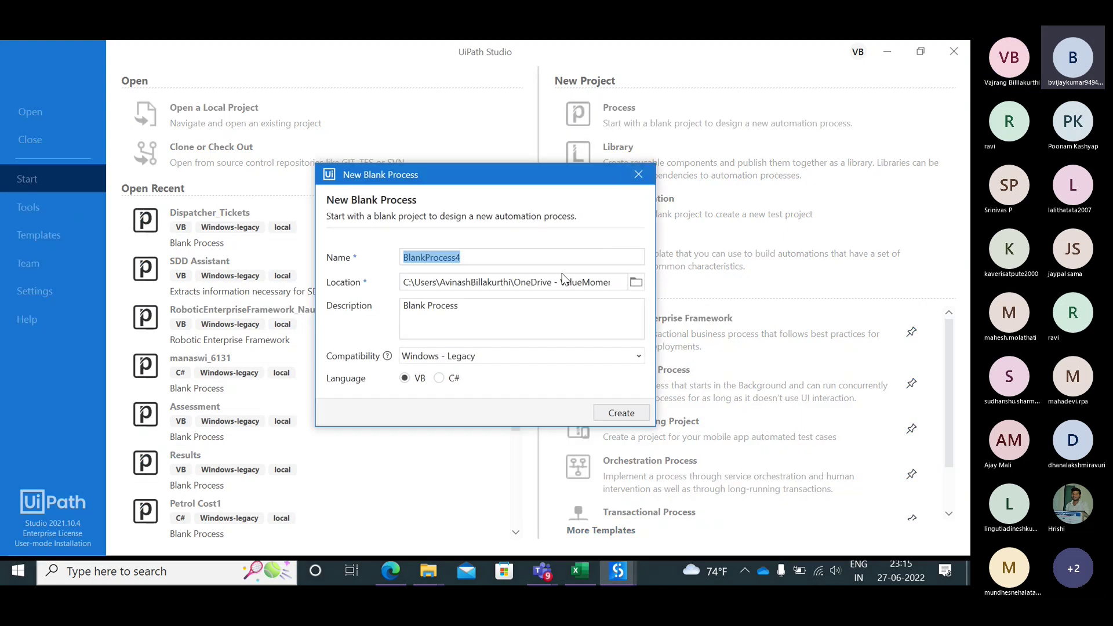
pyautogui.write('Ticke')
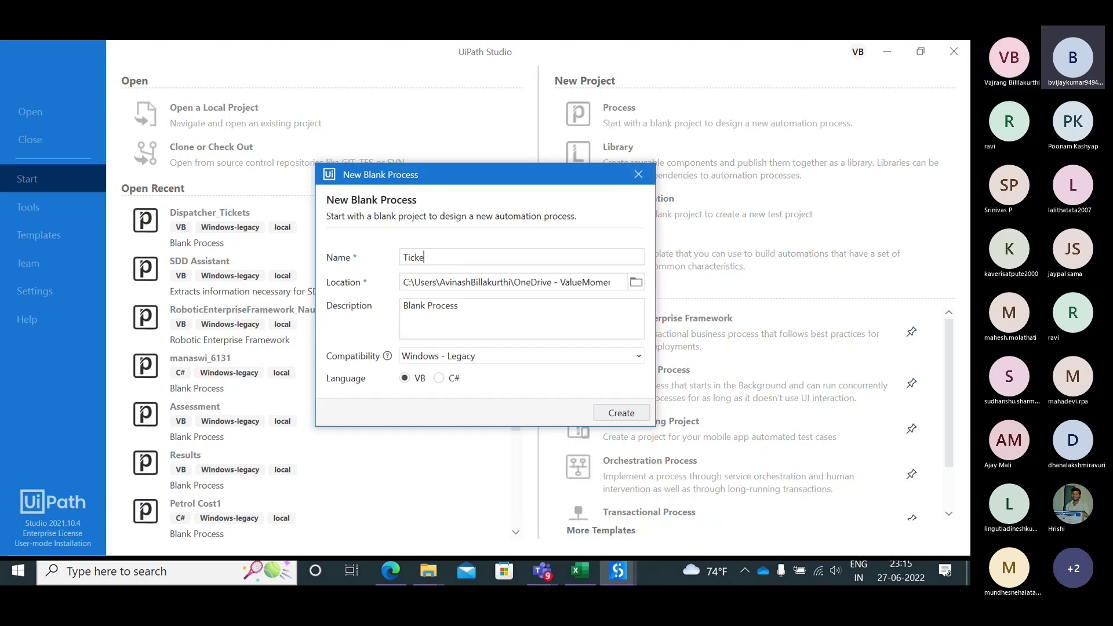
pyautogui.write('ts_per')
pyautogui.press('Return')
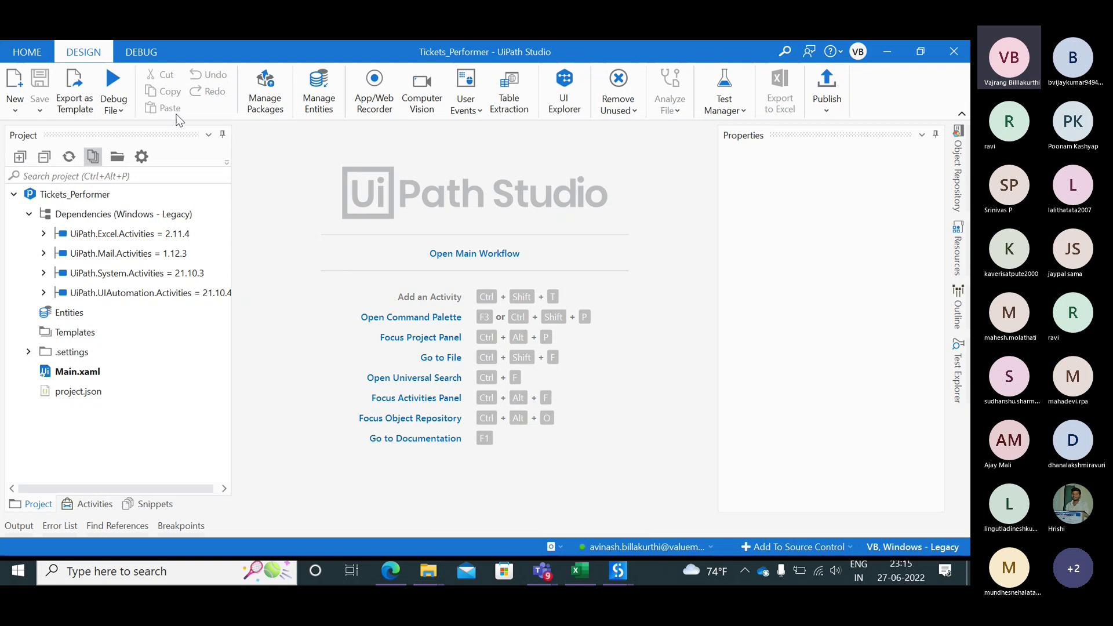
# - Return to the Studio start page and try to delete the Tickets_Performer project folder from the UiPath documents folder
pyautogui.click(23, 53)
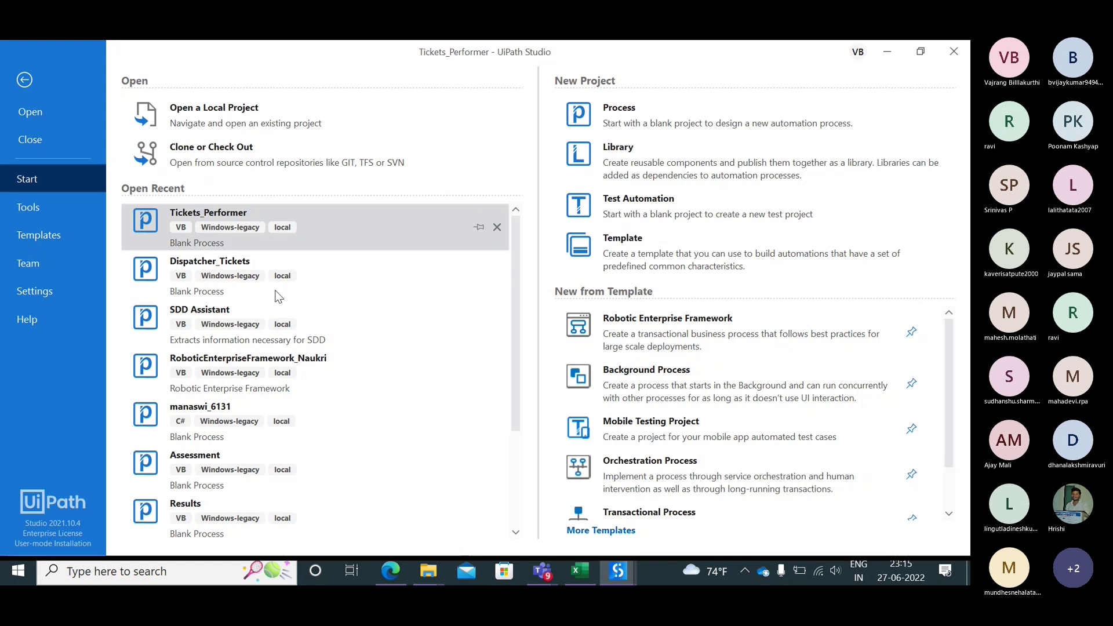
pyautogui.moveTo(428, 571)
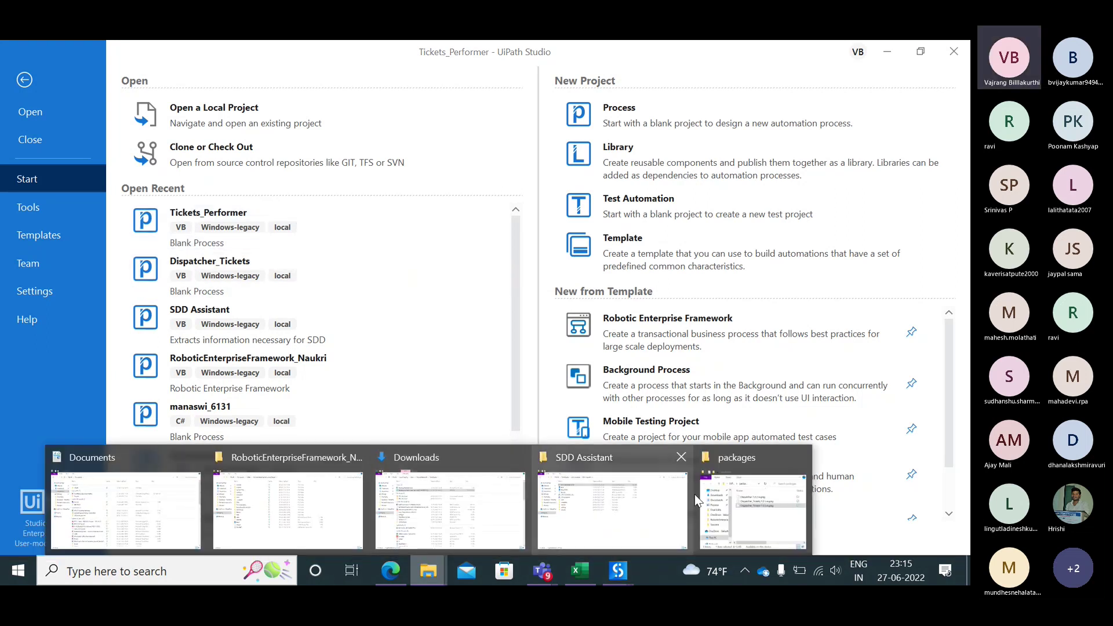
pyautogui.click(696, 494)
pyautogui.click(647, 133)
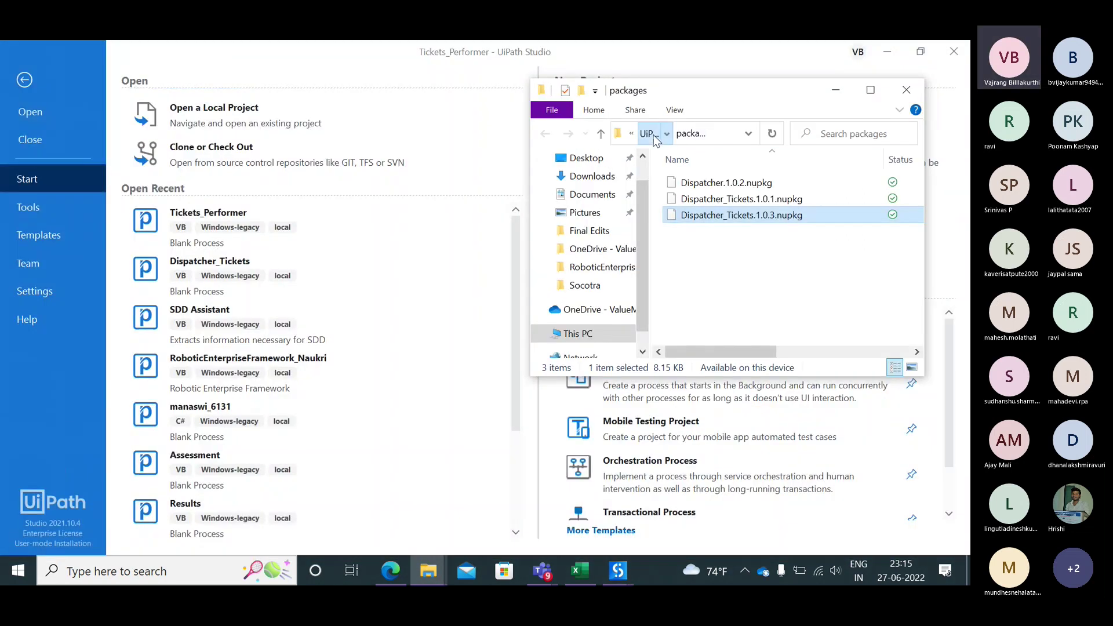
pyautogui.scroll(-2, 723, 300)
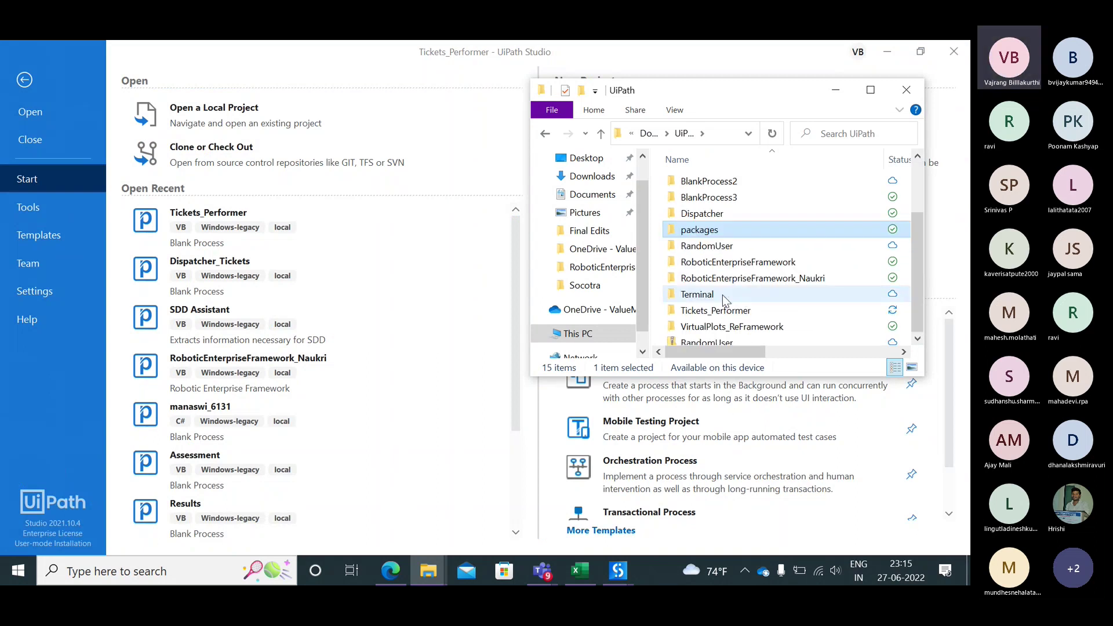
pyautogui.rightClick(719, 294)
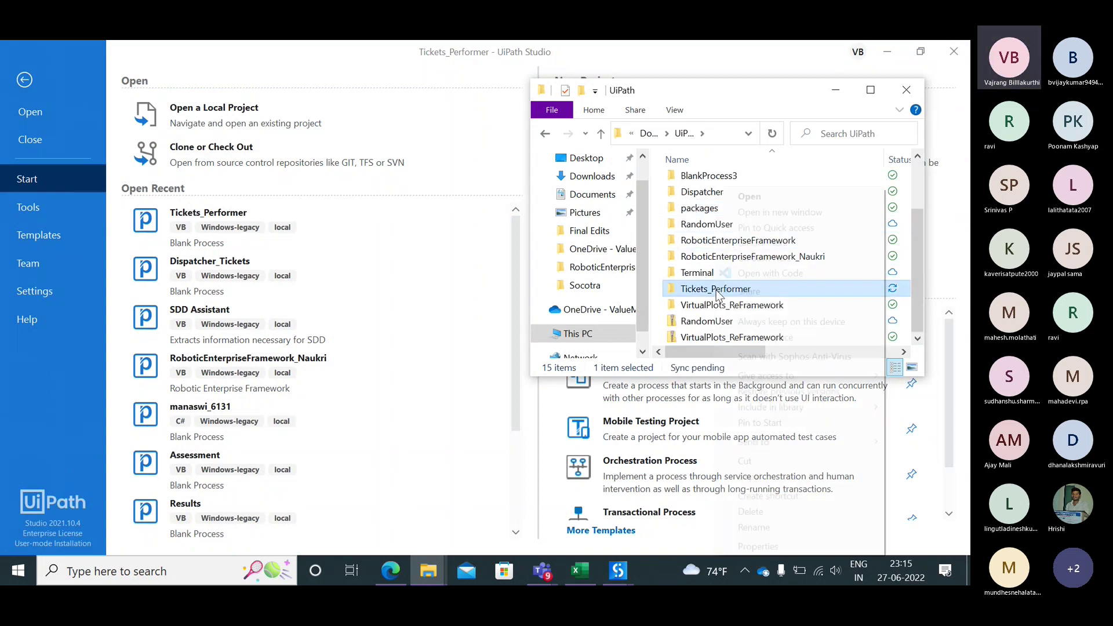
pyautogui.click(771, 513)
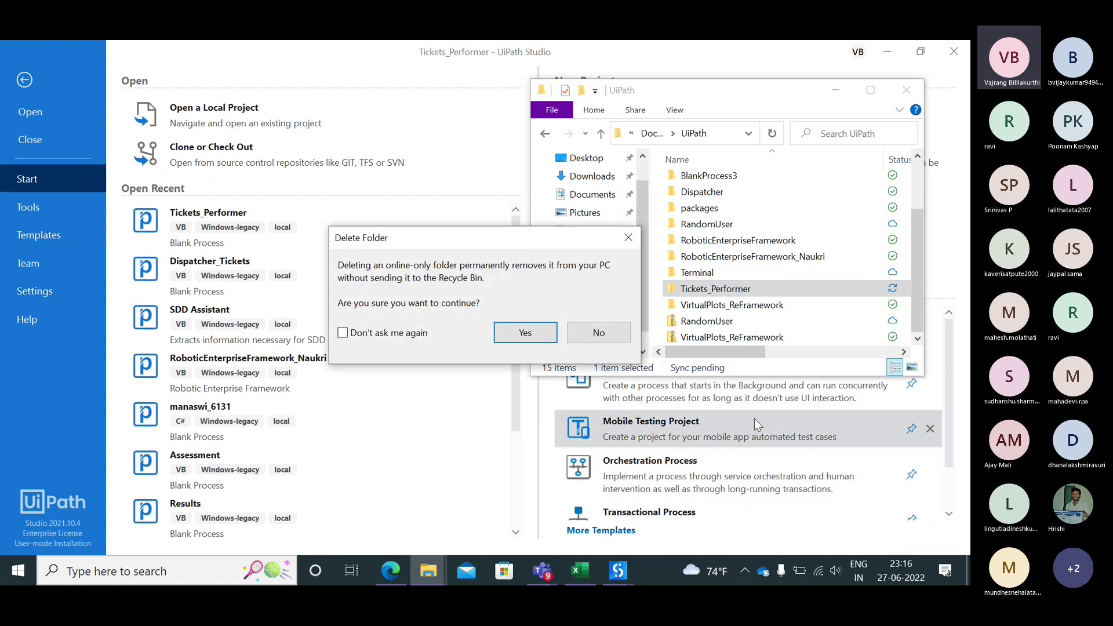
pyautogui.press('Return')
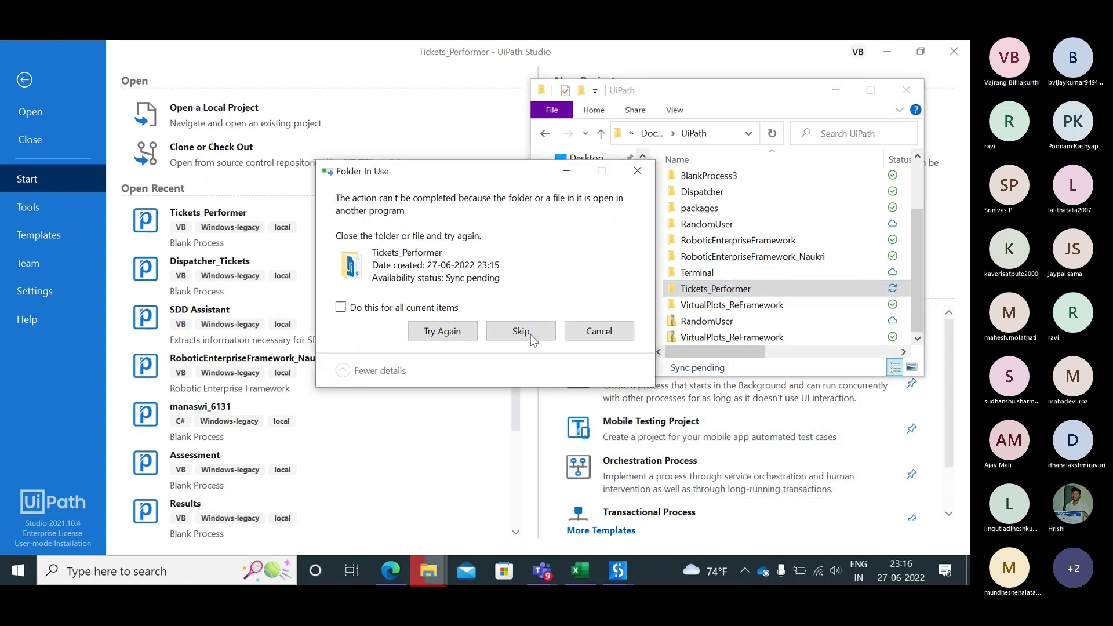
pyautogui.click(518, 329)
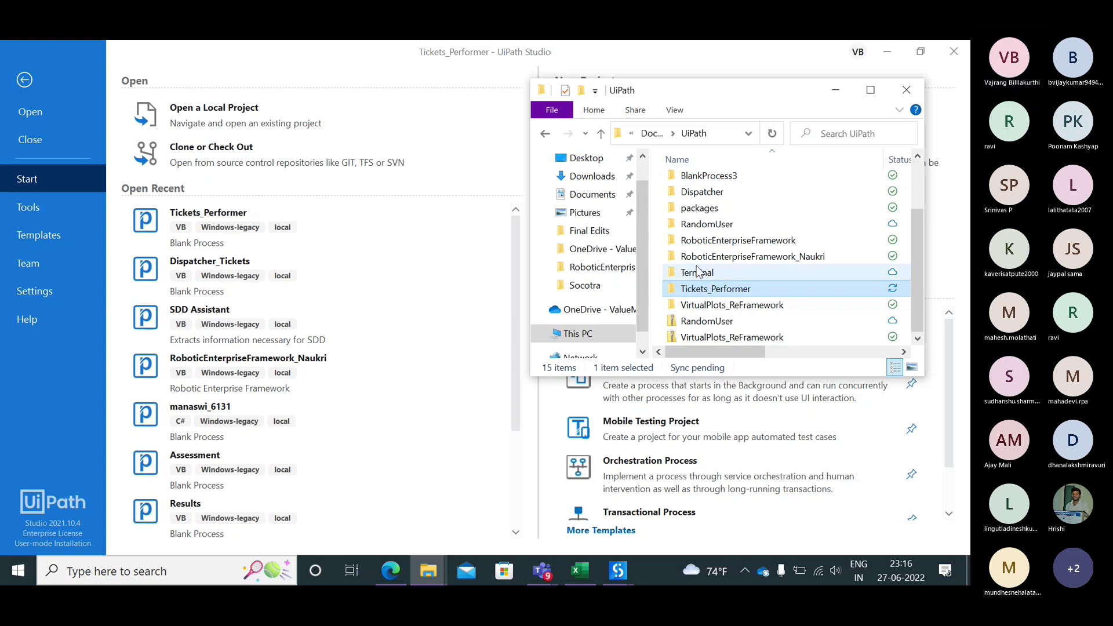
pyautogui.click(836, 92)
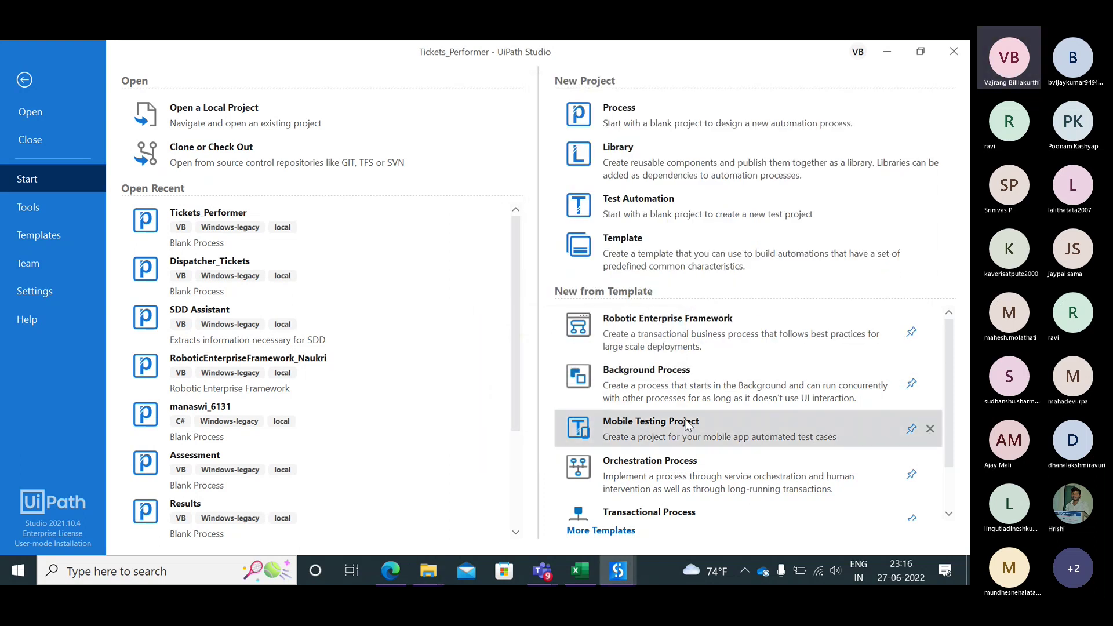
# - Create a project from the Robotic Enterprise Framework template named RoboticEnterpriseFramework_TicketPerformer, using VB
pyautogui.click(671, 344)
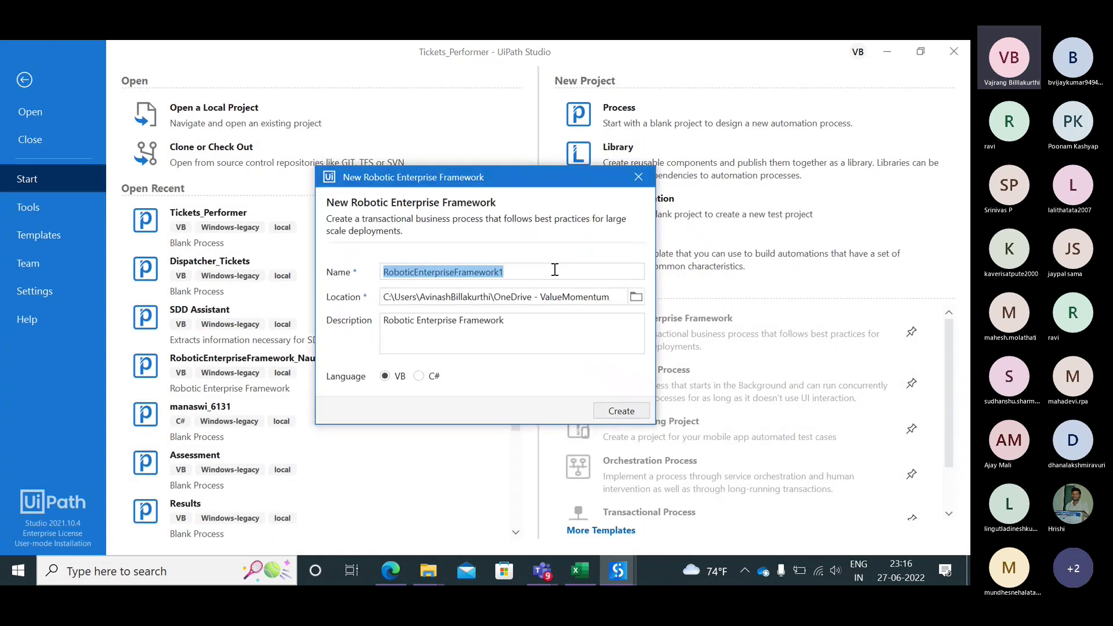
pyautogui.click(555, 269)
pyautogui.press('BackSpace')
pyautogui.write('_TicketPerformer')
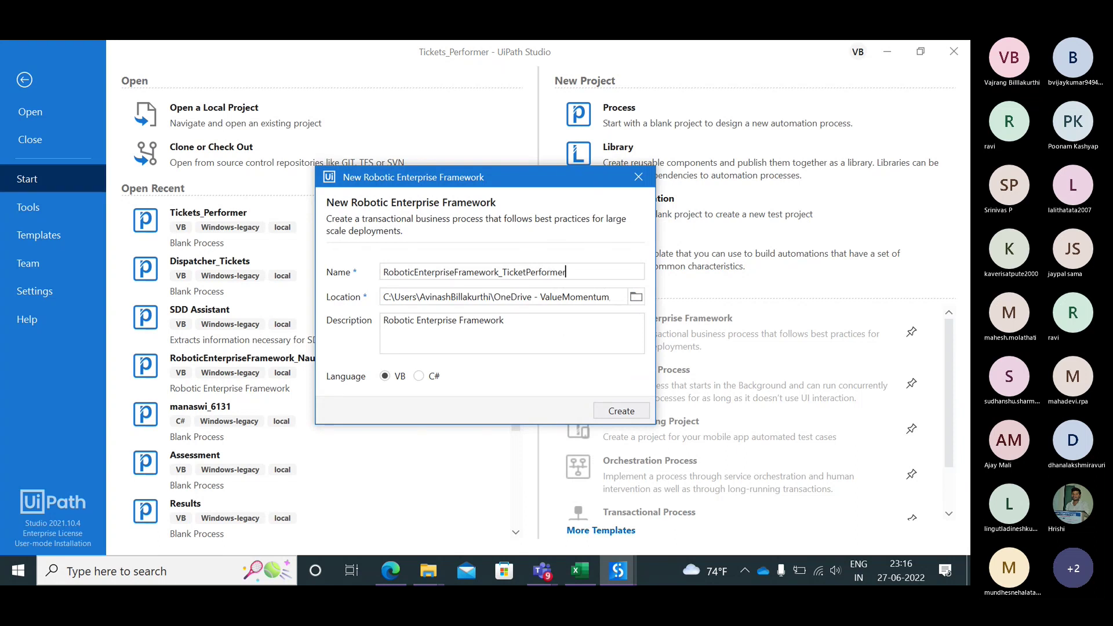
pyautogui.click(609, 415)
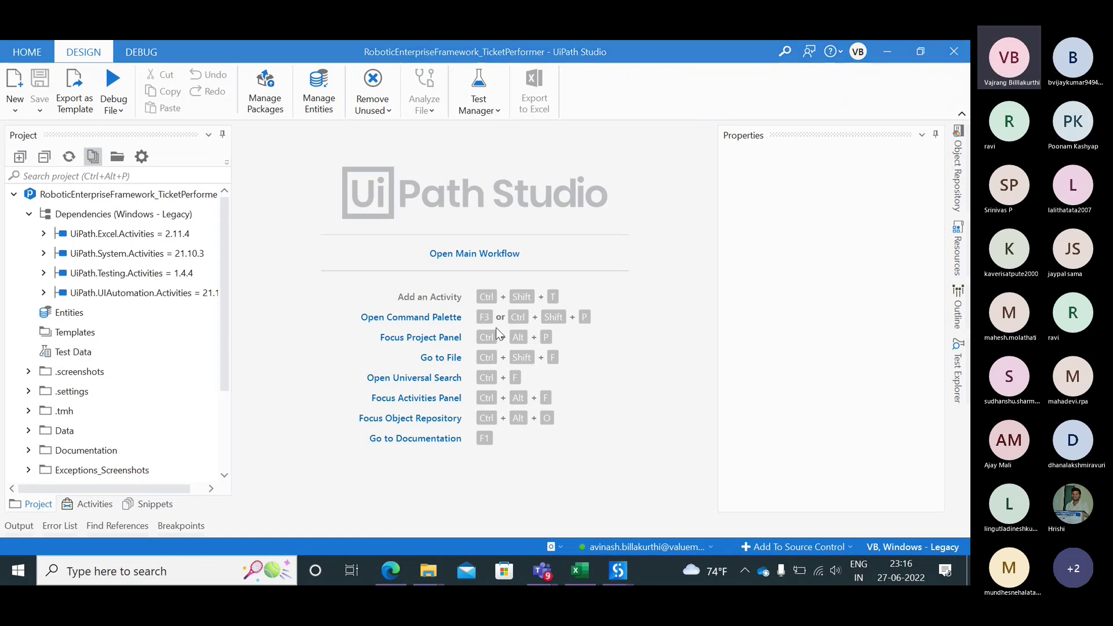
# - Open the performer project's Main workflow and look through its variables and arguments
pyautogui.click(474, 255)
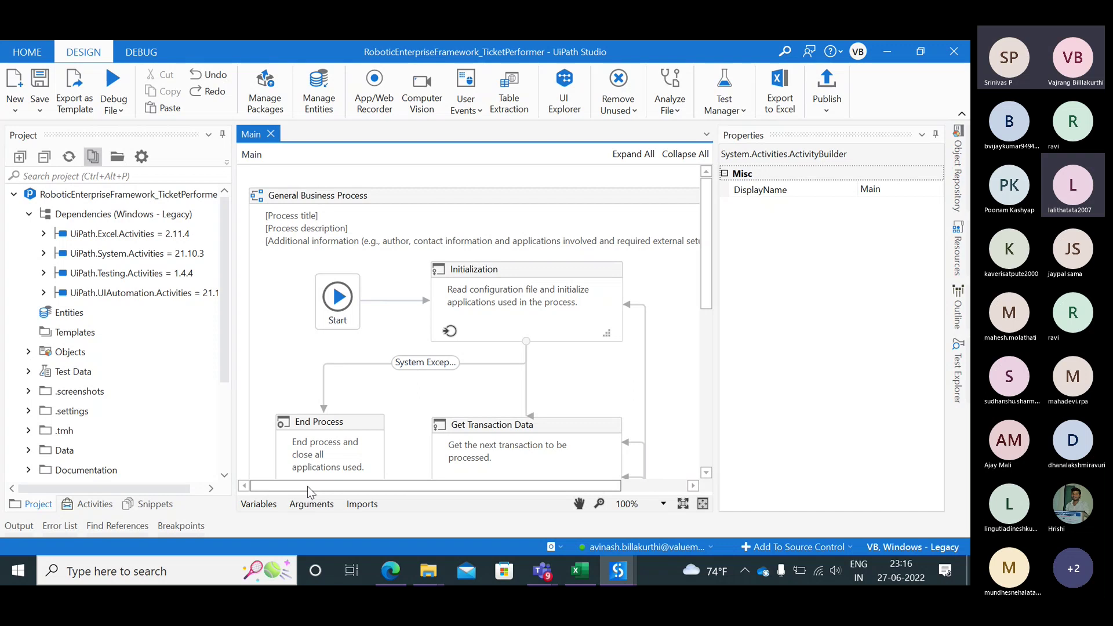
pyautogui.click(258, 503)
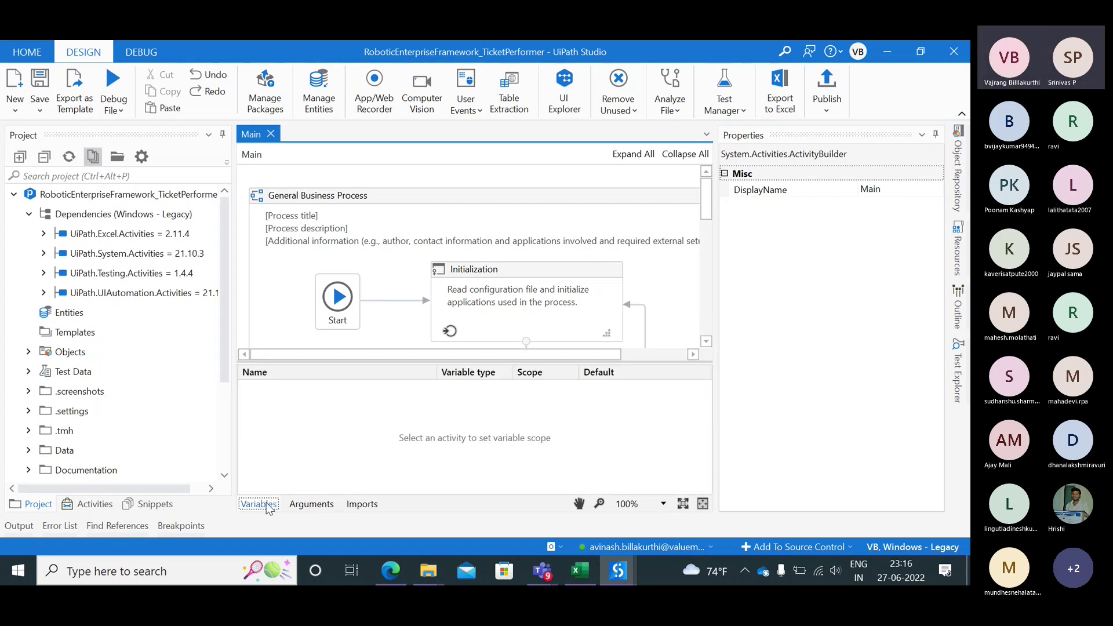
pyautogui.click(268, 506)
pyautogui.click(307, 504)
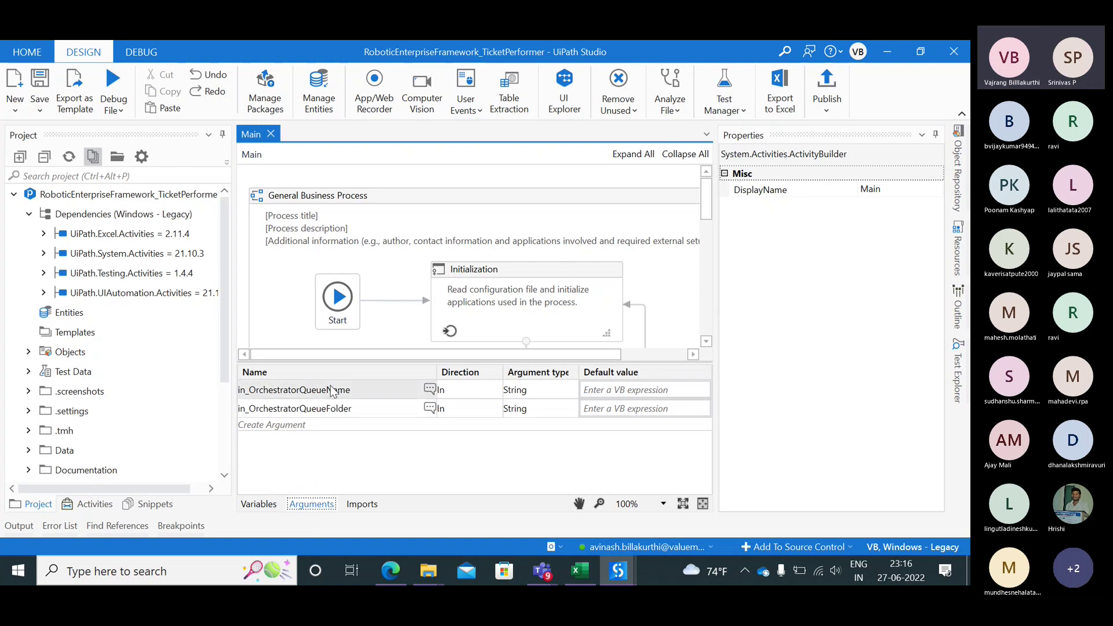
pyautogui.click(309, 502)
# - Go into the Process Transaction state and open the Framework\Process.xaml workflow that it invokes
pyautogui.scroll(-5, 500, 380)
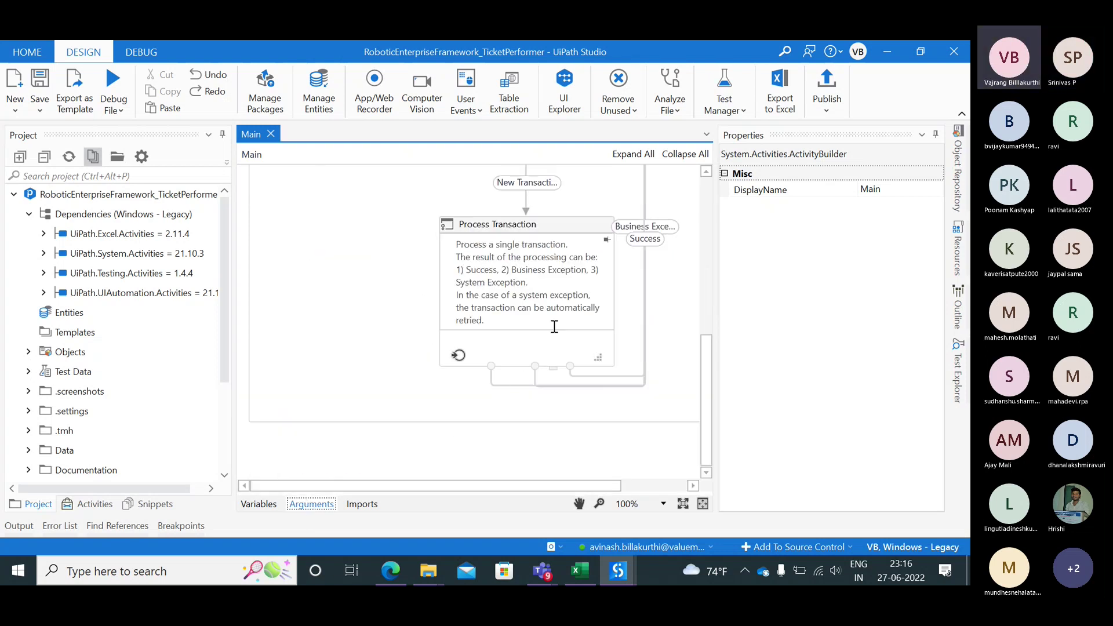
pyautogui.doubleClick(528, 279)
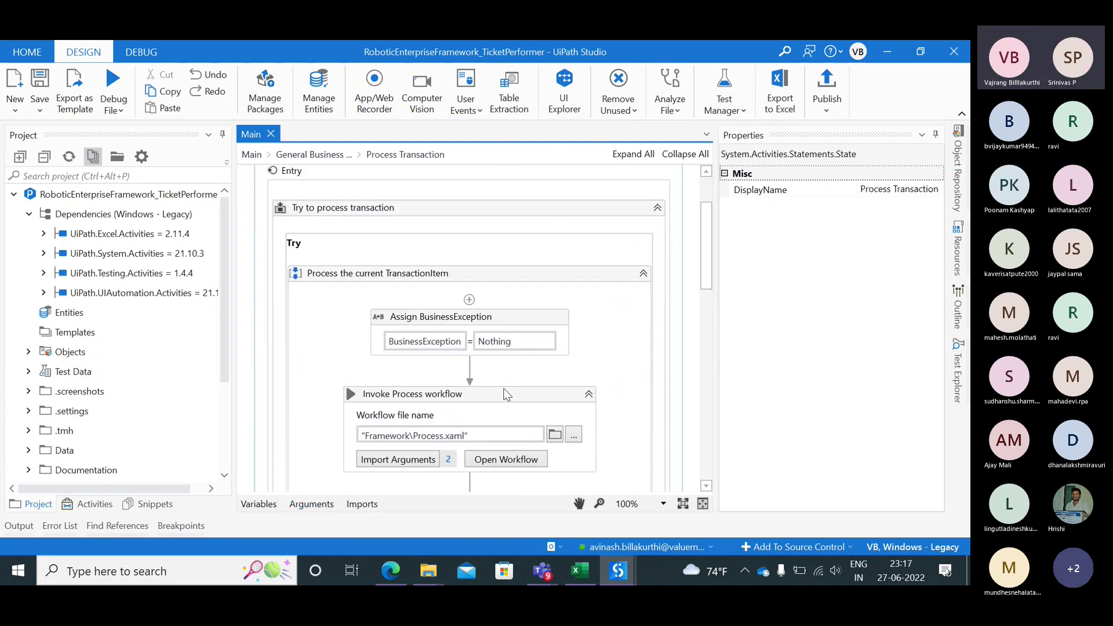
pyautogui.scroll(-5, 504, 390)
pyautogui.click(341, 155)
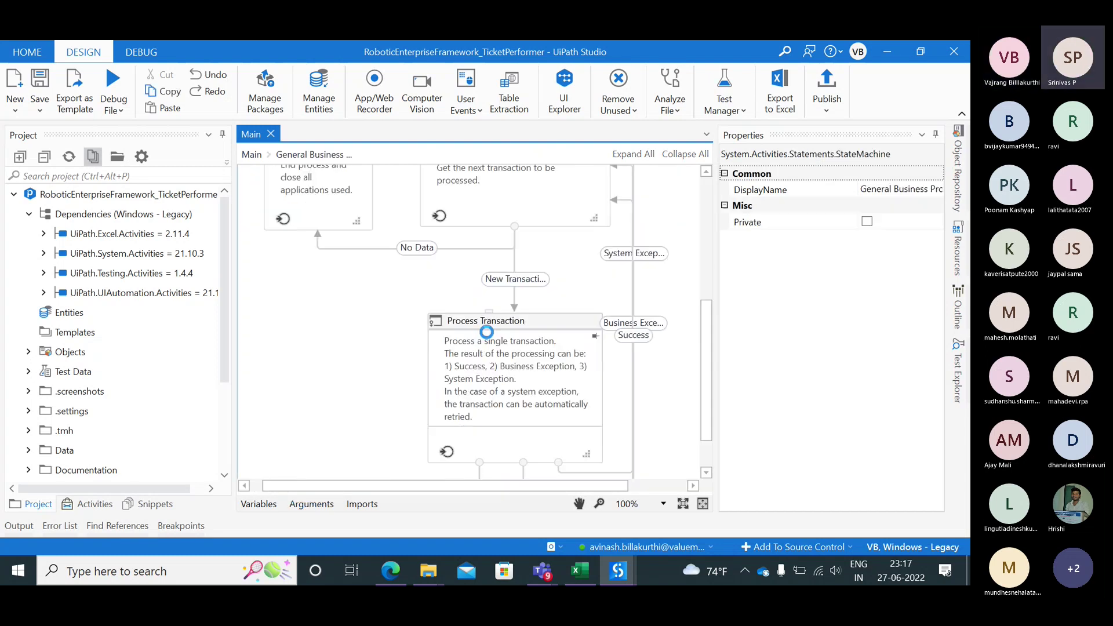
pyautogui.doubleClick(520, 391)
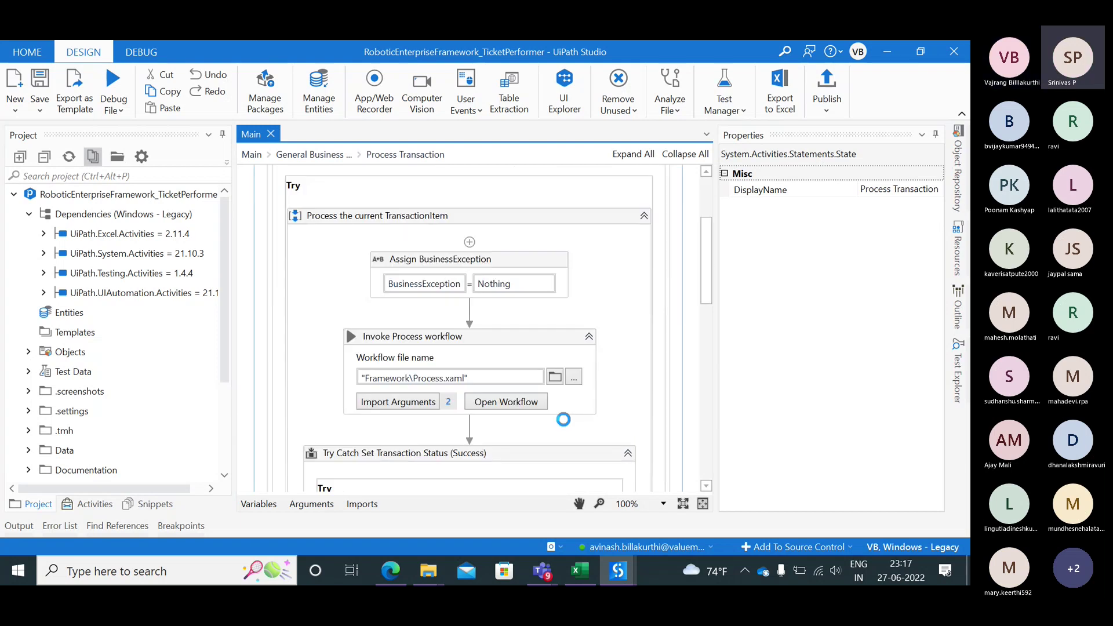
pyautogui.scroll(5, 527, 347)
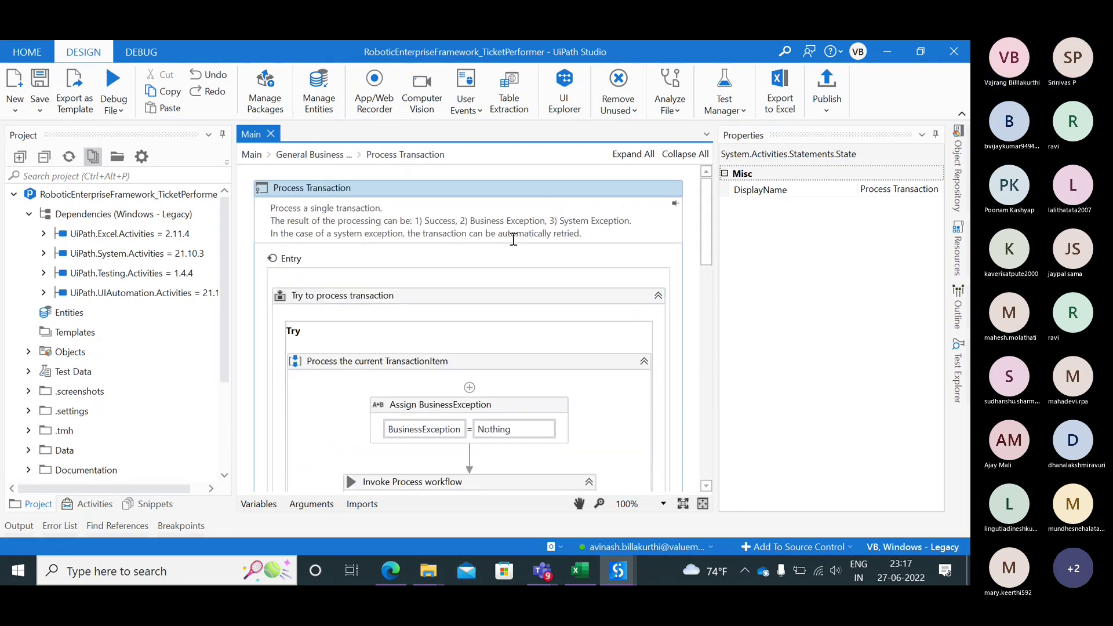
pyautogui.scroll(-10, 513, 239)
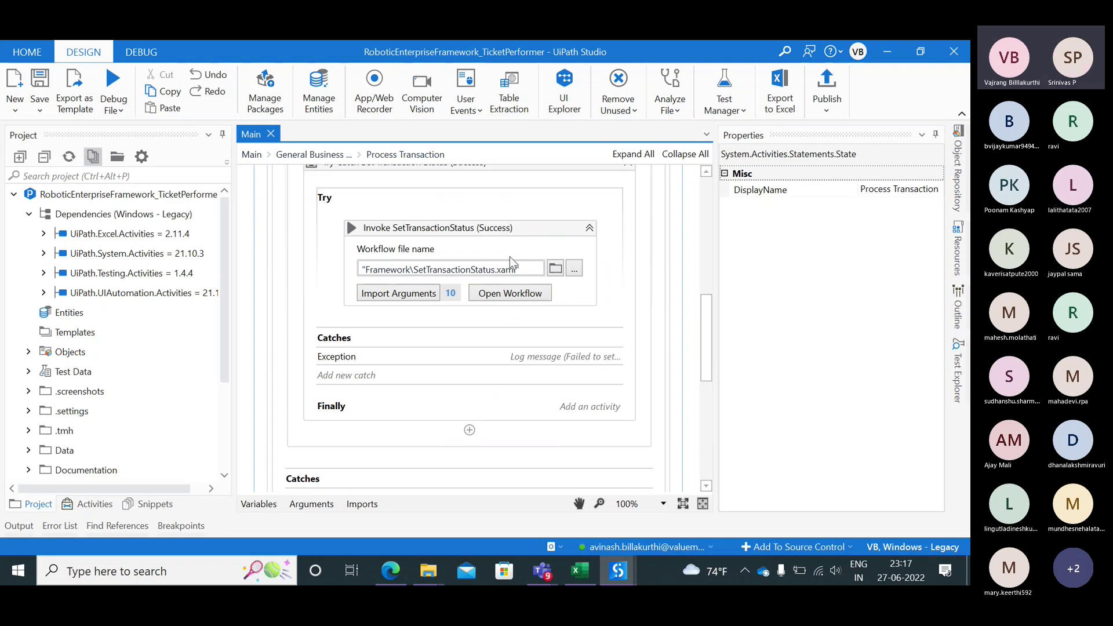
pyautogui.scroll(5, 508, 260)
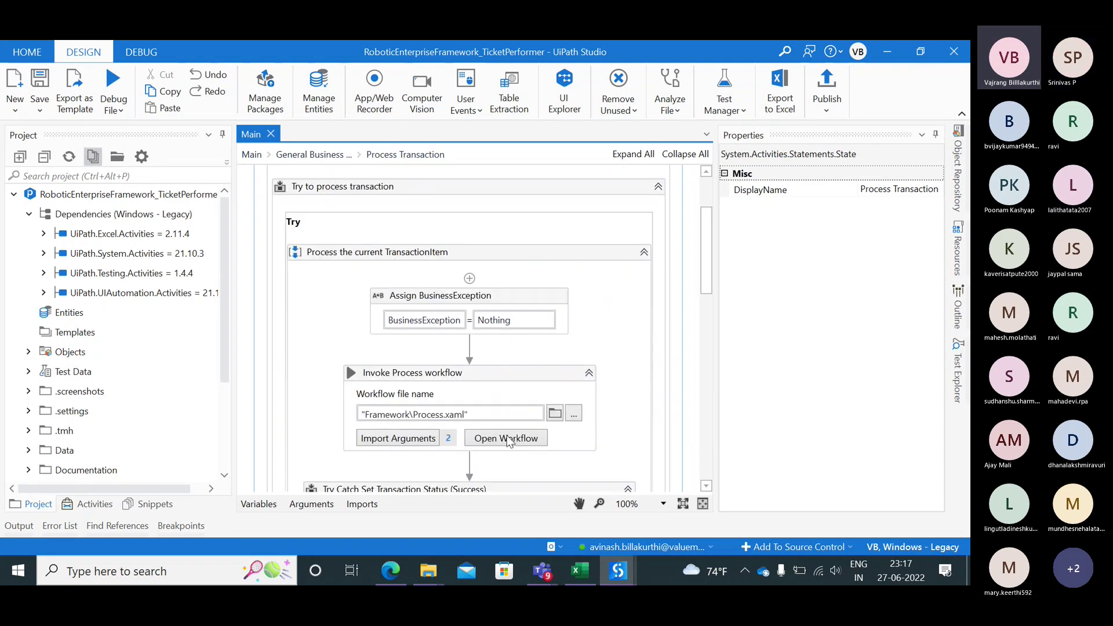
pyautogui.click(513, 401)
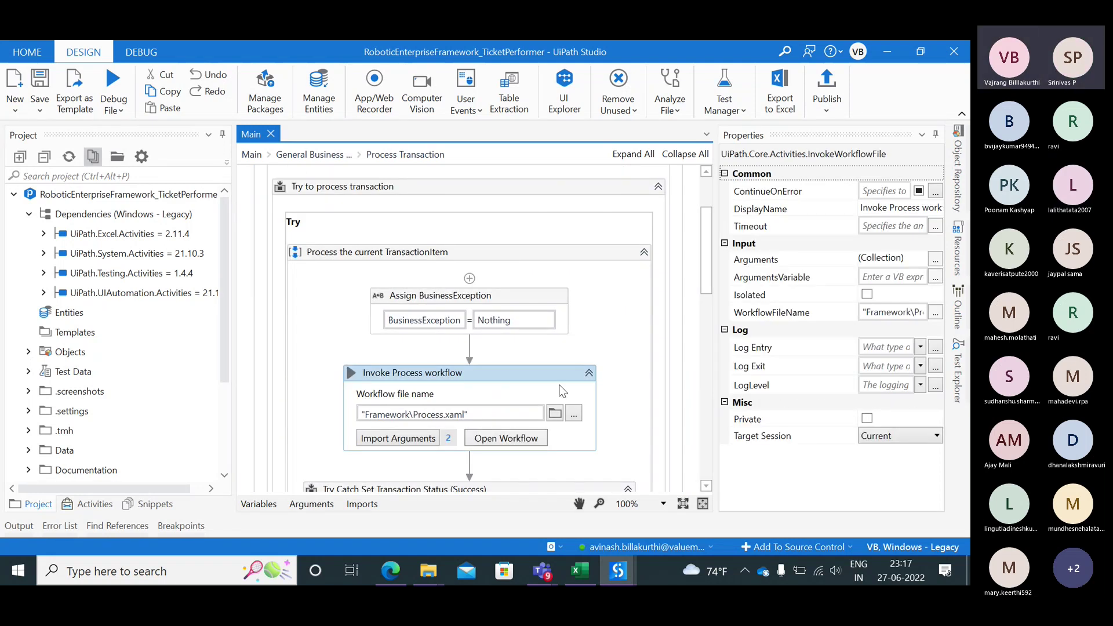
pyautogui.click(519, 438)
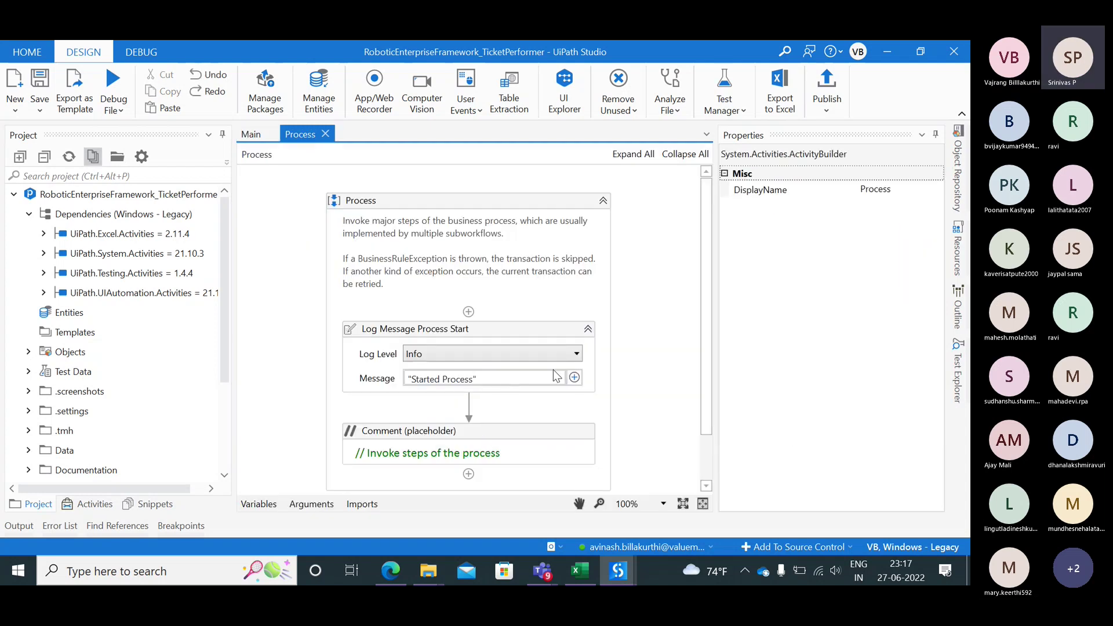
# - Add a Log Message activity after the comment placeholder in the Process sequence
pyautogui.scroll(-2, 551, 376)
pyautogui.click(469, 419)
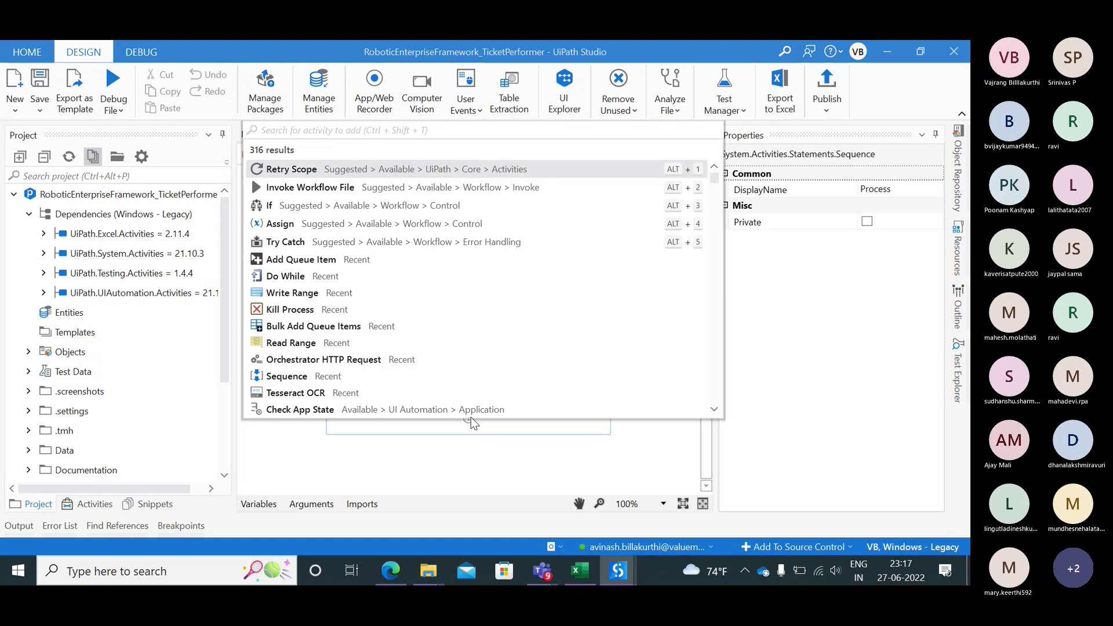
pyautogui.write('log')
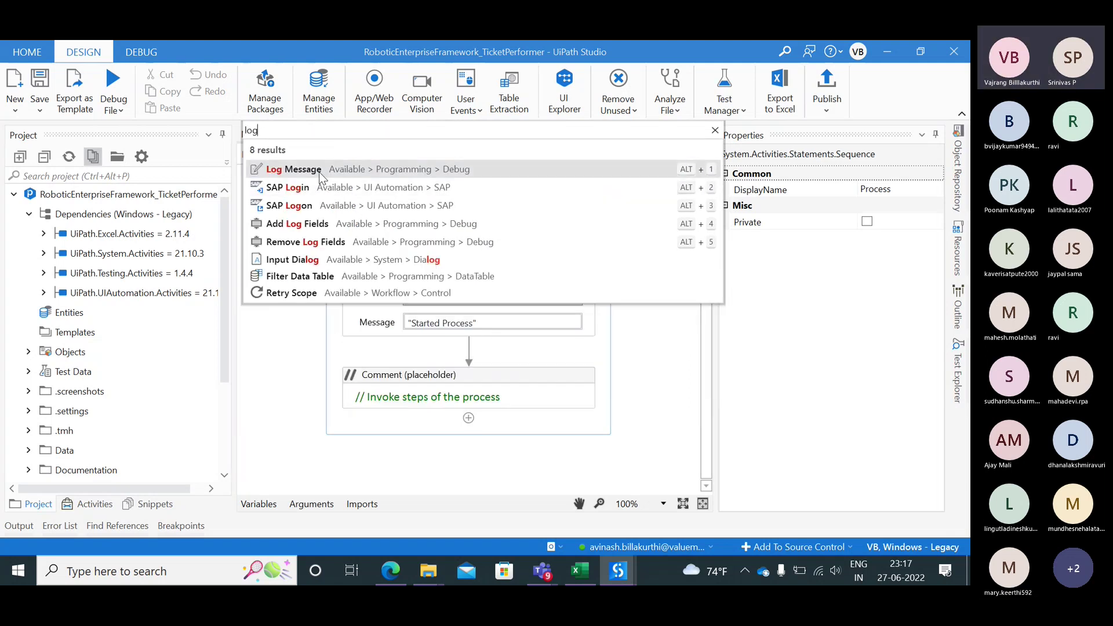
pyautogui.press('Return')
pyautogui.scroll(-3, 472, 457)
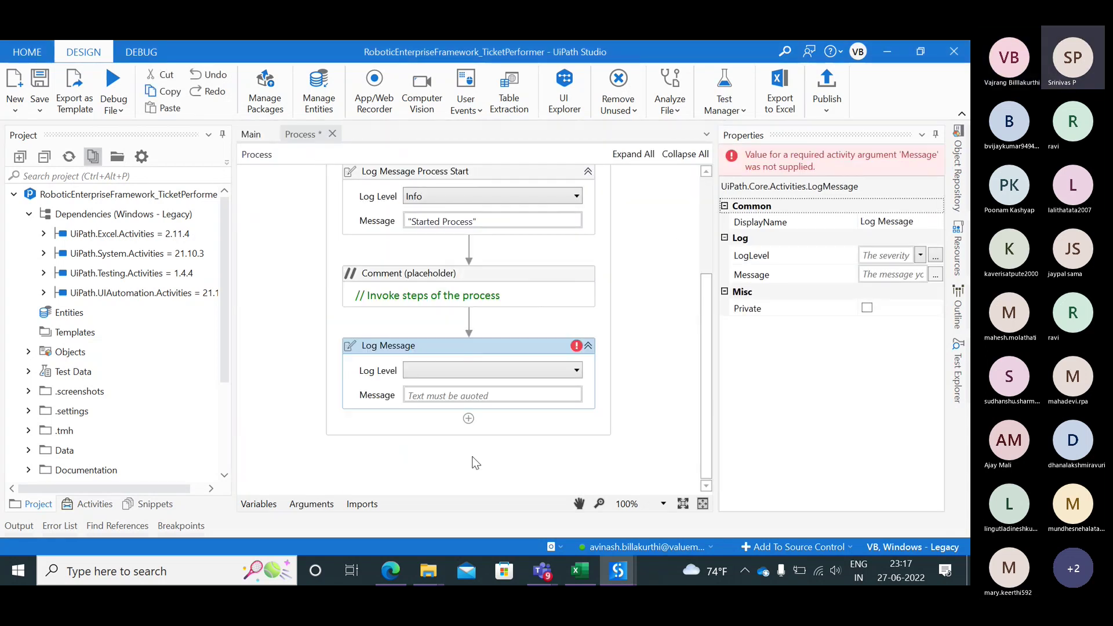
# - Set the new Log Message's message to in_TransactionItem.SpecificContent("name").ToString
pyautogui.click(445, 394)
pyautogui.write('""')
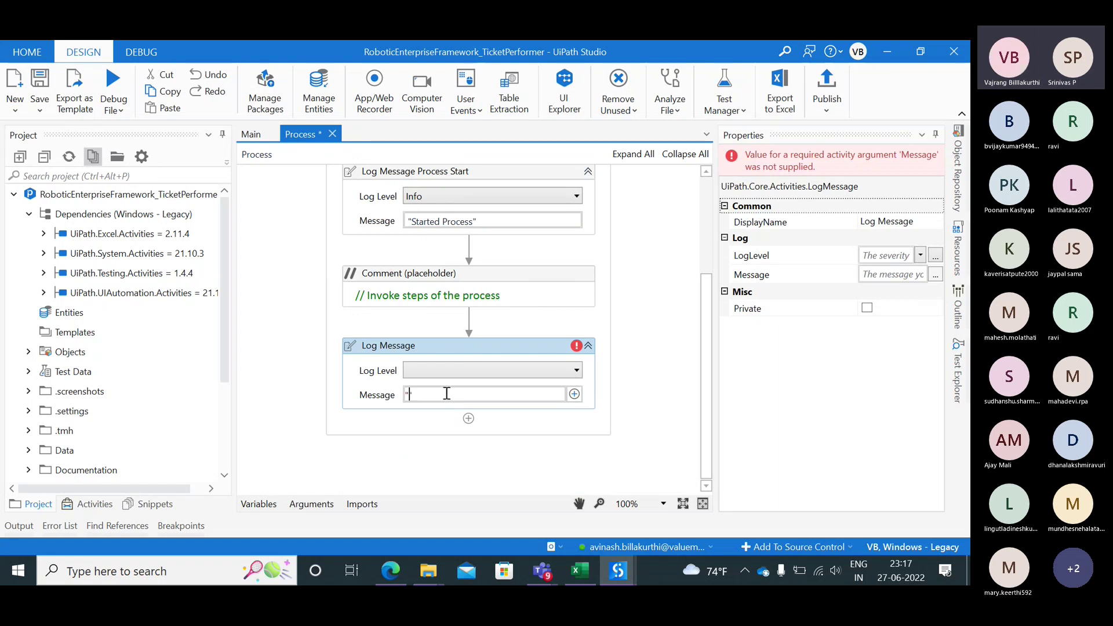
pyautogui.press('BackSpace')
pyautogui.press('BackSpace')
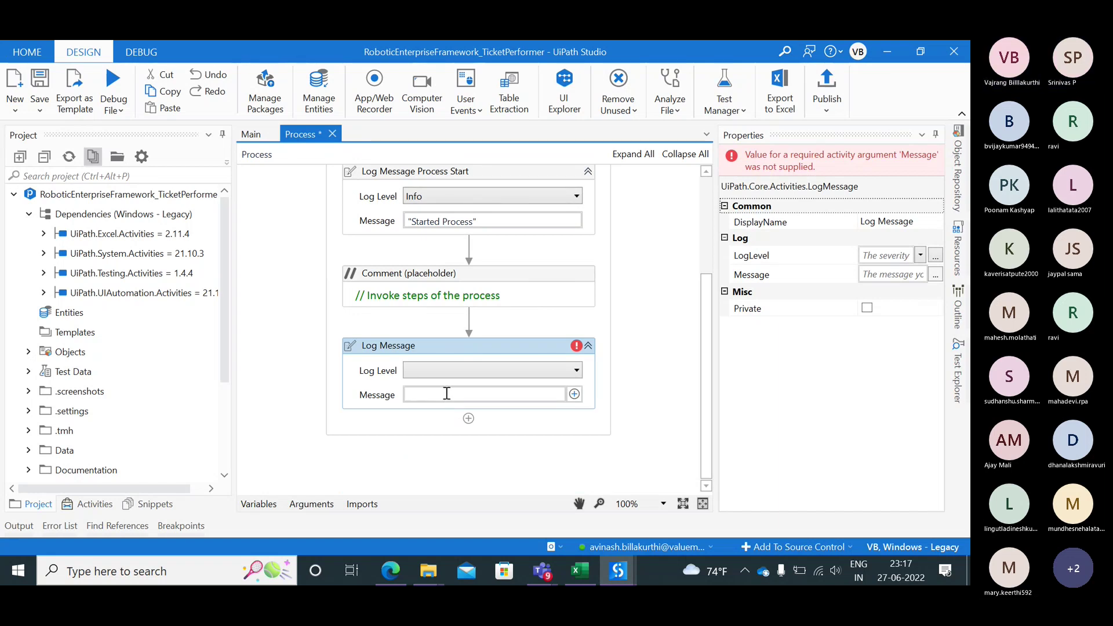
pyautogui.write('in')
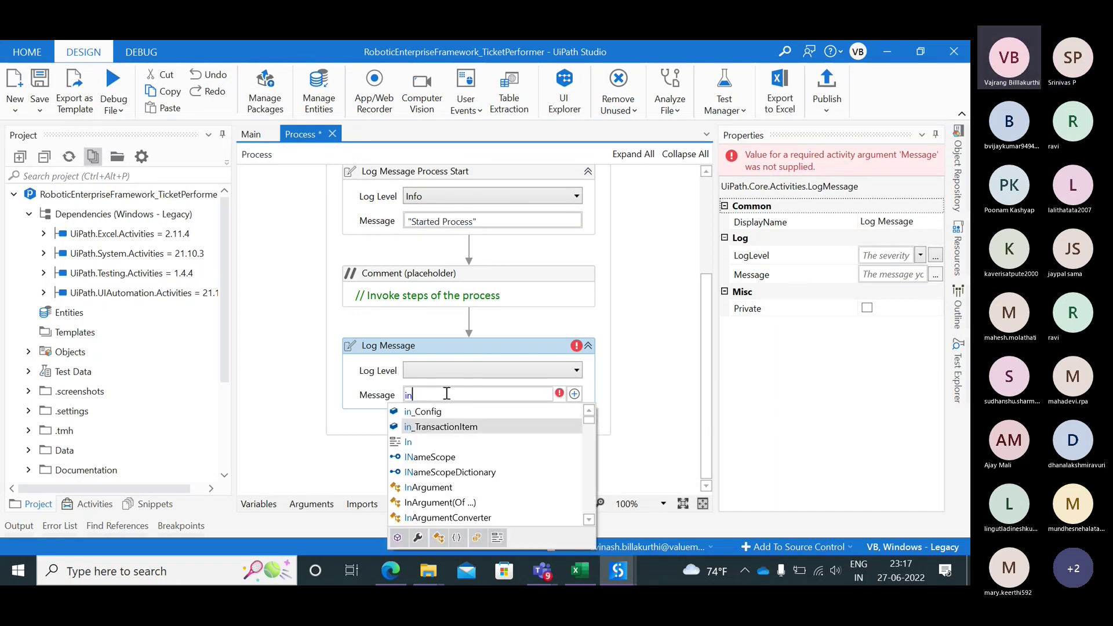
pyautogui.press('Tab')
pyautogui.write('.s')
pyautogui.press('Tab')
pyautogui.write('("name")')
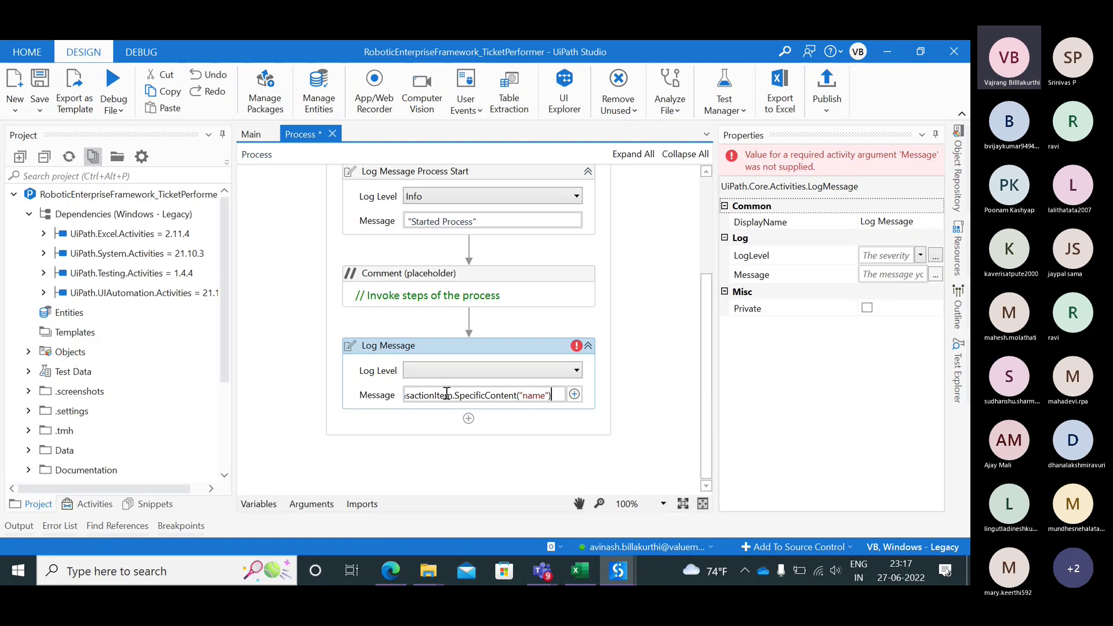
pyautogui.write('.ToString')
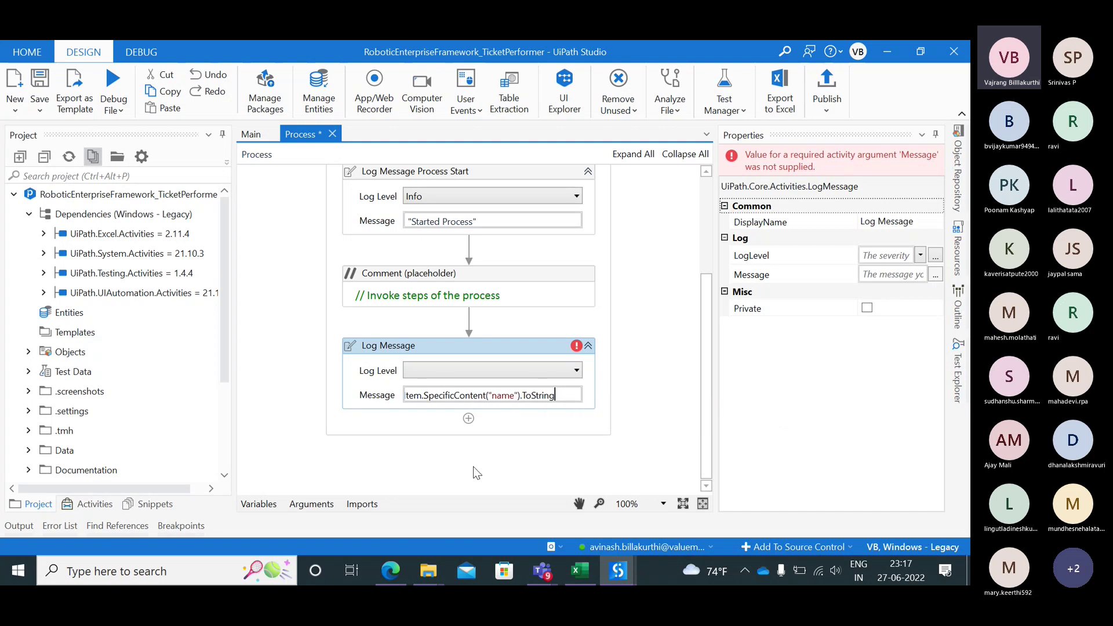
# - Check the Add Queue Item's ItemInformation arguments in the Dispatcher_Tickets project, then return to the performer's Process workflow
pyautogui.moveTo(616, 571)
pyautogui.click(542, 464)
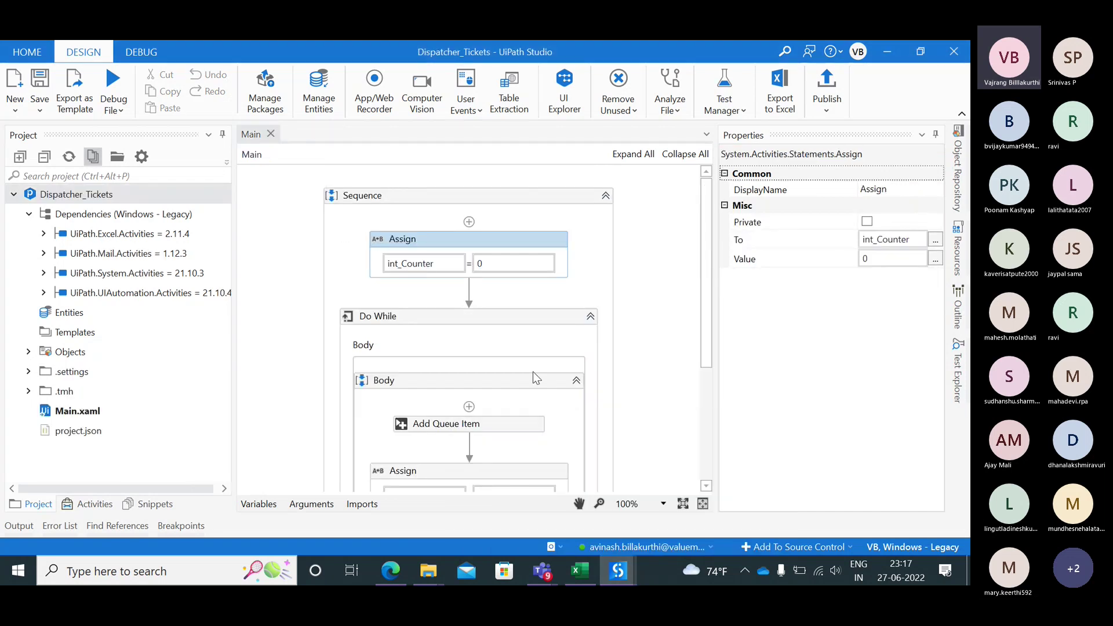
pyautogui.click(516, 422)
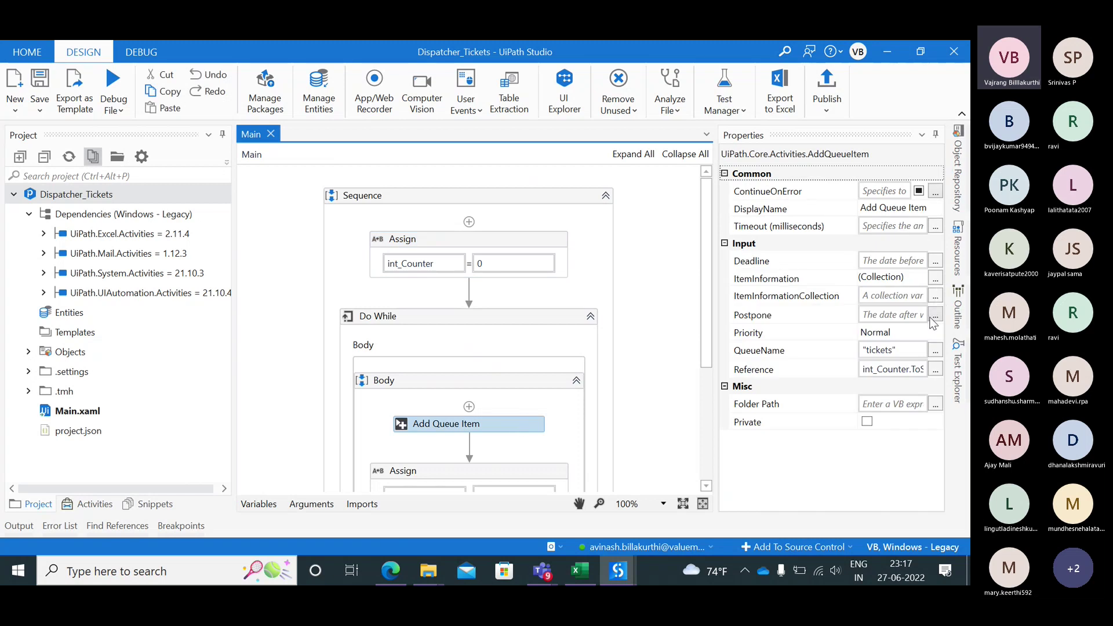
pyautogui.click(935, 278)
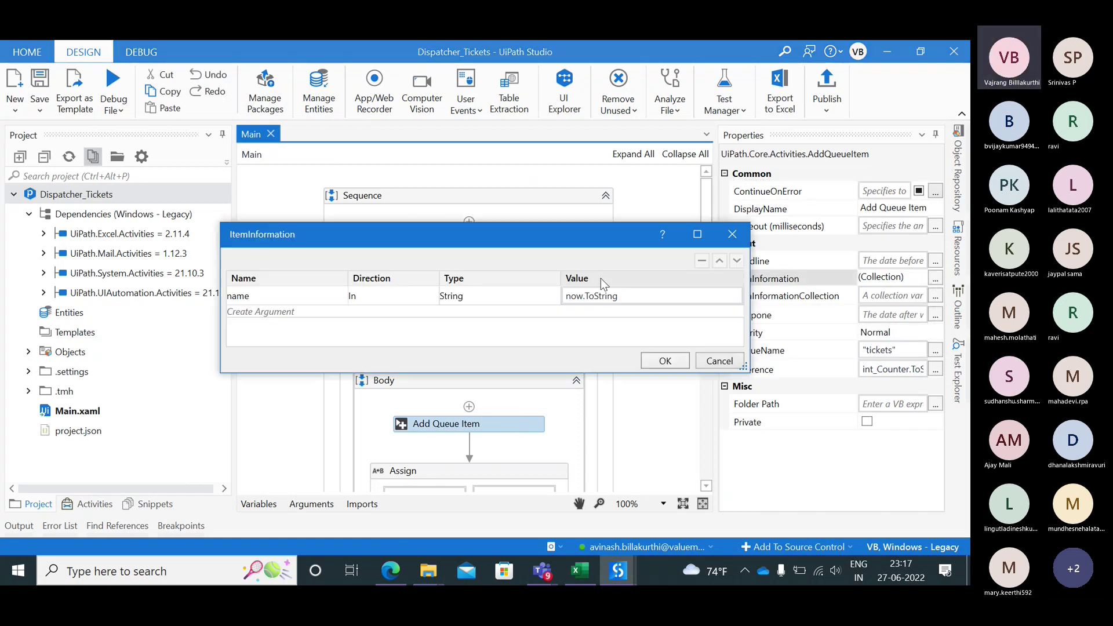
pyautogui.click(626, 576)
pyautogui.click(699, 482)
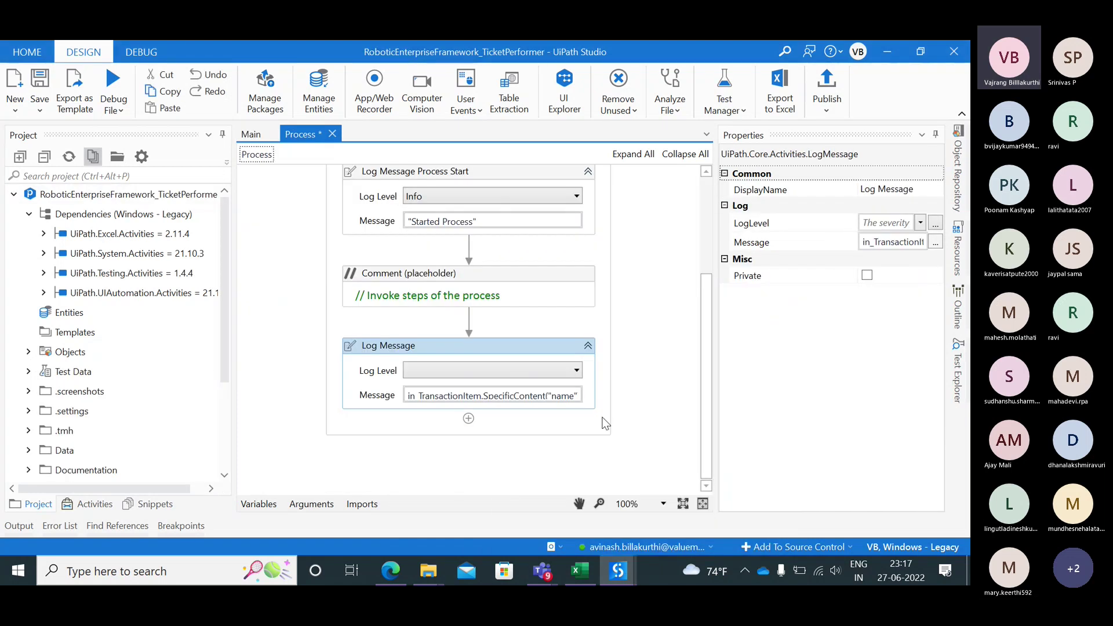
# - Save the Process workflow and publish the RoboticEnterpriseFramework_TicketPerformer project as version 1.0.1
pyautogui.hotkey('ctrl', 's')
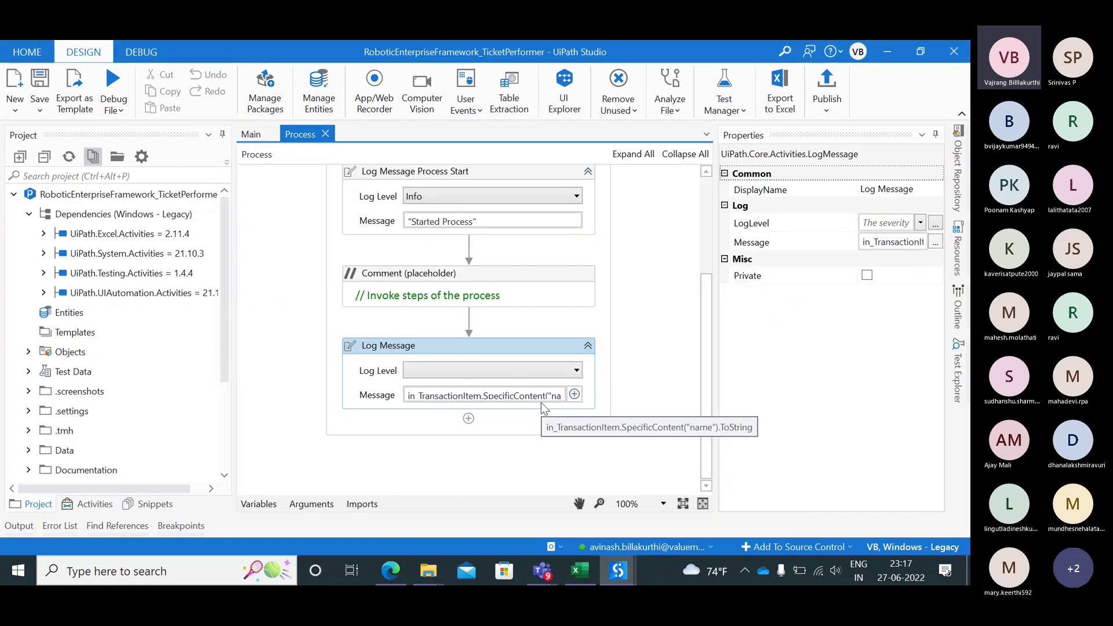
pyautogui.click(828, 110)
pyautogui.click(835, 89)
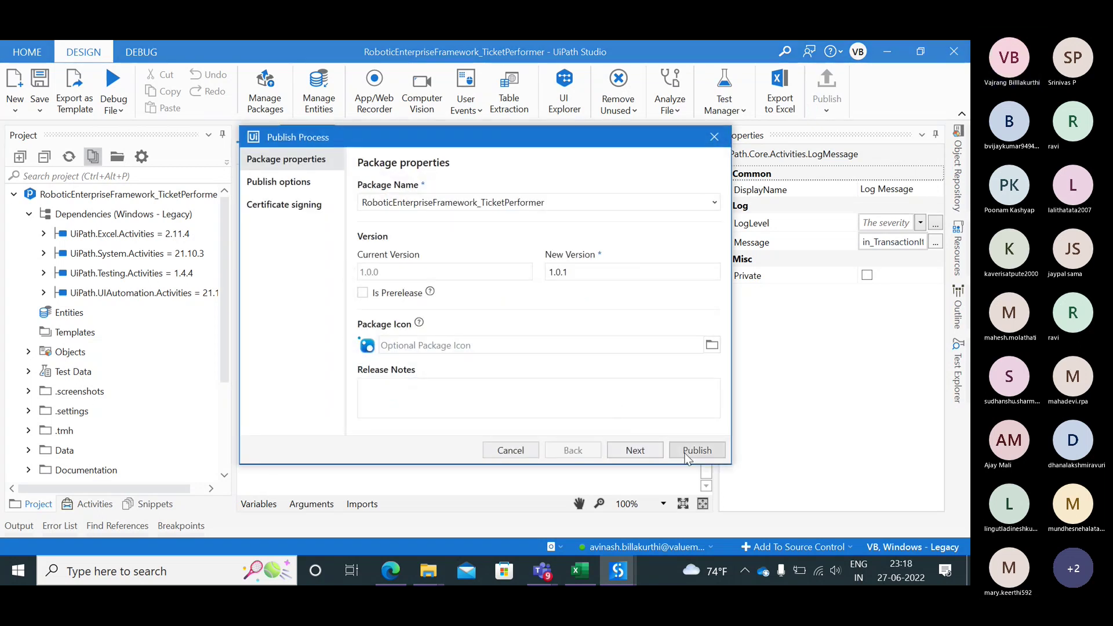
pyautogui.click(686, 456)
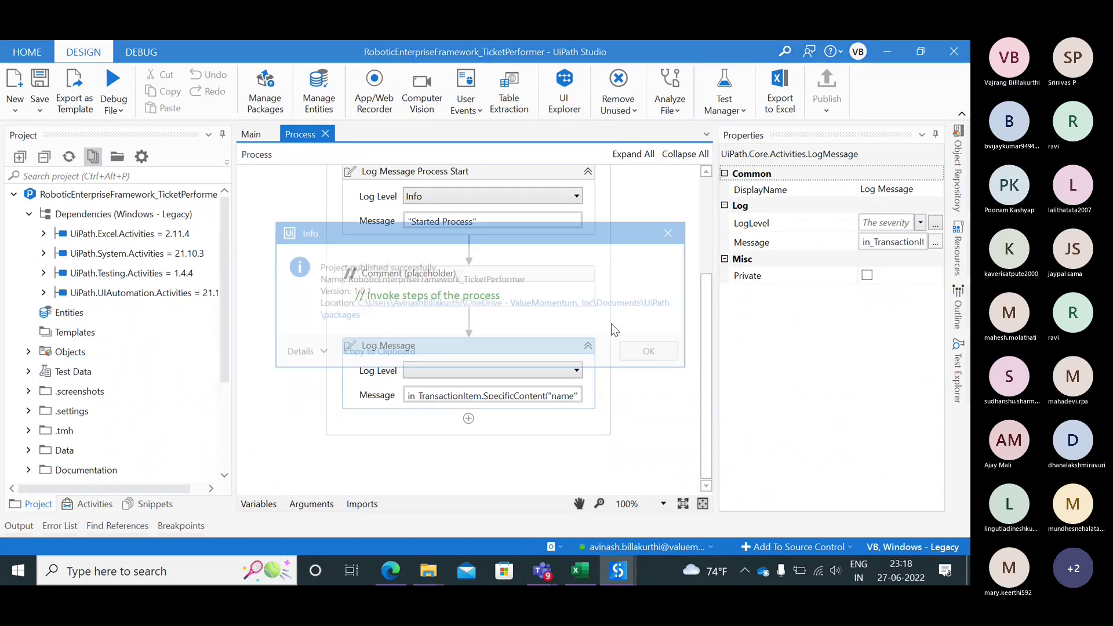
# - Open the packages folder where the project was published and dismiss the publish information dialog
pyautogui.click(606, 315)
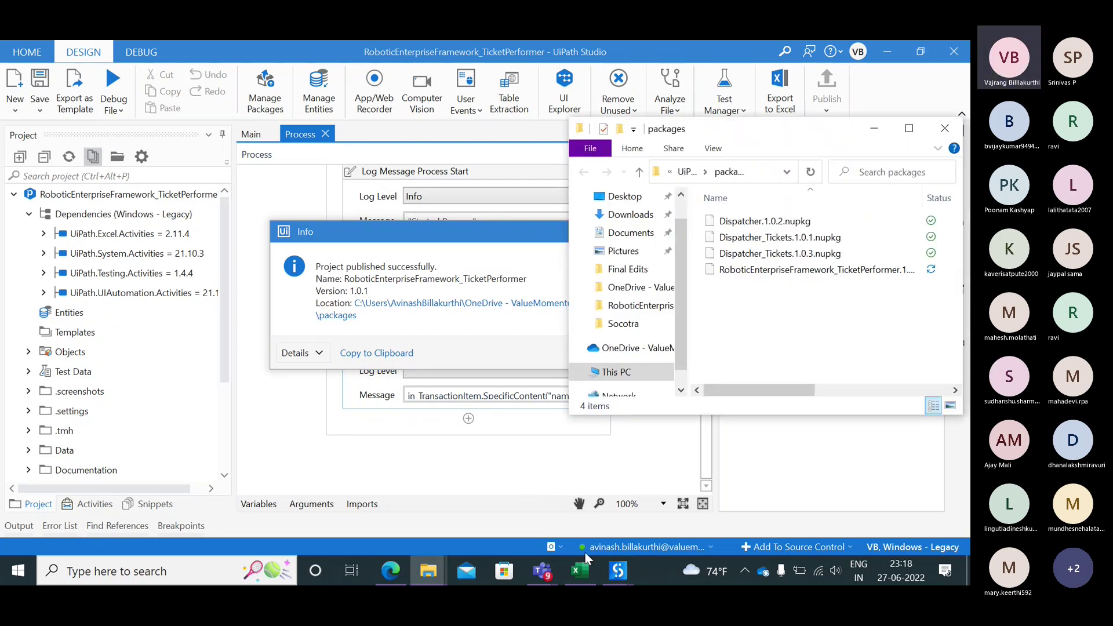
pyautogui.moveTo(625, 568)
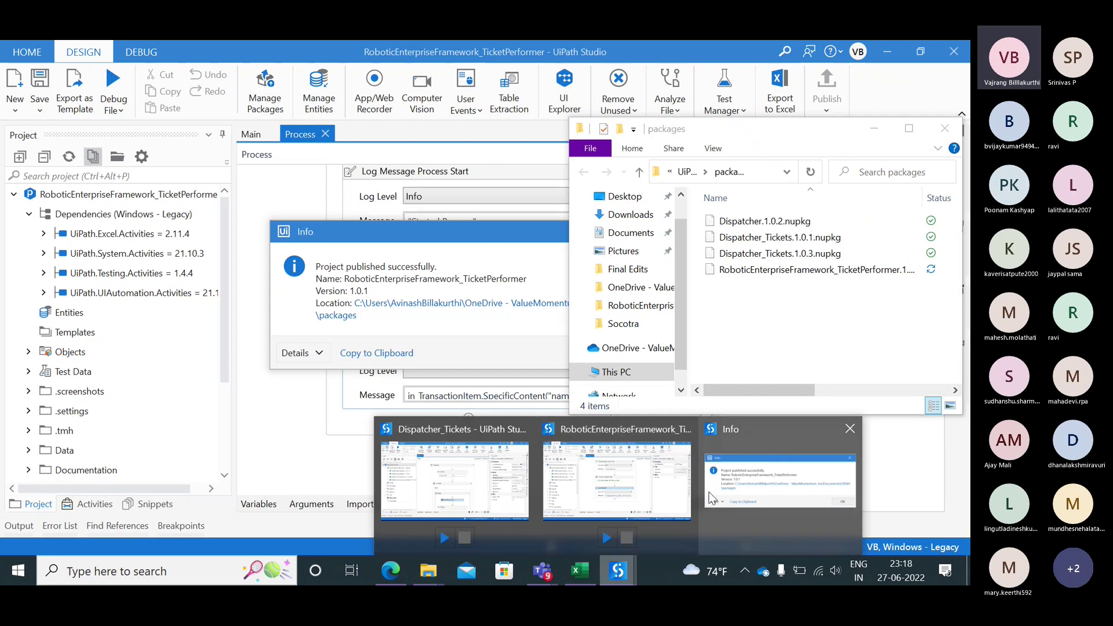
pyautogui.click(767, 475)
pyautogui.click(654, 351)
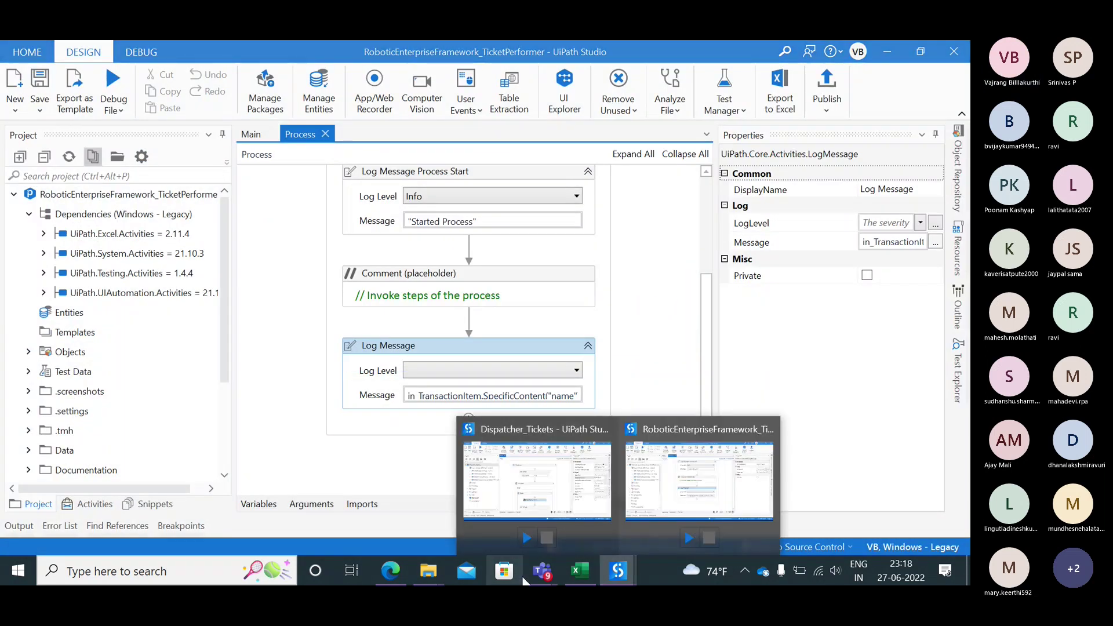
# - Switch to the Teams meeting chat and send the RoboticEnterpriseFramework_TicketPerformer package from the packages folder with the message "upload"
pyautogui.moveTo(552, 579)
pyautogui.click(548, 481)
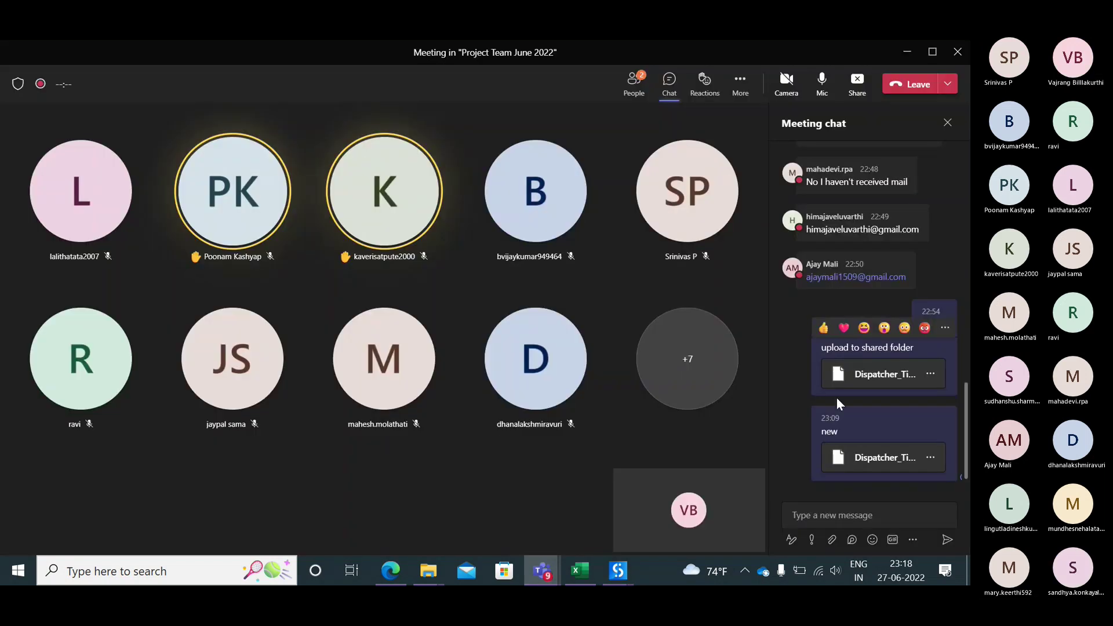
pyautogui.hotkey('alt', 'Tab')
pyautogui.hotkey('alt', 'Tab')
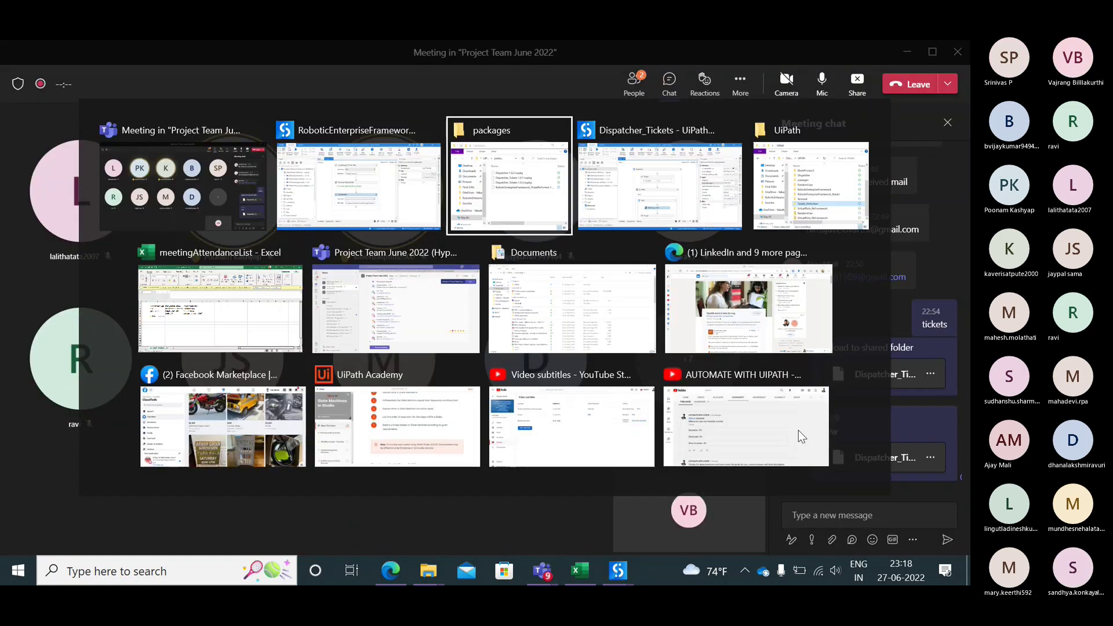
pyautogui.moveTo(763, 270); pyautogui.dragTo(858, 515)
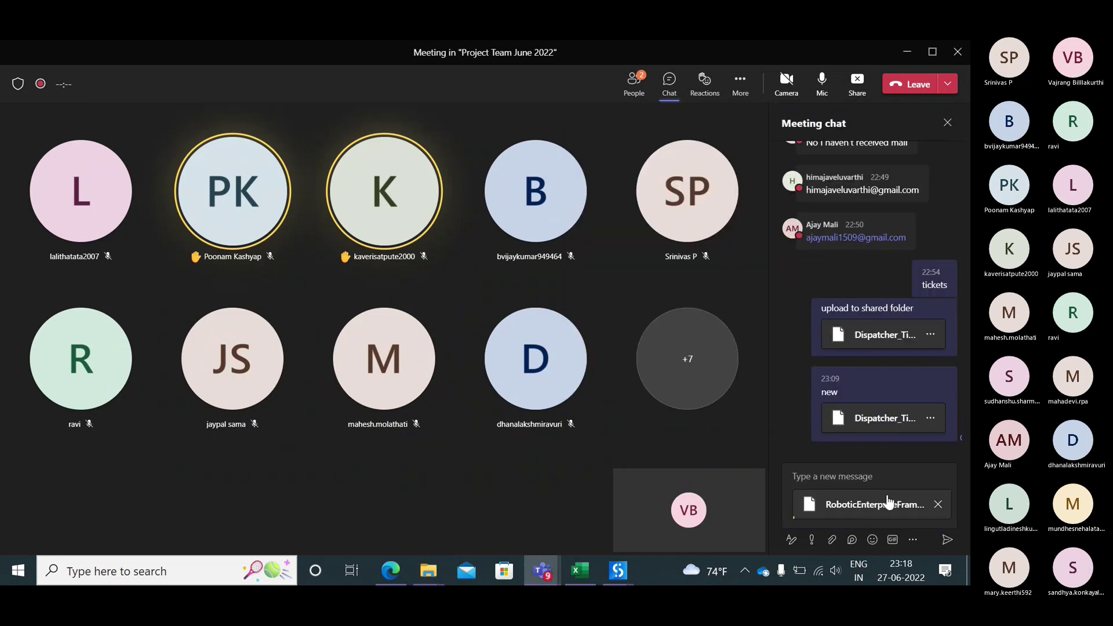
pyautogui.write('solved')
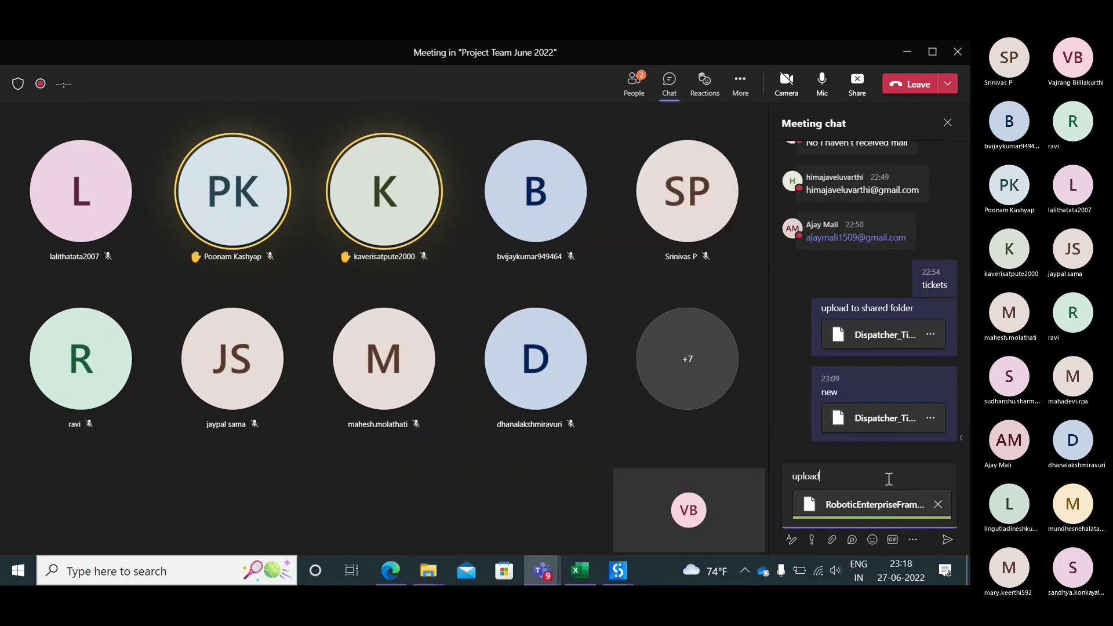
pyautogui.press('Return')
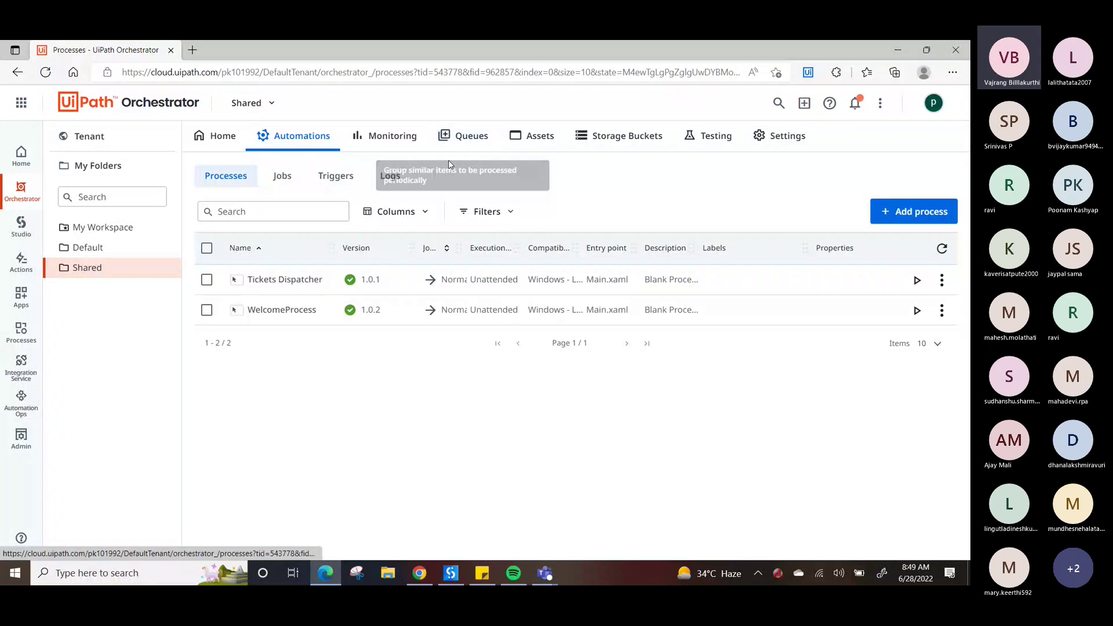
# - Begin adding a process to the Shared folder, choosing RoboticEnterpriseFramework_TicketPerformer as its package source
pyautogui.click(906, 215)
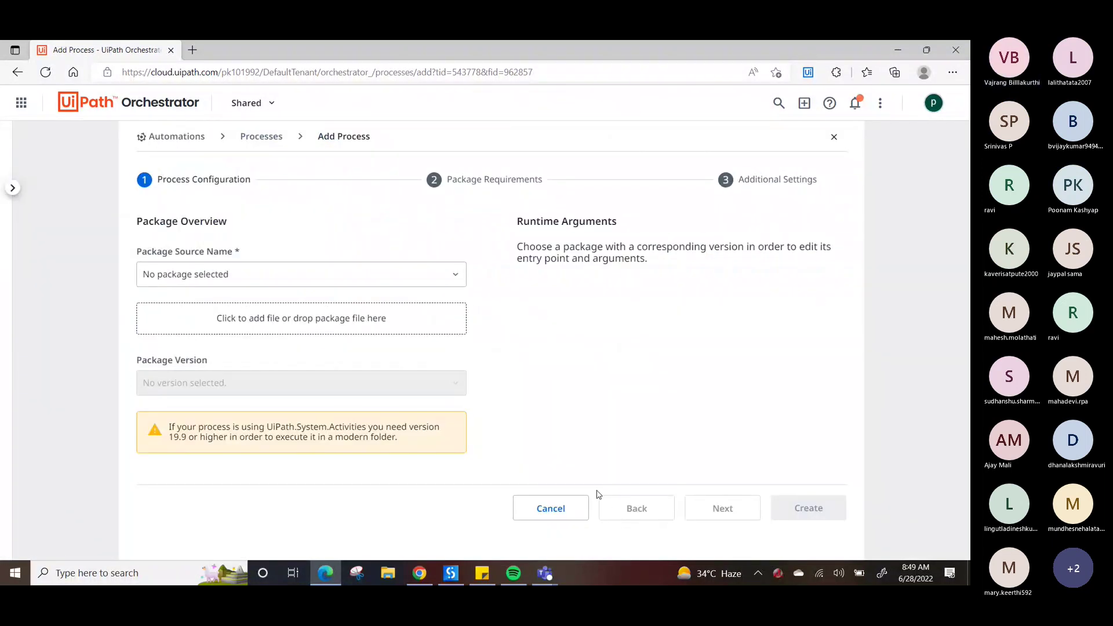
pyautogui.click(299, 272)
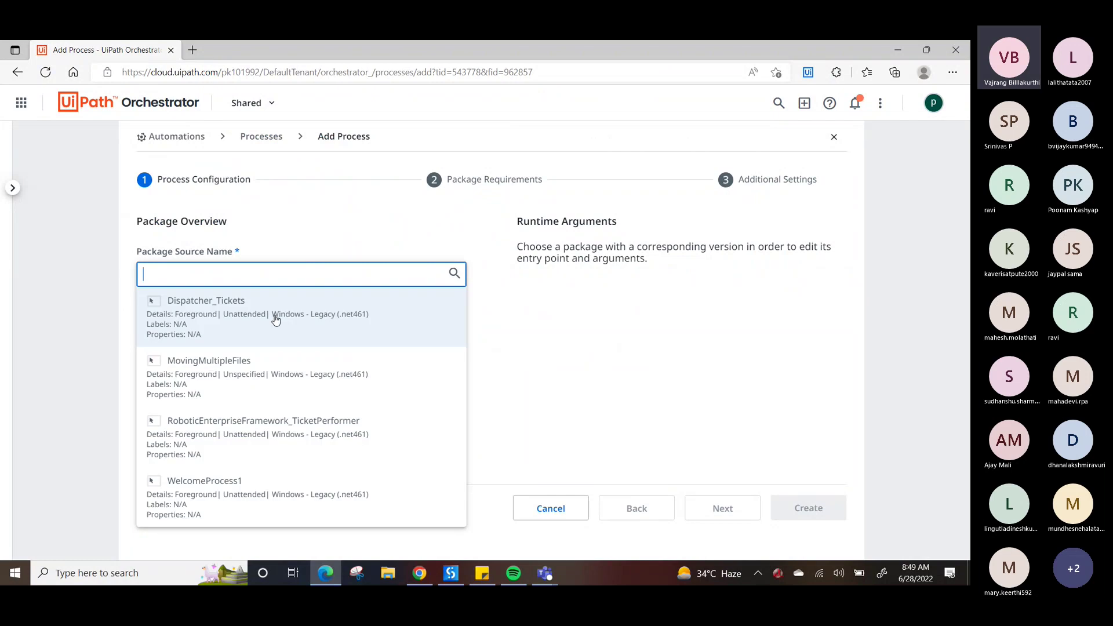
pyautogui.click(241, 431)
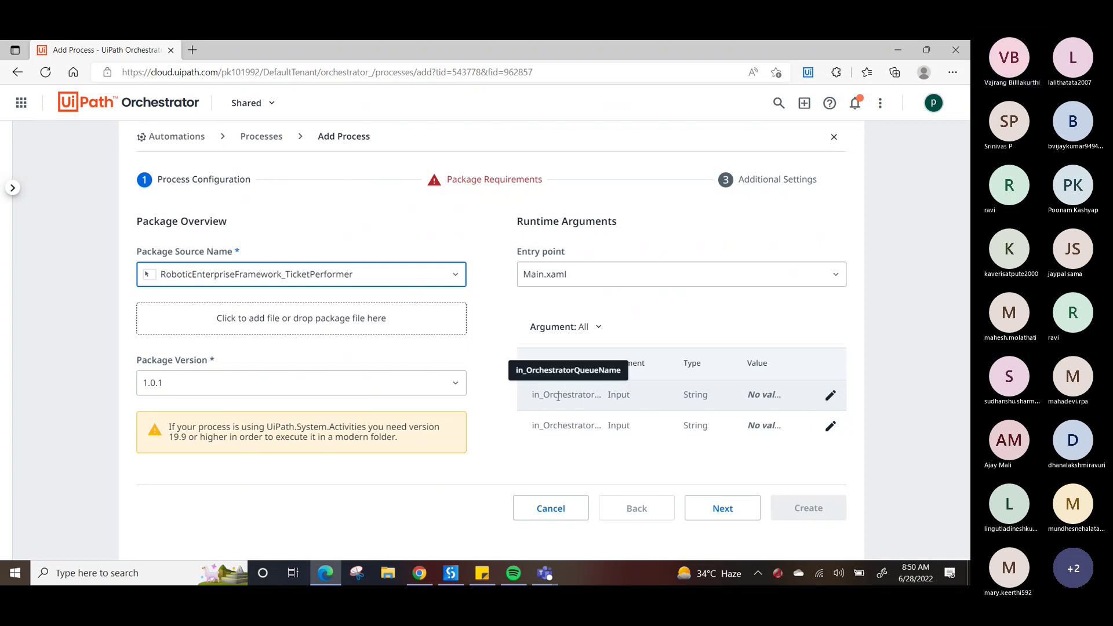
# - Set the in_OrchestratorQueueName runtime argument to "tickets" and save it
pyautogui.click(832, 396)
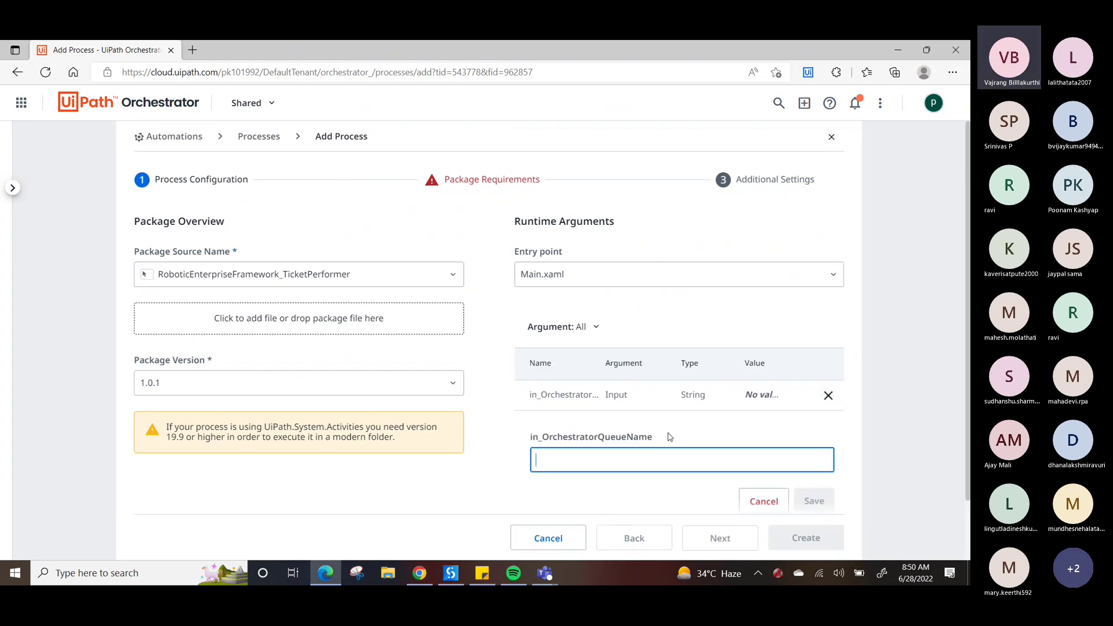
pyautogui.write('tic')
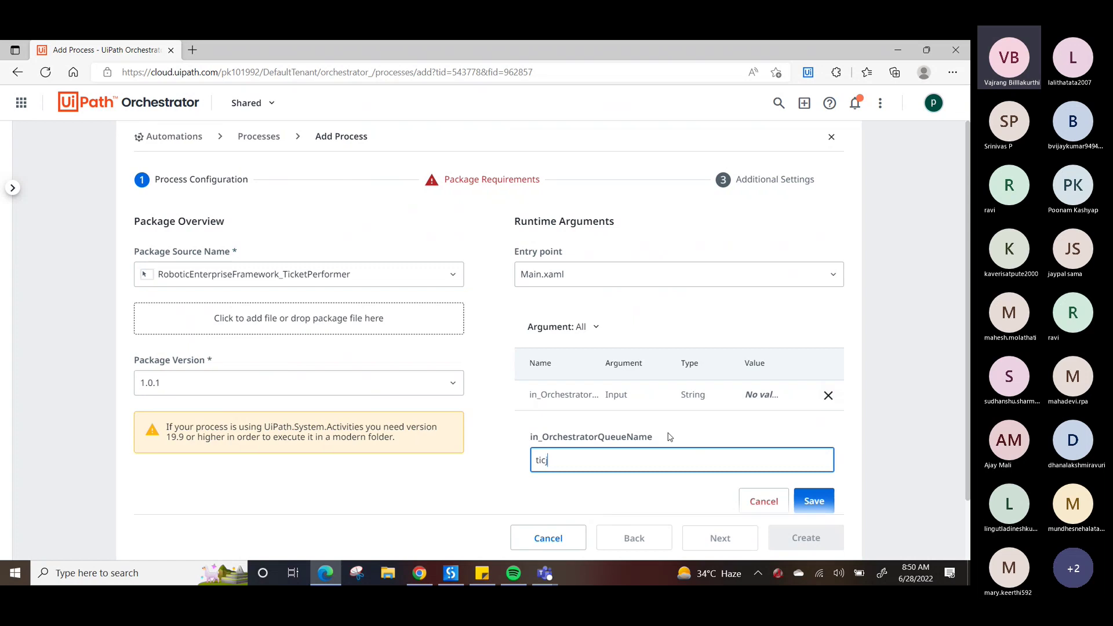
pyautogui.write('kets')
pyautogui.click(813, 504)
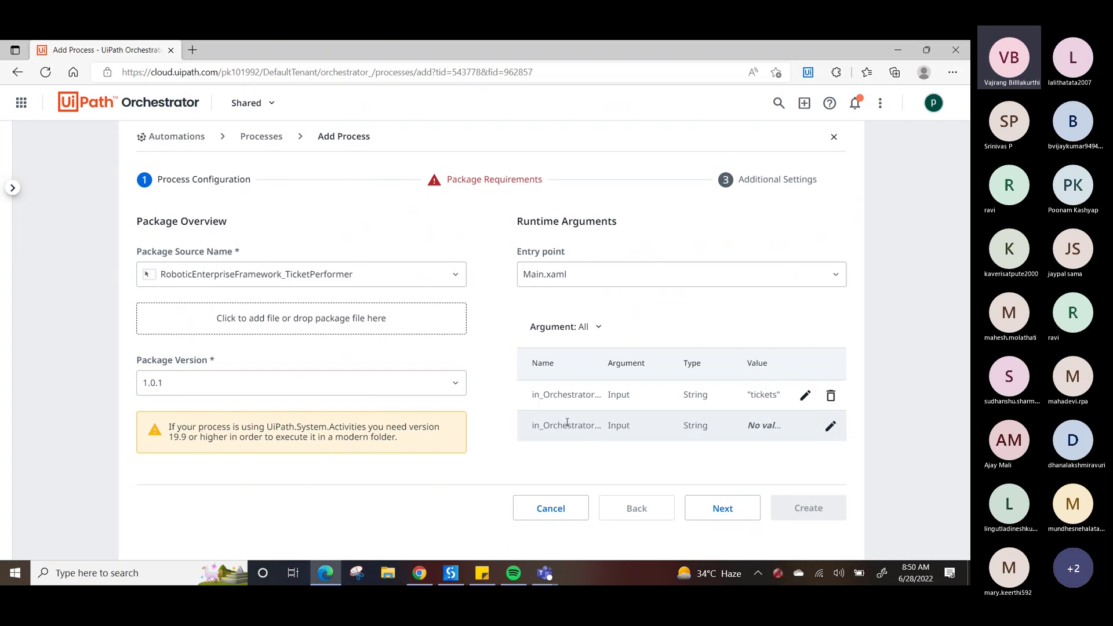
pyautogui.click(831, 427)
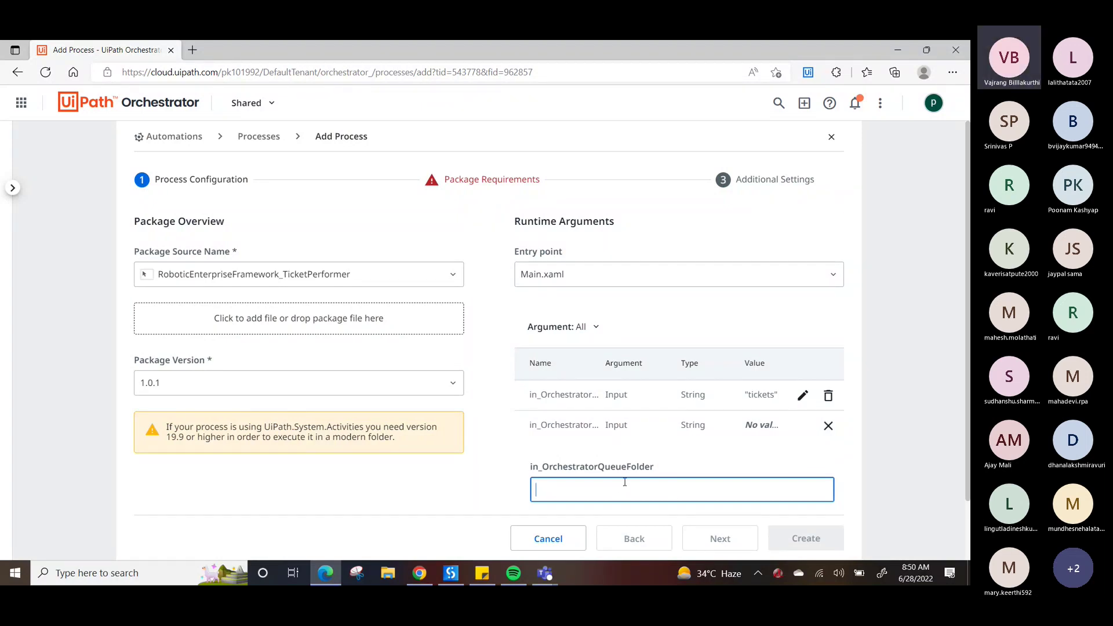
pyautogui.click(855, 432)
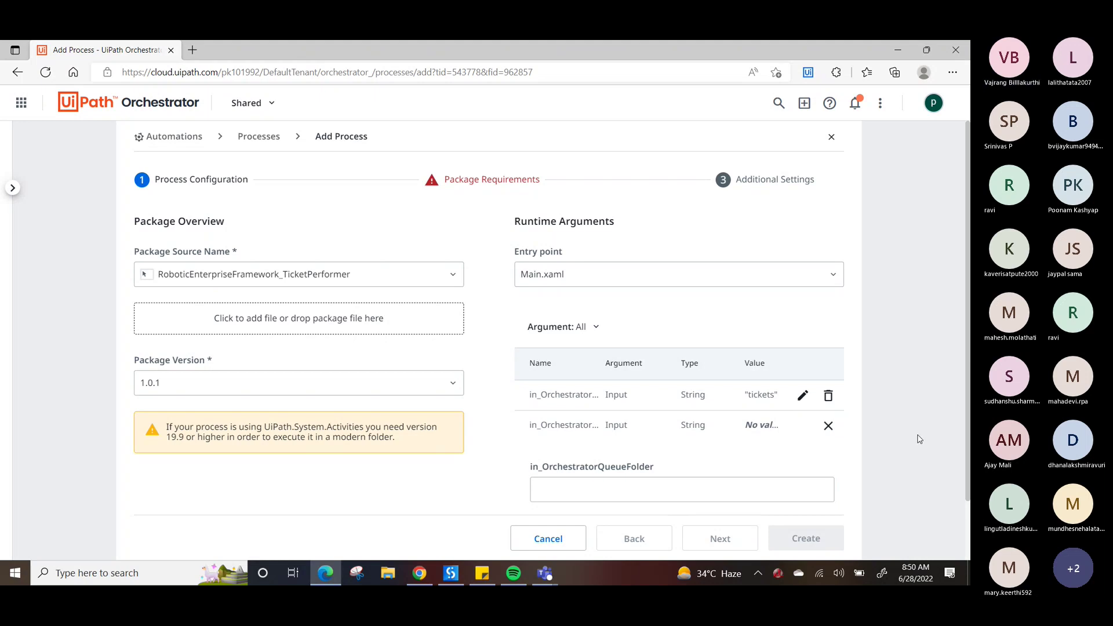
pyautogui.scroll(-1, 965, 394)
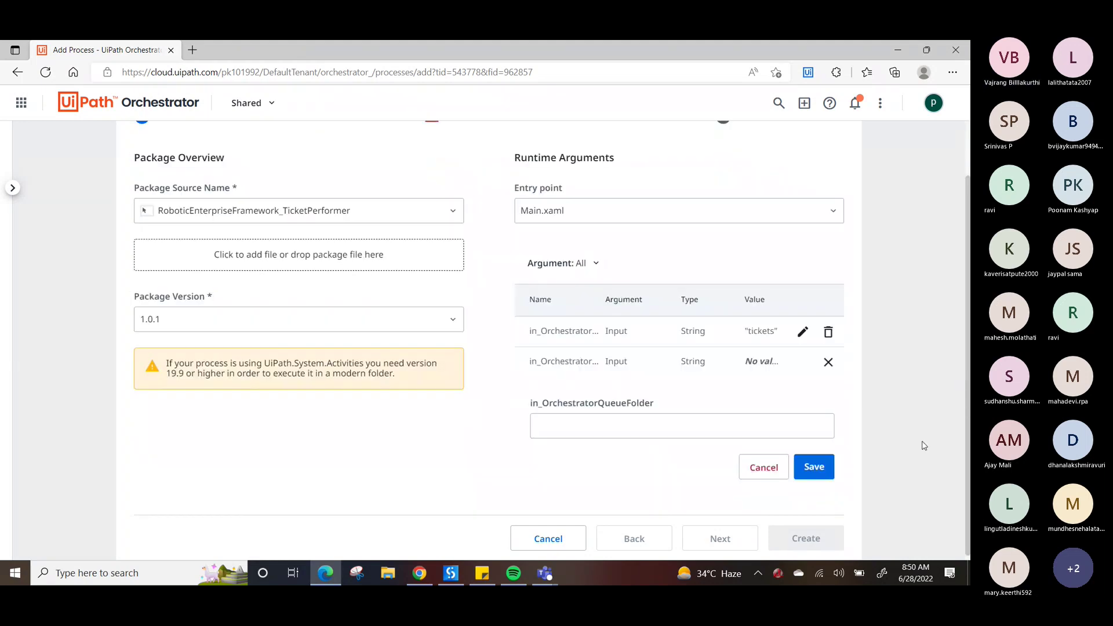
pyautogui.click(781, 465)
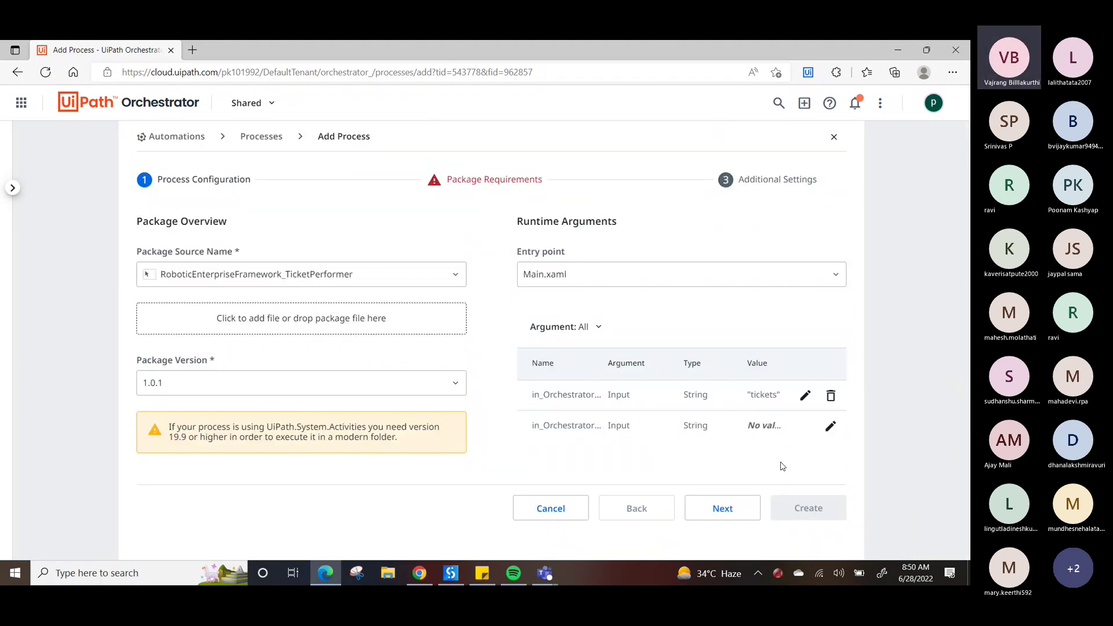
# - Accept the package requirements and additional settings unchanged, create the ticket performer process, and return to the process list
pyautogui.click(726, 515)
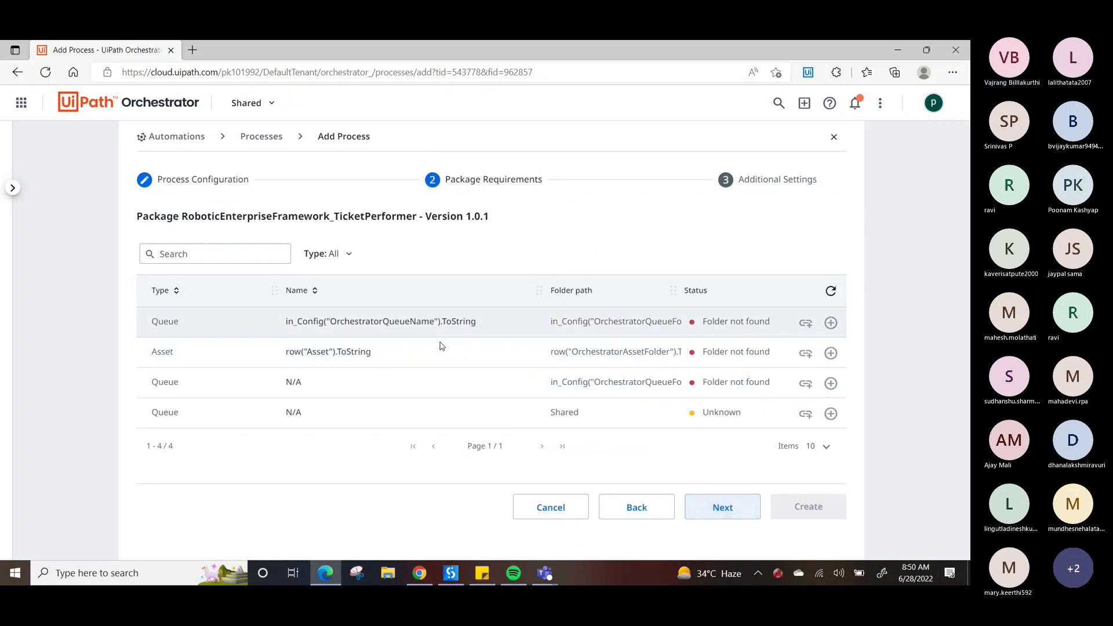
pyautogui.click(731, 516)
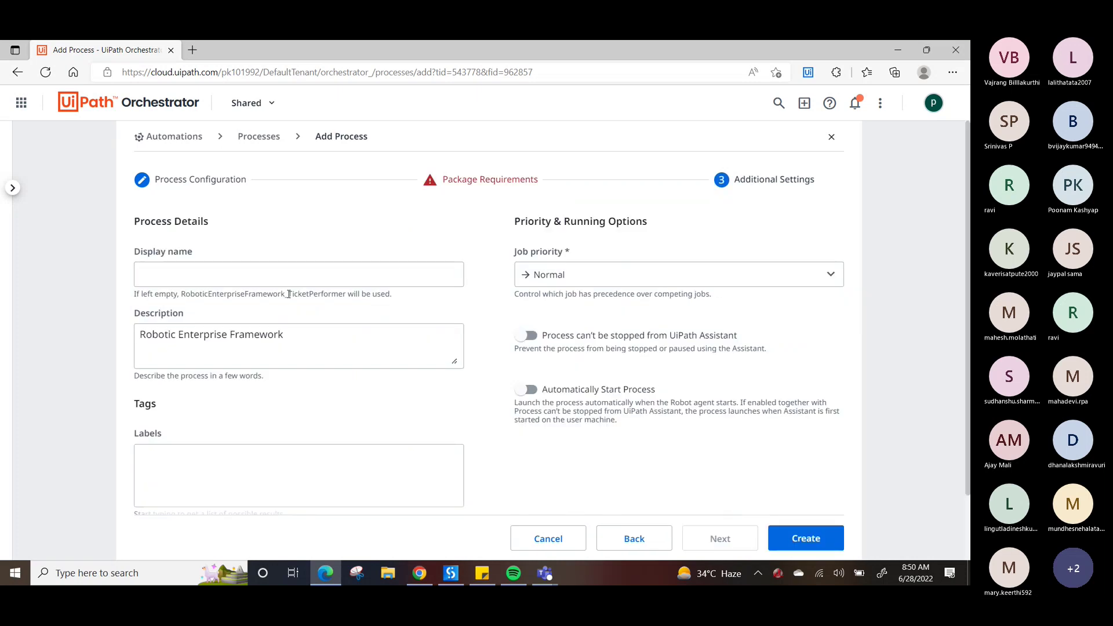
pyautogui.click(805, 540)
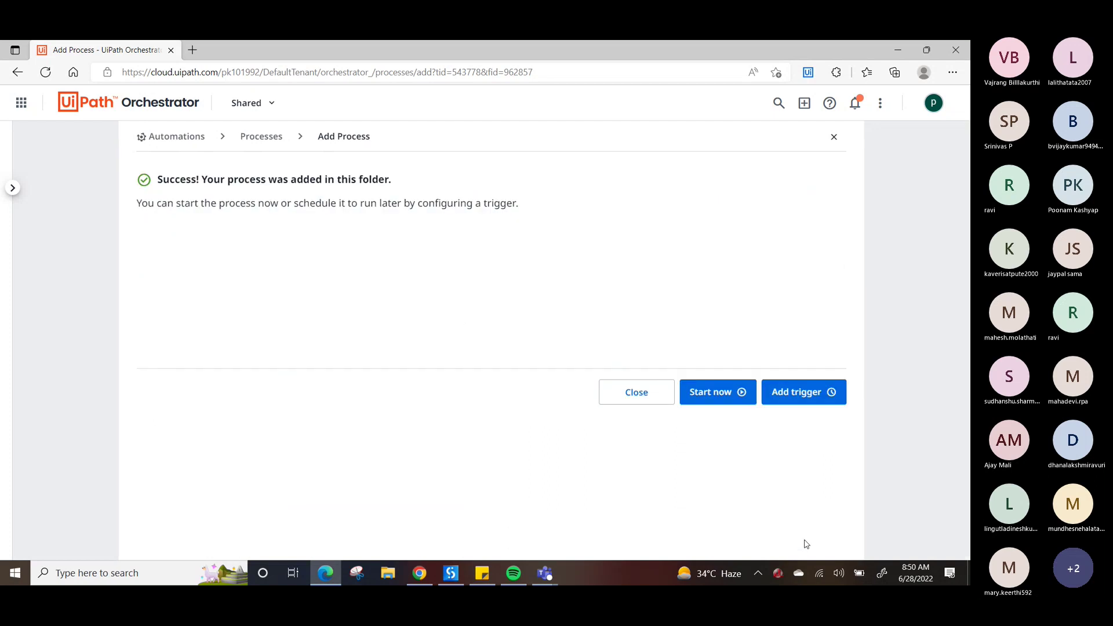
pyautogui.click(648, 399)
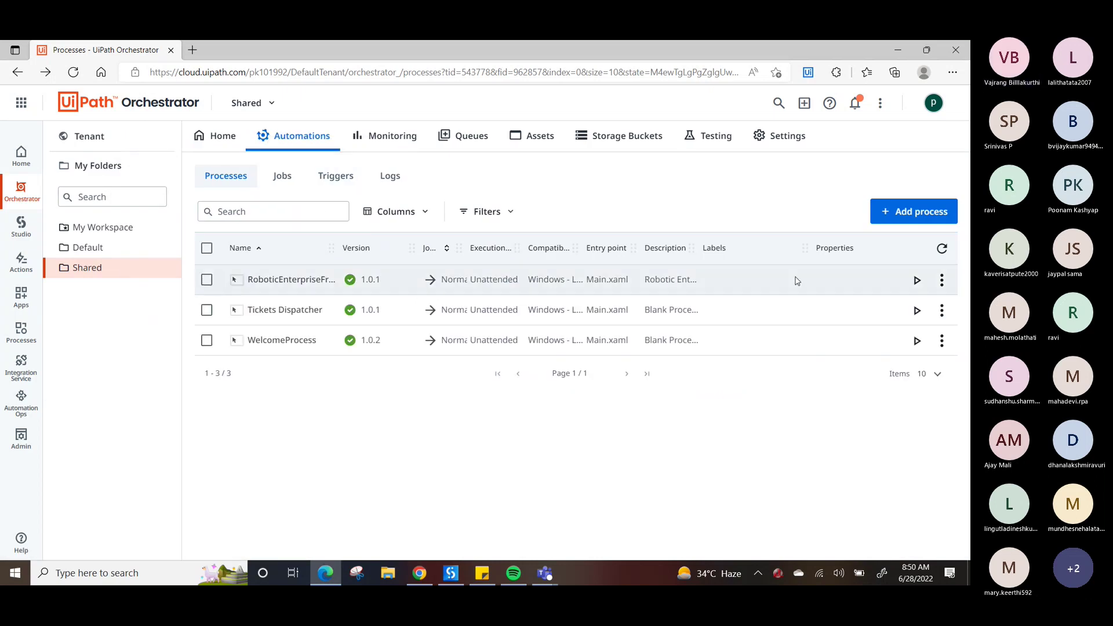
# - Start a job for RoboticEnterpriseFramework_TicketPerformer with Normal priority and the Production (Unattended) runtime
pyautogui.click(916, 280)
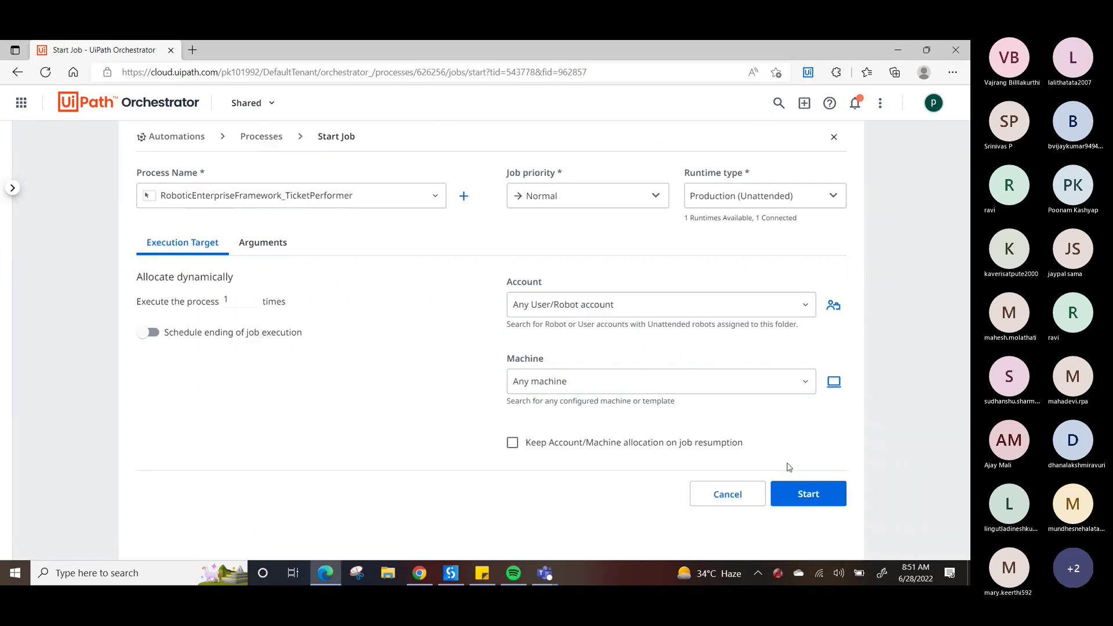
pyautogui.click(788, 488)
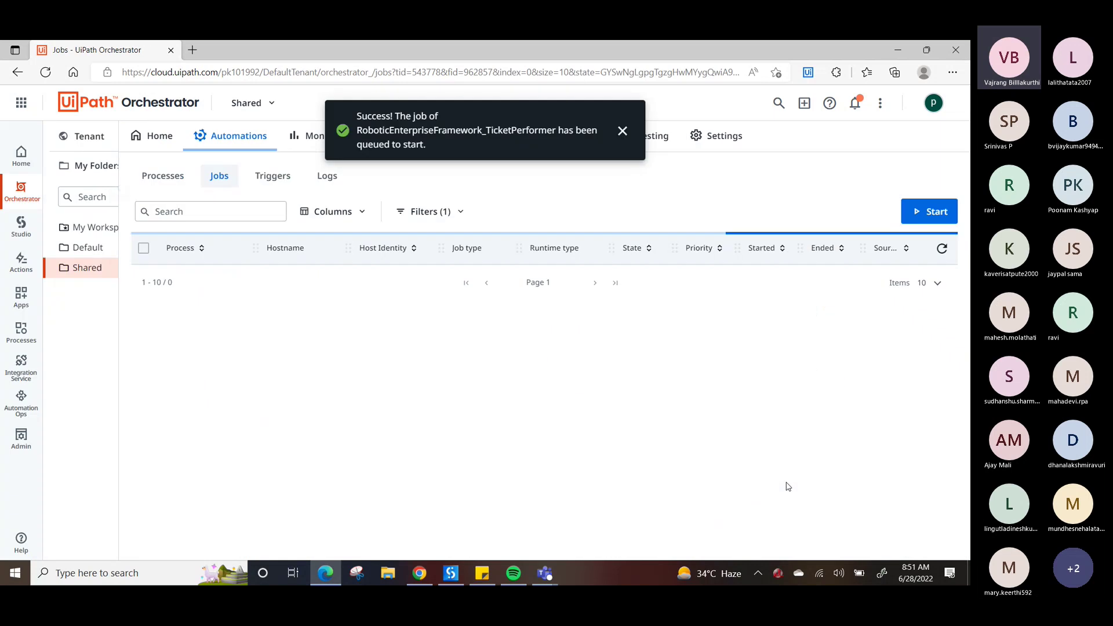
# - Switch to UiPath Assistant and check the running RoboticEnterpriseFramework_TicketPerformer job
pyautogui.click(757, 574)
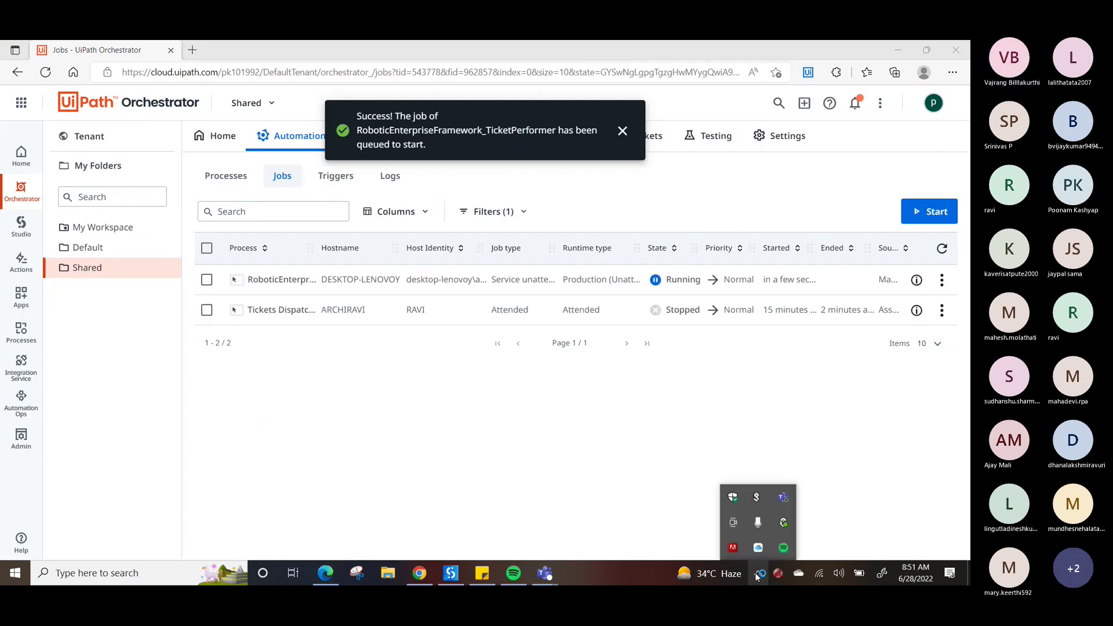
pyautogui.click(783, 523)
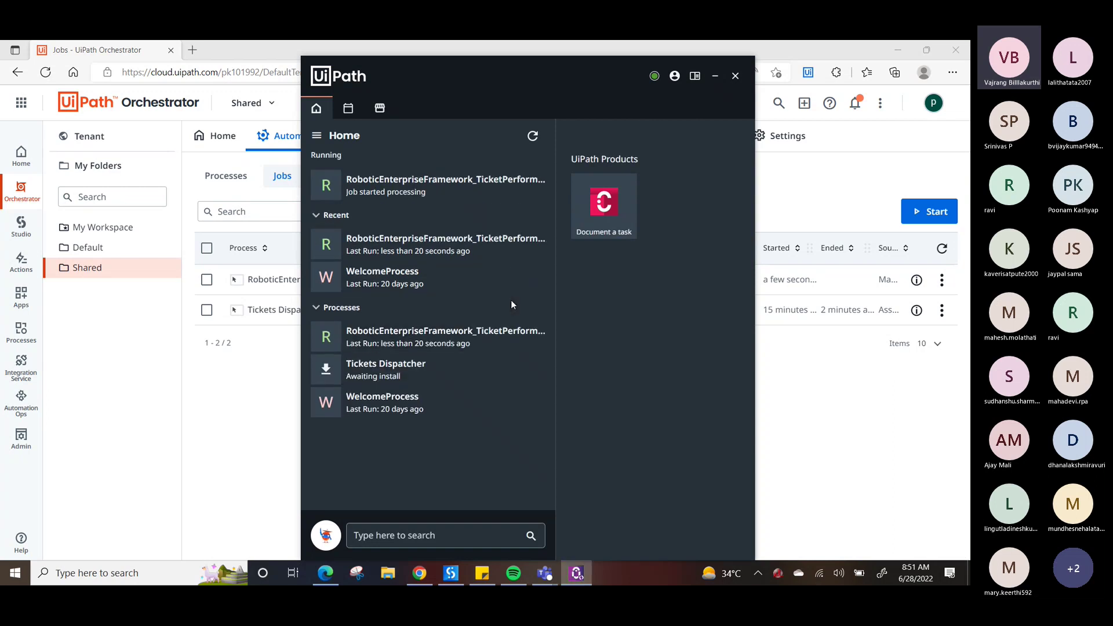
pyautogui.moveTo(507, 188)
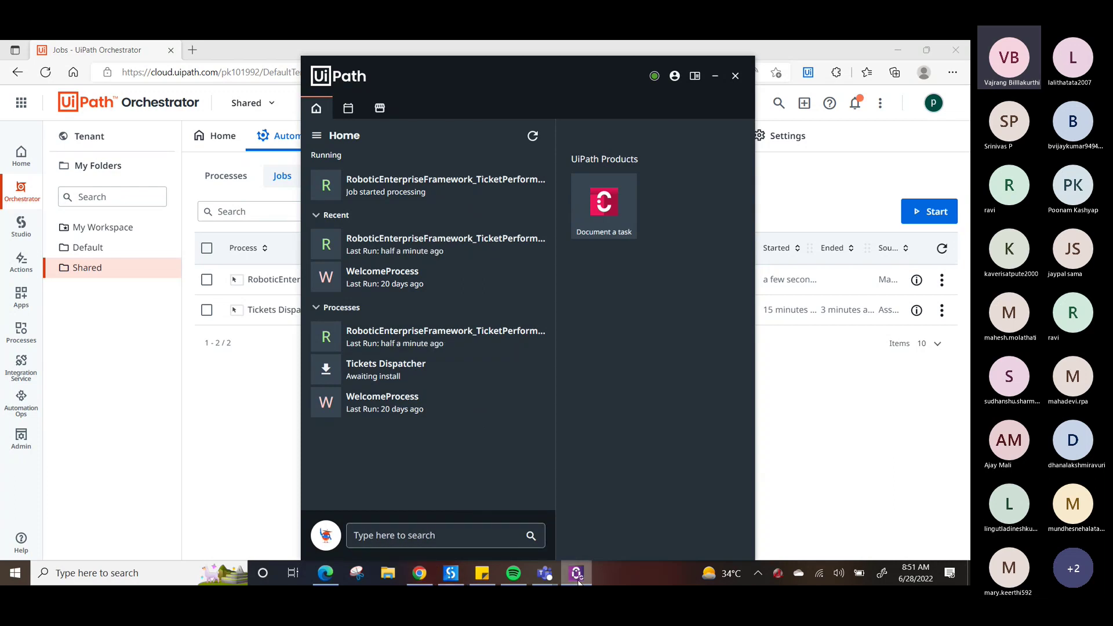
pyautogui.moveTo(574, 572)
pyautogui.click(810, 418)
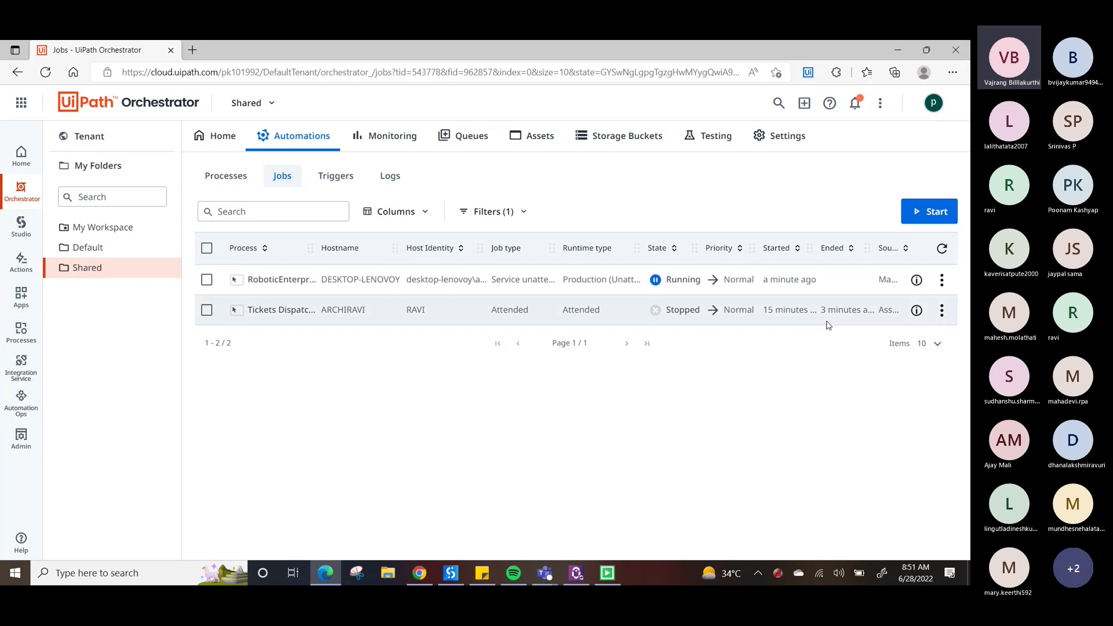
pyautogui.click(576, 572)
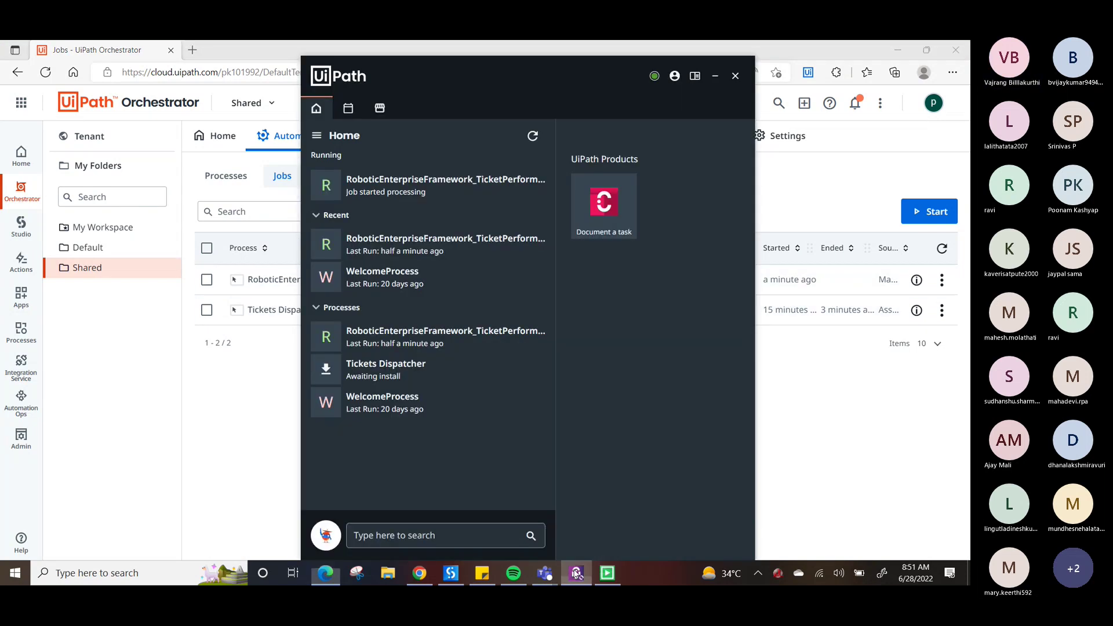
pyautogui.moveTo(528, 185)
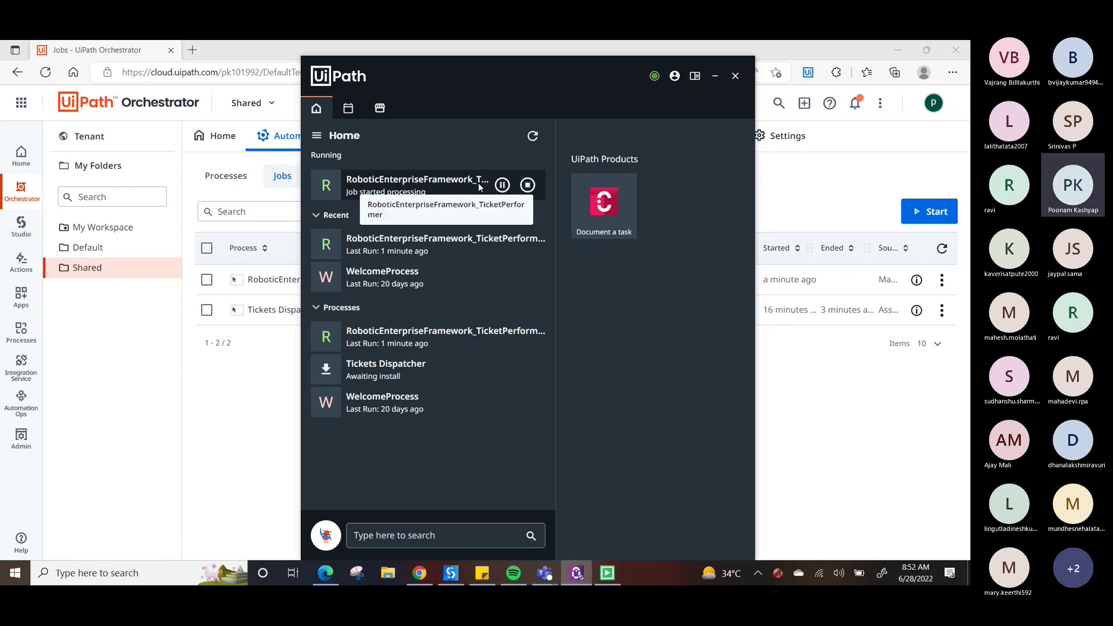
# - Return to Orchestrator and check the performer jobs' states in the Shared folder, along with its queues and monitoring overview
pyautogui.click(941, 280)
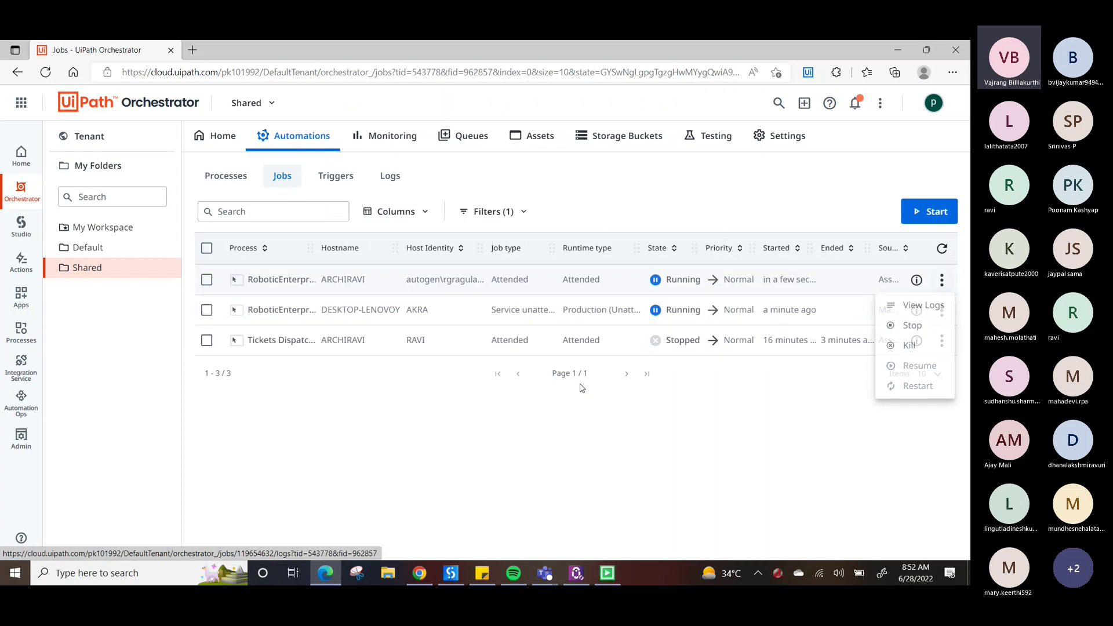
pyautogui.click(284, 180)
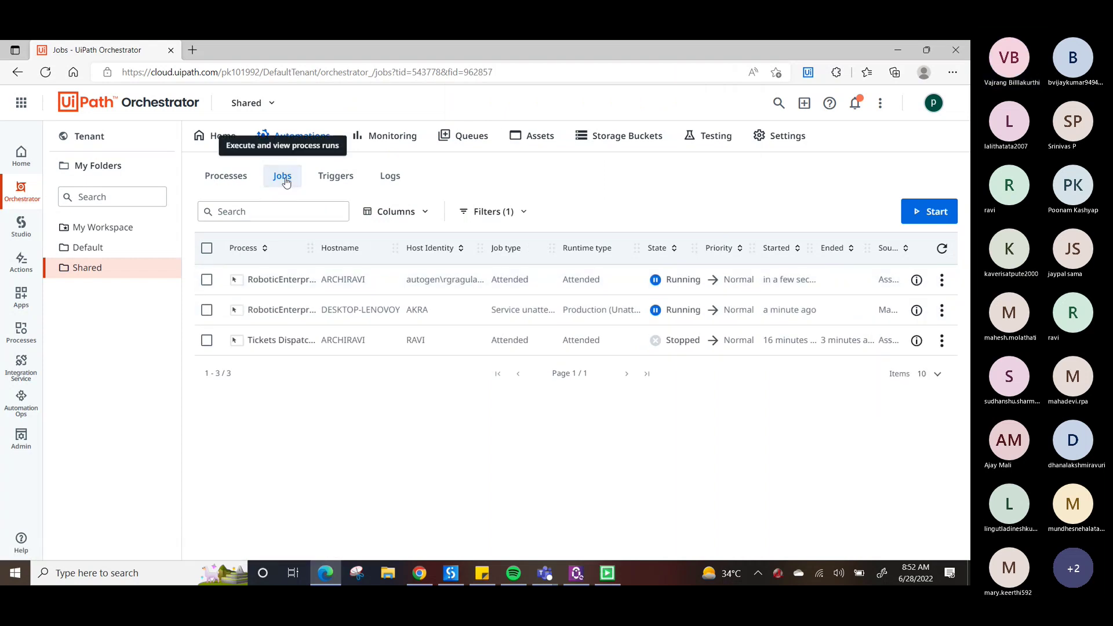
pyautogui.click(490, 140)
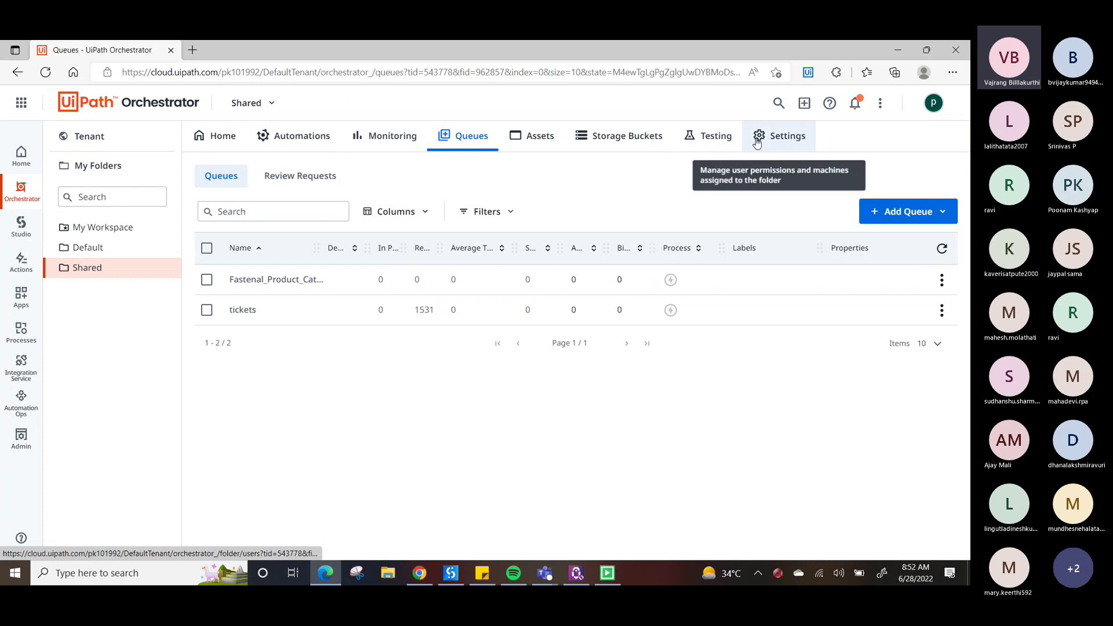
pyautogui.click(299, 136)
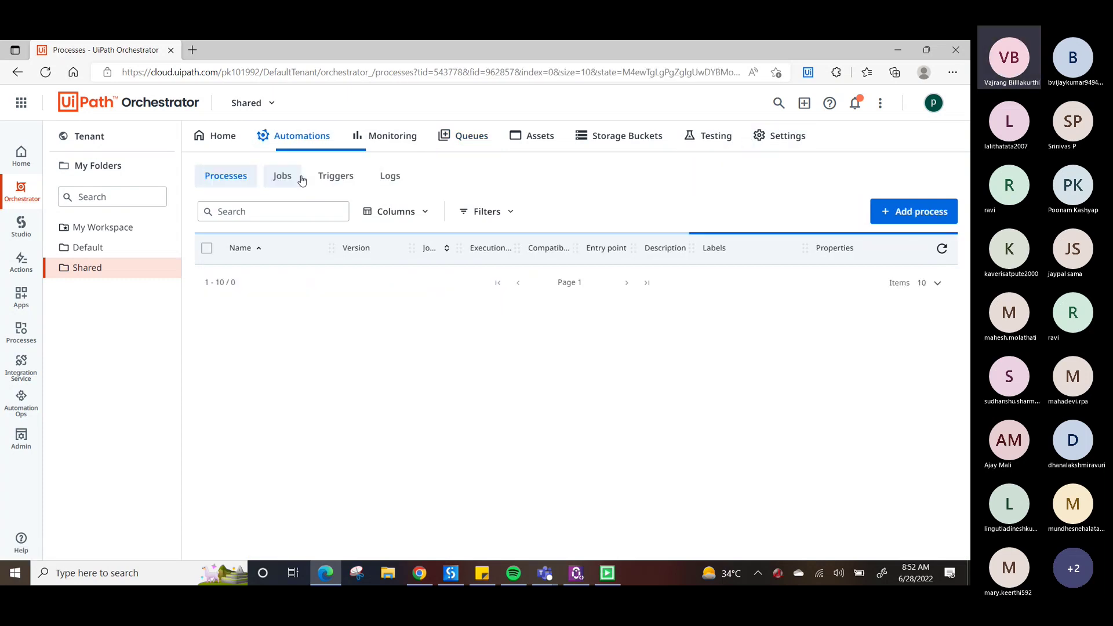
pyautogui.click(294, 185)
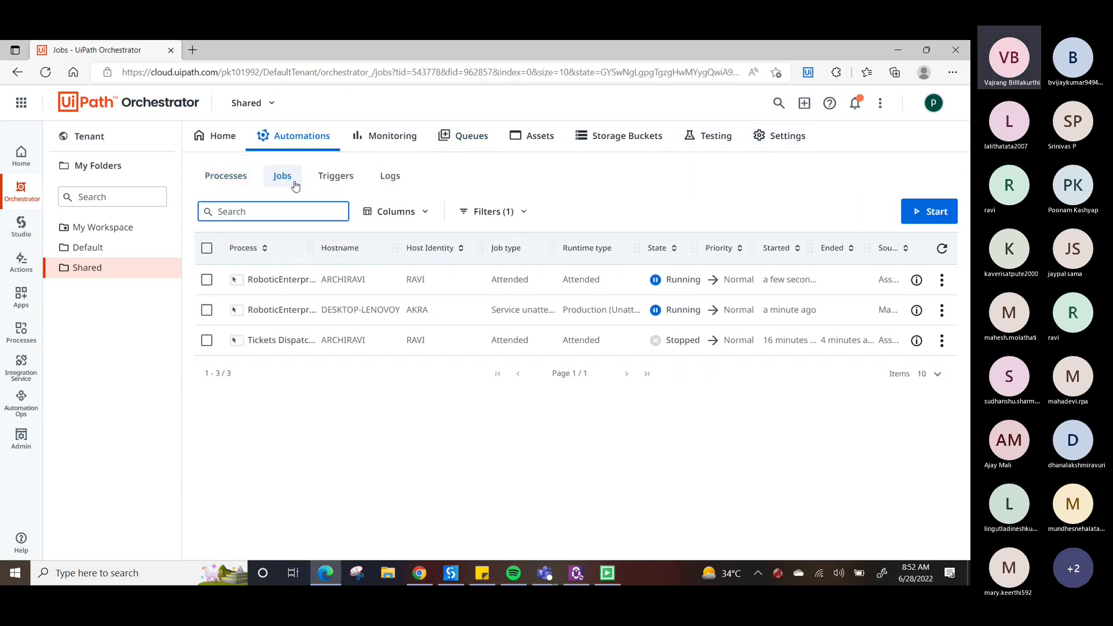
pyautogui.click(393, 139)
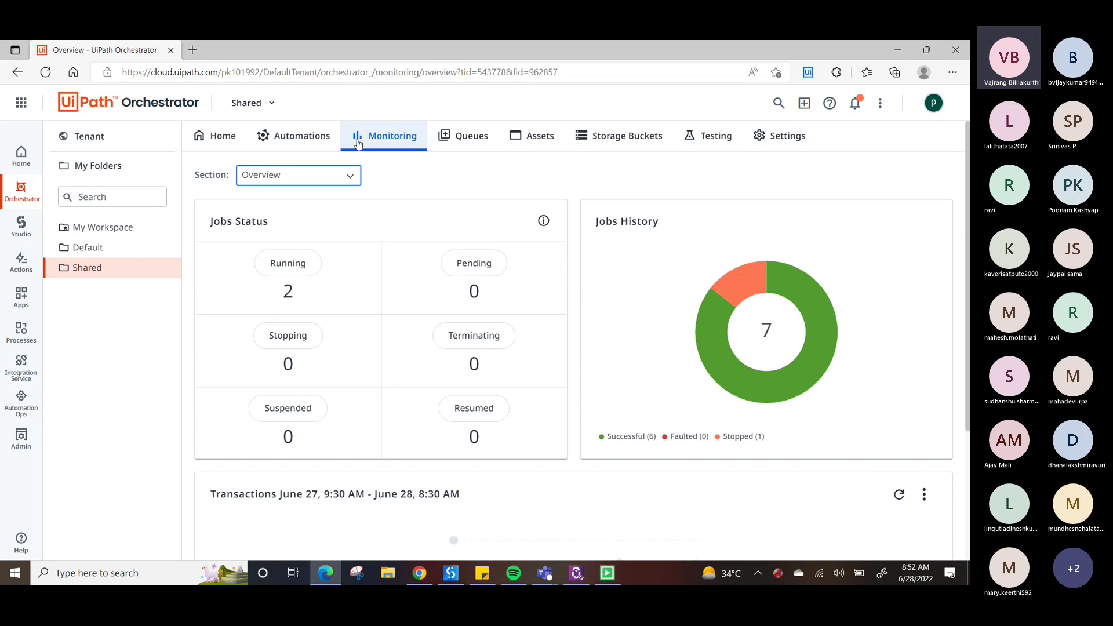
pyautogui.click(310, 142)
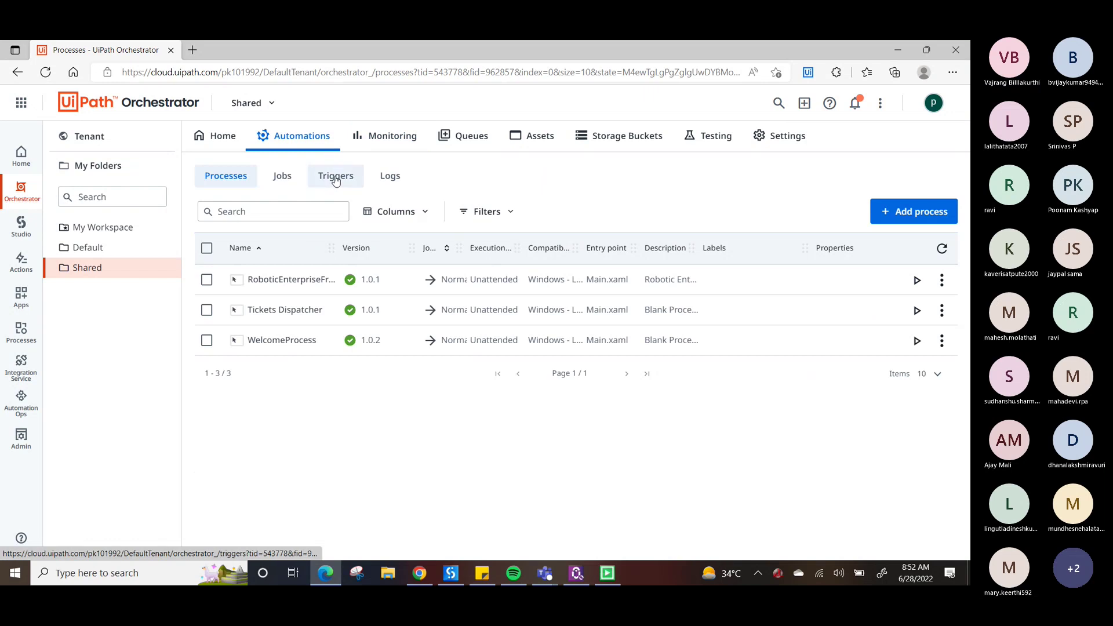
pyautogui.click(282, 175)
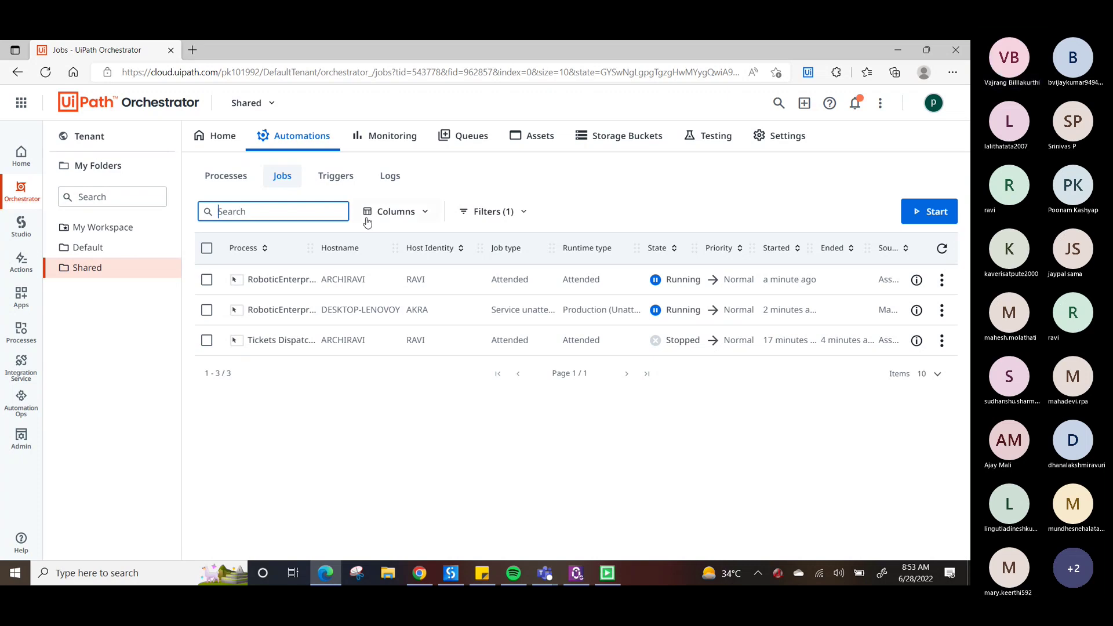
# - View the transactions of the tickets queue and examine the status of its items
pyautogui.click(468, 142)
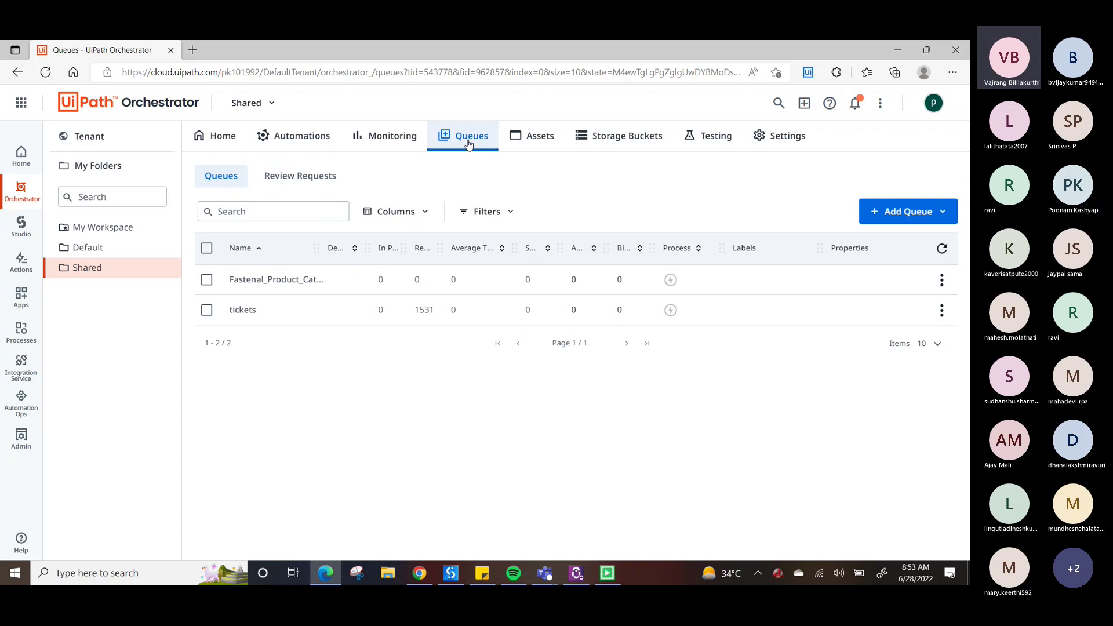
pyautogui.click(941, 310)
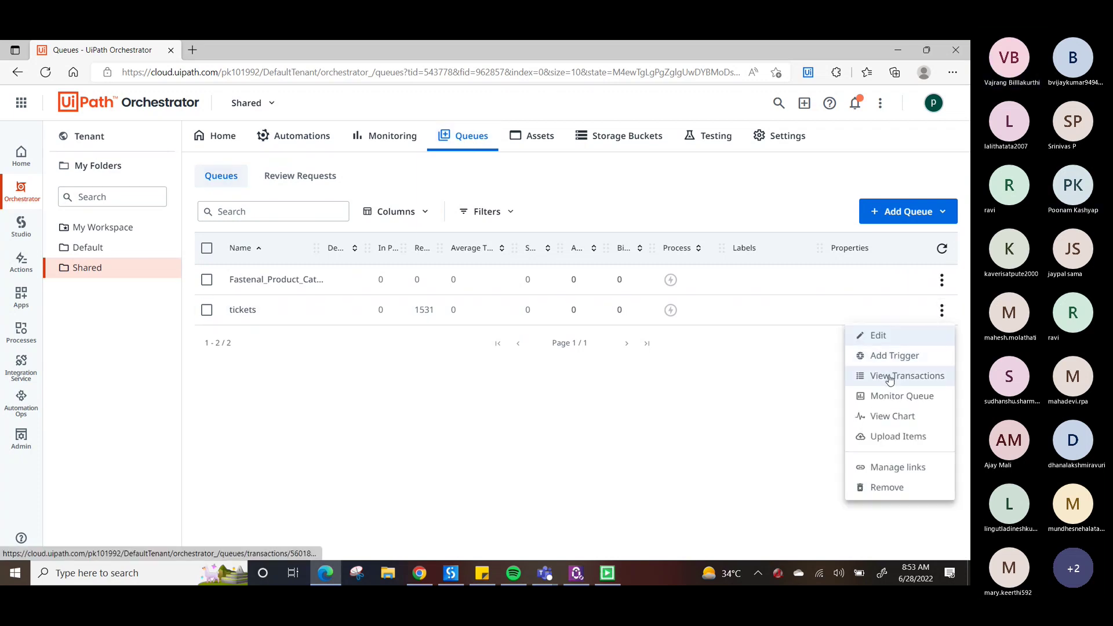
pyautogui.click(890, 376)
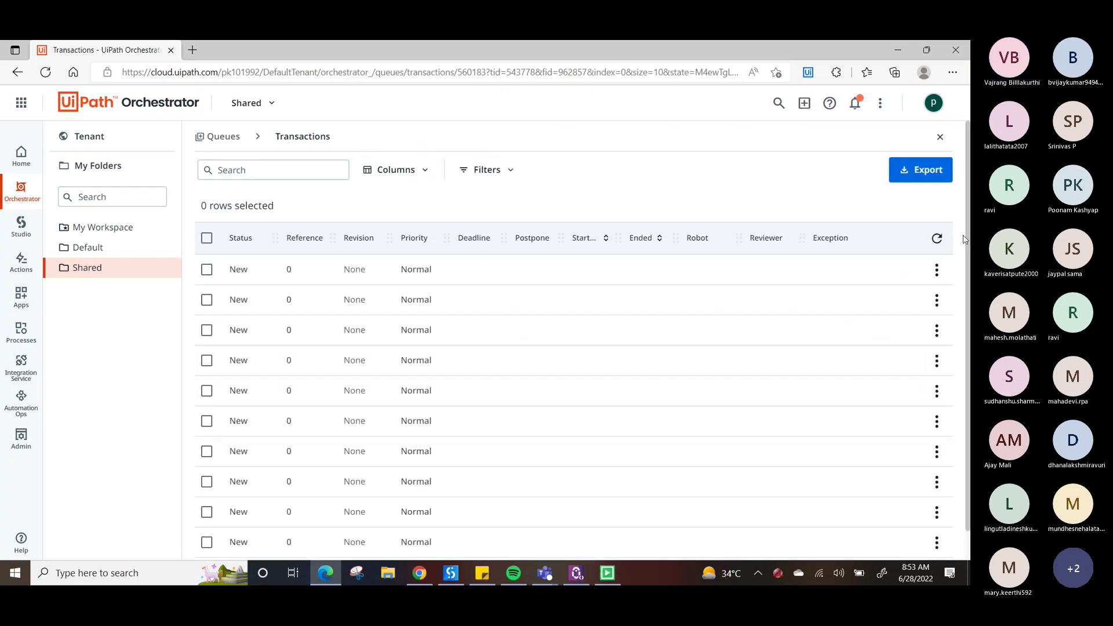
pyautogui.scroll(-1, 968, 366)
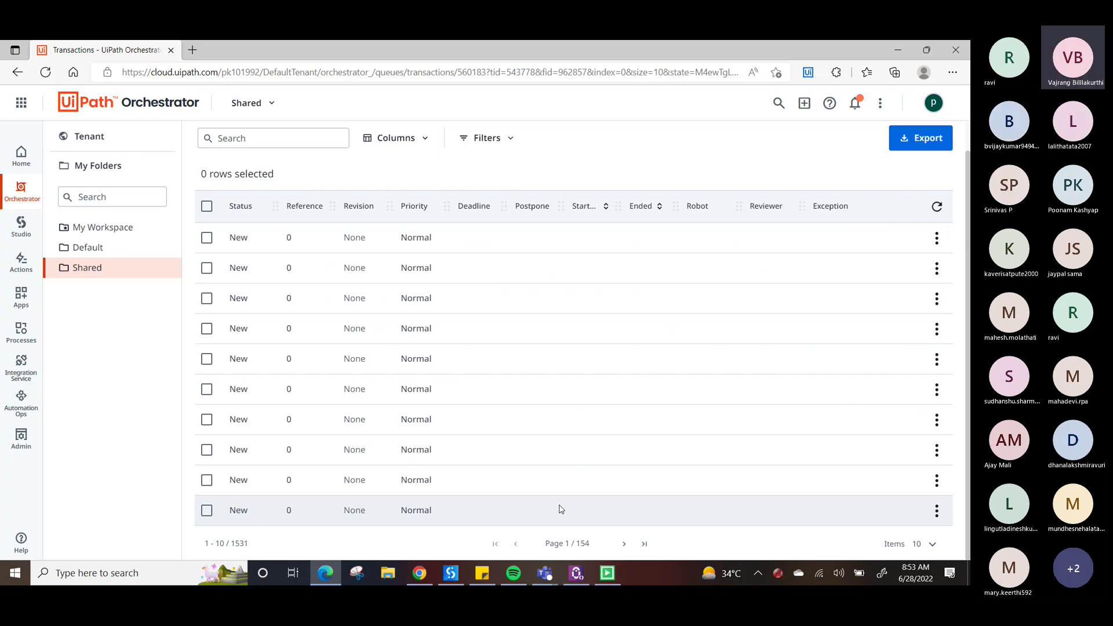
pyautogui.click(76, 270)
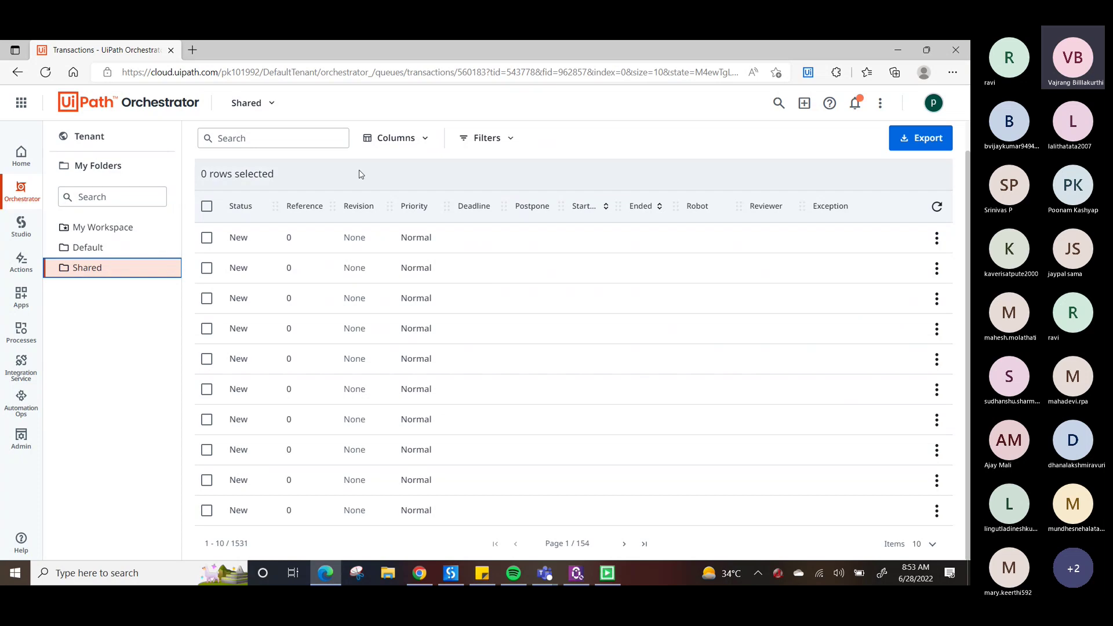
# - Check the queues of My Workspace and the Default and Shared folders, and review the jobs in Shared
pyautogui.click(94, 242)
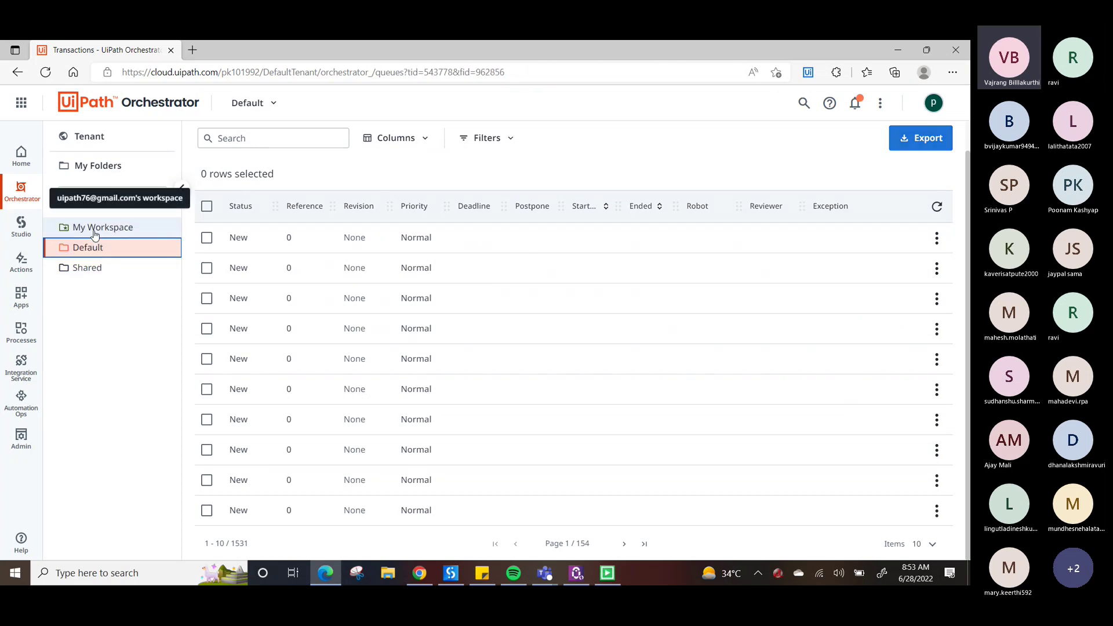
pyautogui.click(95, 232)
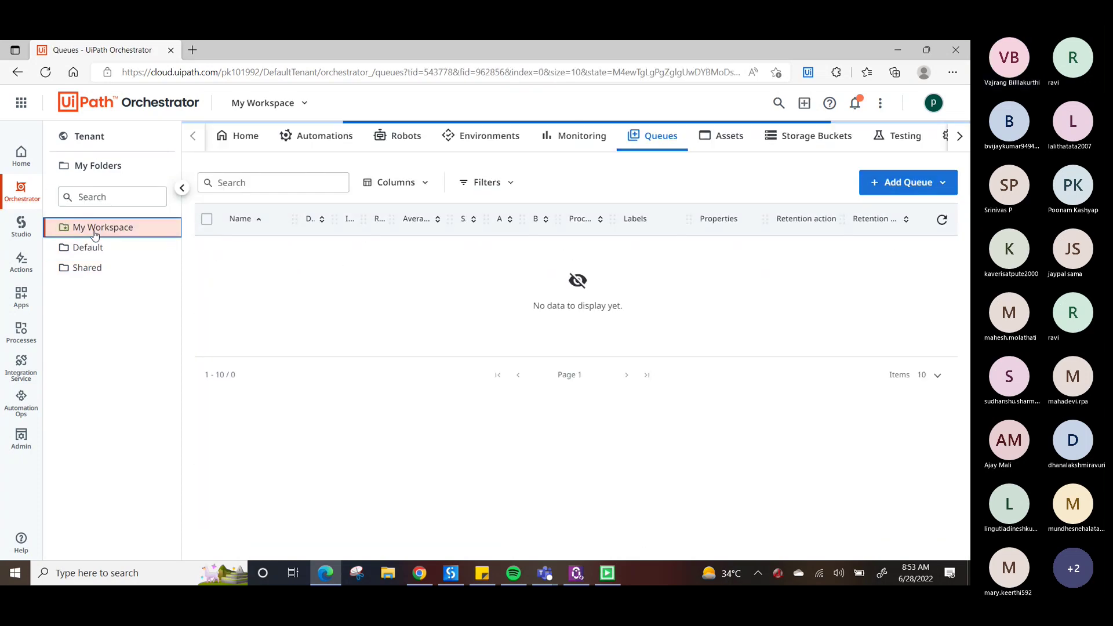
pyautogui.click(83, 248)
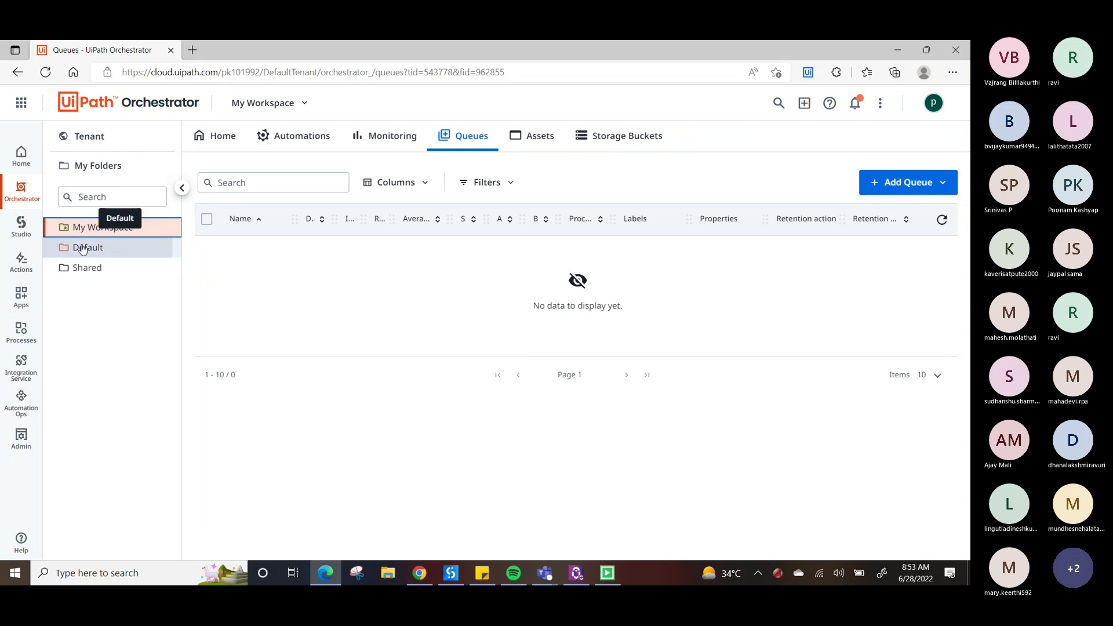
pyautogui.click(79, 269)
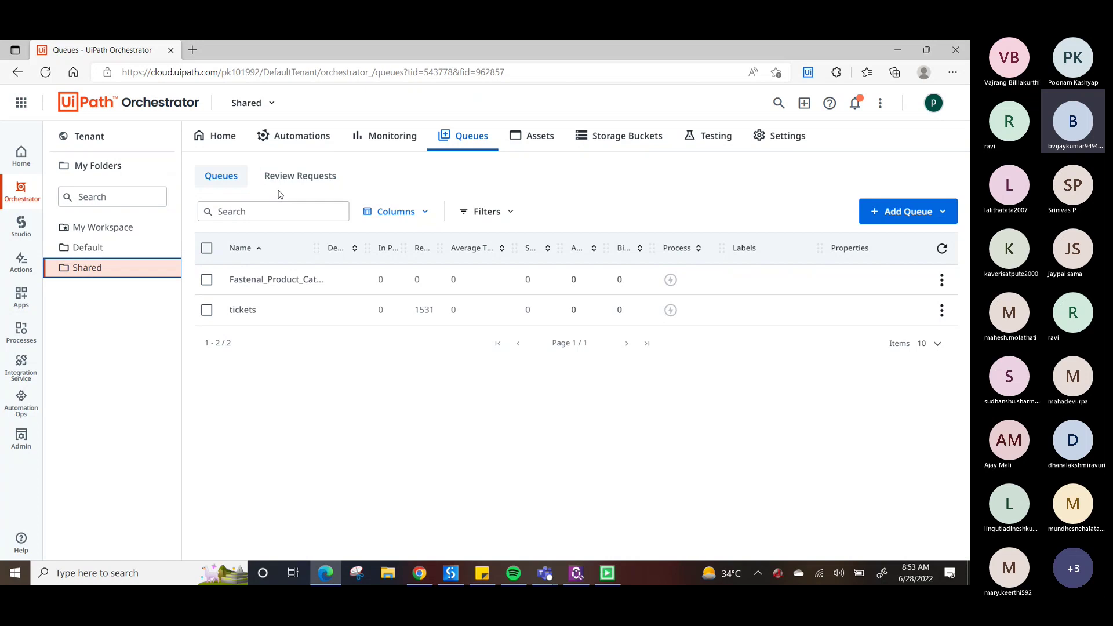
pyautogui.click(302, 130)
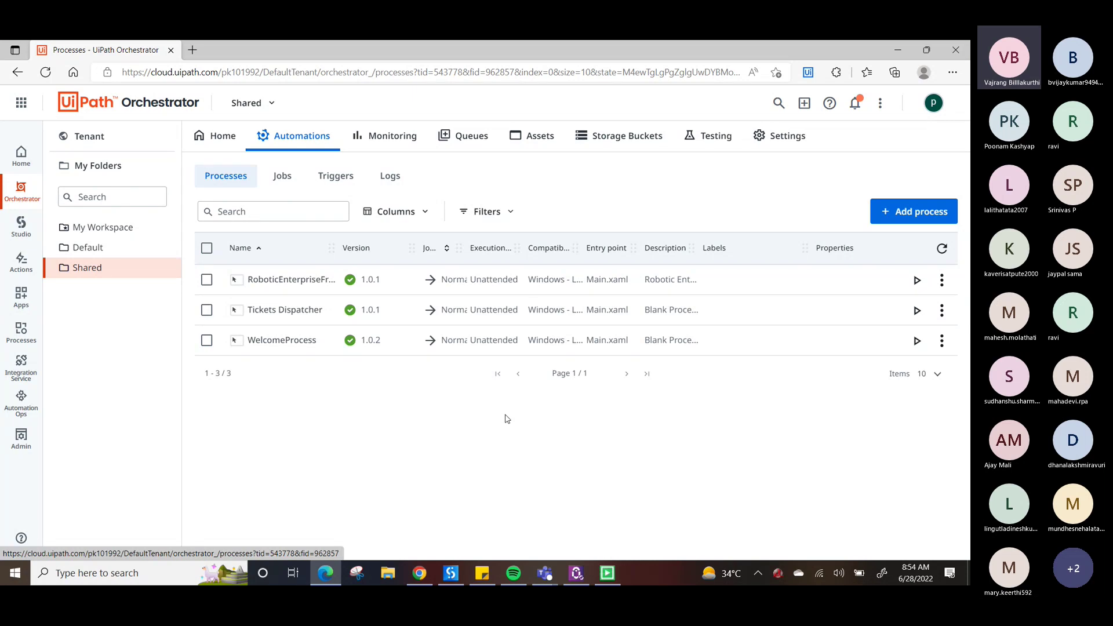
pyautogui.click(290, 180)
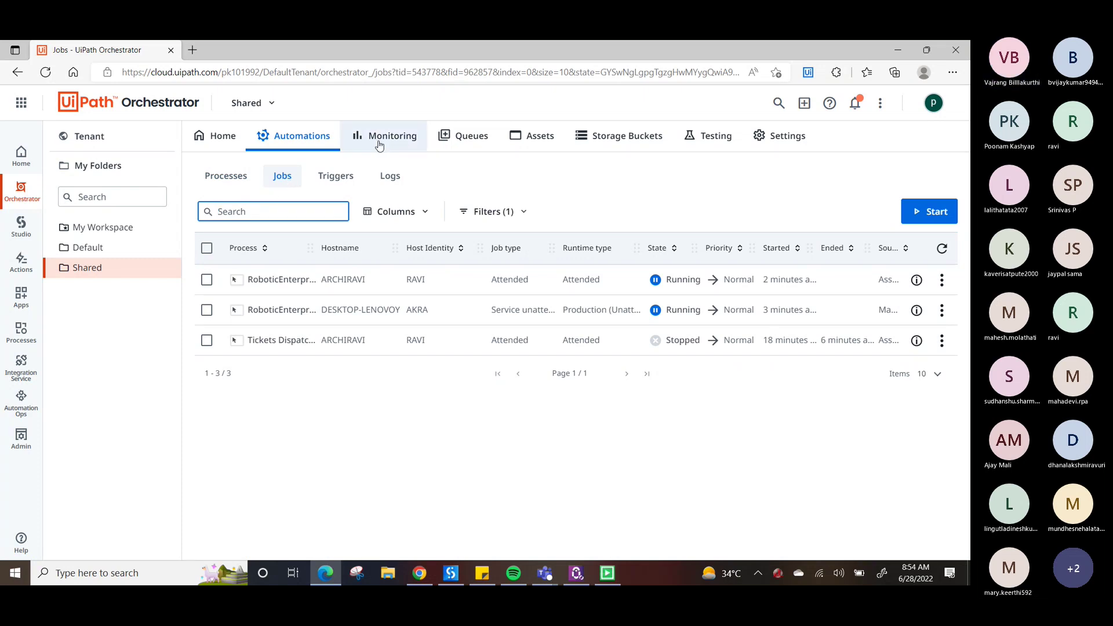
# - View the tickets queue's transactions, refresh them, filter by Successful status, and examine the processed items
pyautogui.click(444, 139)
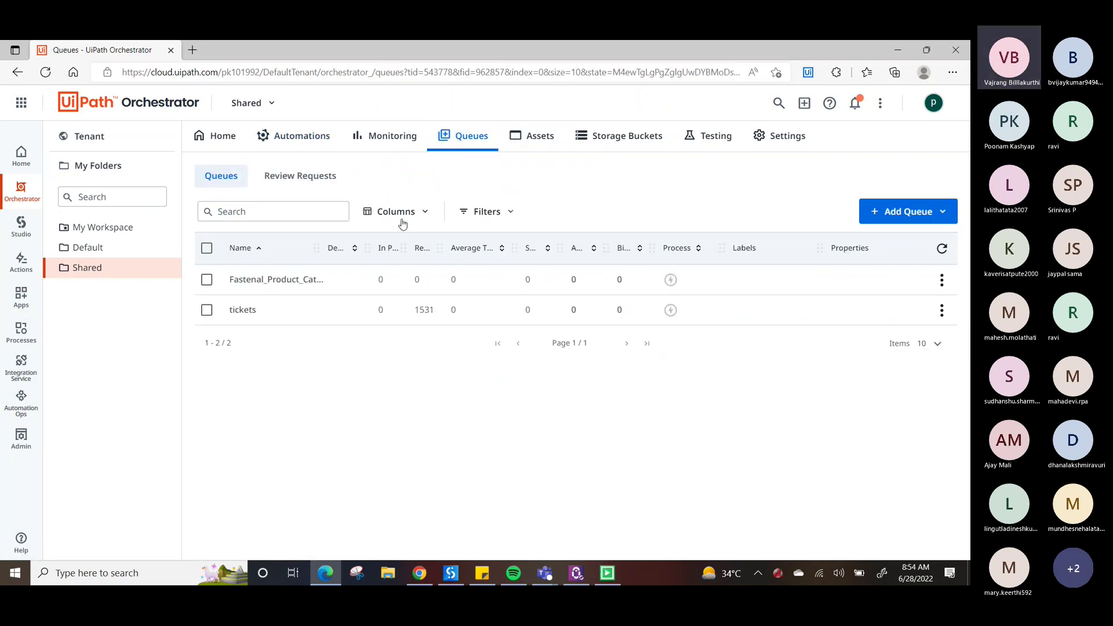
pyautogui.click(942, 312)
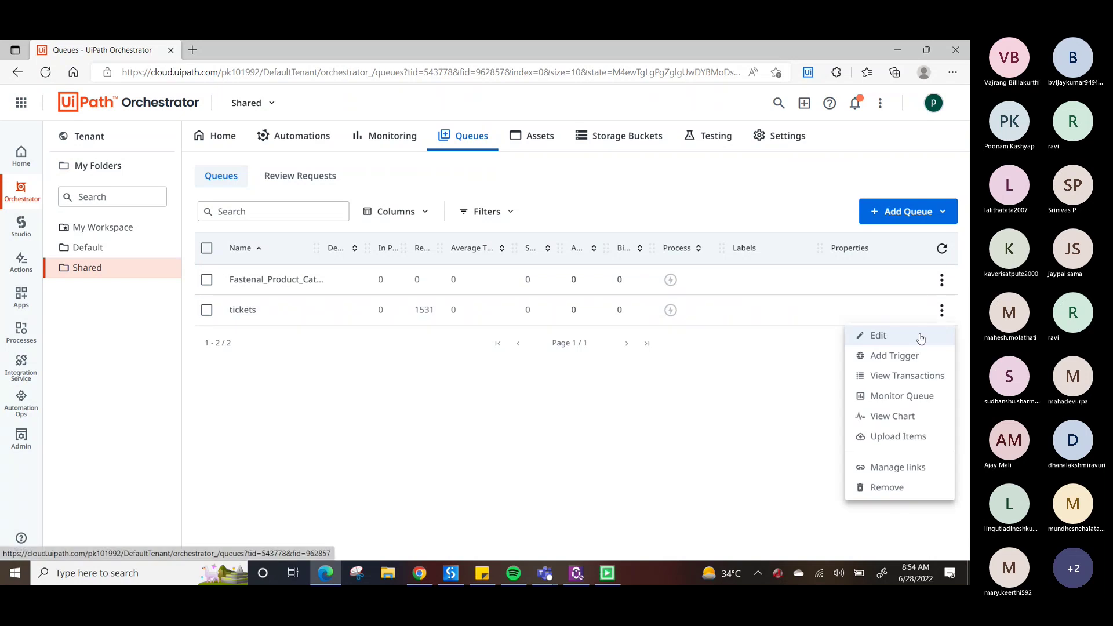
pyautogui.click(895, 377)
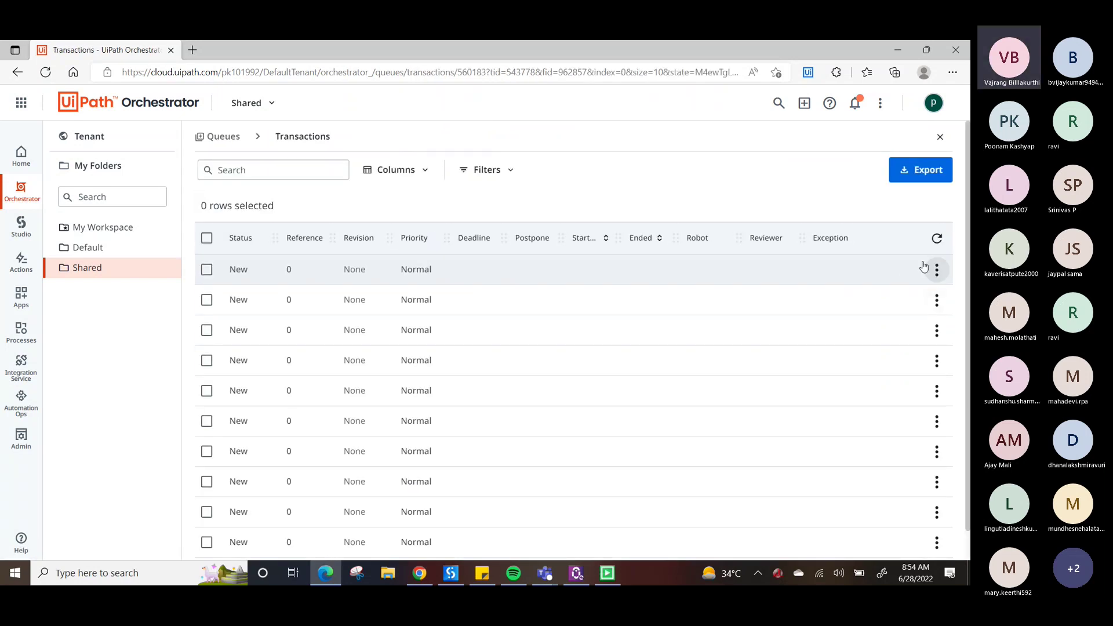
pyautogui.click(930, 243)
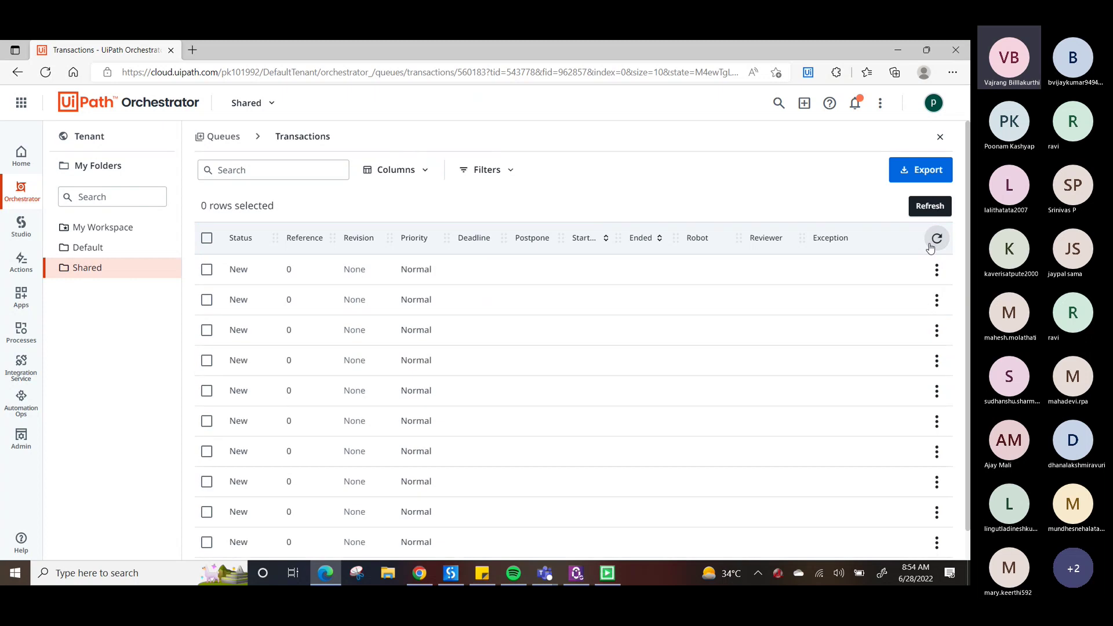
pyautogui.click(510, 174)
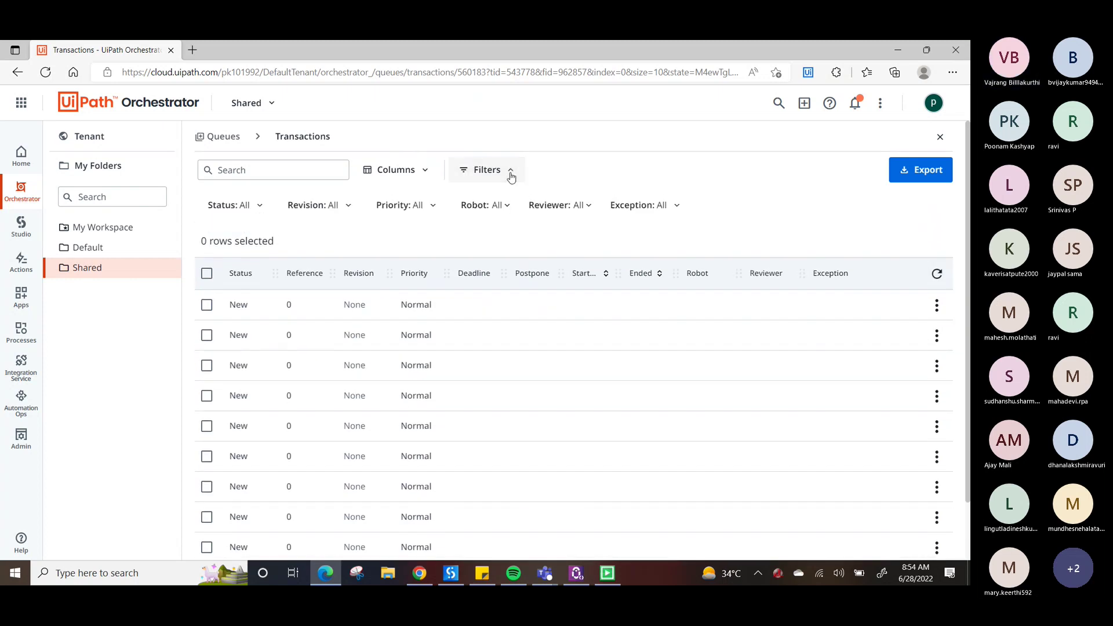
pyautogui.click(249, 207)
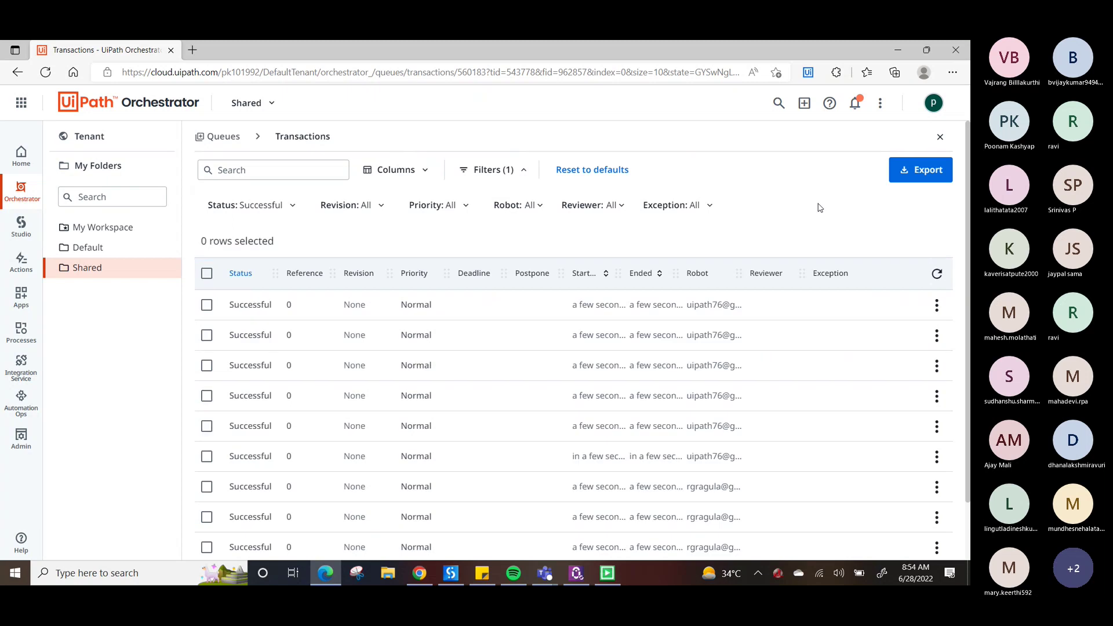
pyautogui.scroll(-2, 891, 329)
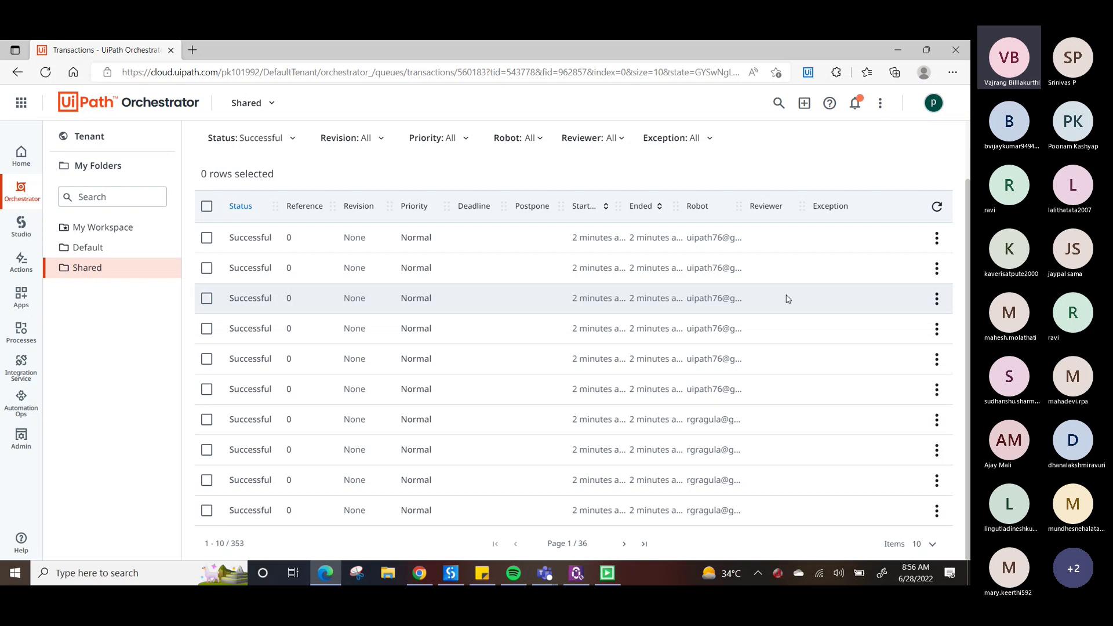
# - Switch to the Microsoft Teams meeting window
pyautogui.rightClick(544, 574)
pyautogui.click(542, 575)
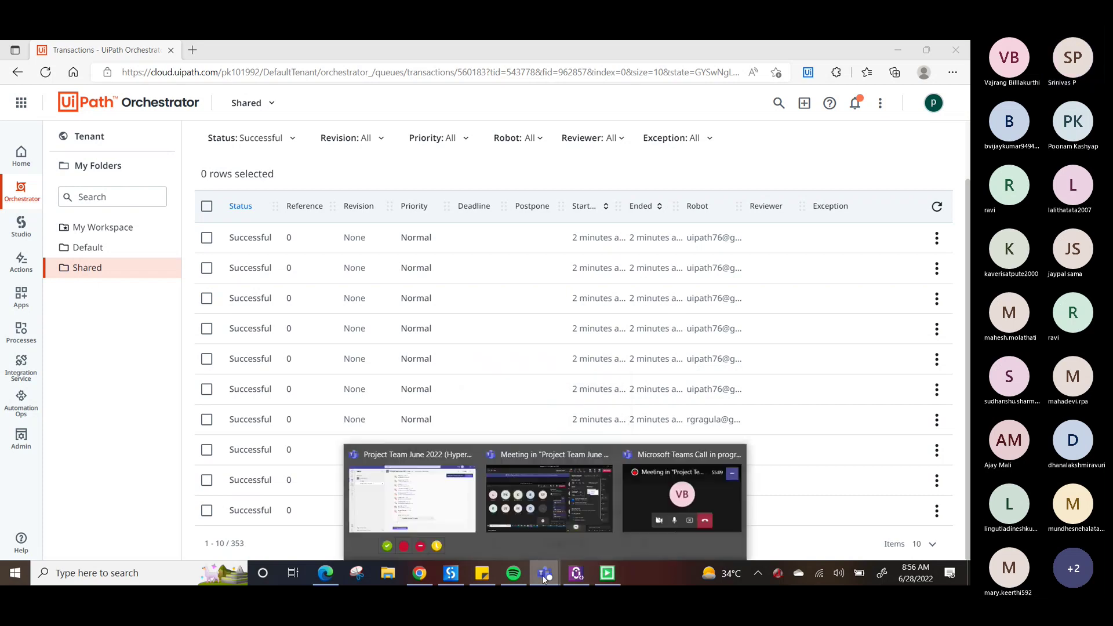
pyautogui.click(544, 501)
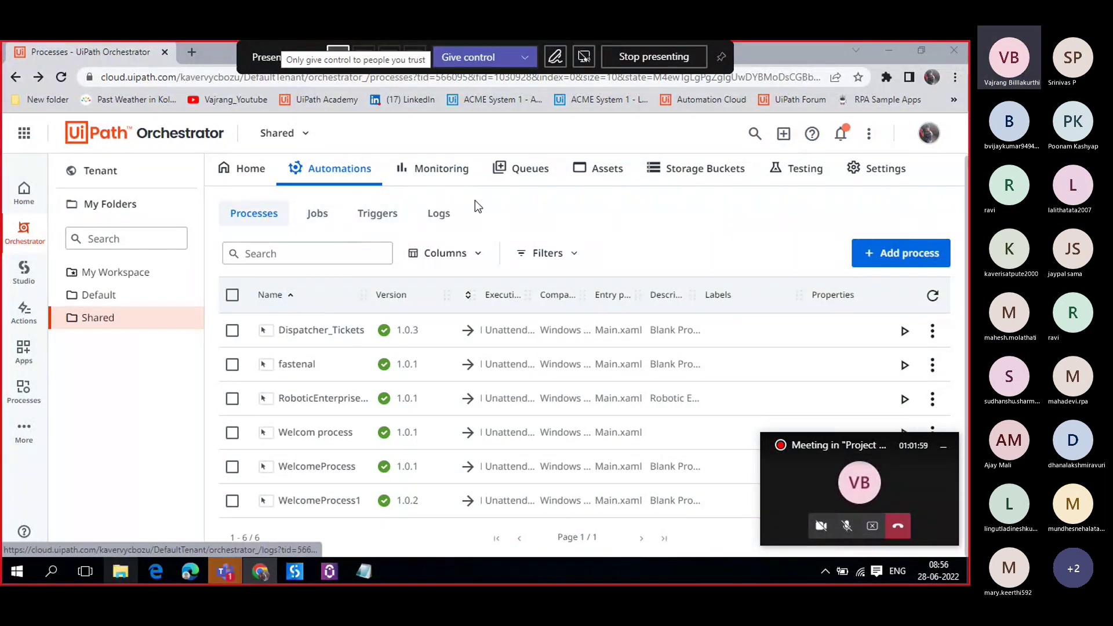
# - View the tickets queue's transactions in the Shared folder and examine the details of the item with reference 99
pyautogui.click(544, 181)
pyautogui.scroll(-1, 439, 432)
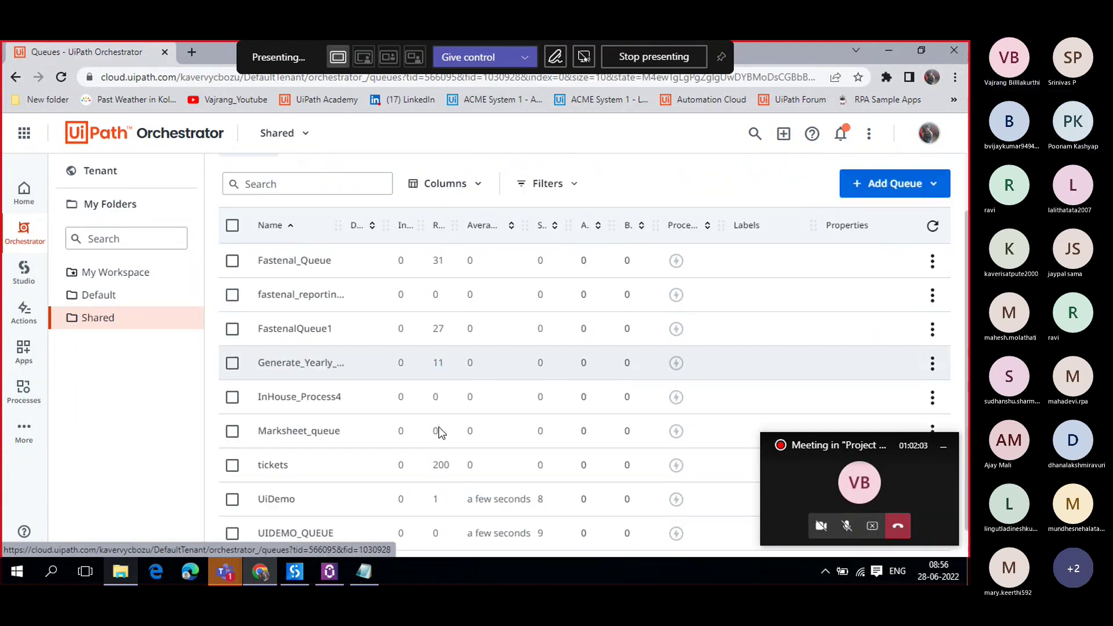
pyautogui.scroll(-1, 377, 458)
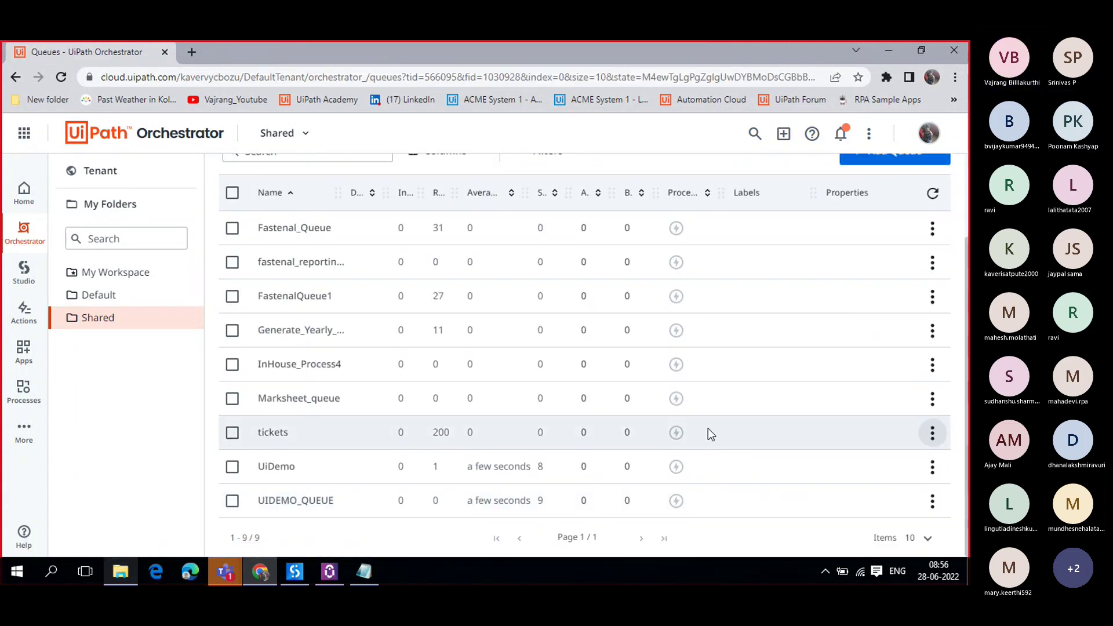
pyautogui.click(932, 433)
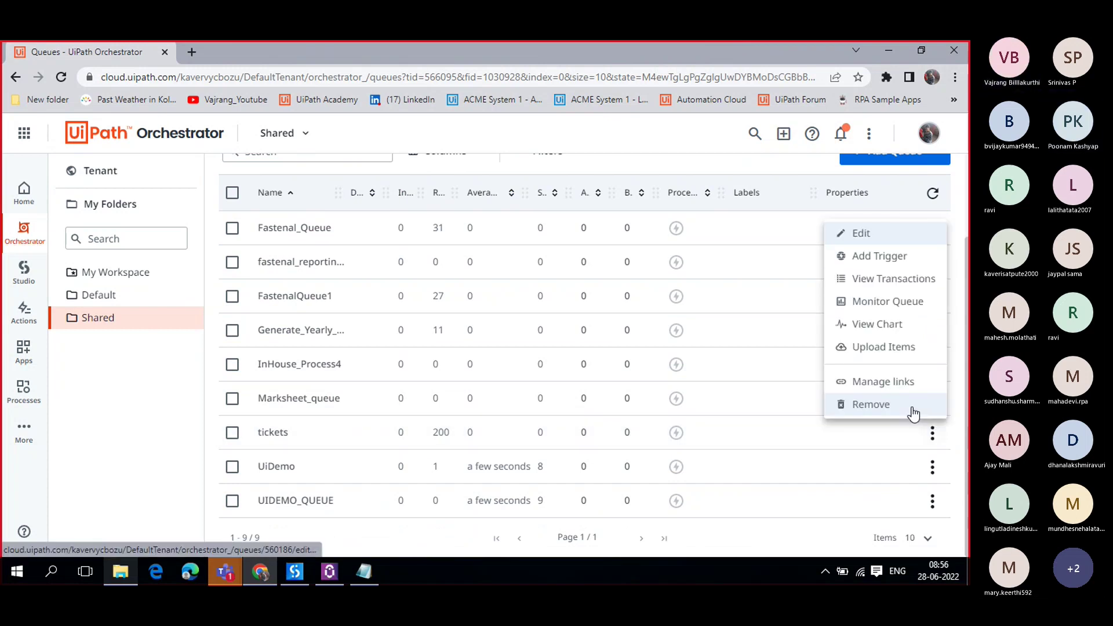
pyautogui.click(890, 279)
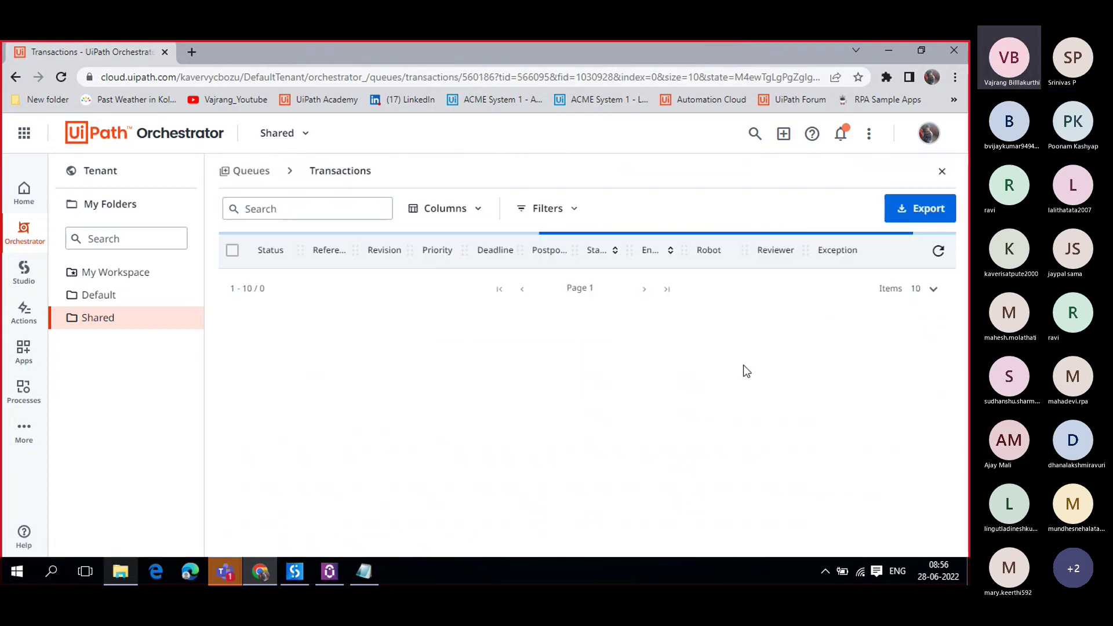
pyautogui.scroll(-2, 325, 411)
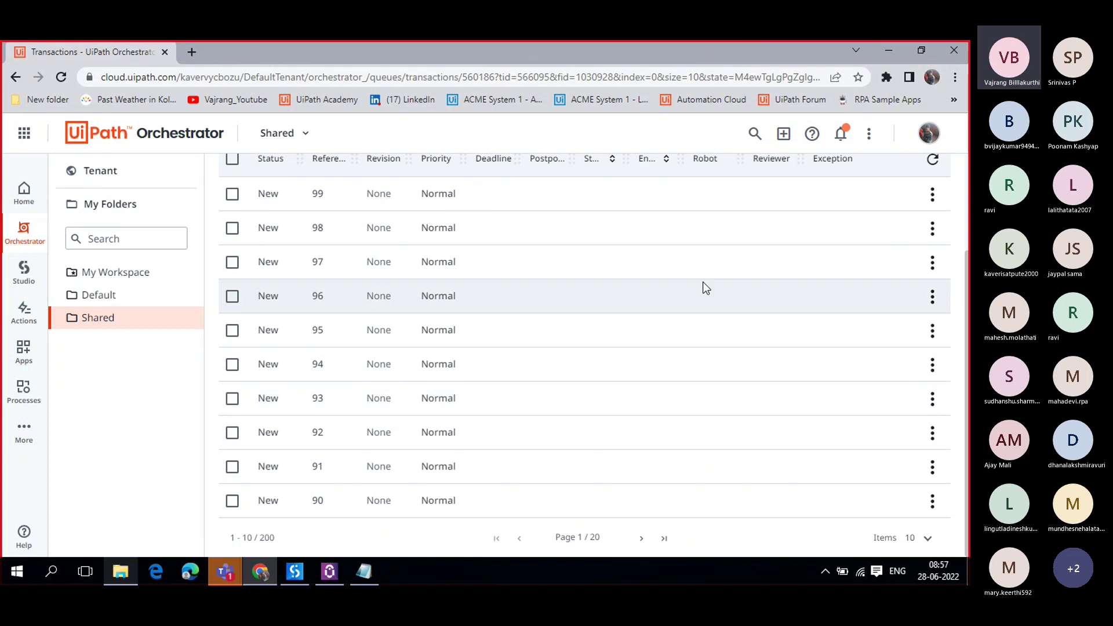
pyautogui.click(932, 195)
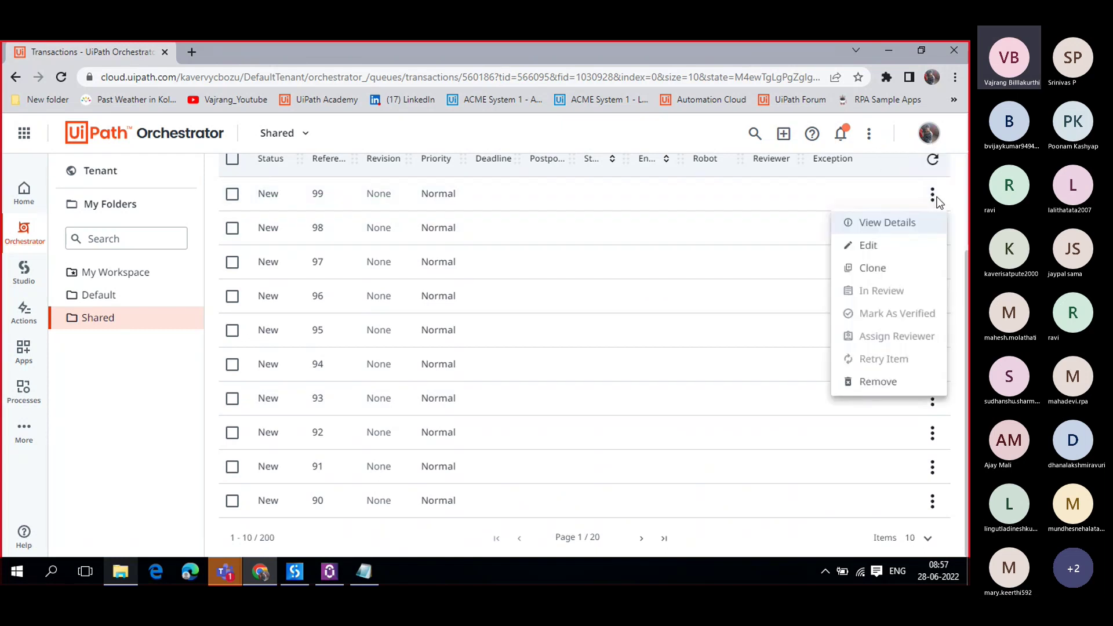
pyautogui.click(921, 231)
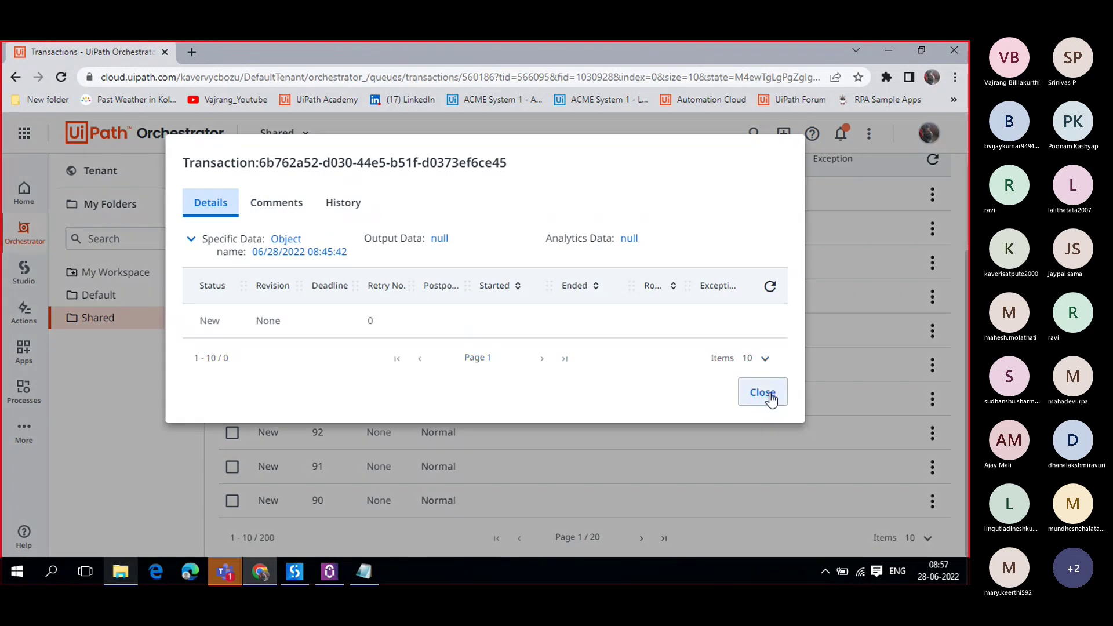
pyautogui.click(764, 361)
# - Return to the queues list, switch to UiPath Assistant, and install and run RoboticEnterpriseFramework_TicketPerformer
pyautogui.click(301, 464)
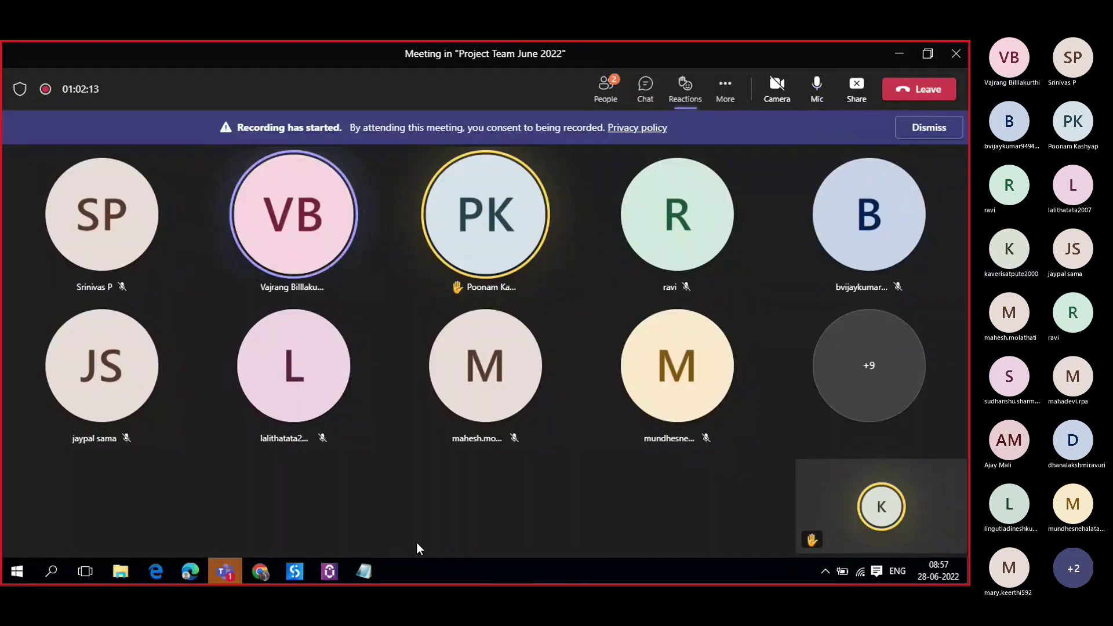
pyautogui.click(262, 572)
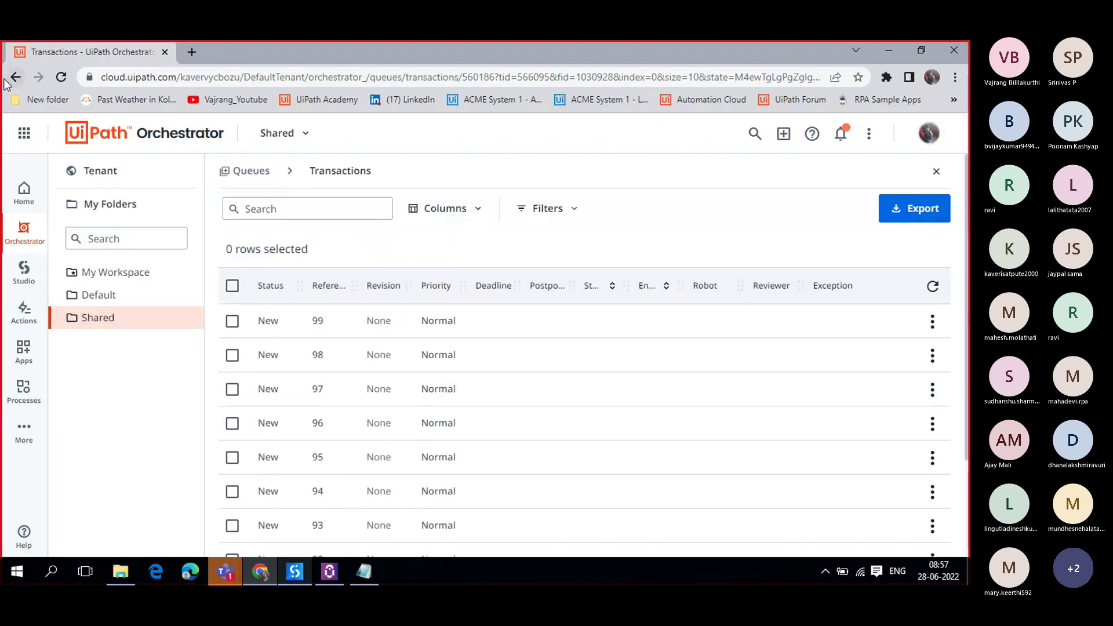
pyautogui.click(15, 79)
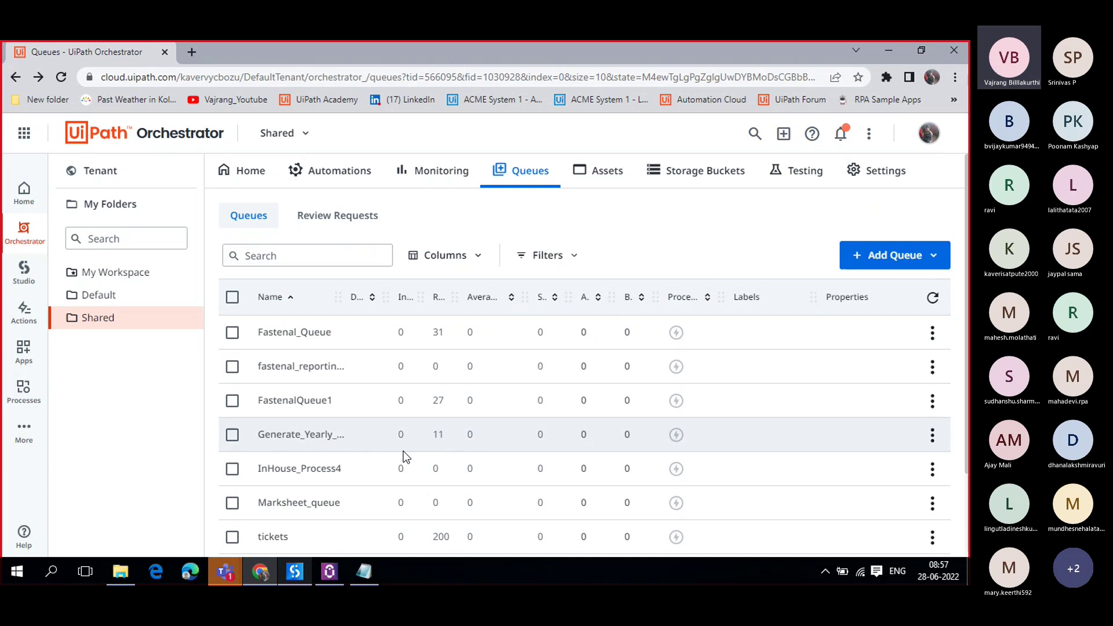
pyautogui.scroll(-2, 403, 450)
pyautogui.click(338, 574)
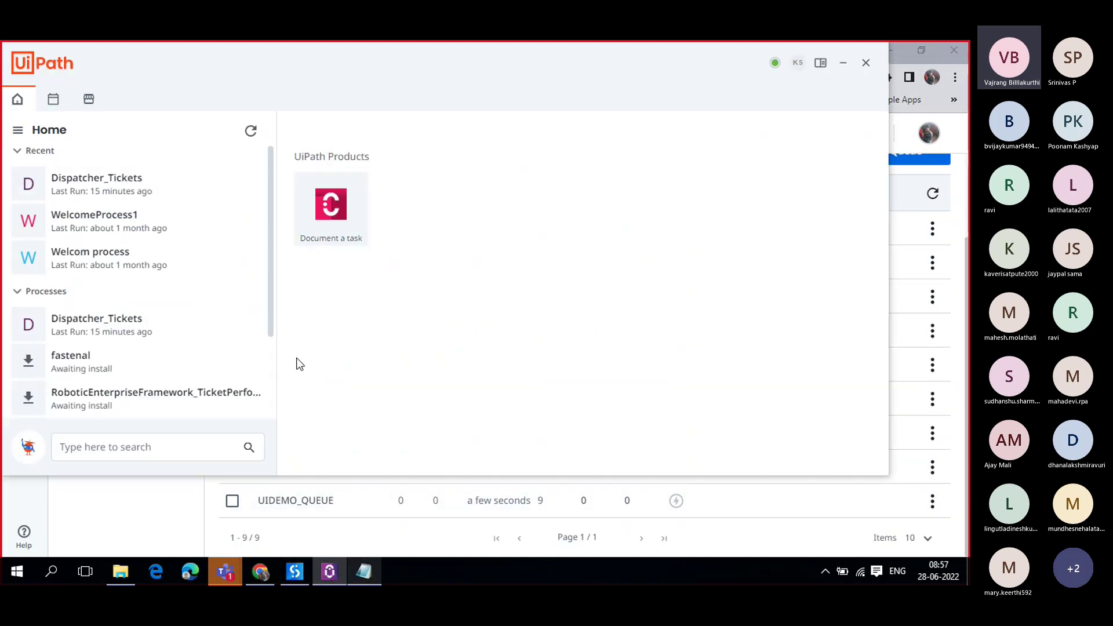
pyautogui.click(216, 398)
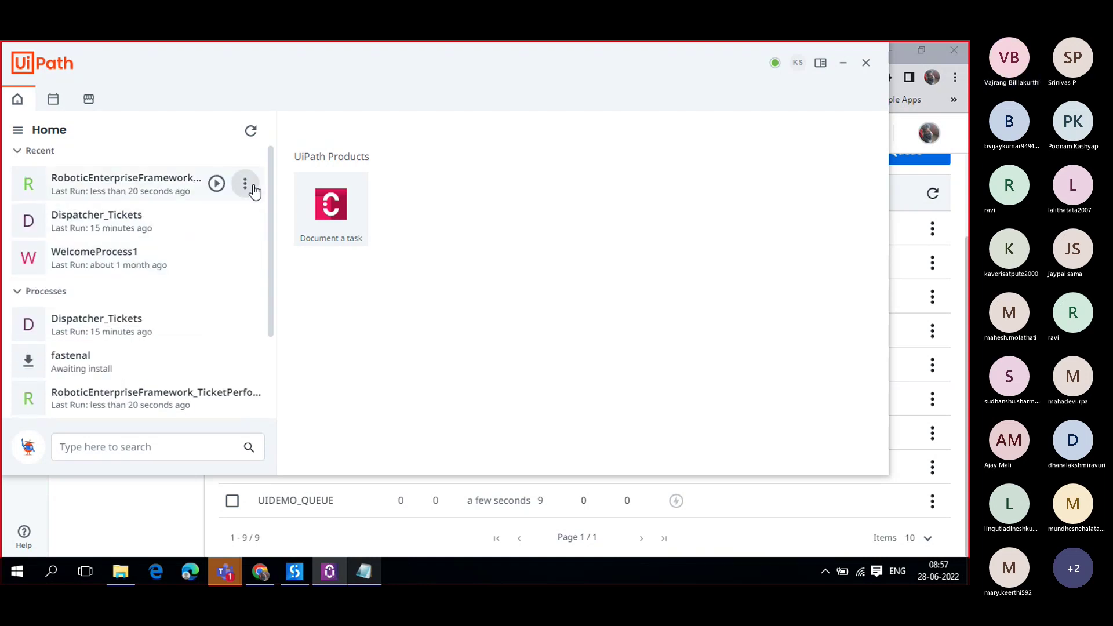
# - Set the in_OrchestratorQueueName parameter of RoboticEnterpriseFramework_TicketPerformer to Tickets, save it, and run the process
pyautogui.click(252, 189)
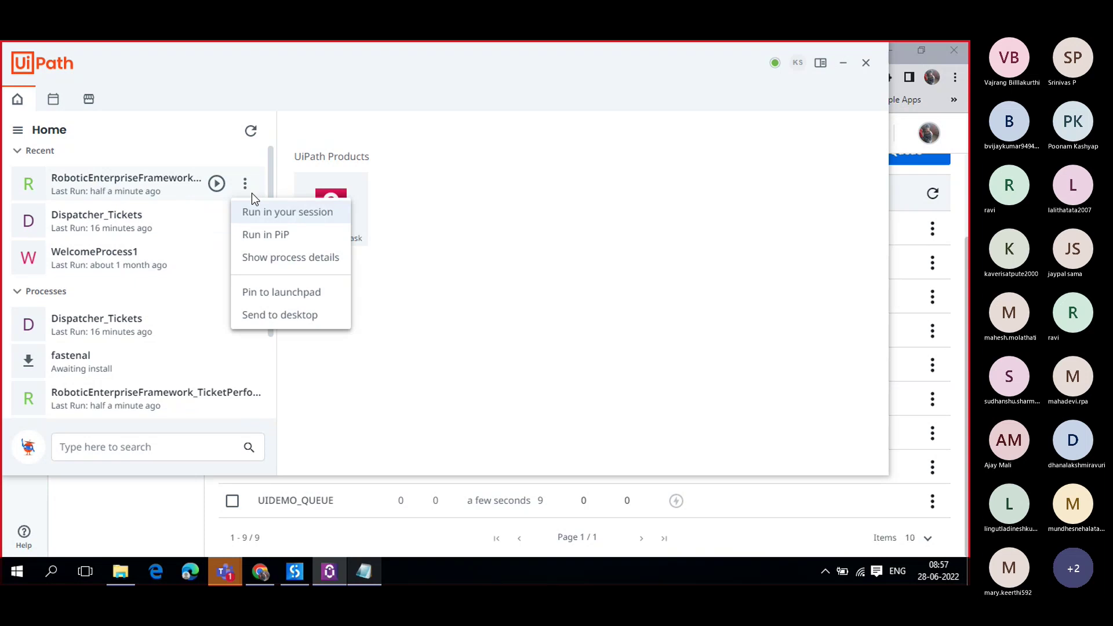
pyautogui.click(279, 259)
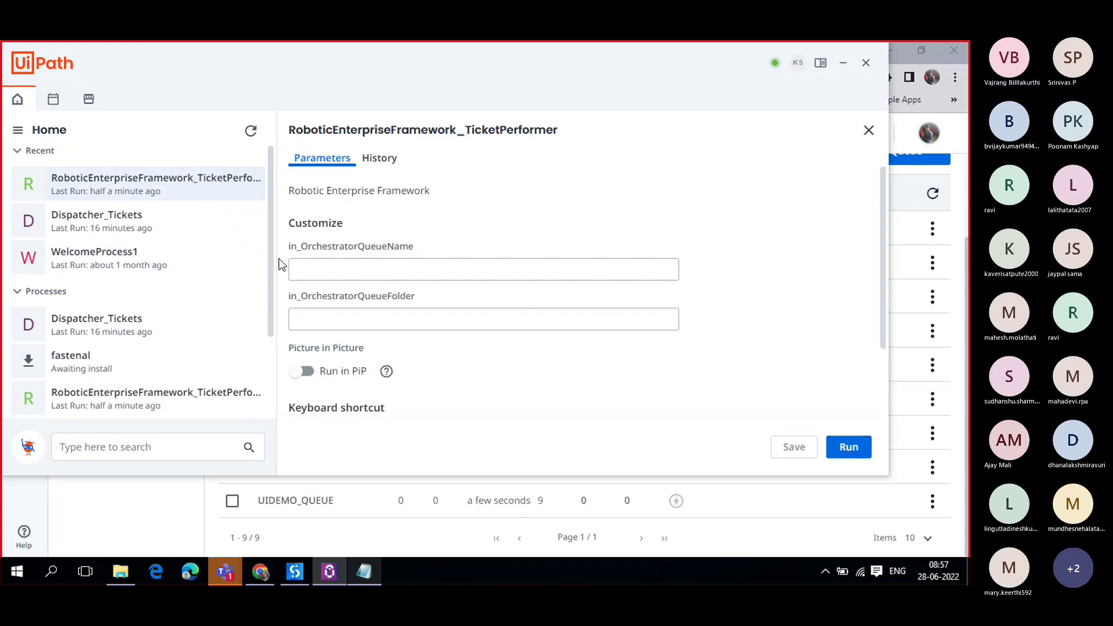
pyautogui.scroll(-3, 550, 357)
pyautogui.scroll(3, 550, 357)
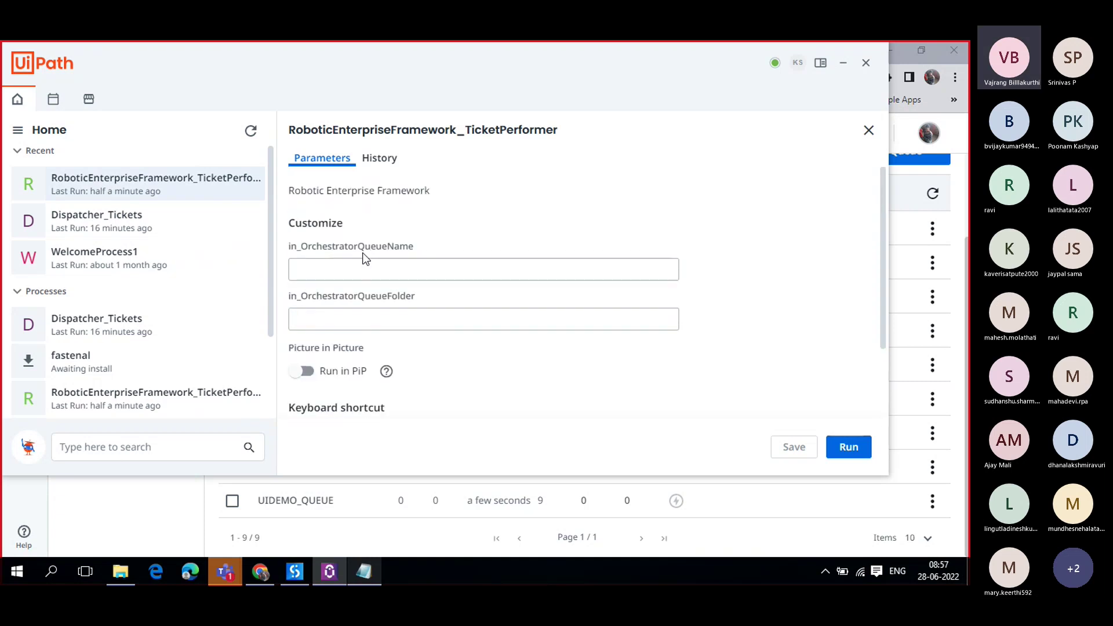
pyautogui.click(369, 271)
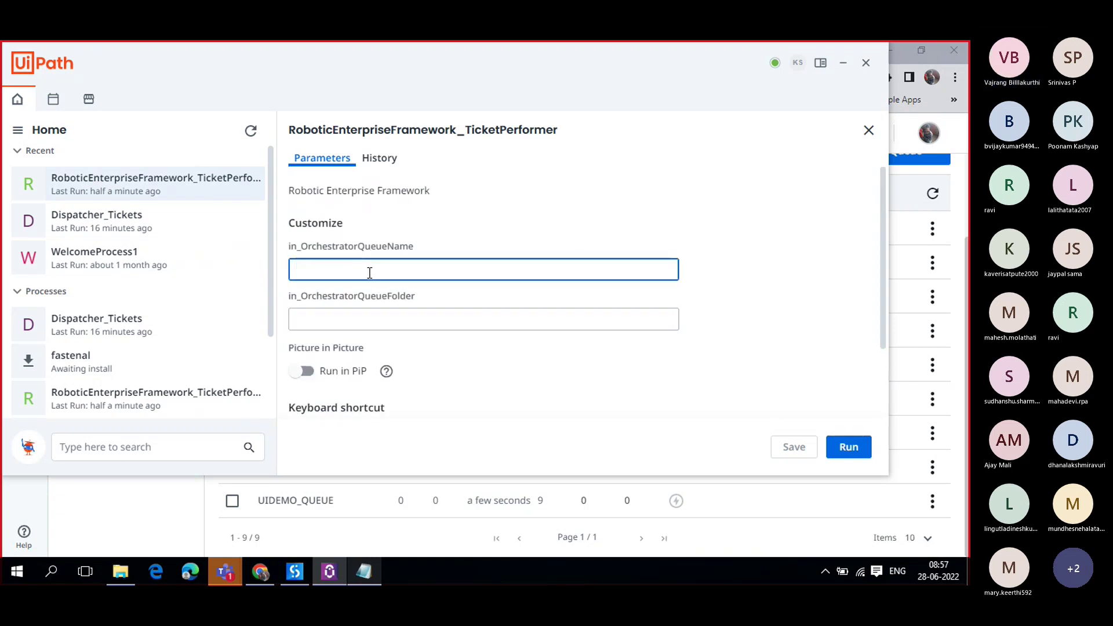
pyautogui.write('Tickets')
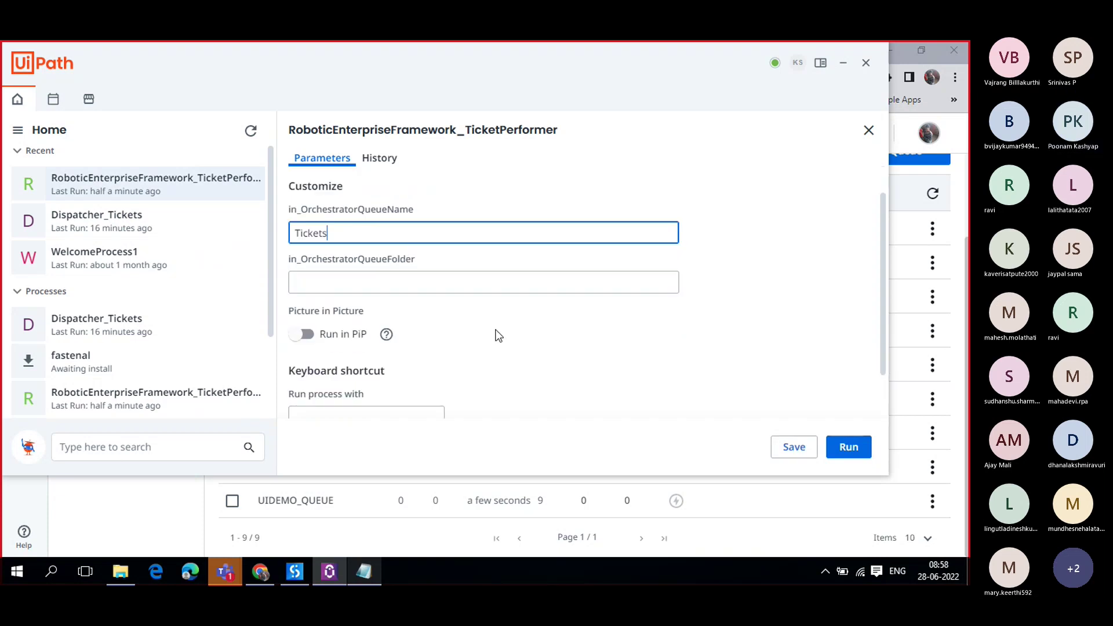
pyautogui.scroll(-2, 496, 333)
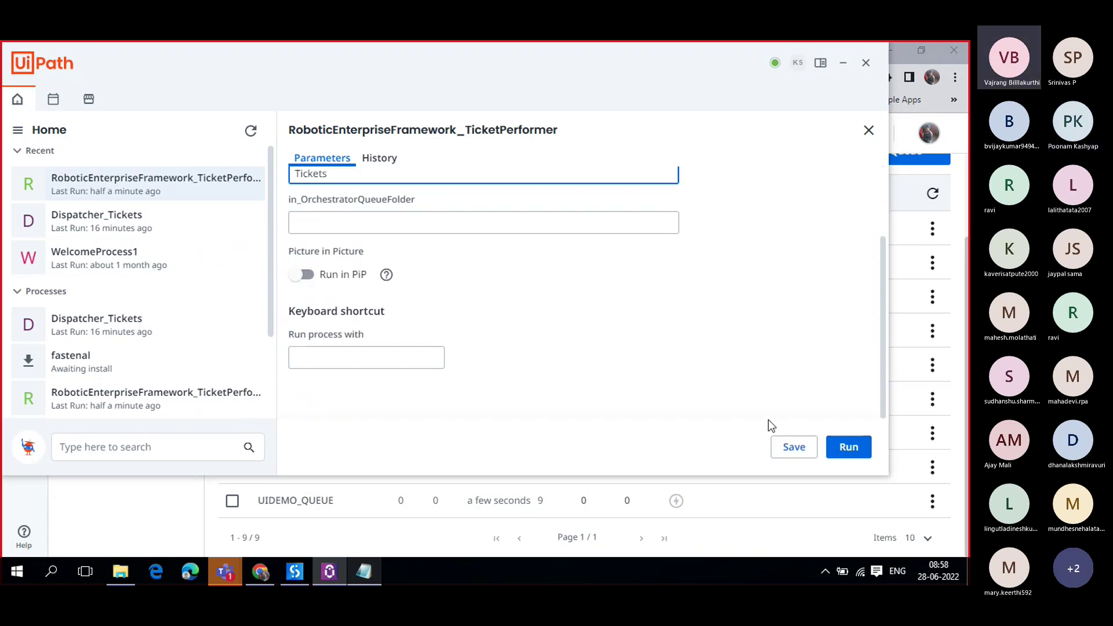
pyautogui.click(806, 452)
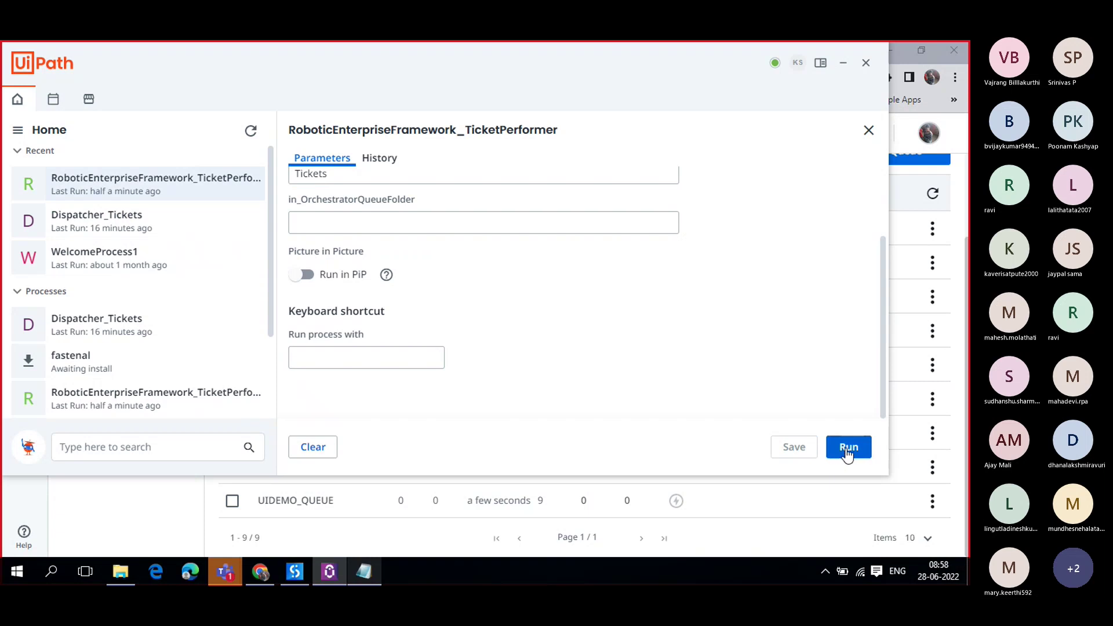
pyautogui.click(852, 454)
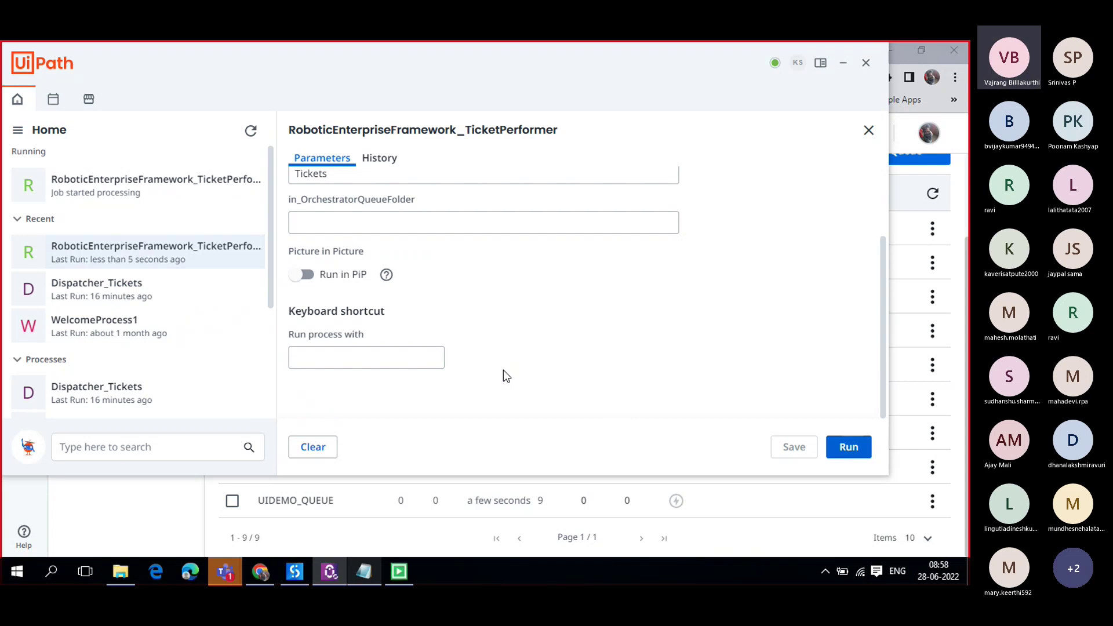
# - Set the in_OrchestratorQueueName parameter of RoboticEnterpriseFramework_TicketPerformer to tickets and run the process again
pyautogui.scroll(3, 503, 370)
pyautogui.click(302, 268)
pyautogui.press('BackSpace')
pyautogui.write('t')
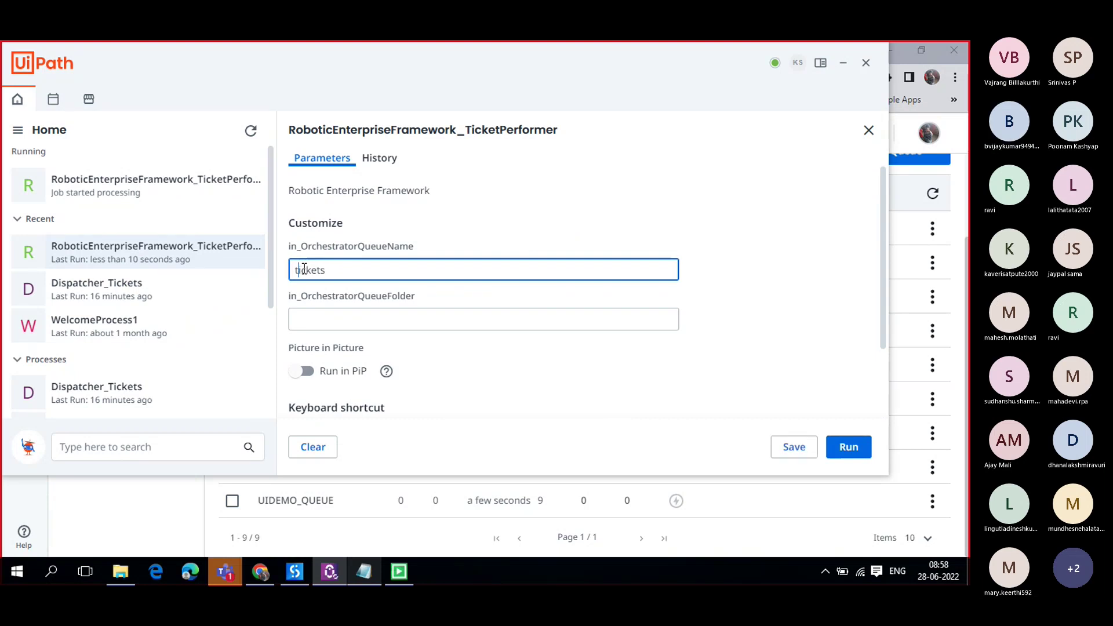
pyautogui.click(848, 448)
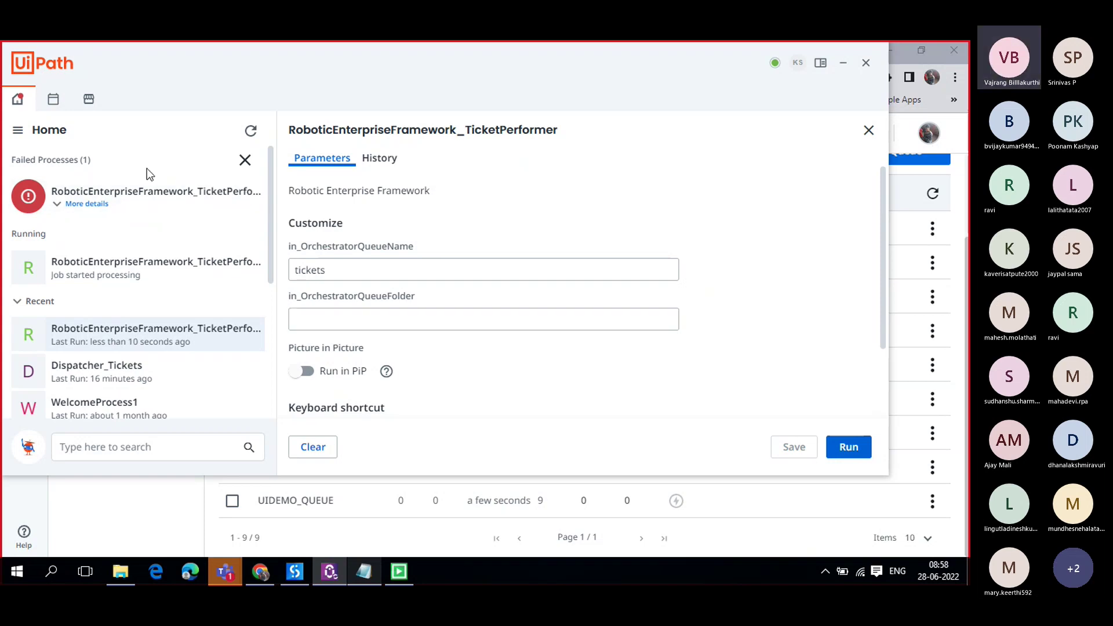
# - Examine and copy the error details of the failed RoboticEnterpriseFramework_TicketPerformer run, and dismiss the failed process entry
pyautogui.click(87, 204)
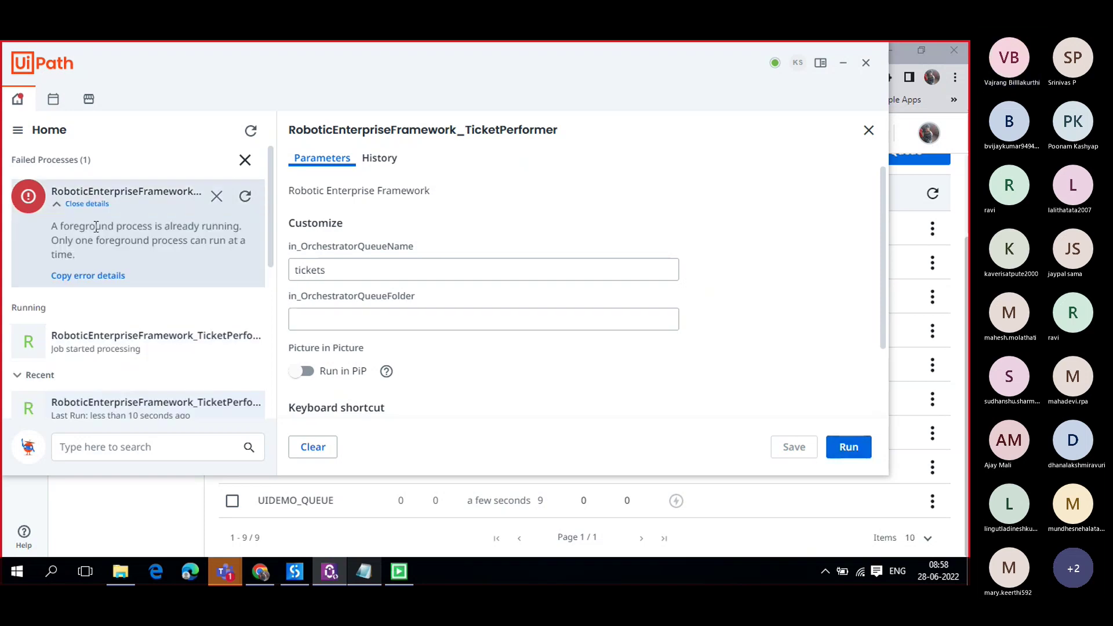
pyautogui.click(98, 277)
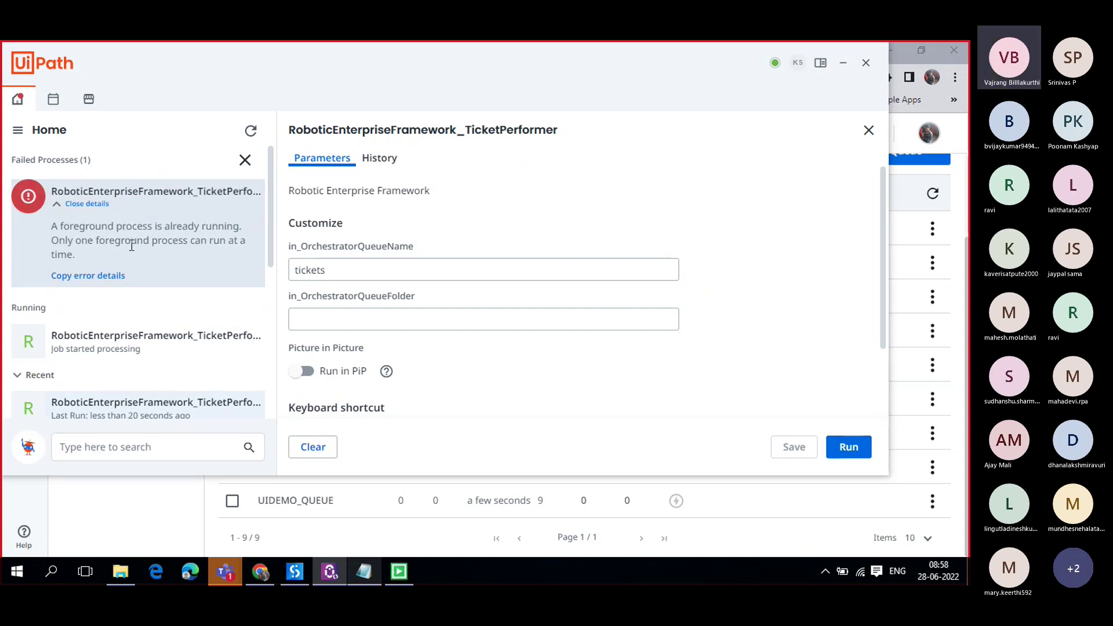
pyautogui.click(245, 160)
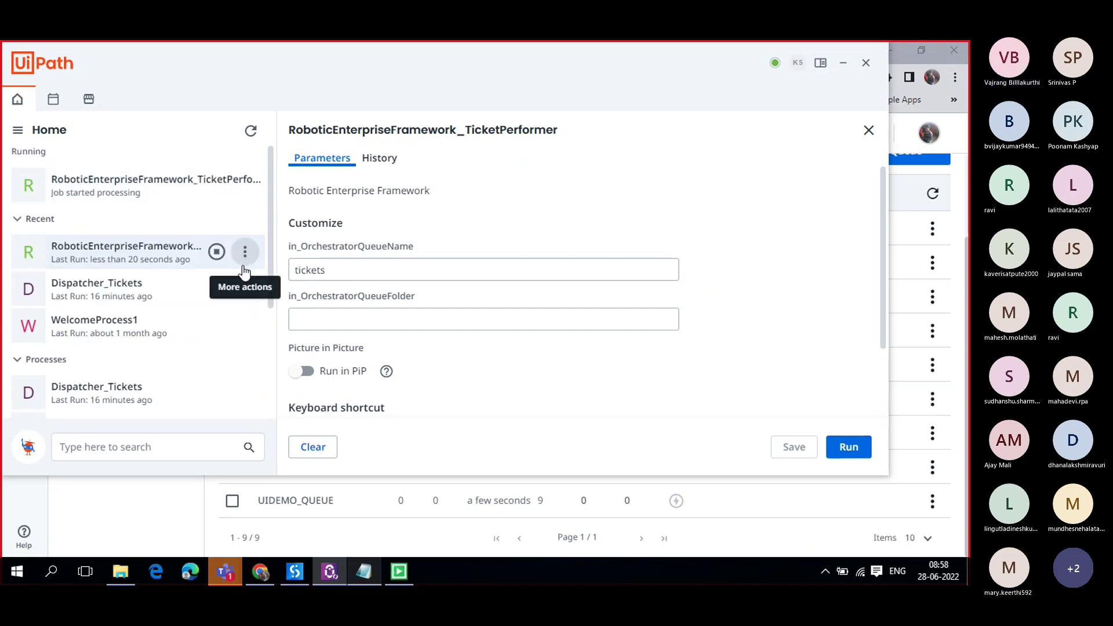
pyautogui.moveTo(217, 250)
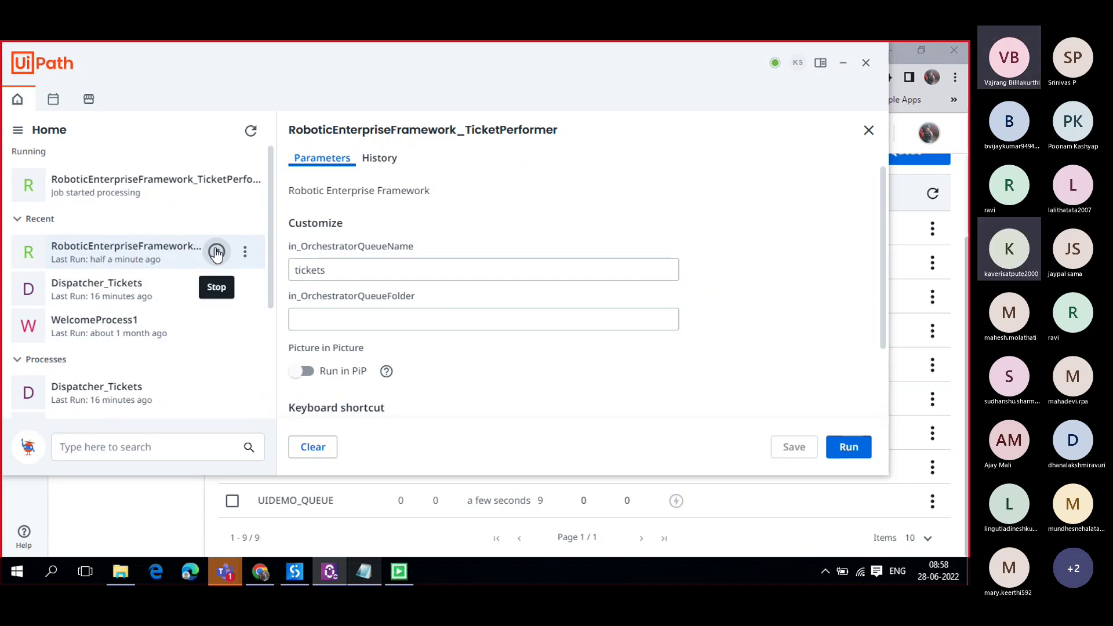
pyautogui.click(216, 253)
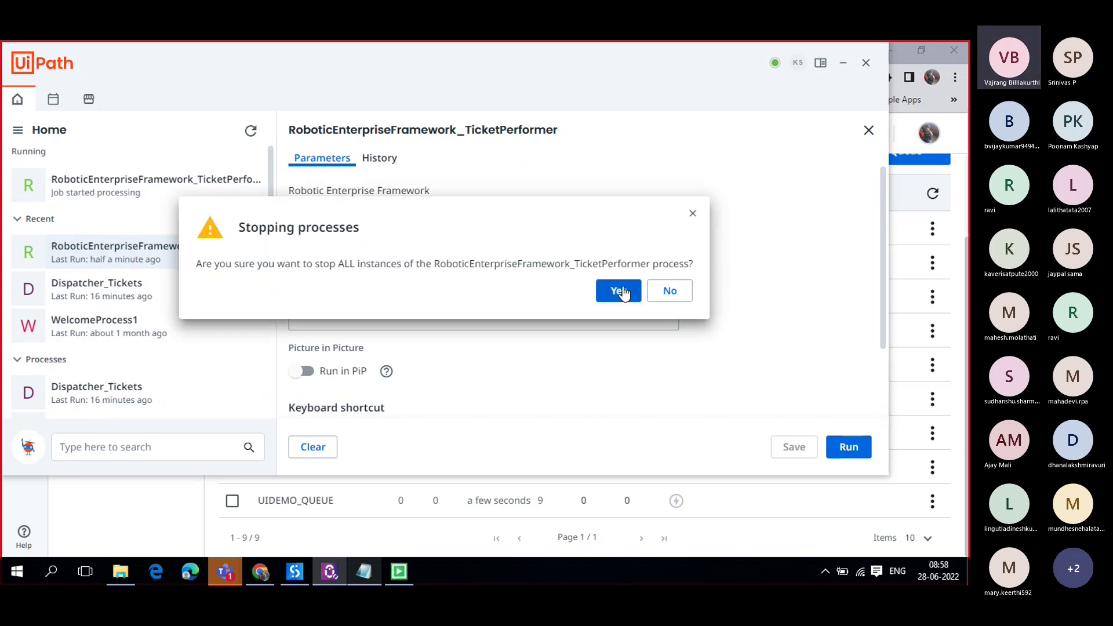
pyautogui.click(691, 216)
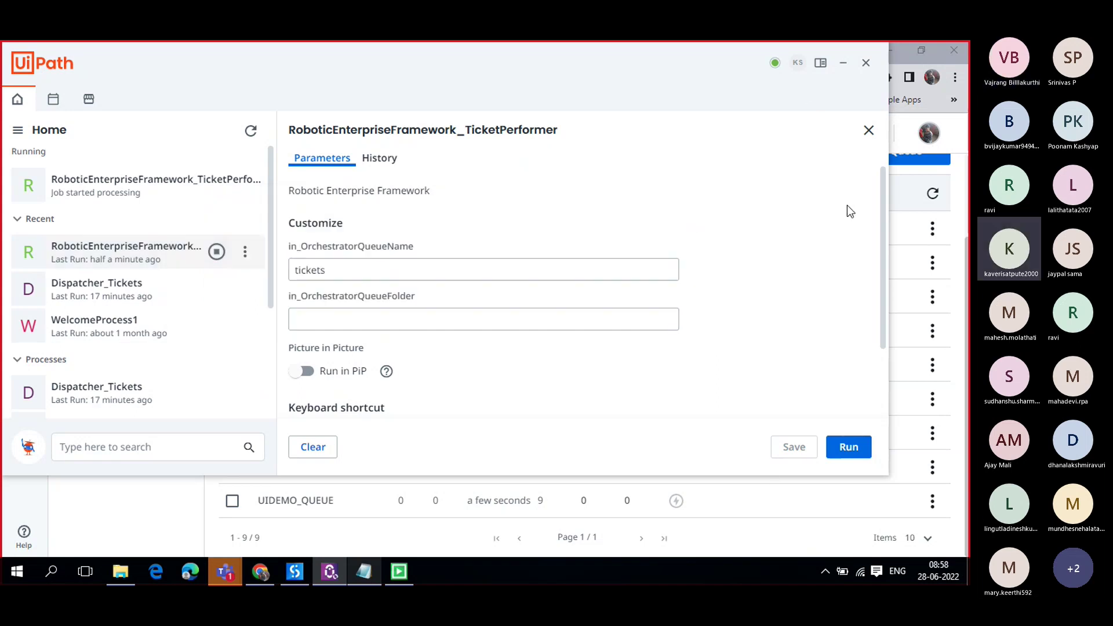
# - Minimize UiPath Assistant, return to the Orchestrator queues of the Shared folder, and open the tickets queue's transactions
pyautogui.click(844, 66)
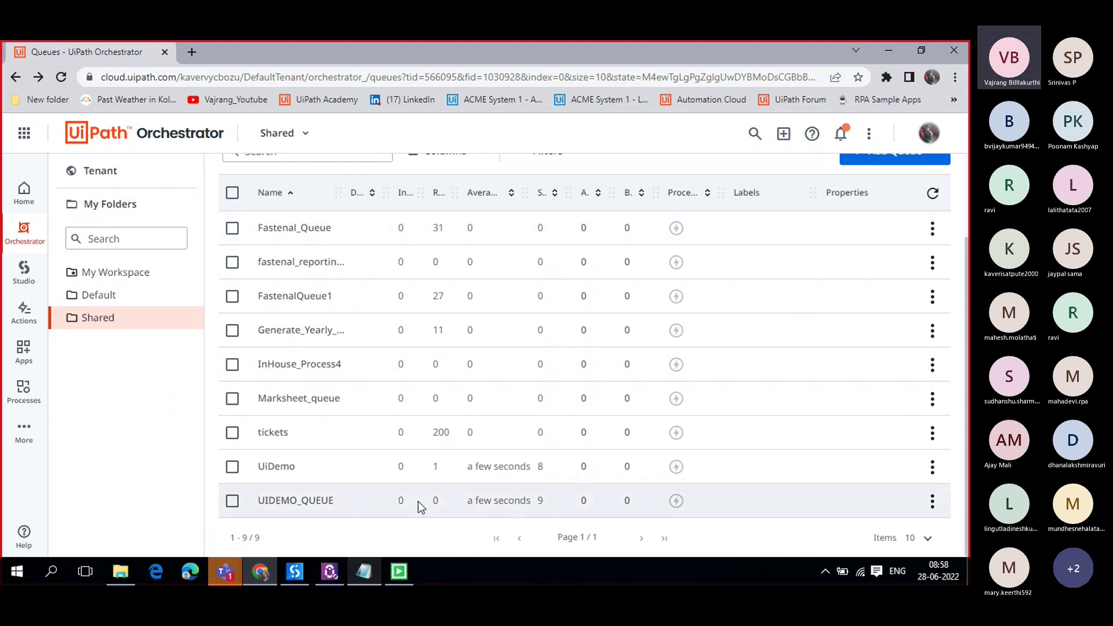
pyautogui.scroll(2, 497, 380)
pyautogui.scroll(-2, 496, 379)
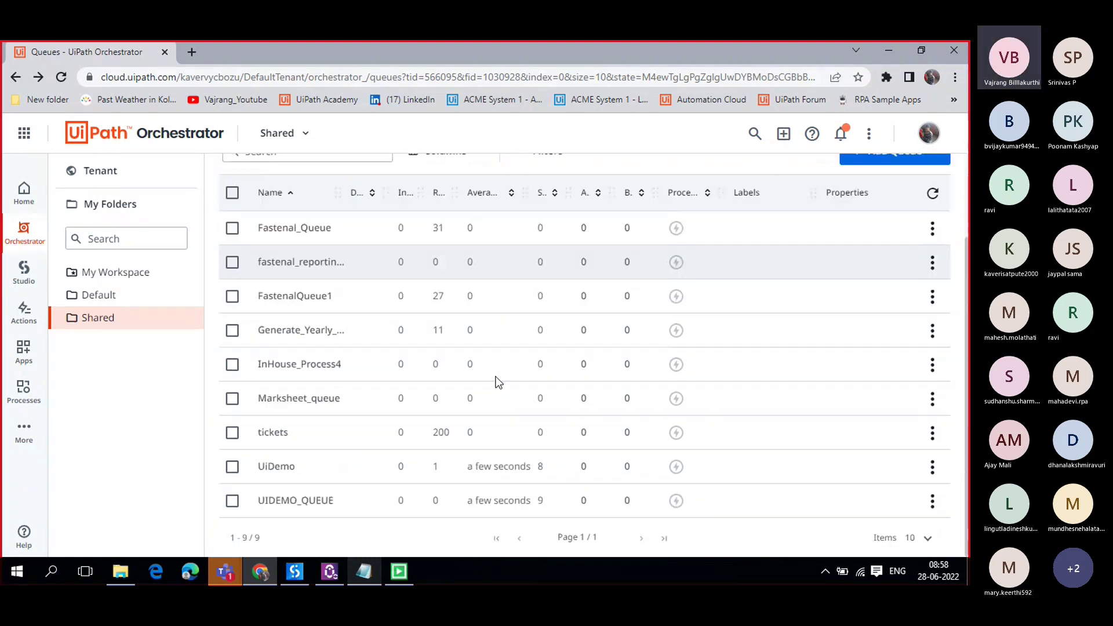
pyautogui.click(932, 432)
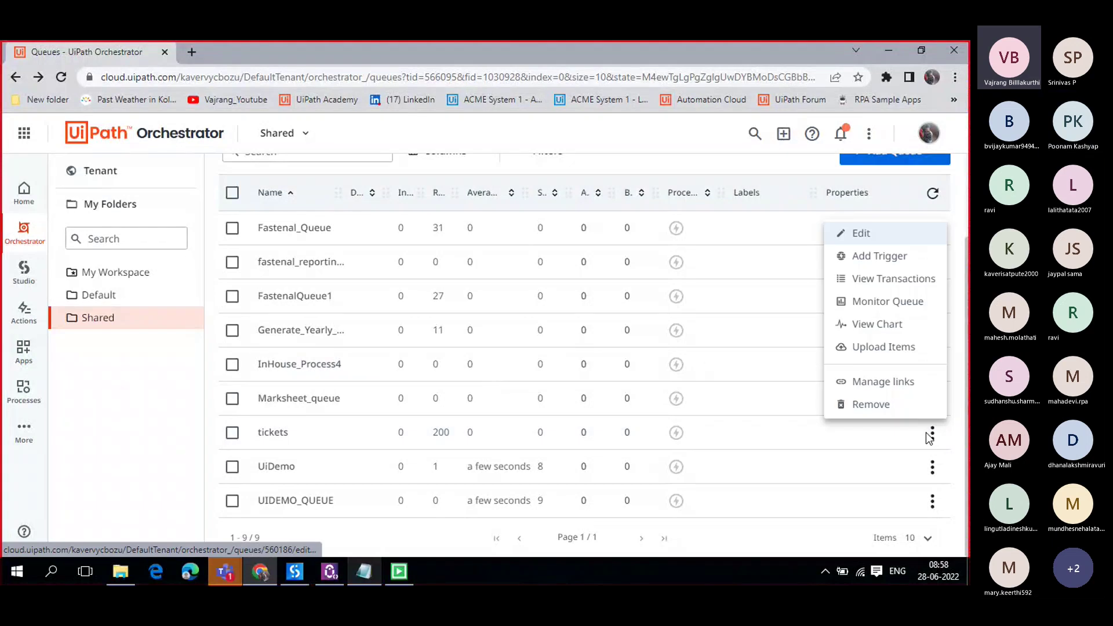
pyautogui.click(904, 278)
# - Show 50 transactions per page in the tickets queue and filter them by the Successful status
pyautogui.scroll(-2, 604, 409)
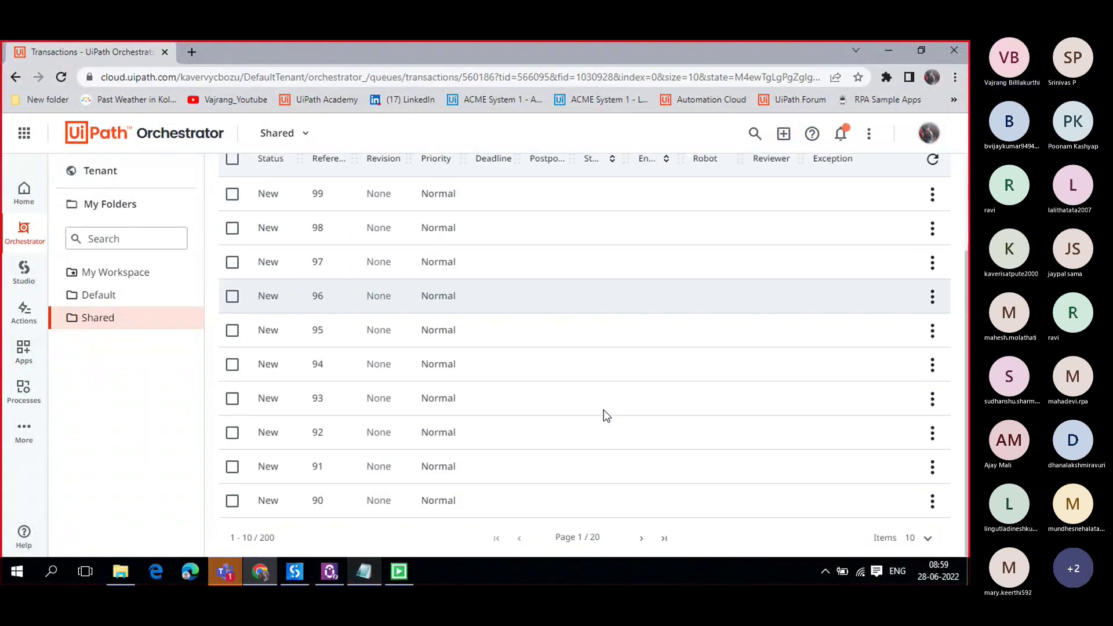
pyautogui.scroll(-2, 800, 424)
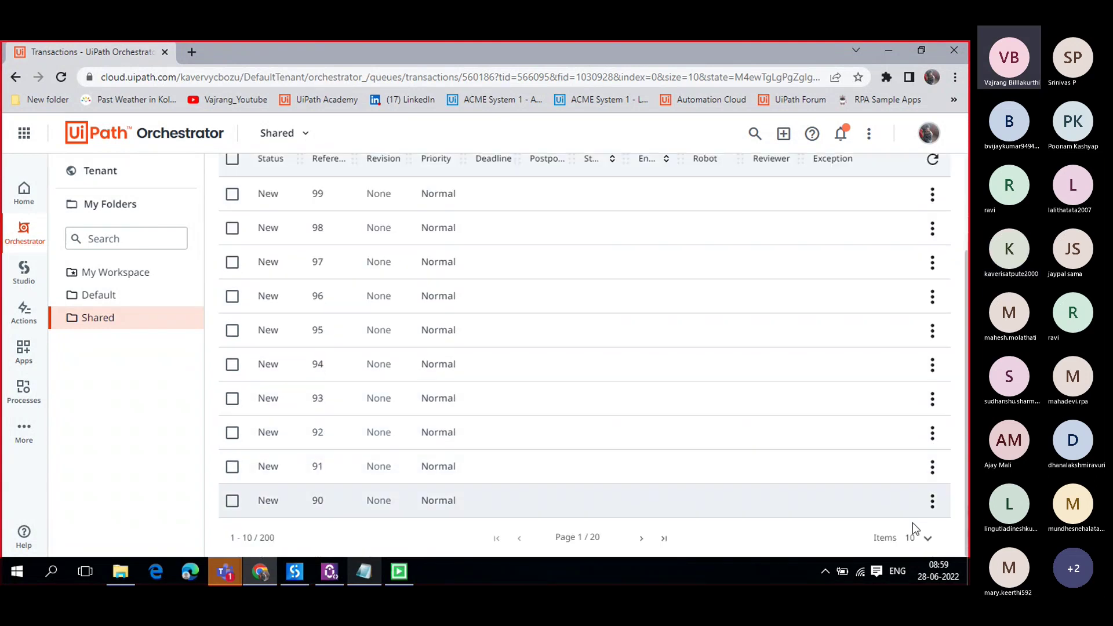
pyautogui.click(928, 539)
pyautogui.click(923, 529)
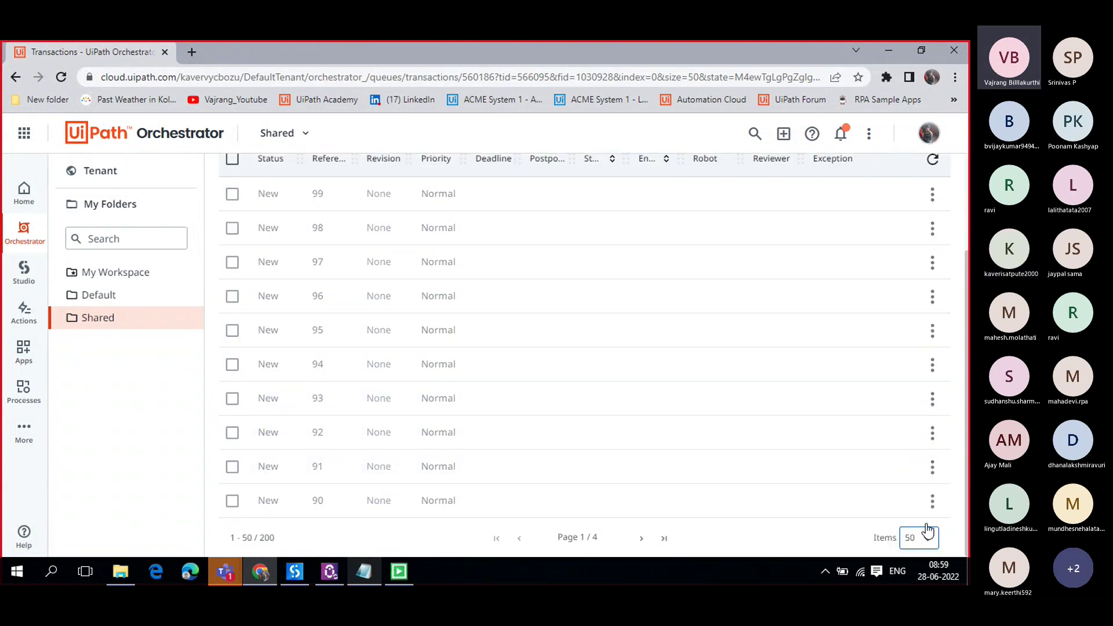
pyautogui.scroll(3, 479, 307)
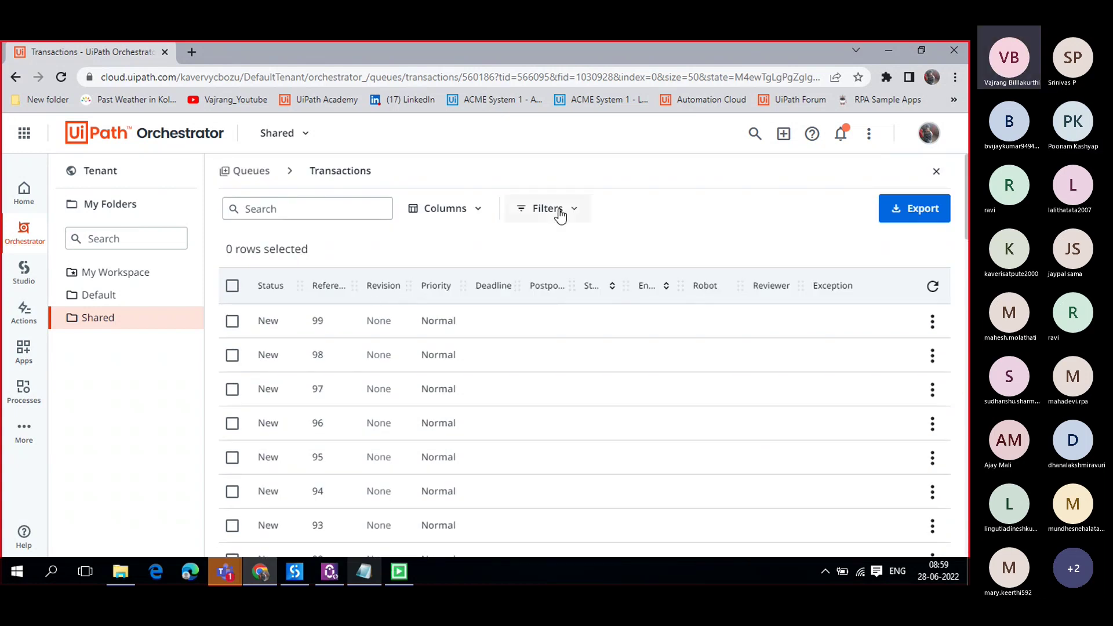
pyautogui.click(572, 215)
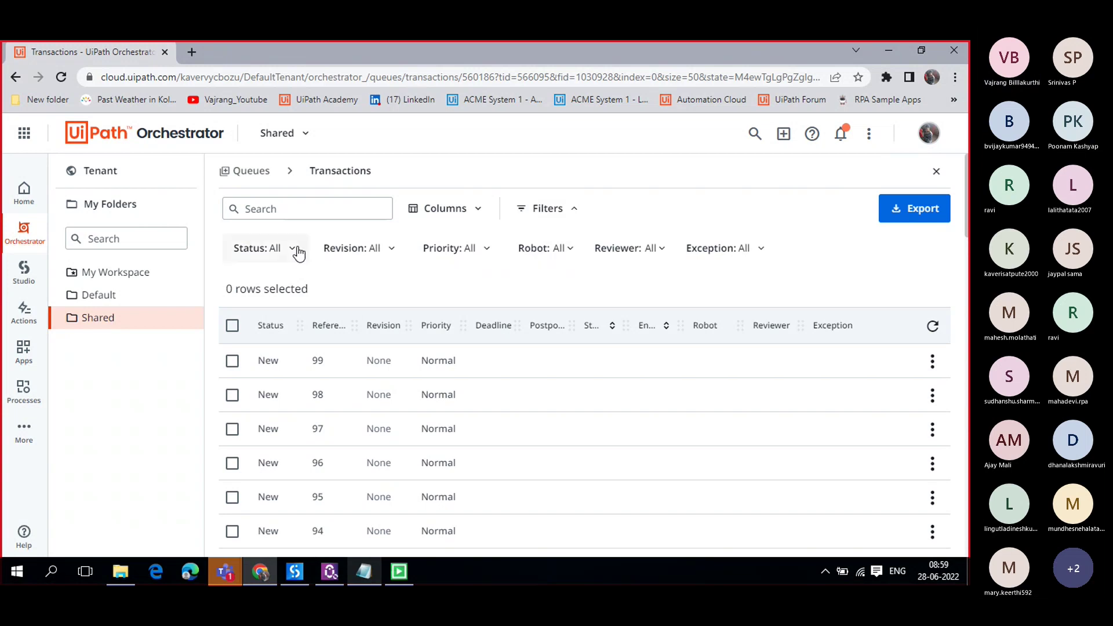
pyautogui.click(295, 251)
pyautogui.click(272, 340)
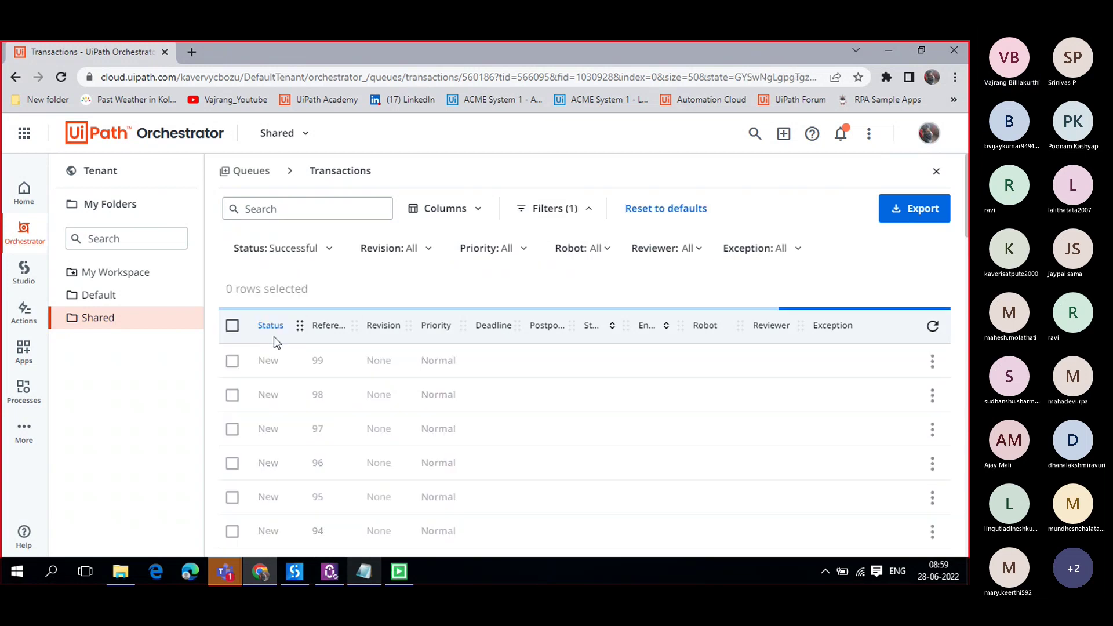
# - Examine the references, start and end times and robot of the successful transactions in the tickets queue
pyautogui.scroll(-3, 487, 351)
pyautogui.scroll(-6, 340, 427)
pyautogui.scroll(-3, 354, 428)
pyautogui.scroll(-15, 363, 423)
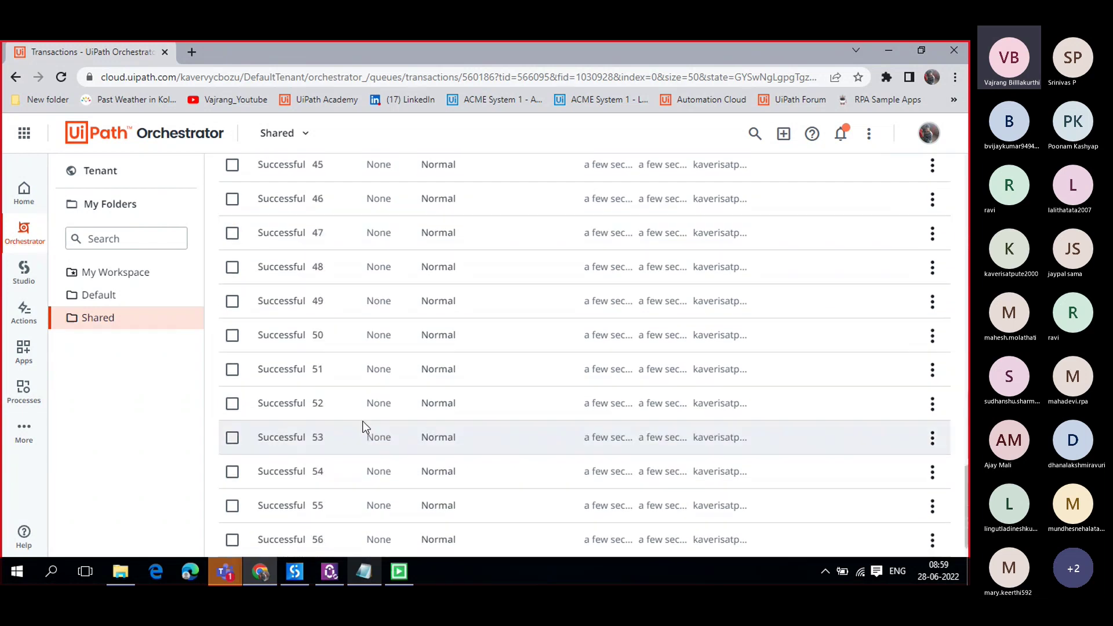
pyautogui.scroll(5, 371, 420)
pyautogui.scroll(9, 373, 416)
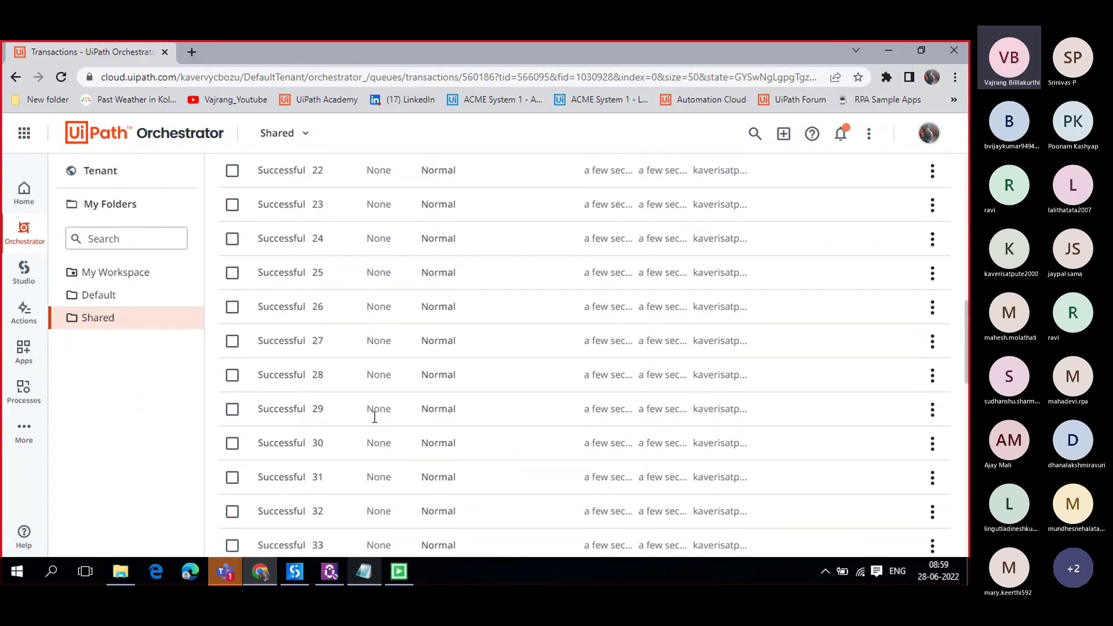
pyautogui.scroll(9, 382, 408)
pyautogui.scroll(3, 383, 408)
pyautogui.scroll(-8, 382, 408)
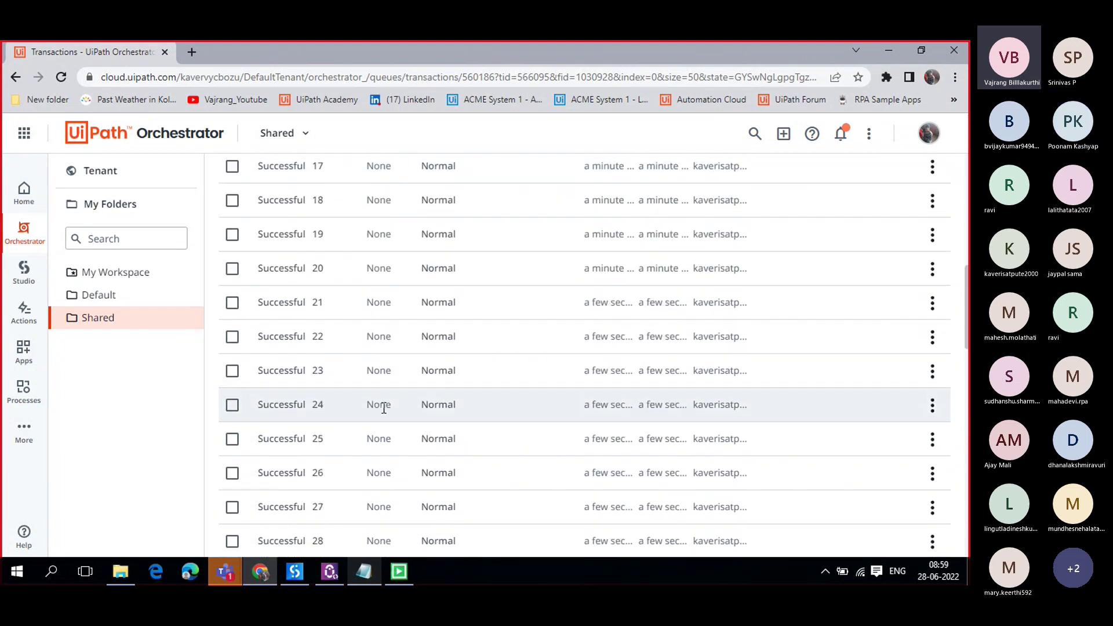
pyautogui.scroll(7, 383, 408)
pyautogui.scroll(-1, 435, 441)
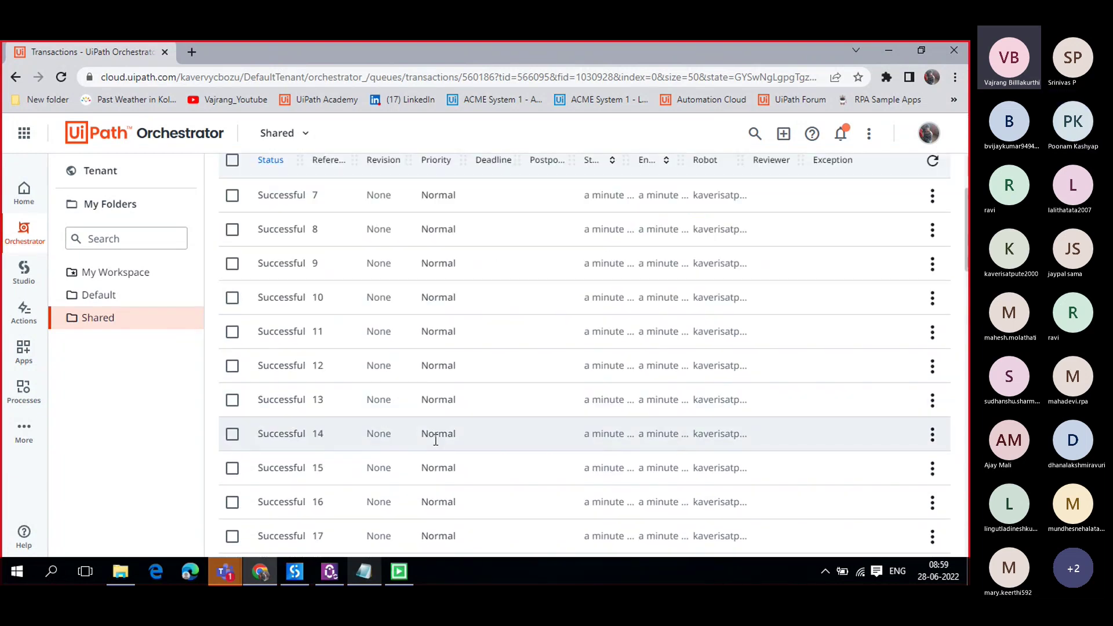
pyautogui.scroll(3, 431, 439)
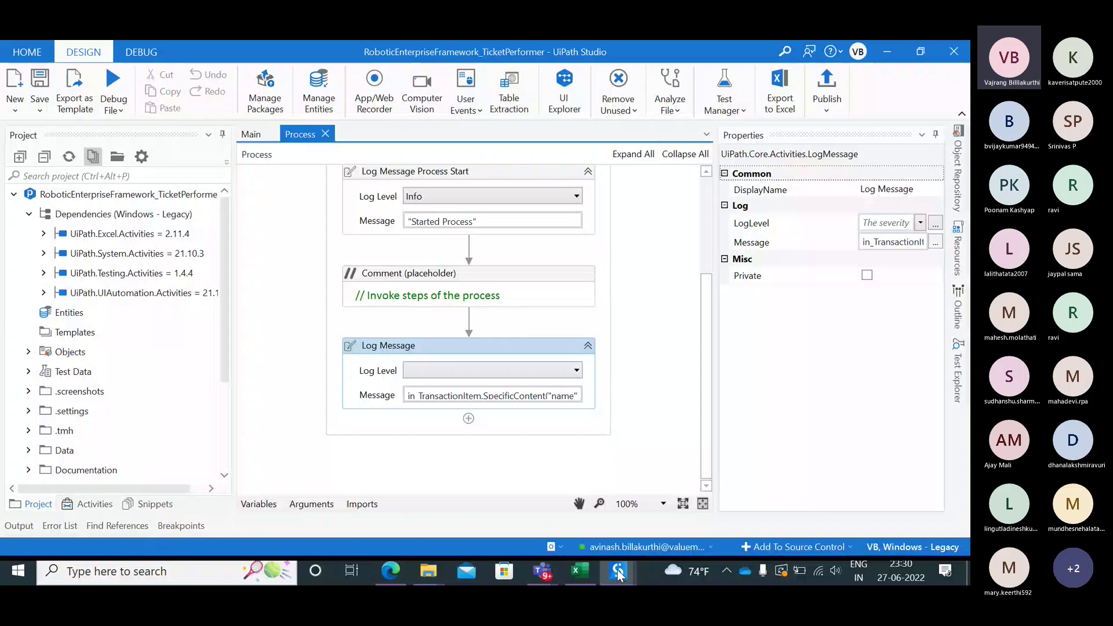
# - Switch to the Dispatcher_Tickets project in UiPath Studio and close the ItemInformation dialog without changes
pyautogui.moveTo(617, 569)
pyautogui.click(588, 503)
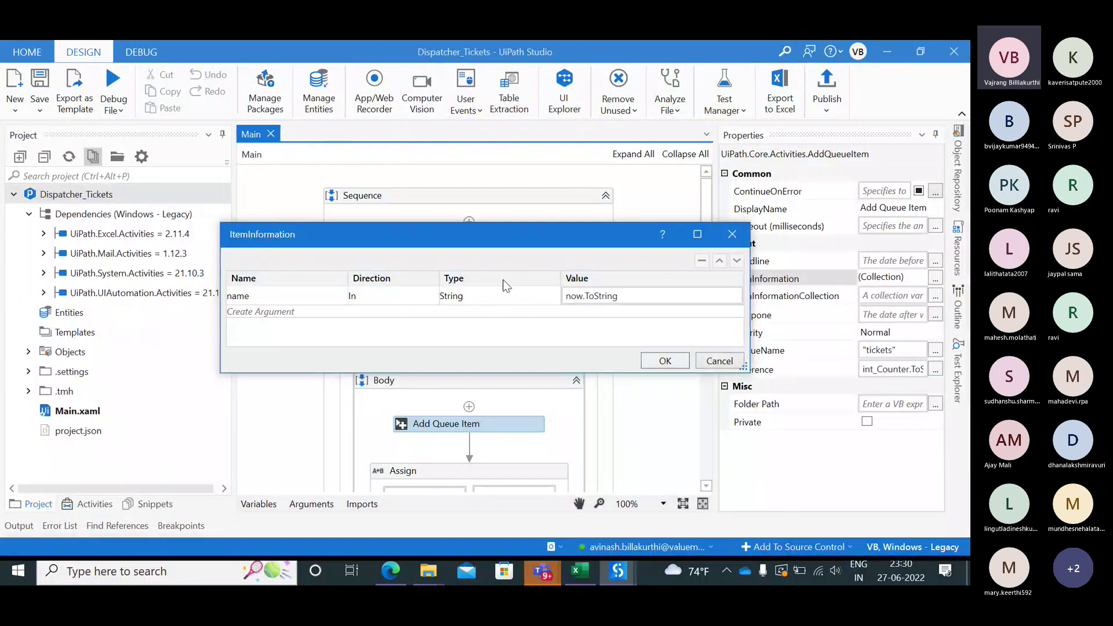
pyautogui.click(722, 364)
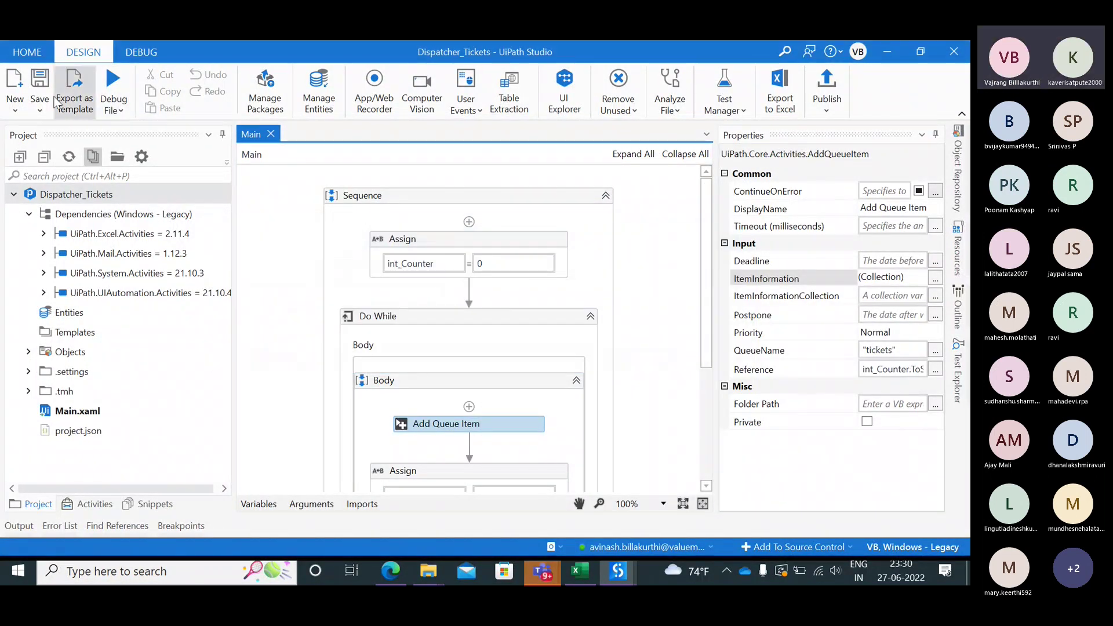
# - View the Background Process template on the start page, return to the Dispatcher_Tickets workflow, and expand its .settings folder
pyautogui.click(22, 54)
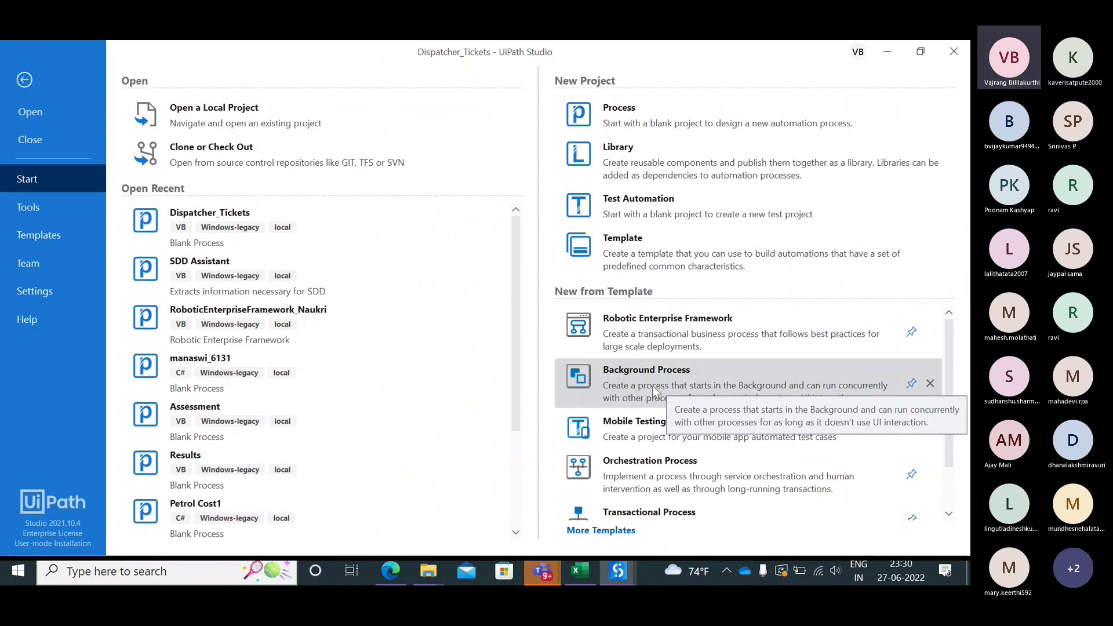
pyautogui.click(23, 83)
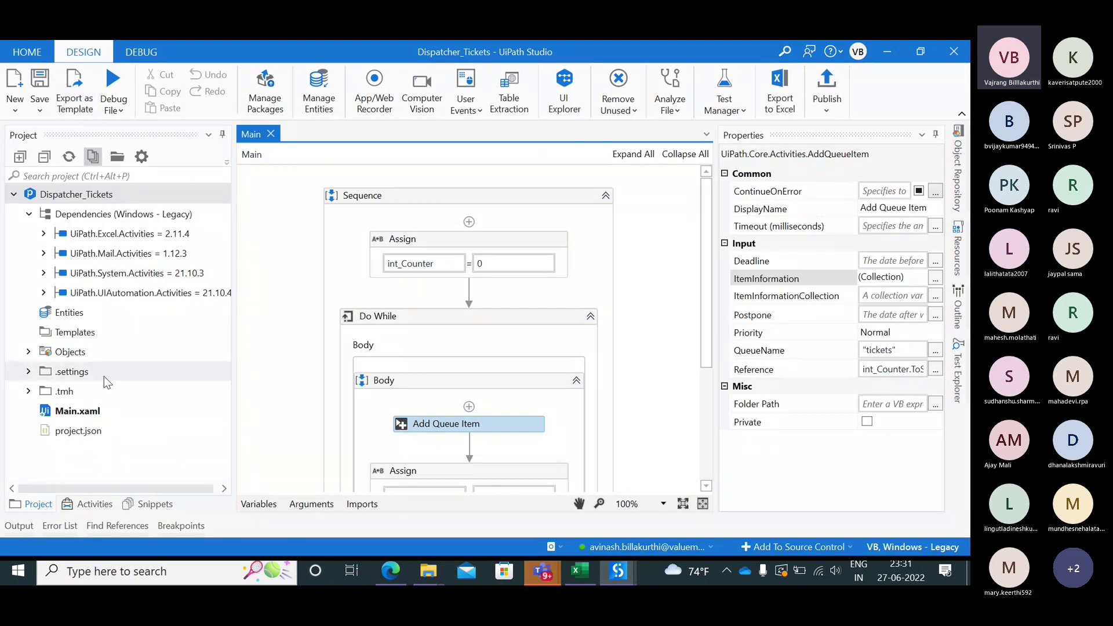
pyautogui.click(79, 380)
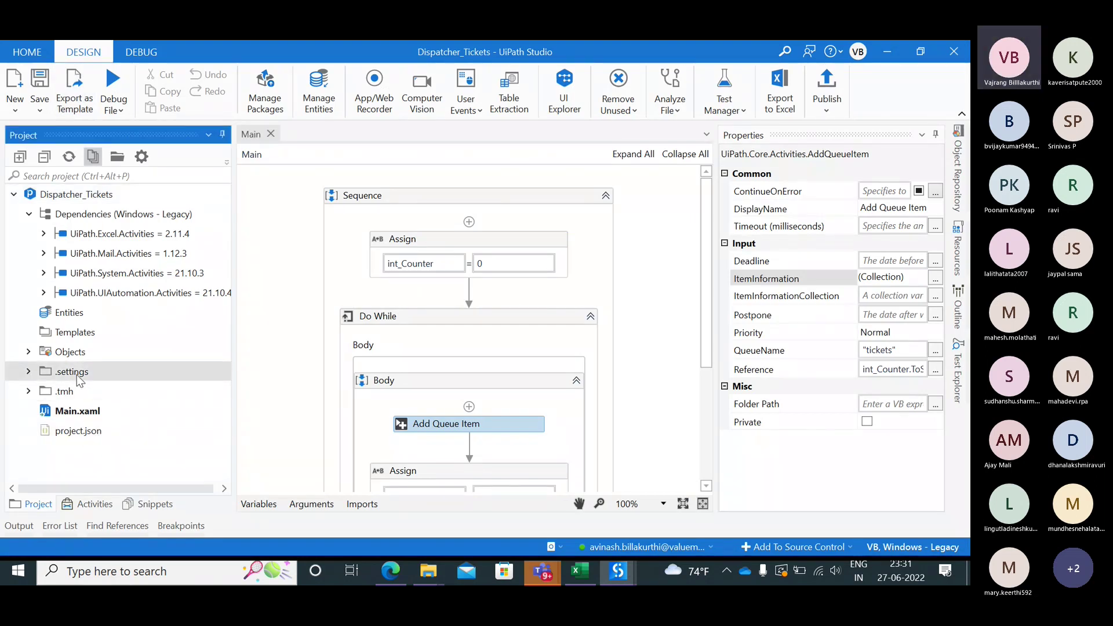
pyautogui.doubleClick(74, 371)
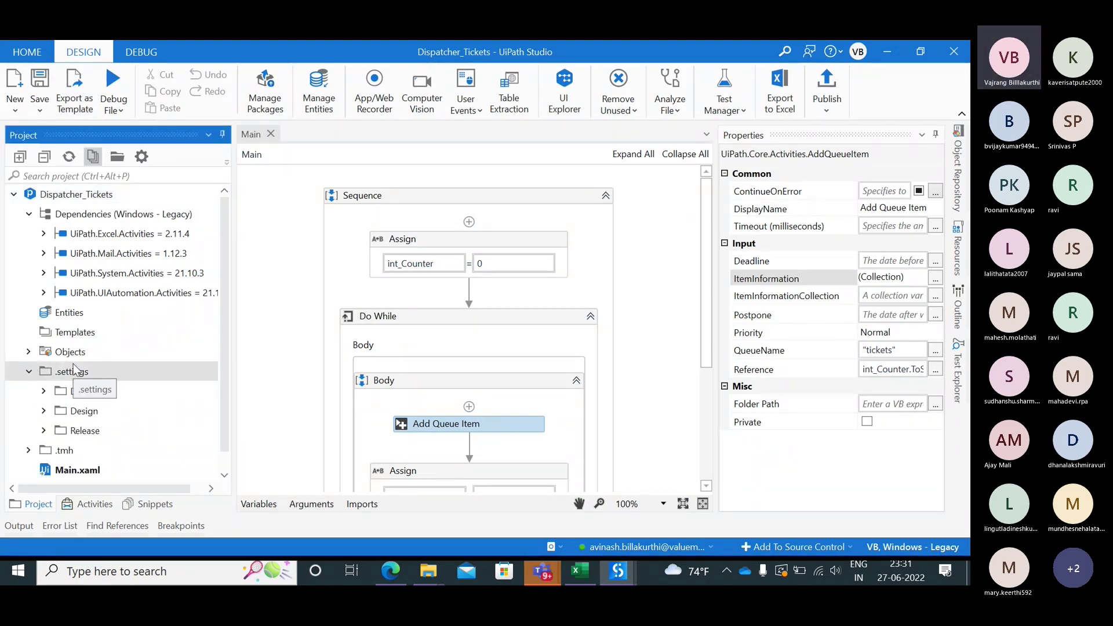
# - Turn on Starts in Background in the Dispatcher_Tickets project settings, and check the project's publish options without publishing
pyautogui.rightClick(88, 197)
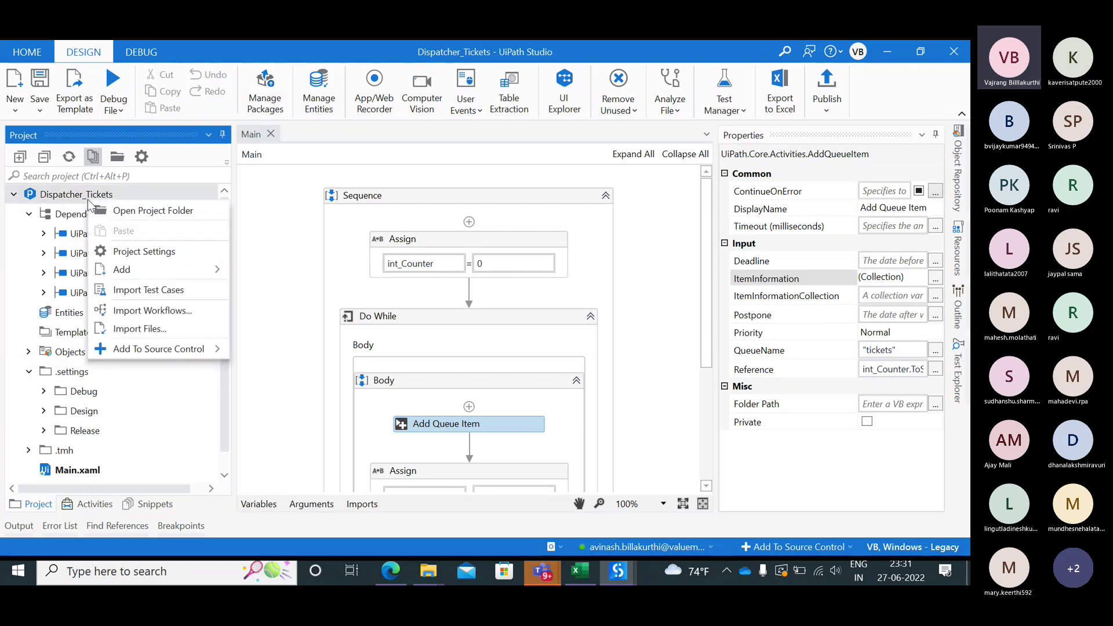
pyautogui.click(152, 251)
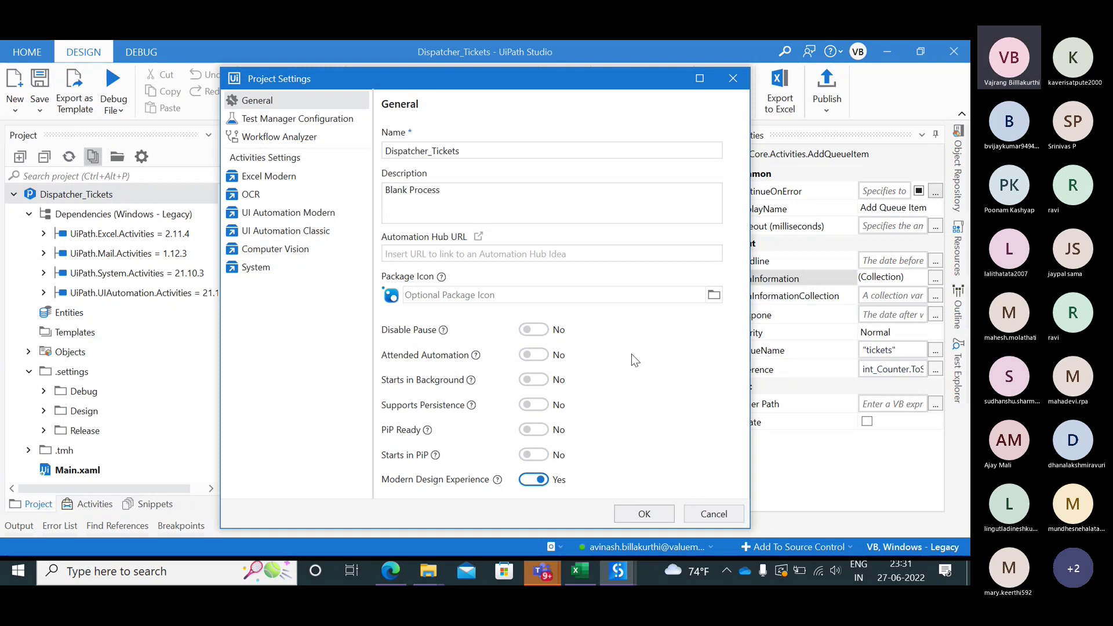
pyautogui.click(532, 382)
pyautogui.click(644, 513)
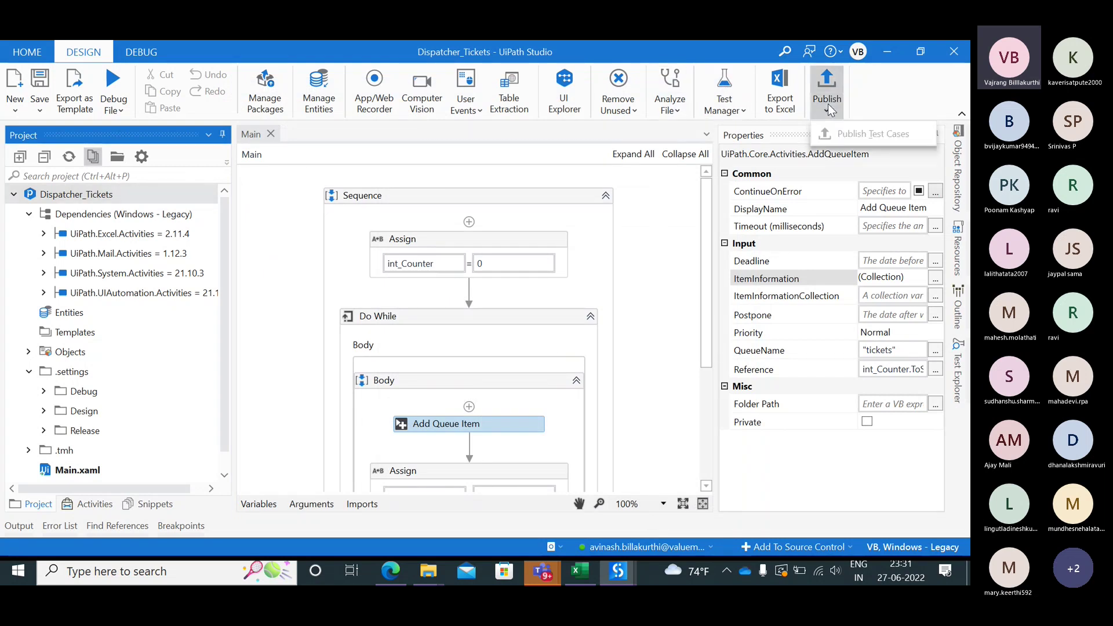
pyautogui.click(824, 81)
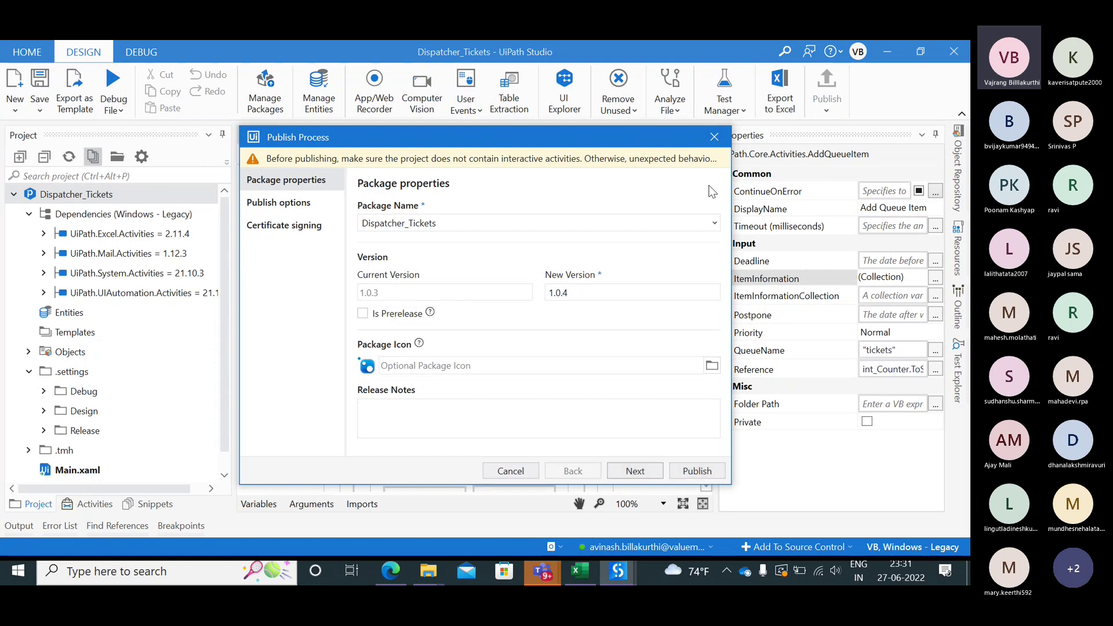
pyautogui.click(714, 137)
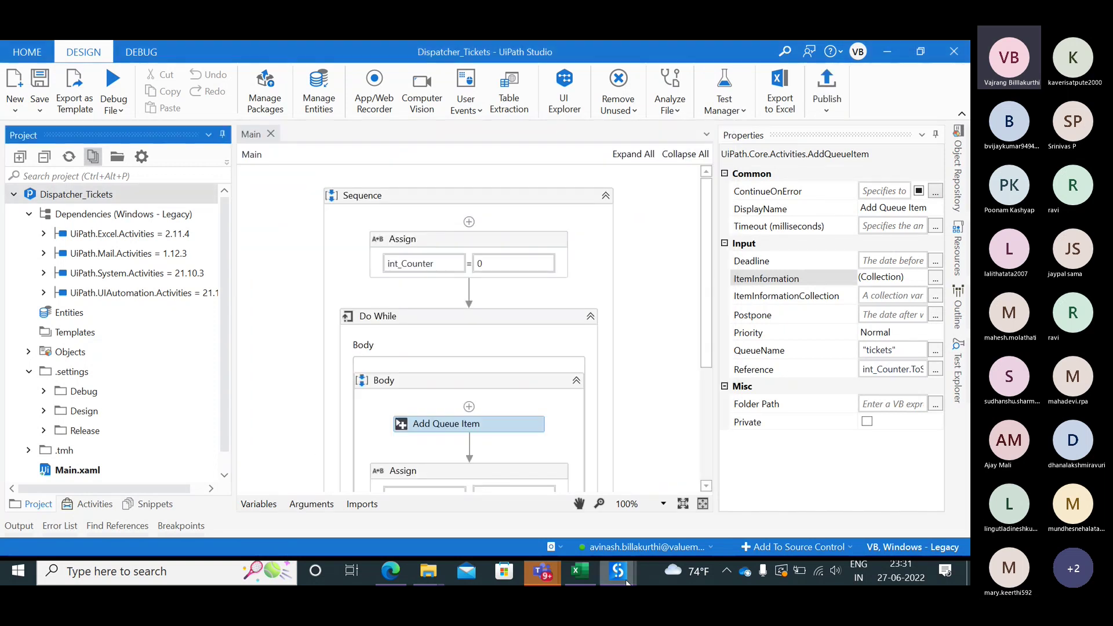
# - Switch to the RoboticEnterpriseFramework_TicketPerformer project in UiPath Studio
pyautogui.moveTo(618, 571)
pyautogui.click(701, 464)
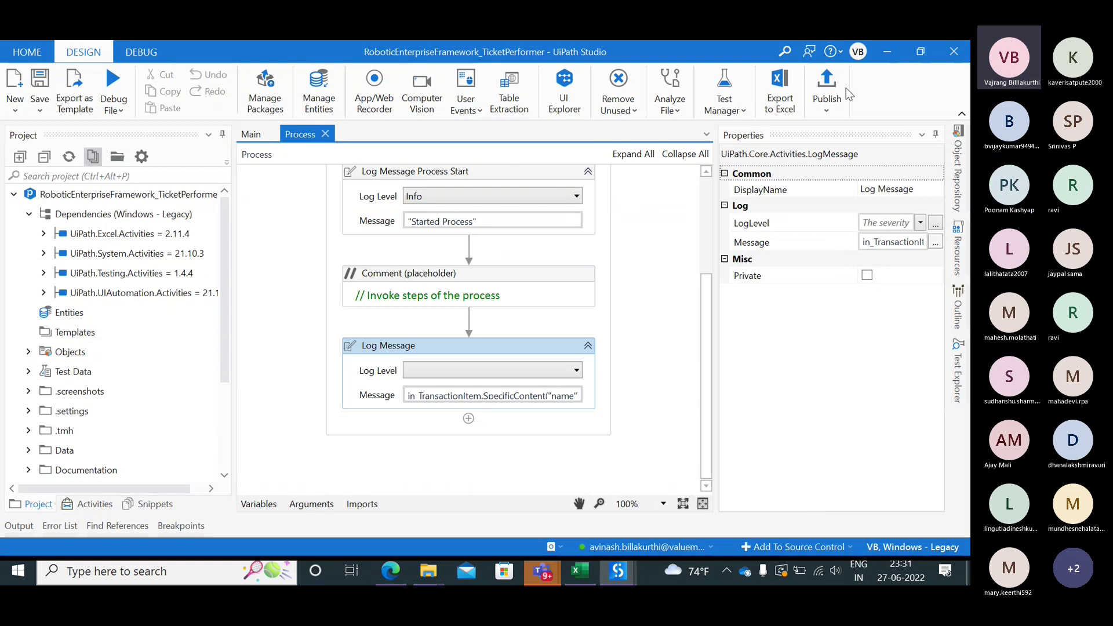
pyautogui.click(826, 87)
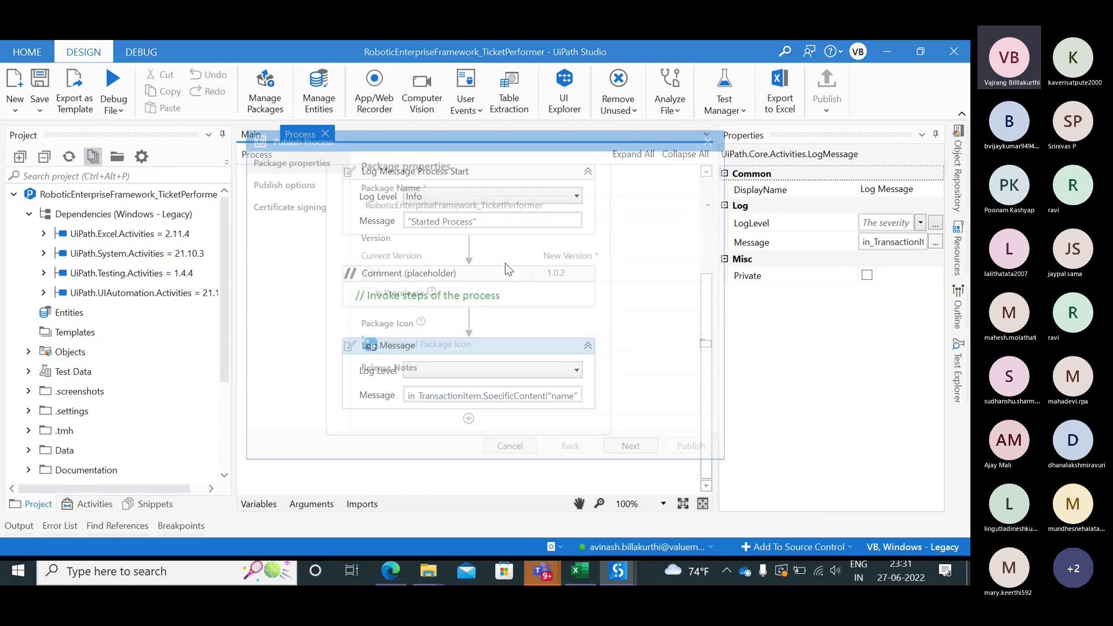
pyautogui.click(510, 451)
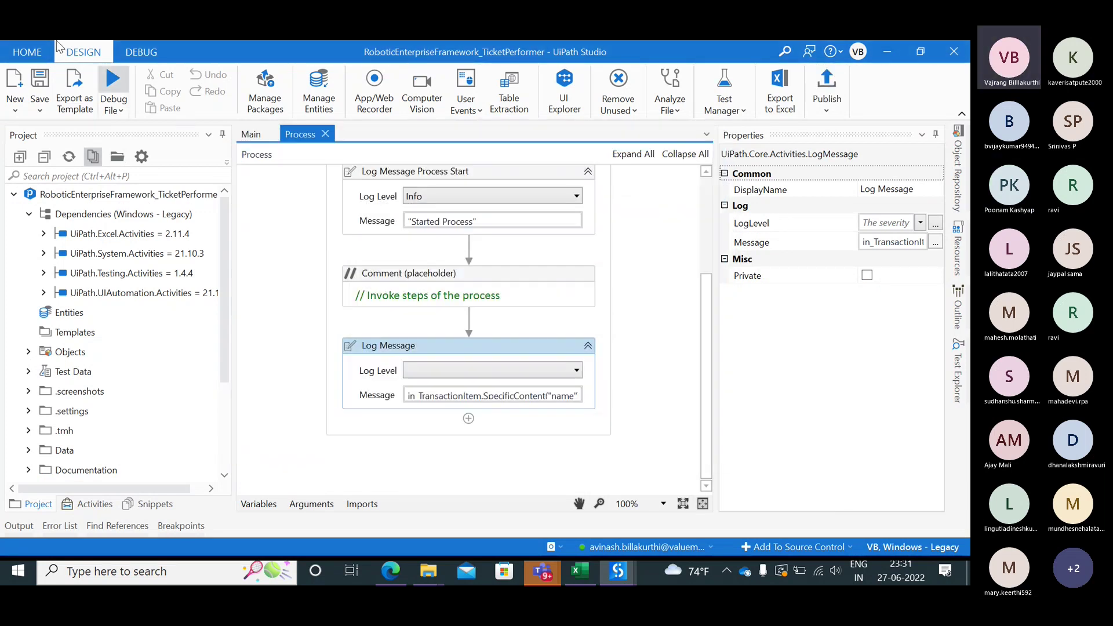
pyautogui.click(27, 52)
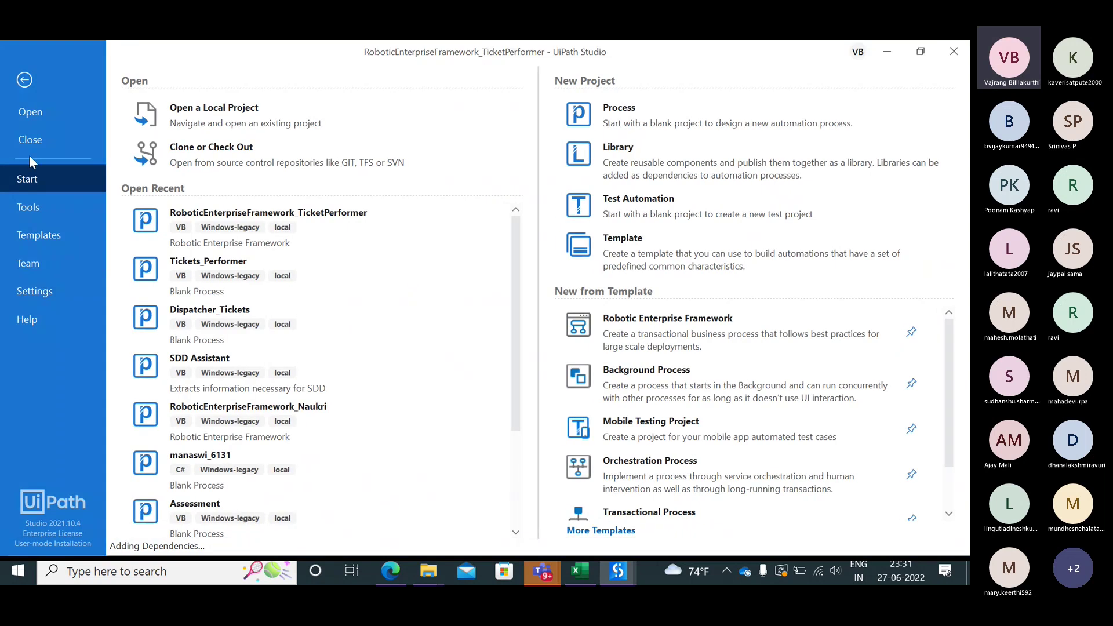
pyautogui.click(25, 80)
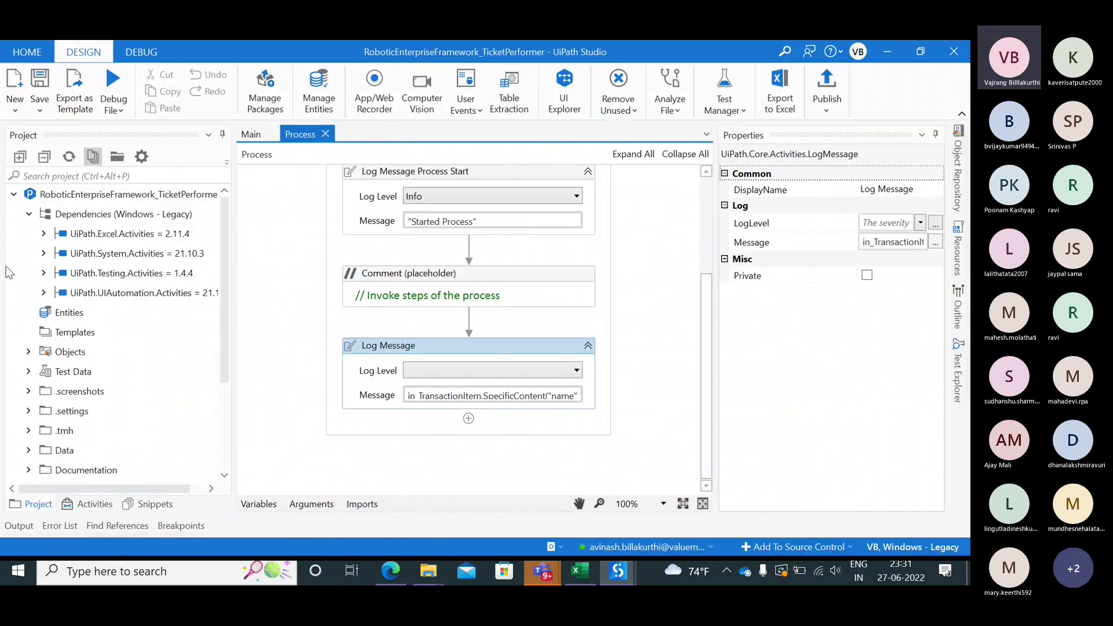
# - Turn on Starts in Background in the general settings of the RoboticEnterpriseFramework_TicketPerformer project
pyautogui.rightClick(75, 196)
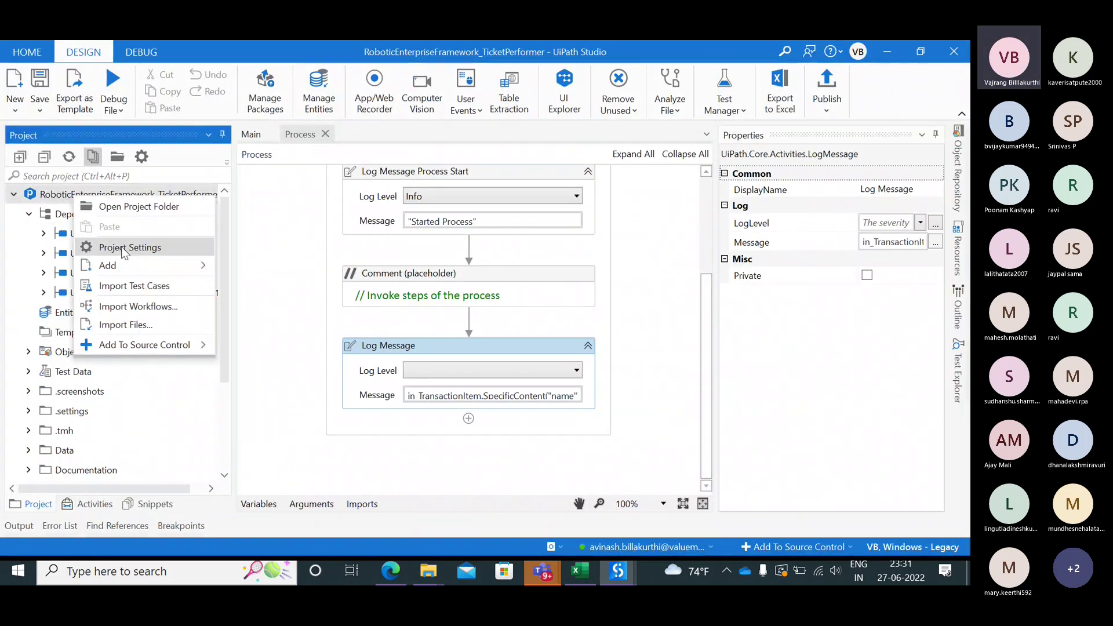
pyautogui.click(123, 248)
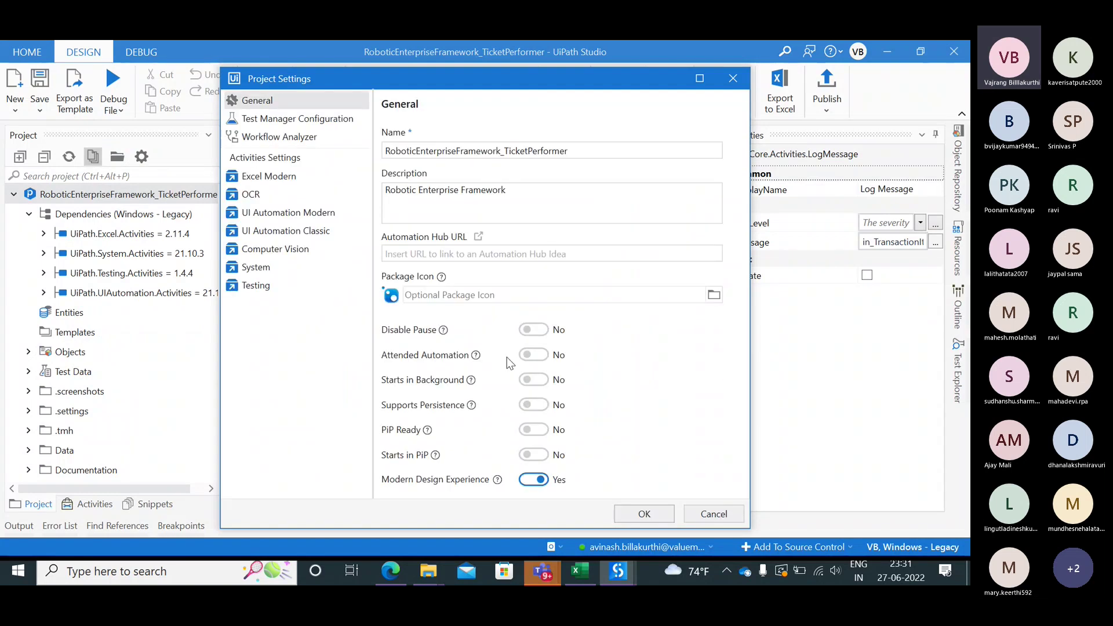
pyautogui.click(539, 381)
pyautogui.click(645, 515)
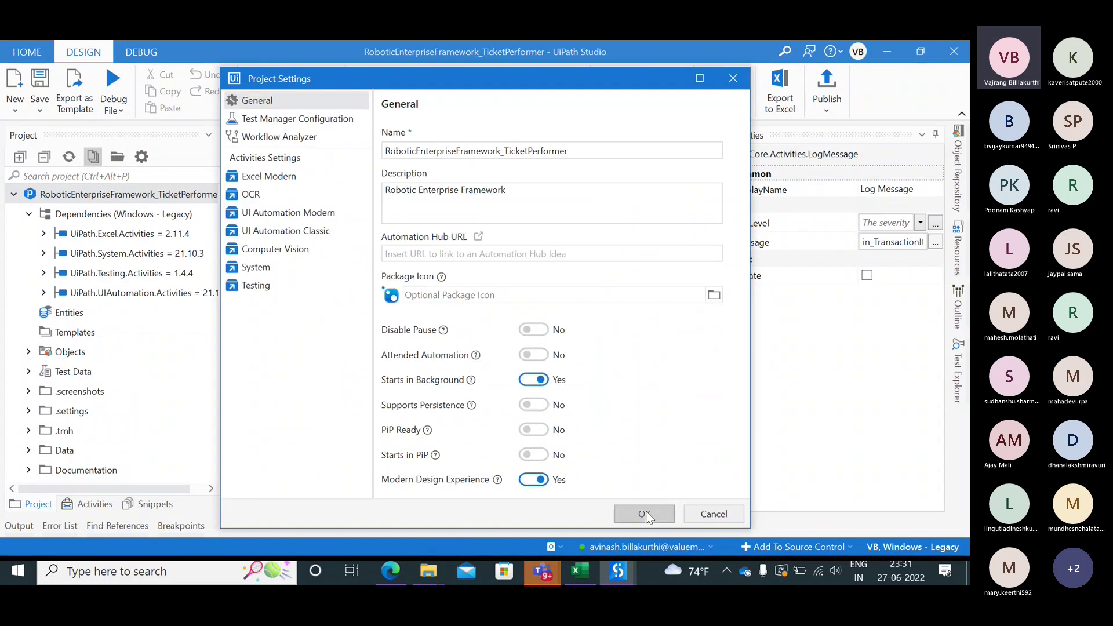
# - Publish the RoboticEnterpriseFramework_TicketPerformer project as version 1.0.2 and open the folder containing the published package
pyautogui.click(828, 82)
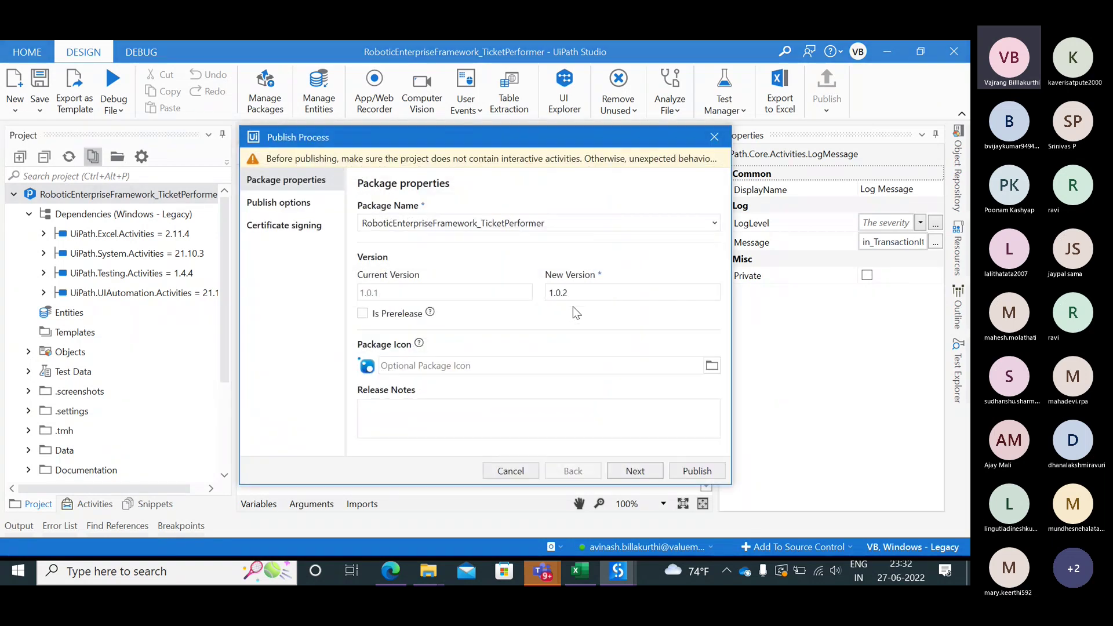
pyautogui.click(690, 470)
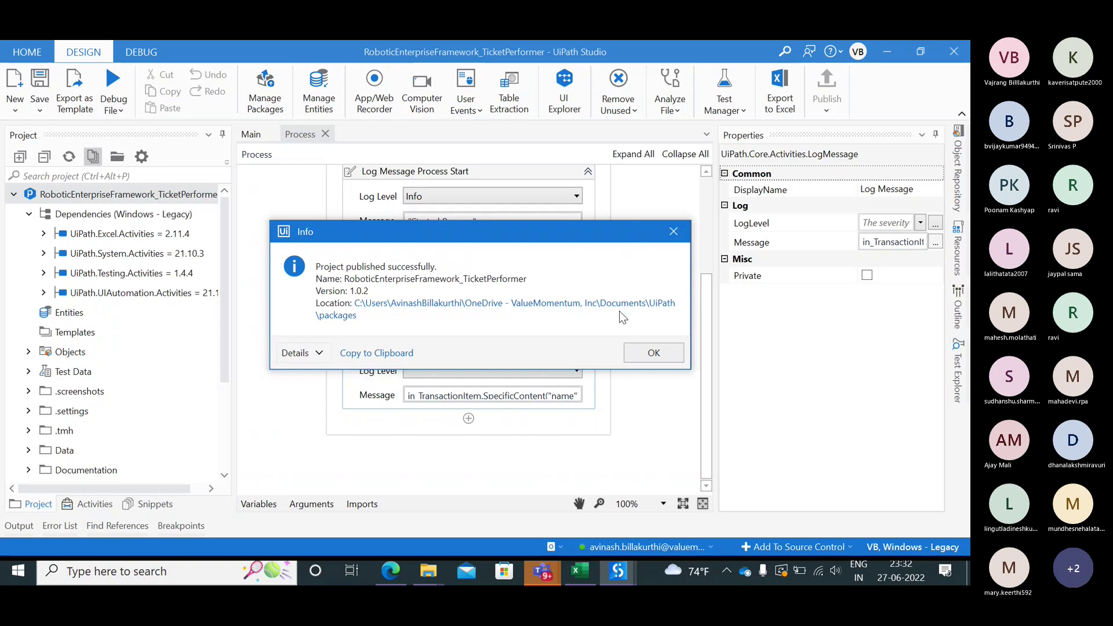
pyautogui.click(617, 306)
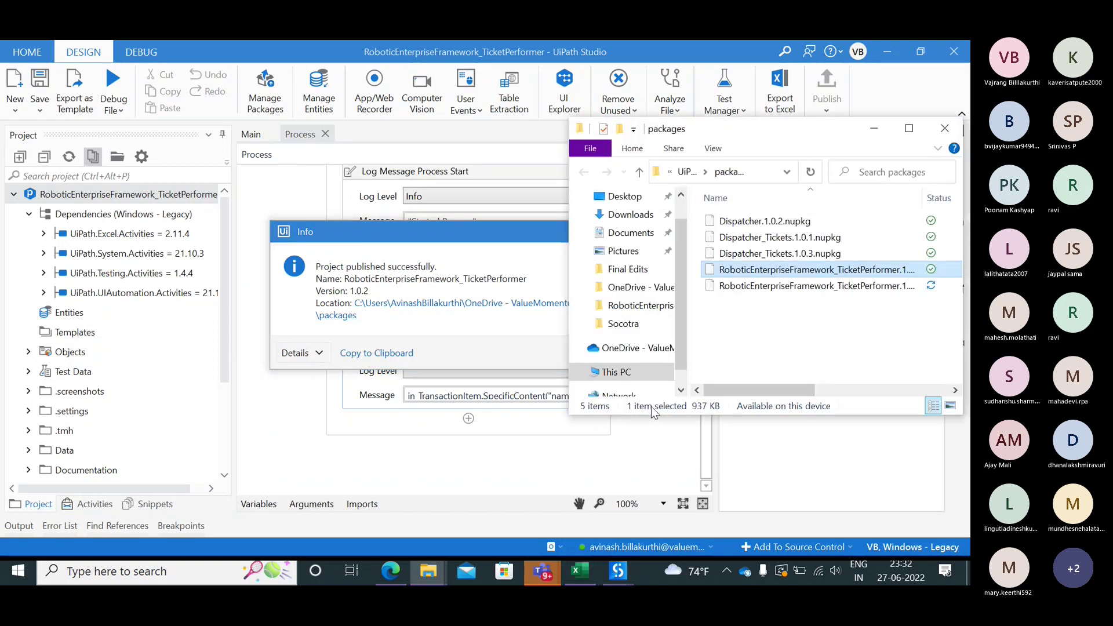
# - Switch to the Microsoft Teams meeting with its chat showing
pyautogui.click(618, 572)
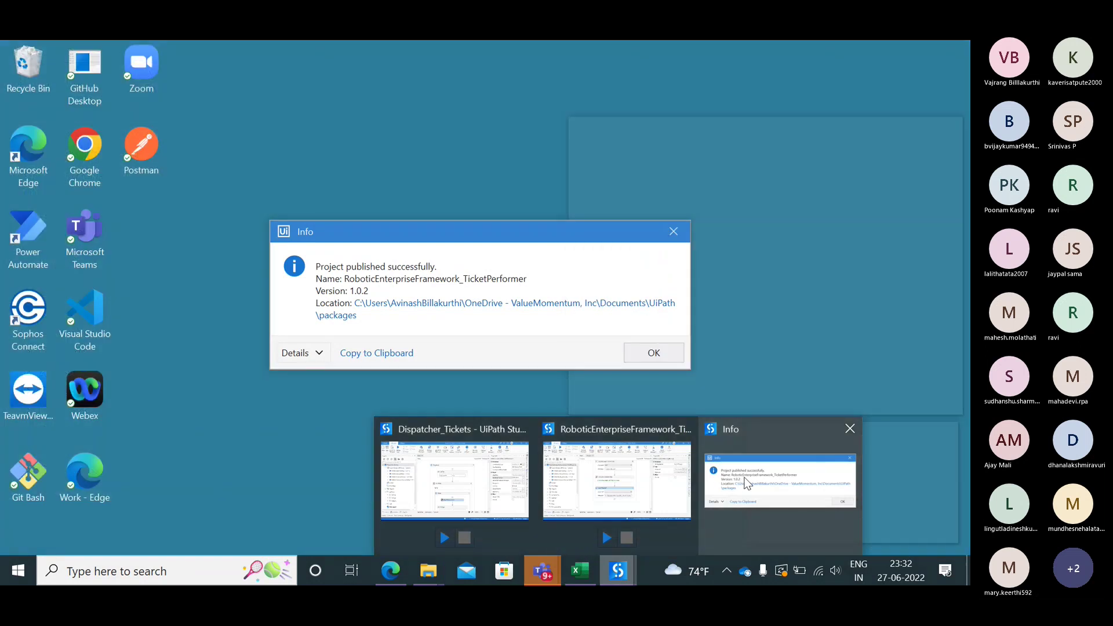
pyautogui.moveTo(612, 495)
pyautogui.moveTo(542, 571)
pyautogui.click(528, 479)
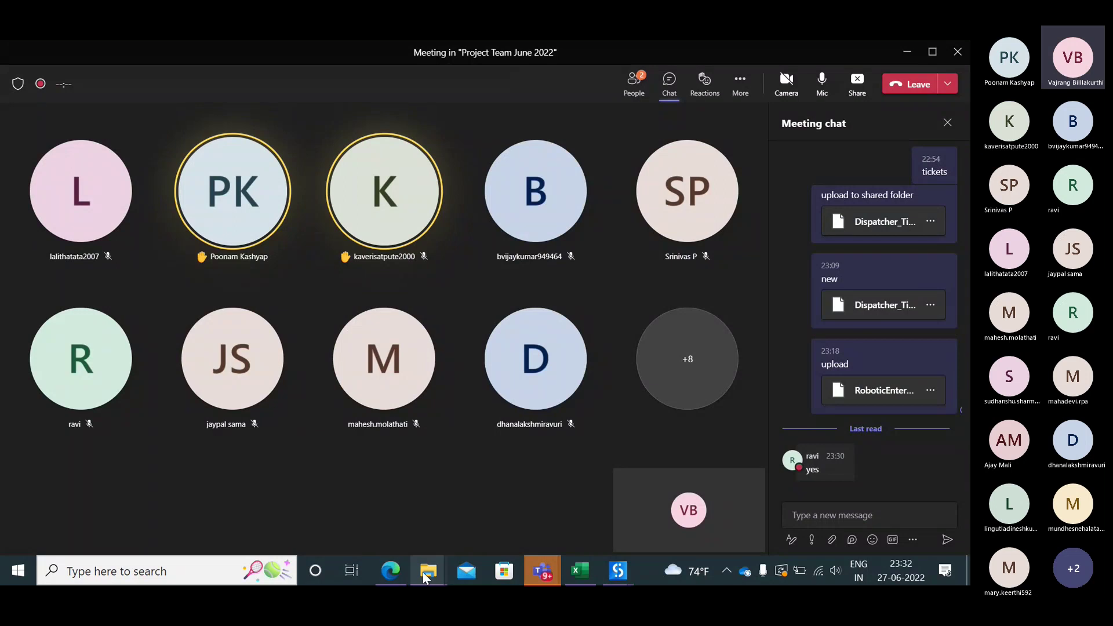
# - Try to attach RoboticEnterpriseFramework_TicketPerformer.1.0.1.nupkg from the packages folder to the meeting chat
pyautogui.moveTo(428, 571)
pyautogui.click(849, 518)
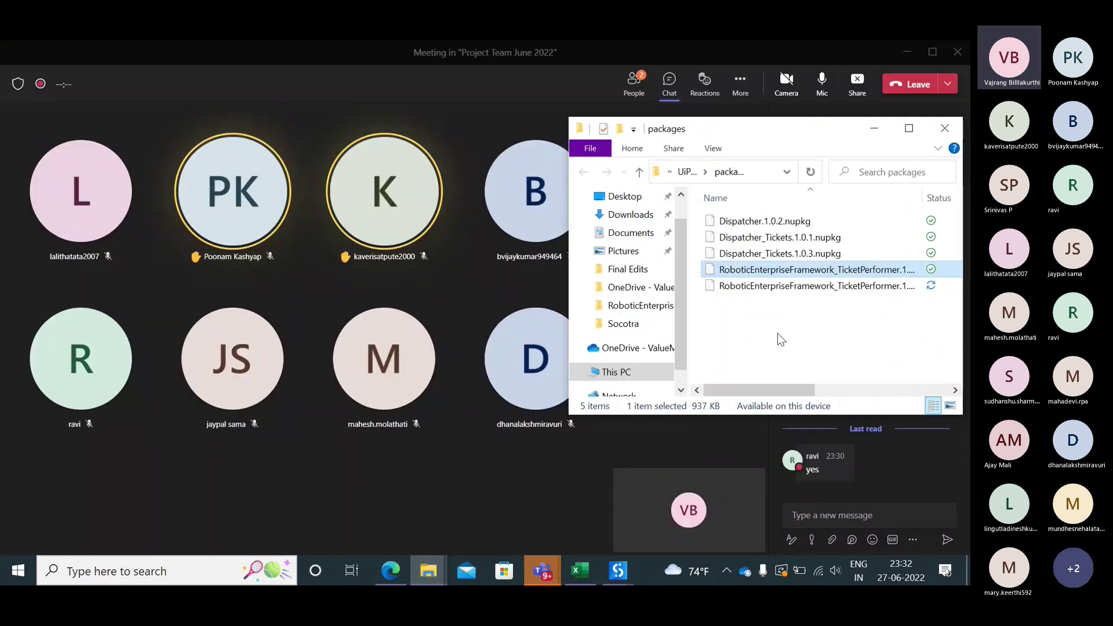
pyautogui.moveTo(764, 127); pyautogui.dragTo(525, 190)
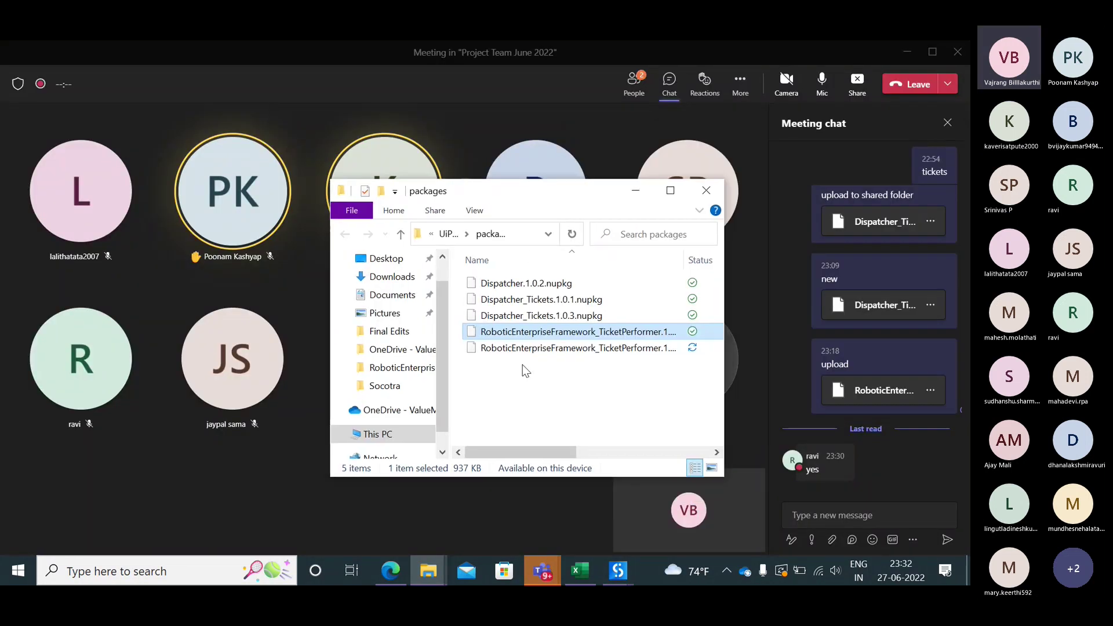
pyautogui.moveTo(547, 332); pyautogui.dragTo(875, 512)
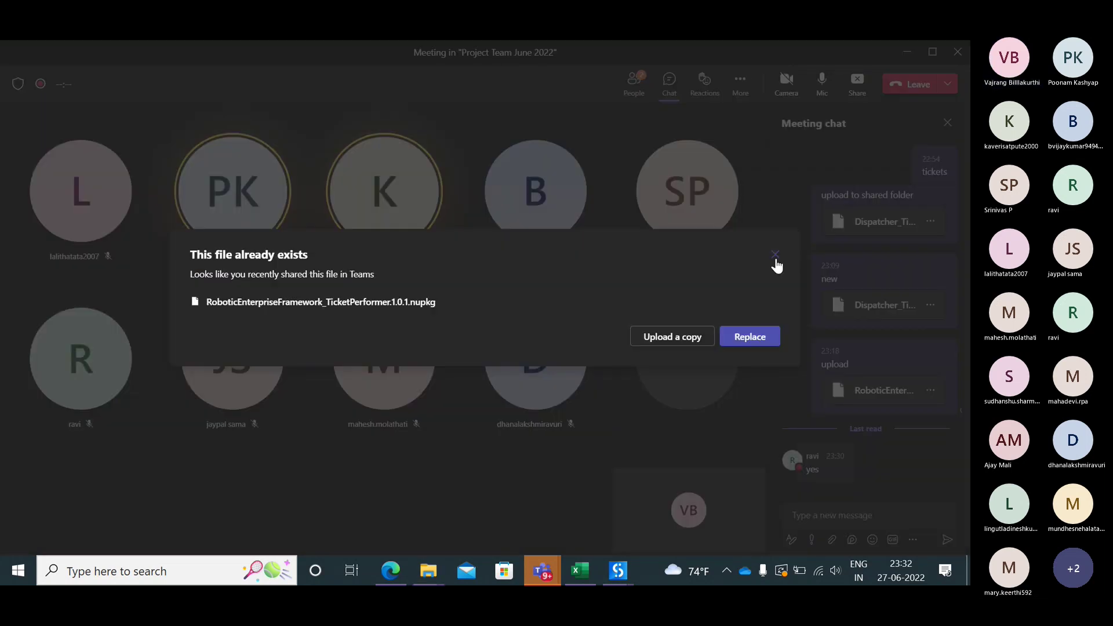
pyautogui.press('Escape')
# - Attach the version 1.0.2 RoboticEnterpriseFramework_TicketPerformer package from the packages folder to the meeting chat and send it
pyautogui.moveTo(427, 578)
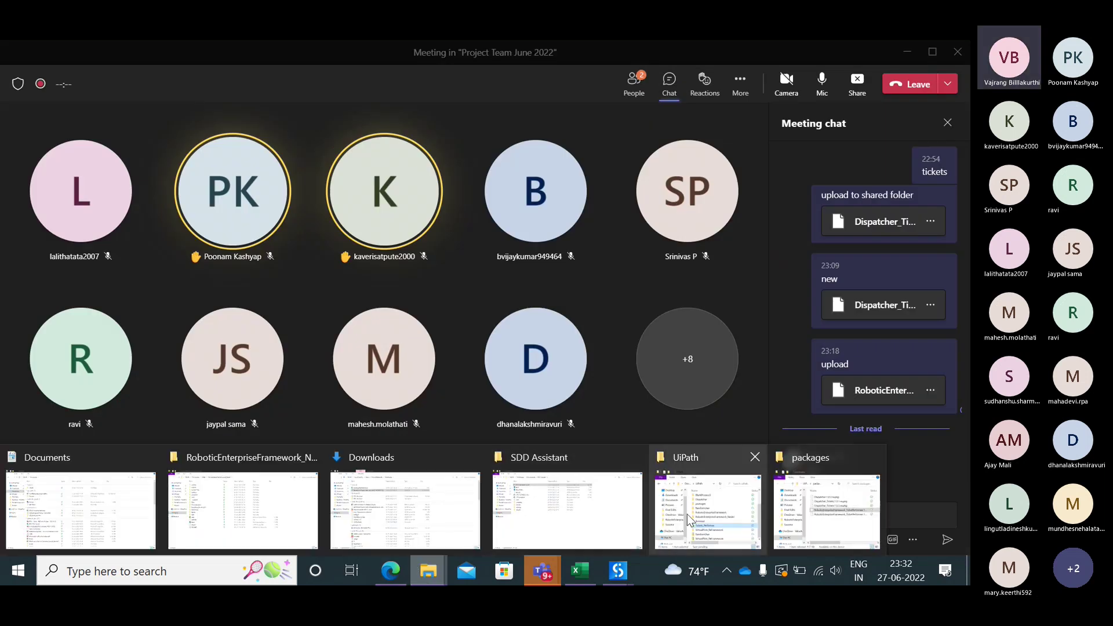
pyautogui.click(812, 502)
pyautogui.moveTo(618, 347); pyautogui.dragTo(874, 524)
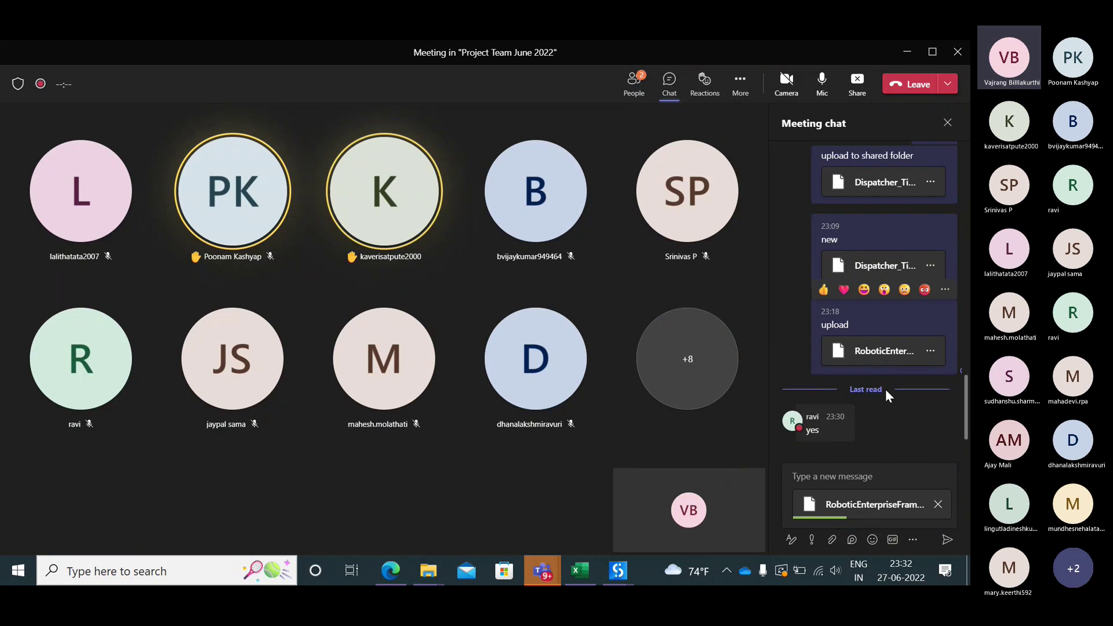
pyautogui.click(881, 476)
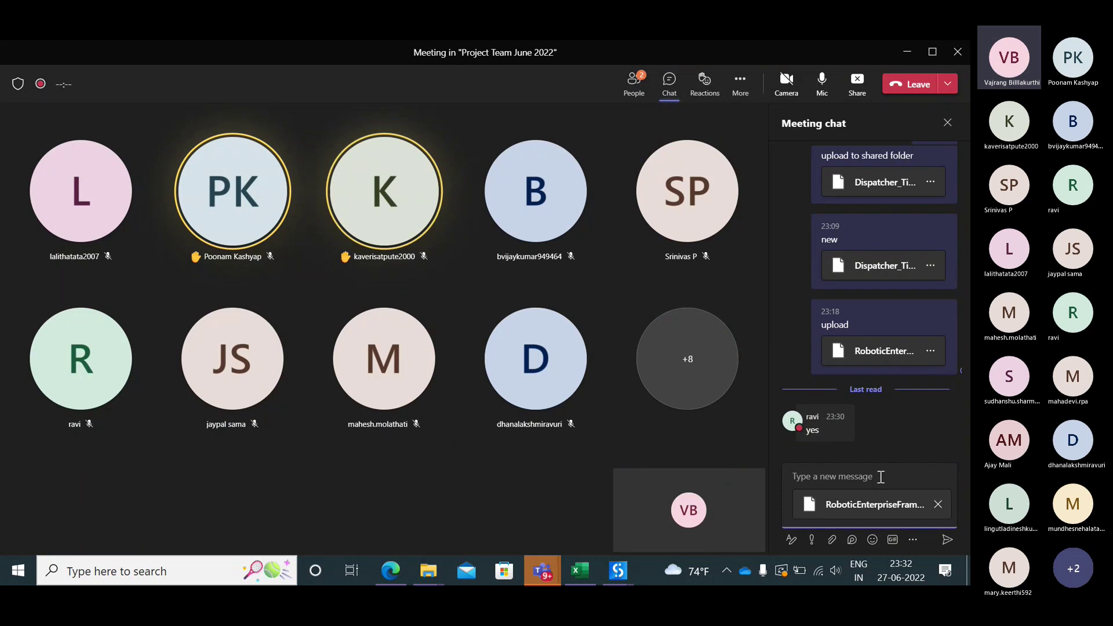
pyautogui.press('Return')
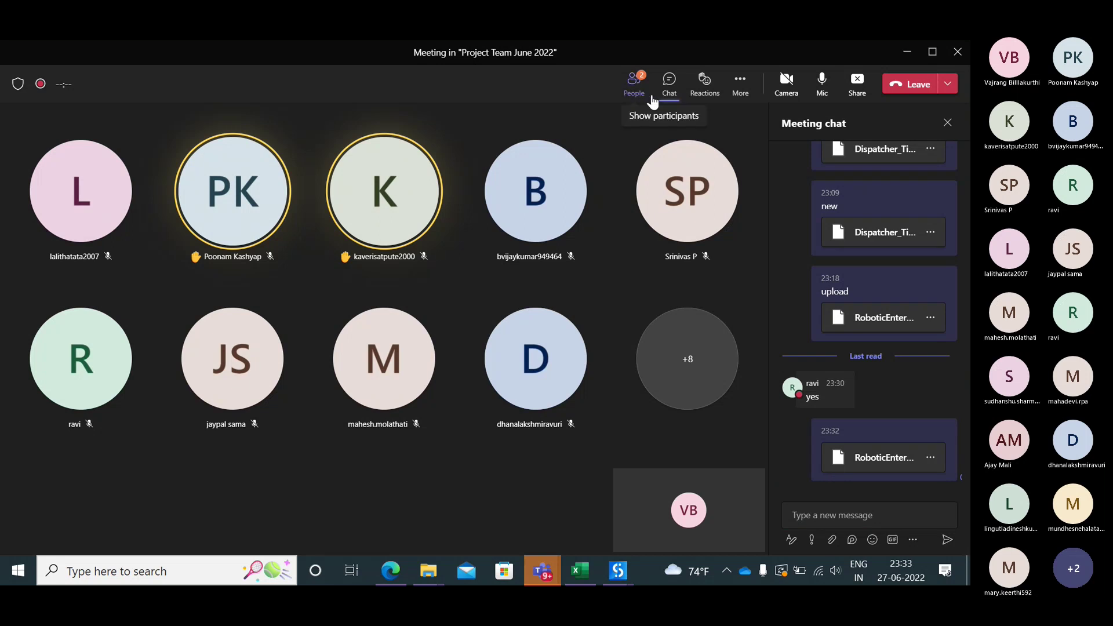
# - Switch to UiPath Orchestrator and upload the new RoboticEnterpriseFramework_TicketPerformer package to the tenant's packages
pyautogui.click(857, 97)
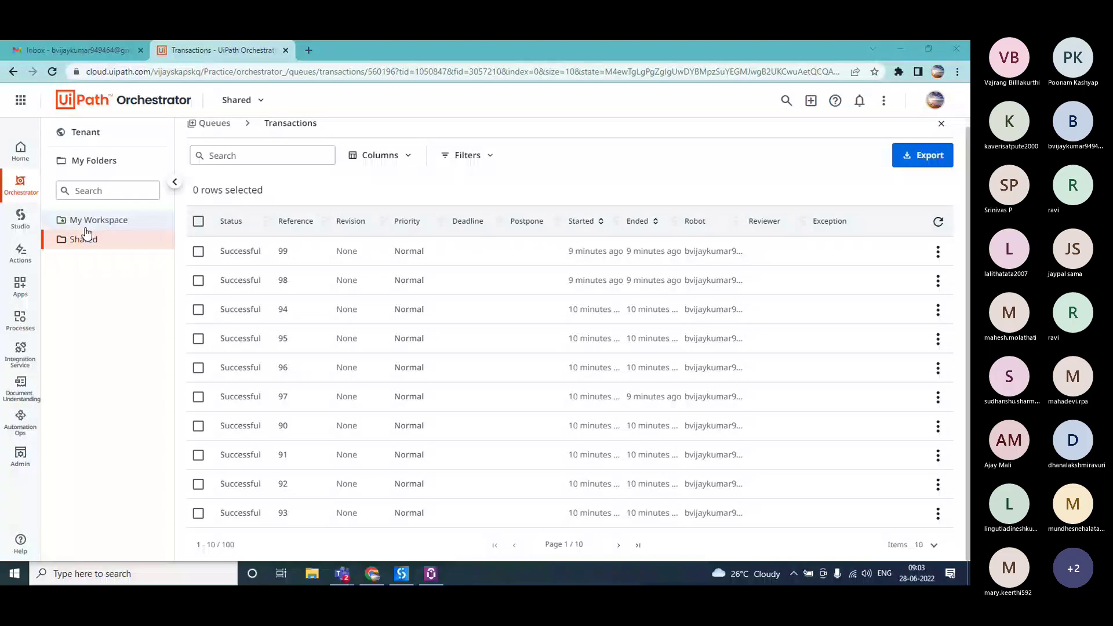
pyautogui.click(90, 240)
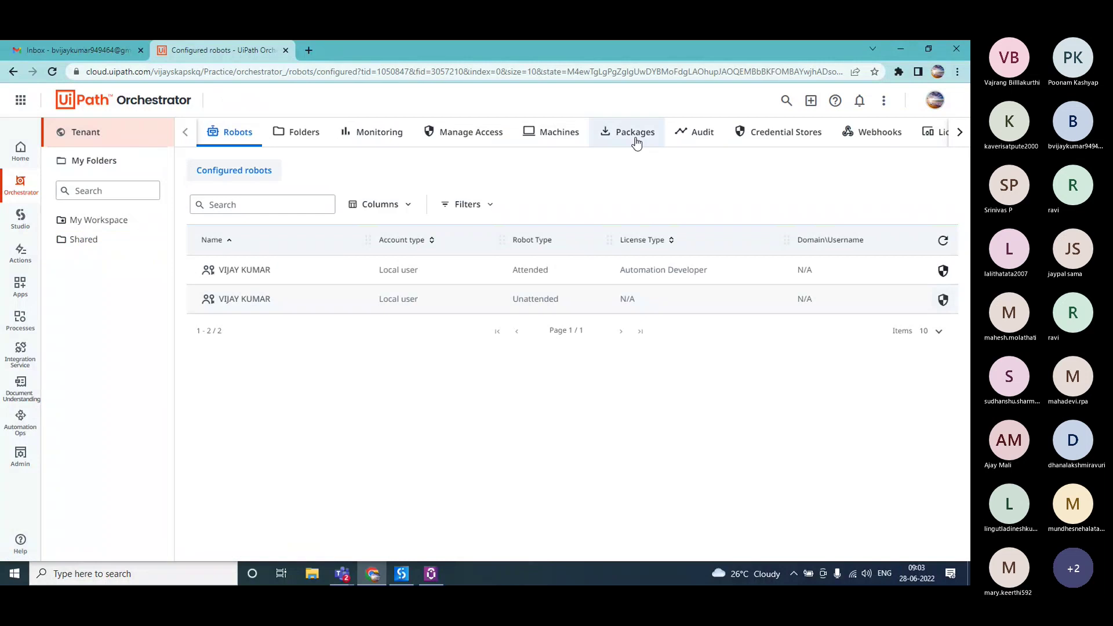
pyautogui.click(636, 142)
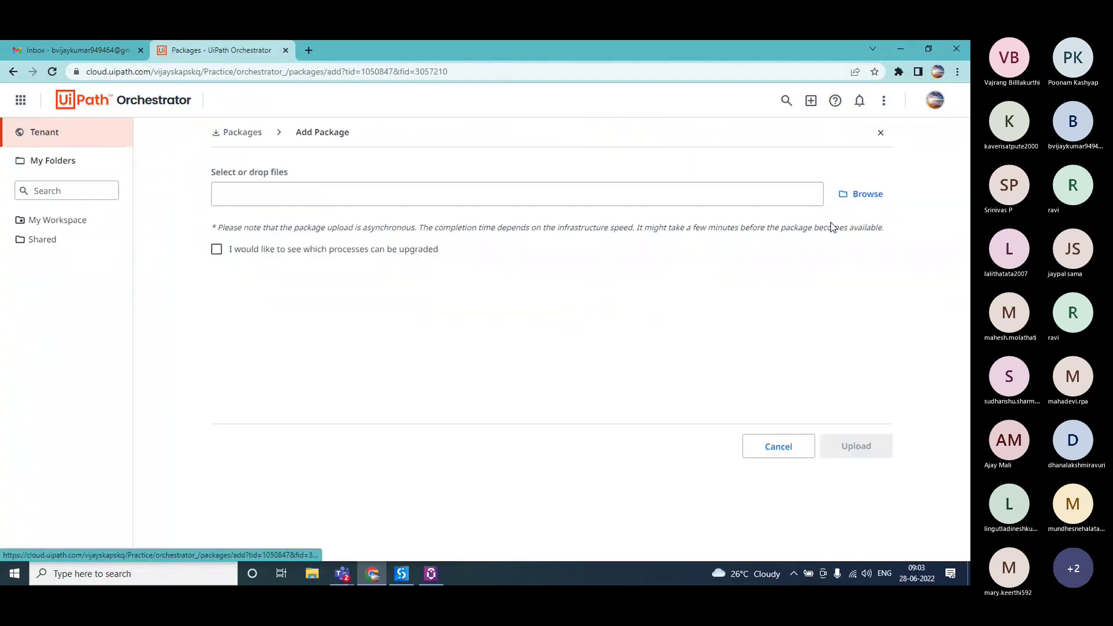
pyautogui.click(942, 206)
pyautogui.click(795, 195)
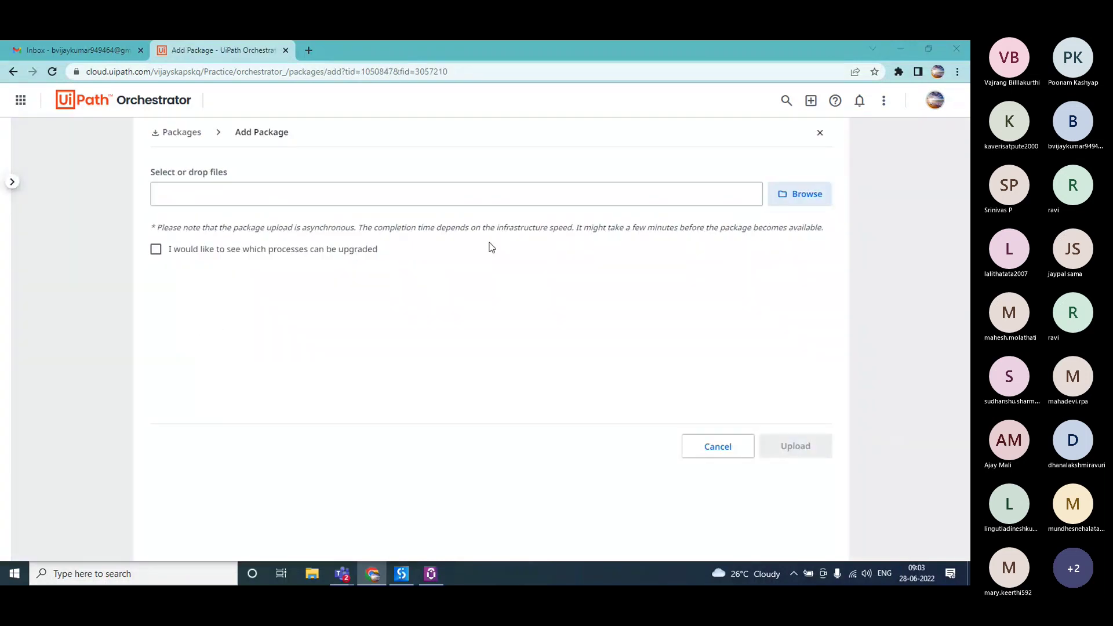
pyautogui.click(582, 474)
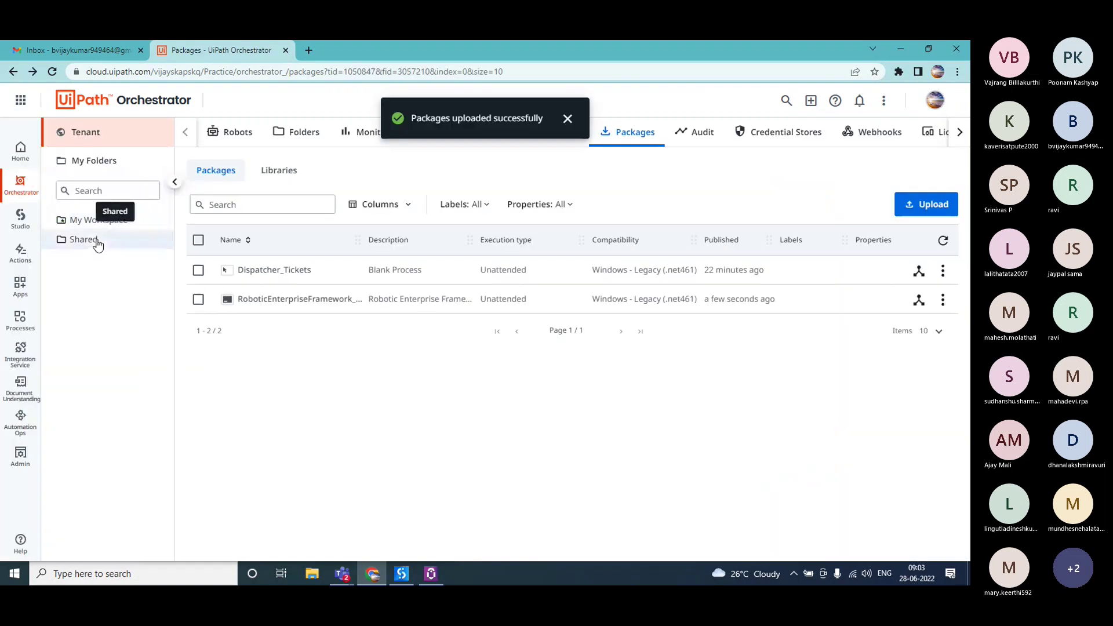
# - Open the list of processes in the Shared folder
pyautogui.click(103, 244)
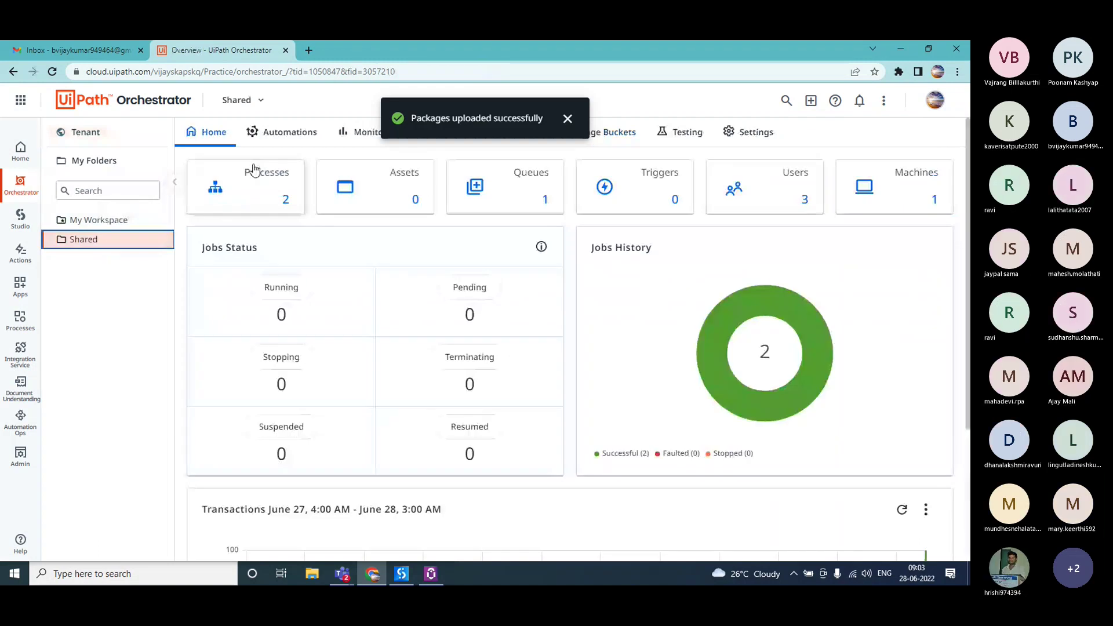
pyautogui.click(288, 134)
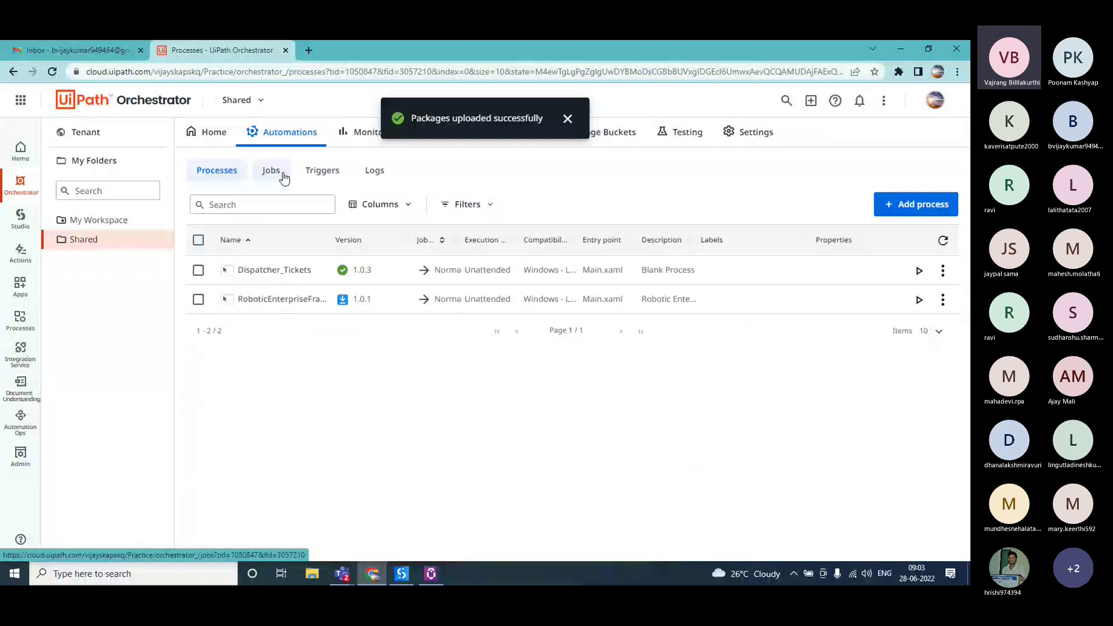
pyautogui.click(915, 204)
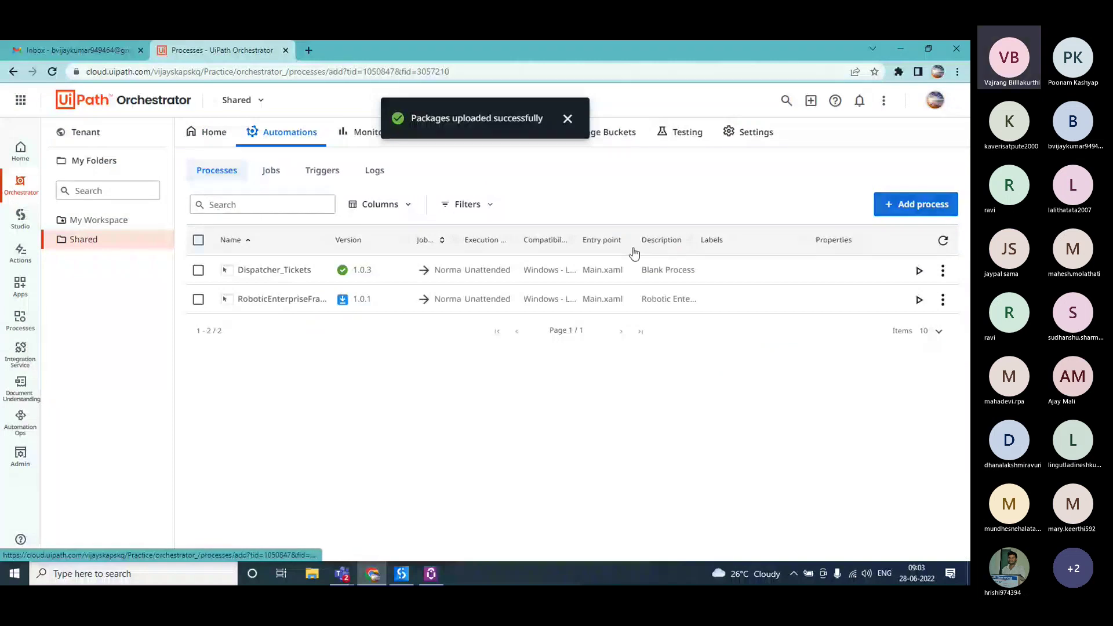
pyautogui.click(306, 266)
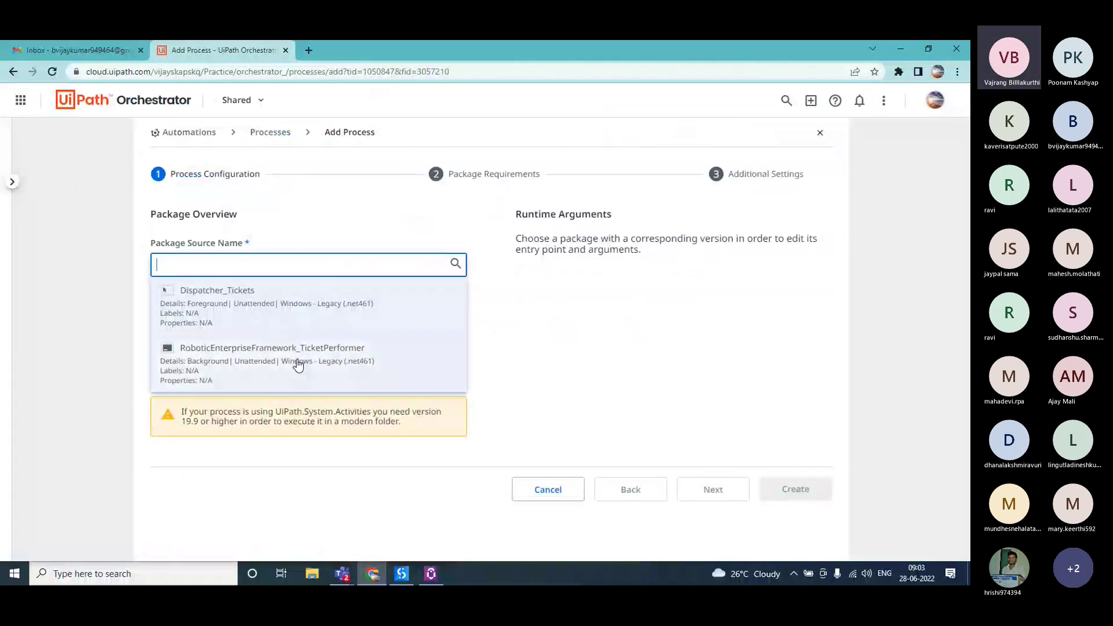
pyautogui.click(186, 137)
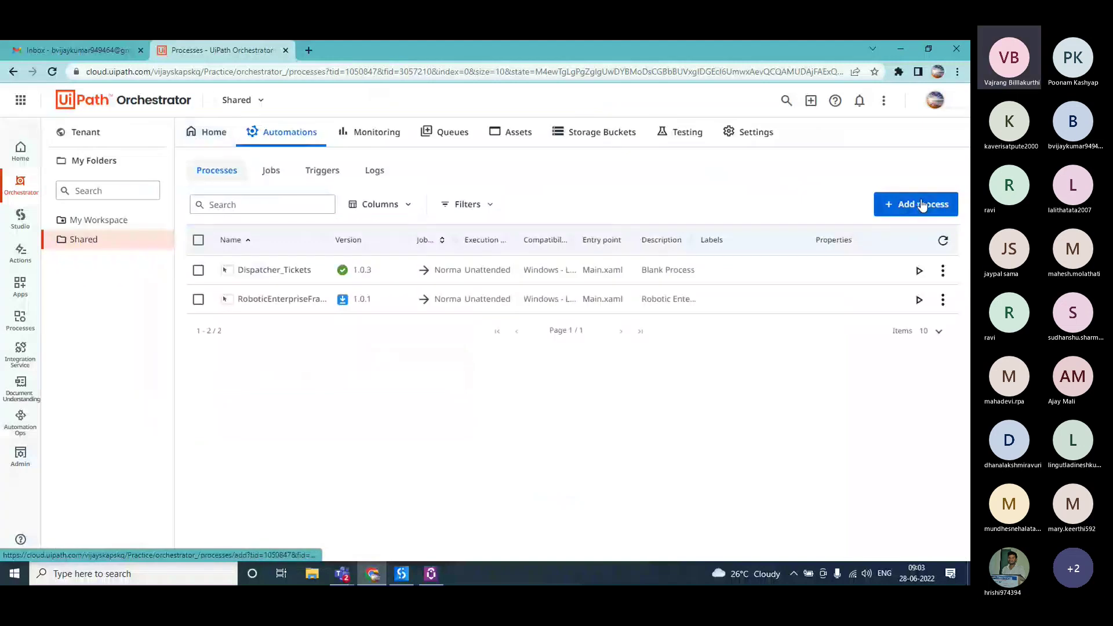
# - Try to create a process from RoboticEnterpriseFramework_TicketPerformer version 1.0.2 with the in_OrchestratorQueueName argument set to tickets
pyautogui.click(926, 204)
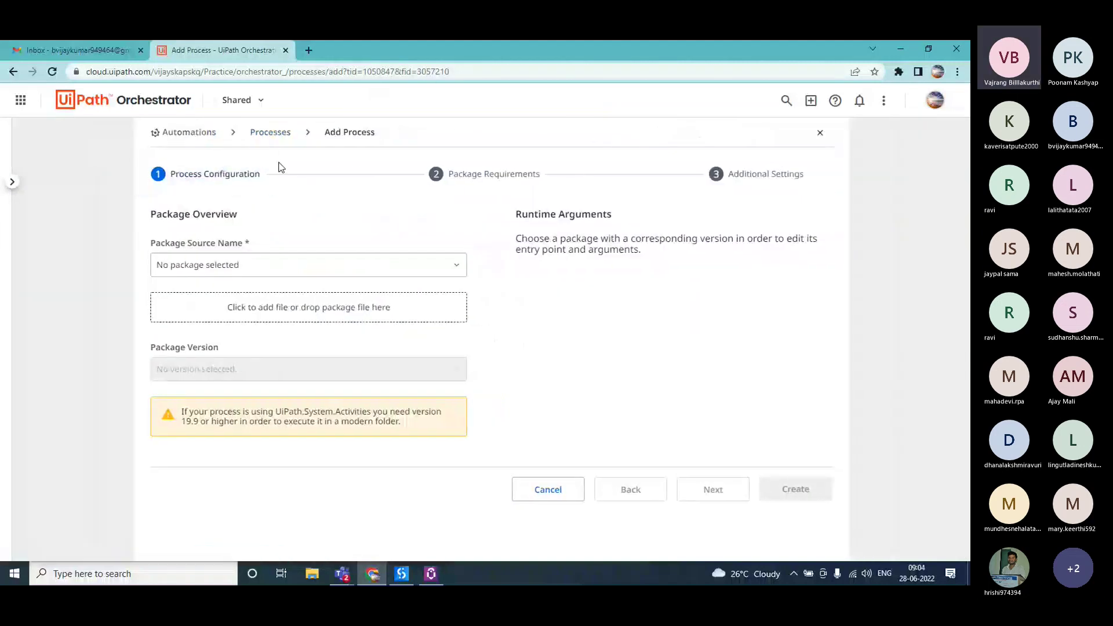
pyautogui.click(316, 265)
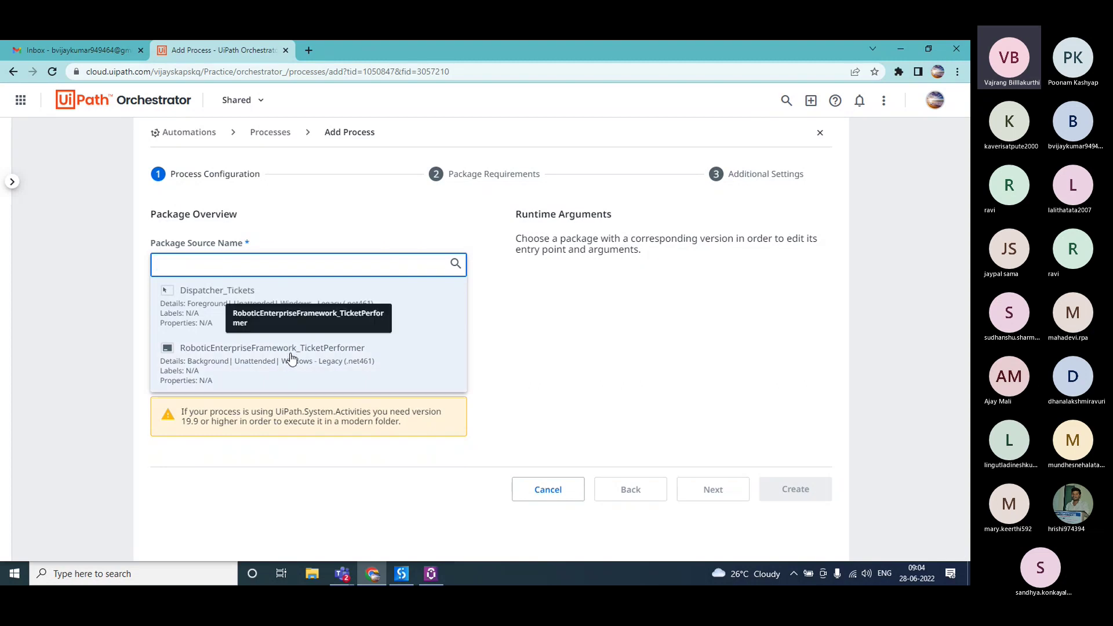
pyautogui.click(222, 367)
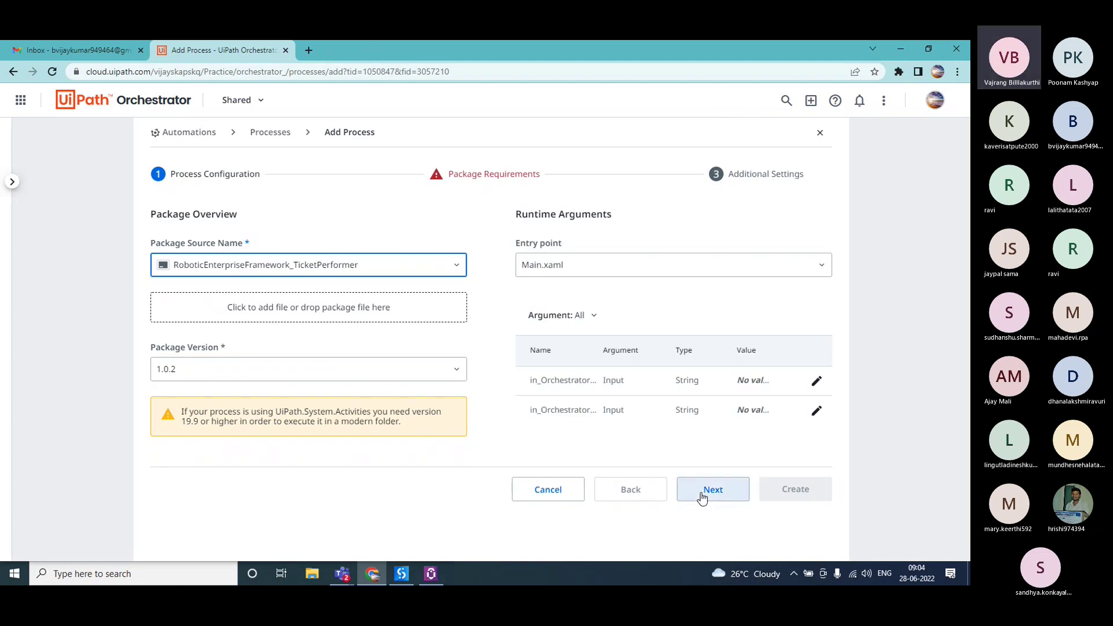
pyautogui.click(816, 380)
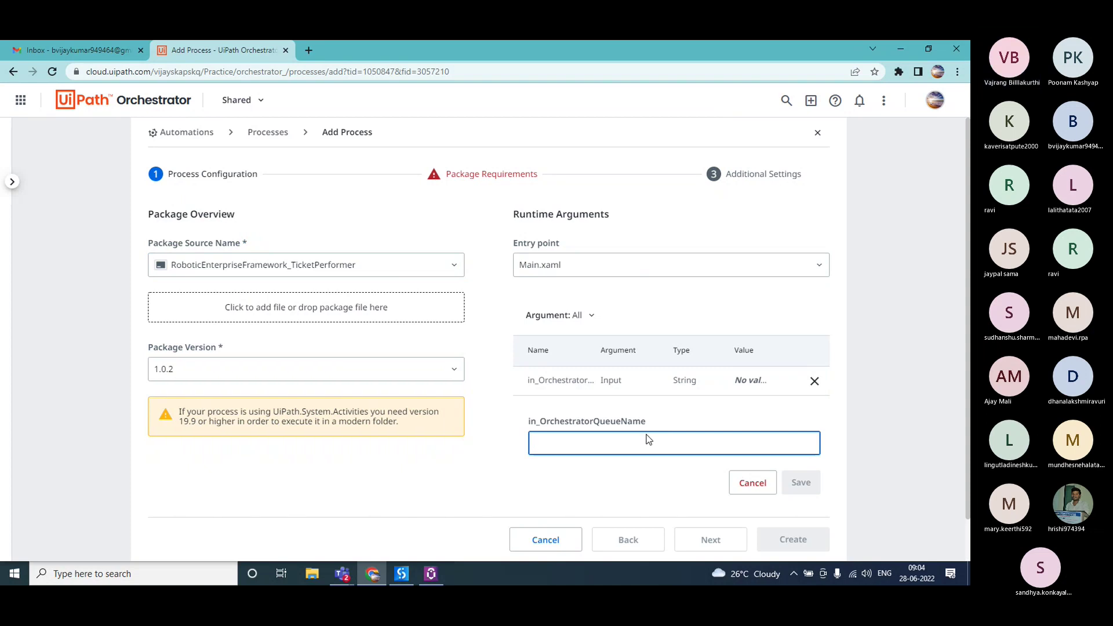
pyautogui.write('tickets')
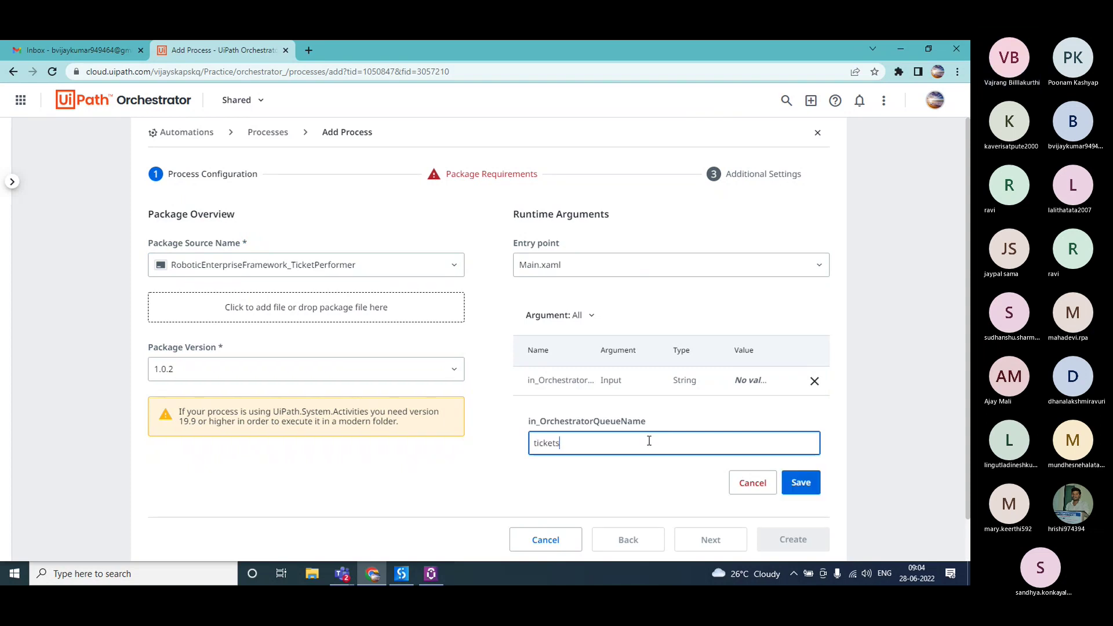
pyautogui.click(776, 487)
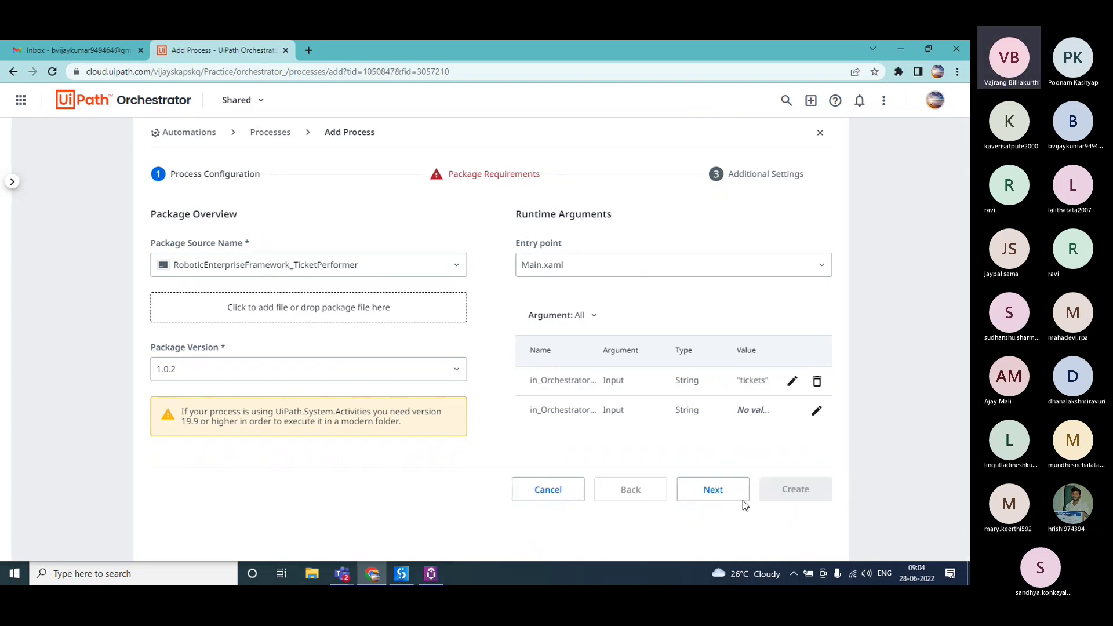
pyautogui.click(720, 495)
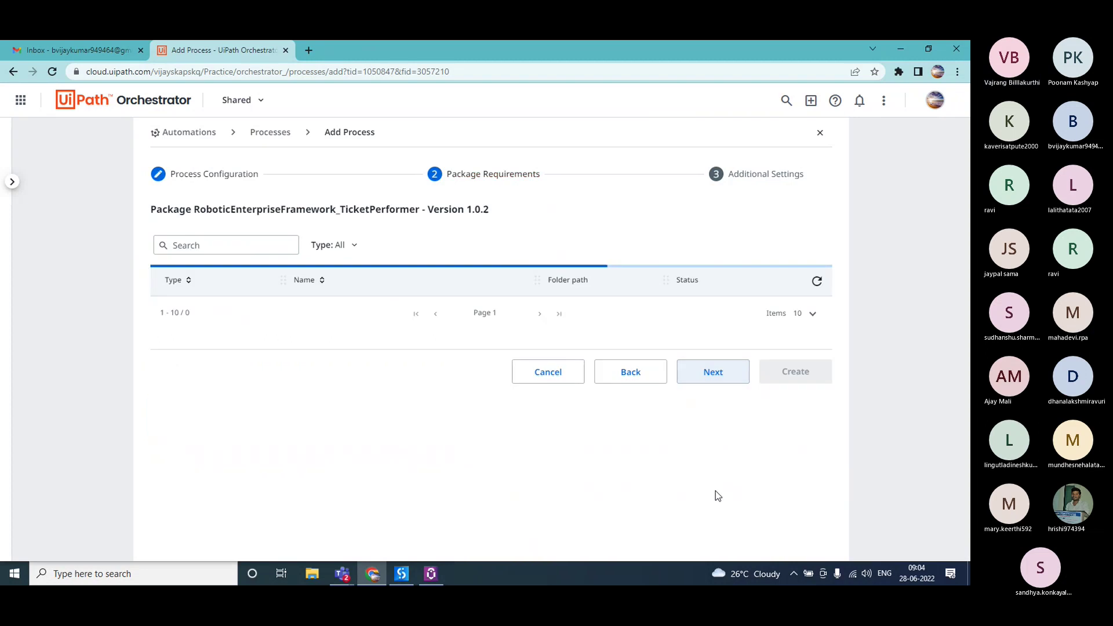
pyautogui.click(703, 492)
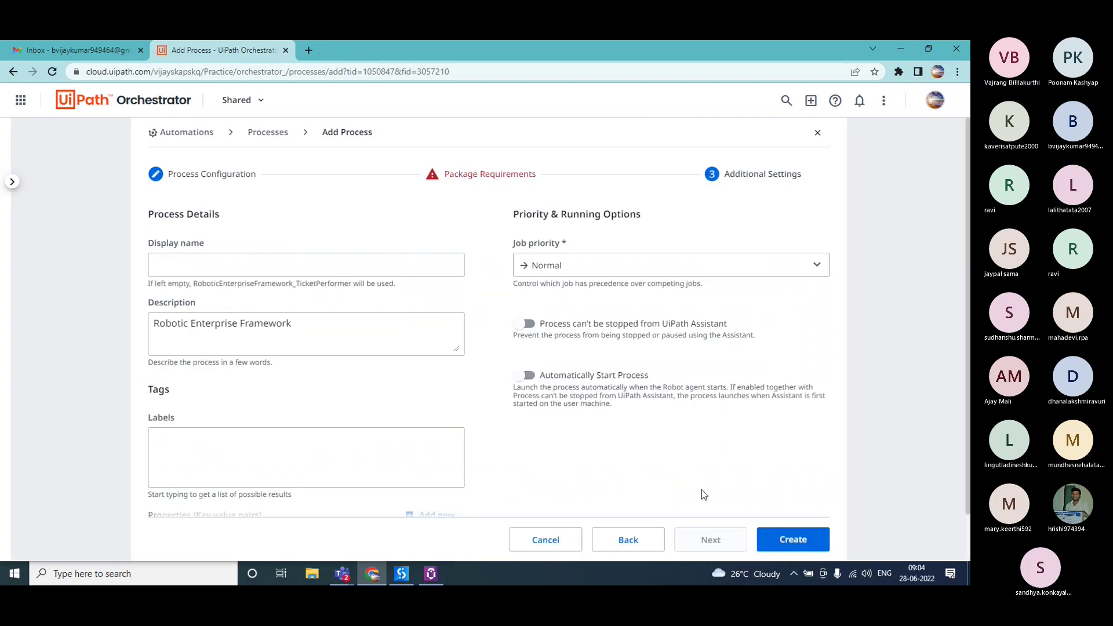
pyautogui.click(782, 541)
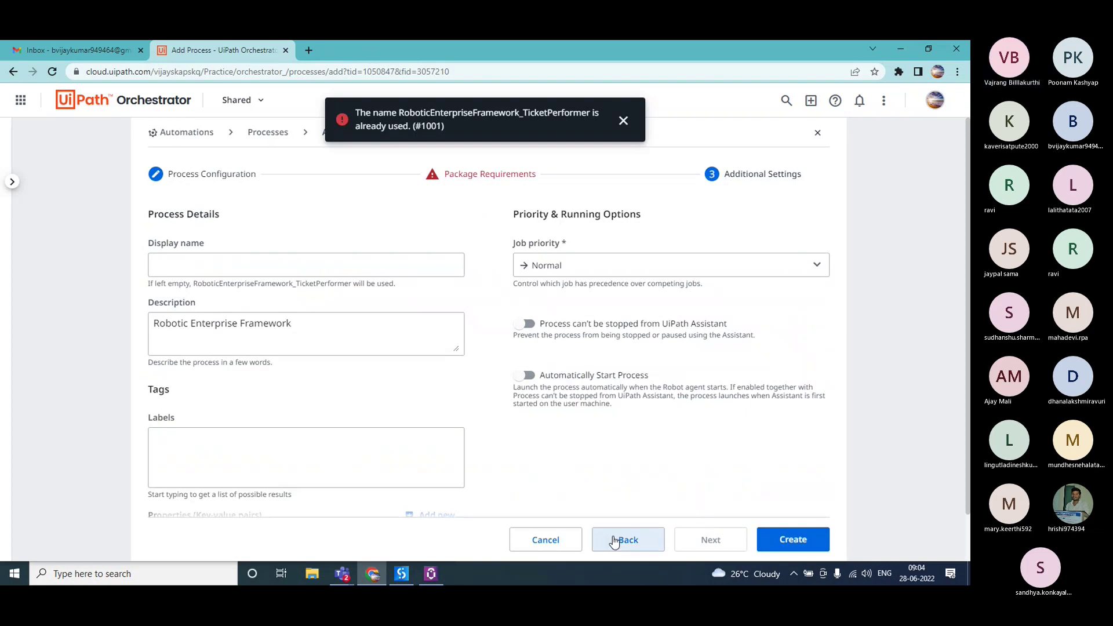
# - Check the process list in UiPath Assistant, and discard the unsaved new process in Orchestrator
pyautogui.click(431, 573)
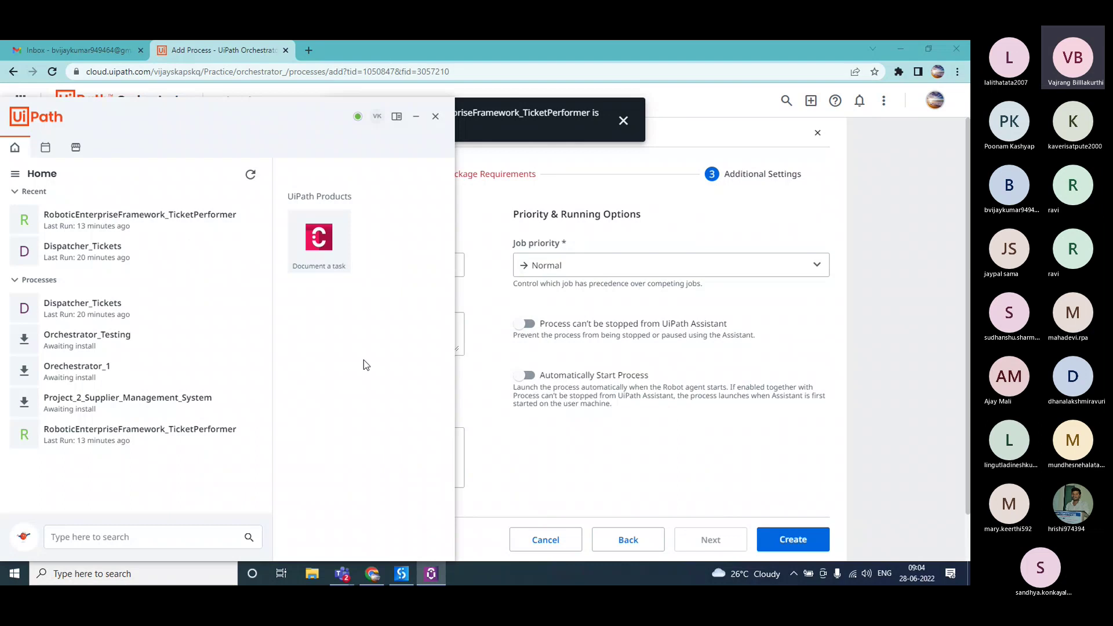
pyautogui.click(630, 468)
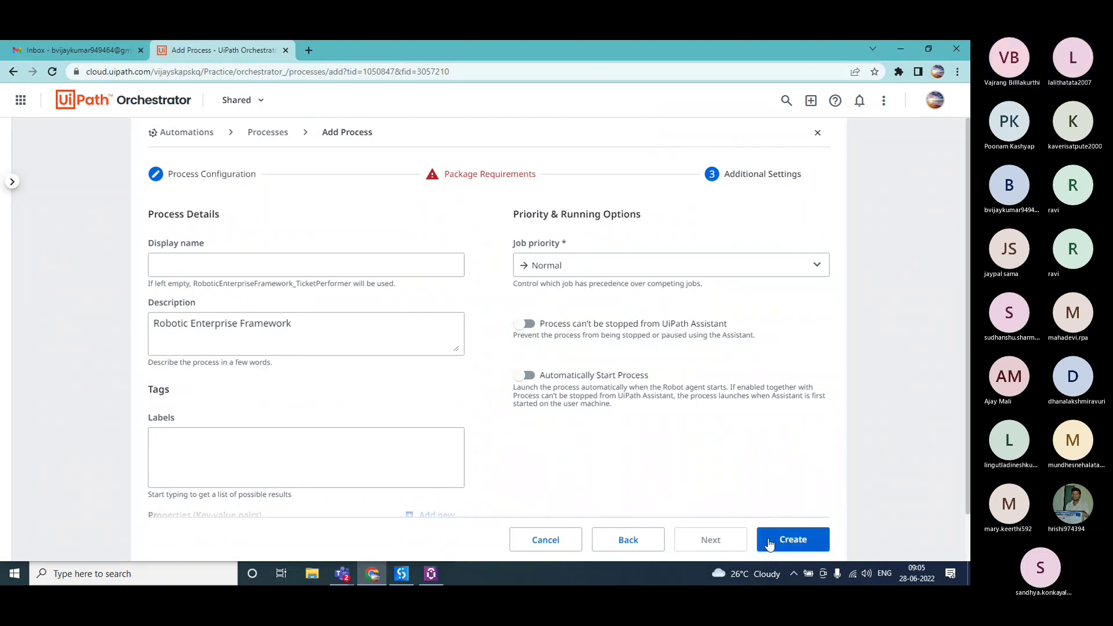
pyautogui.click(562, 539)
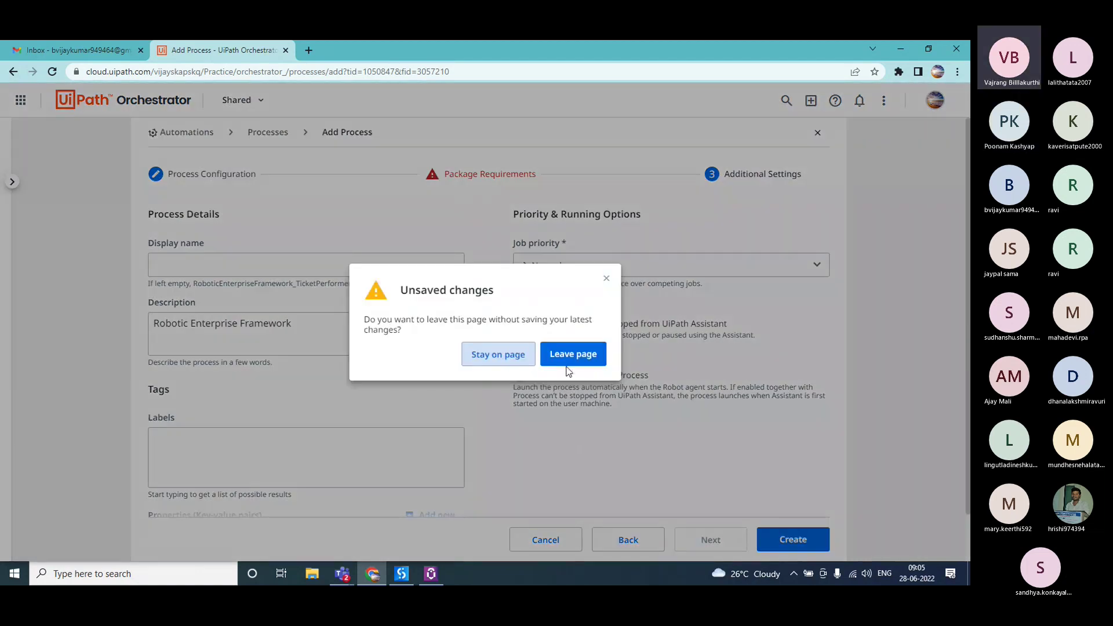
pyautogui.click(551, 354)
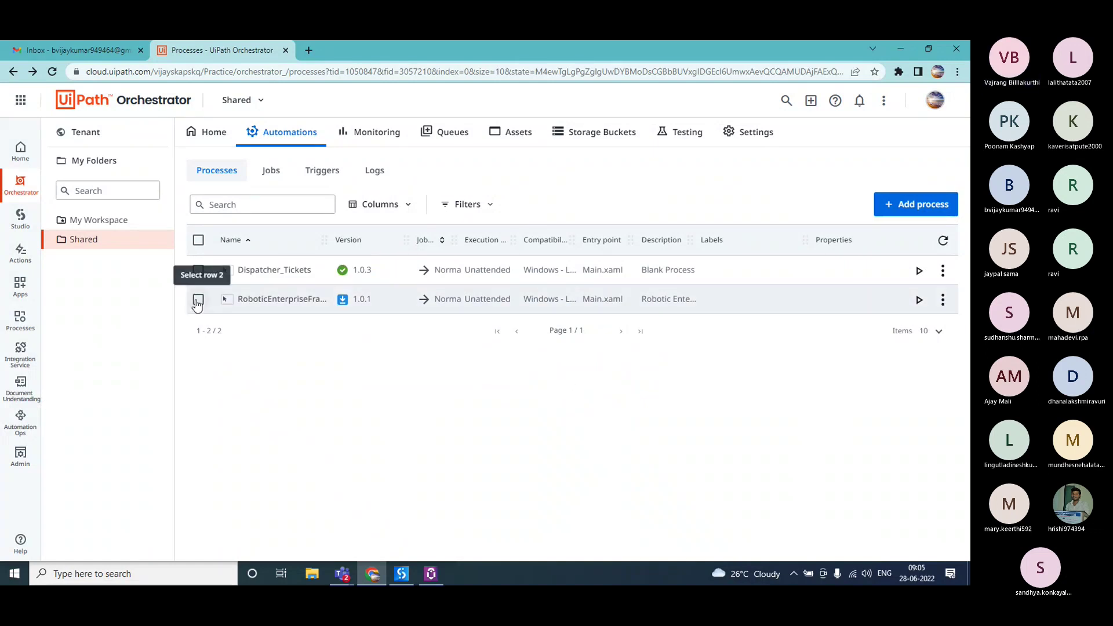
# - Update the existing RoboticEnterpriseFramework_TicketPerformer process to the latest package version, adding new package tags to it
pyautogui.click(198, 299)
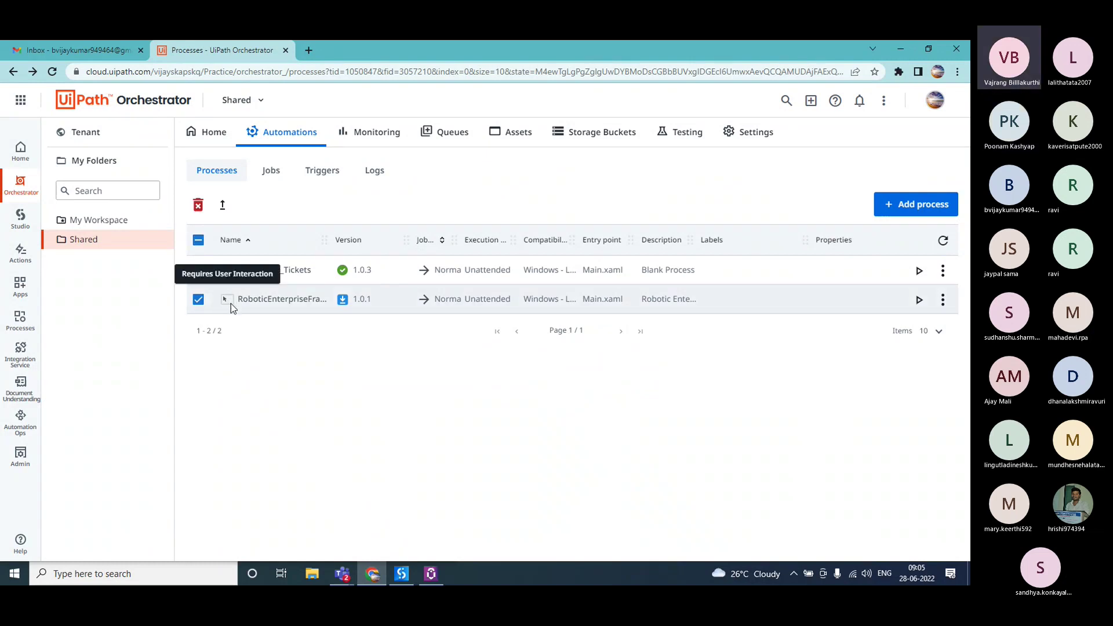
pyautogui.click(223, 206)
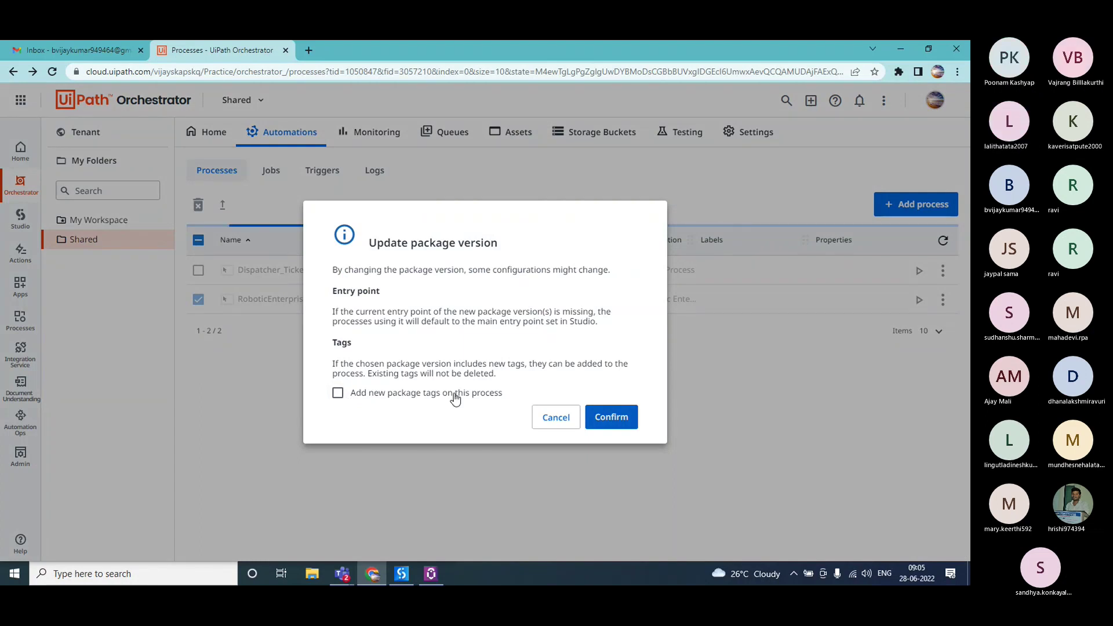
pyautogui.click(338, 393)
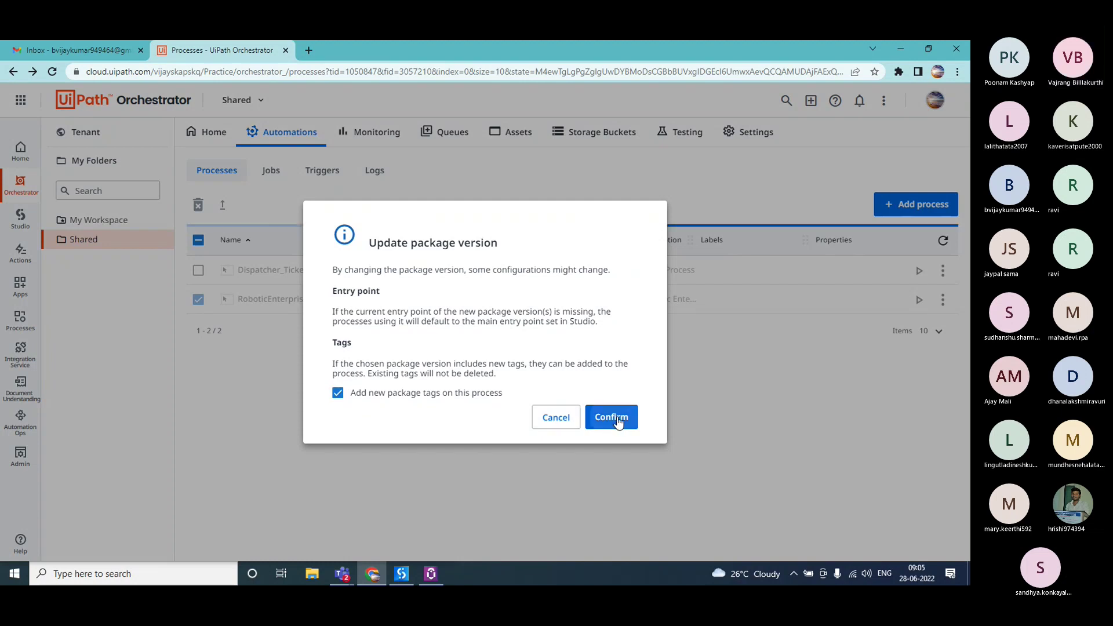
pyautogui.click(618, 421)
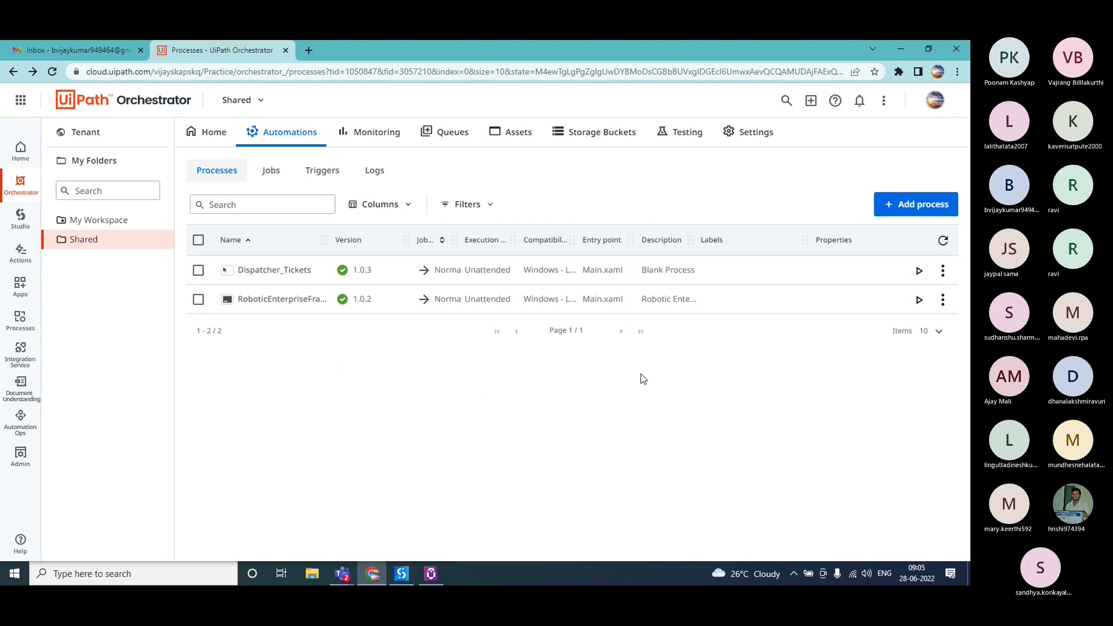
# - Switch to UiPath Assistant, then install and run the updated RoboticEnterpriseFramework_TicketPerformer process
pyautogui.click(920, 300)
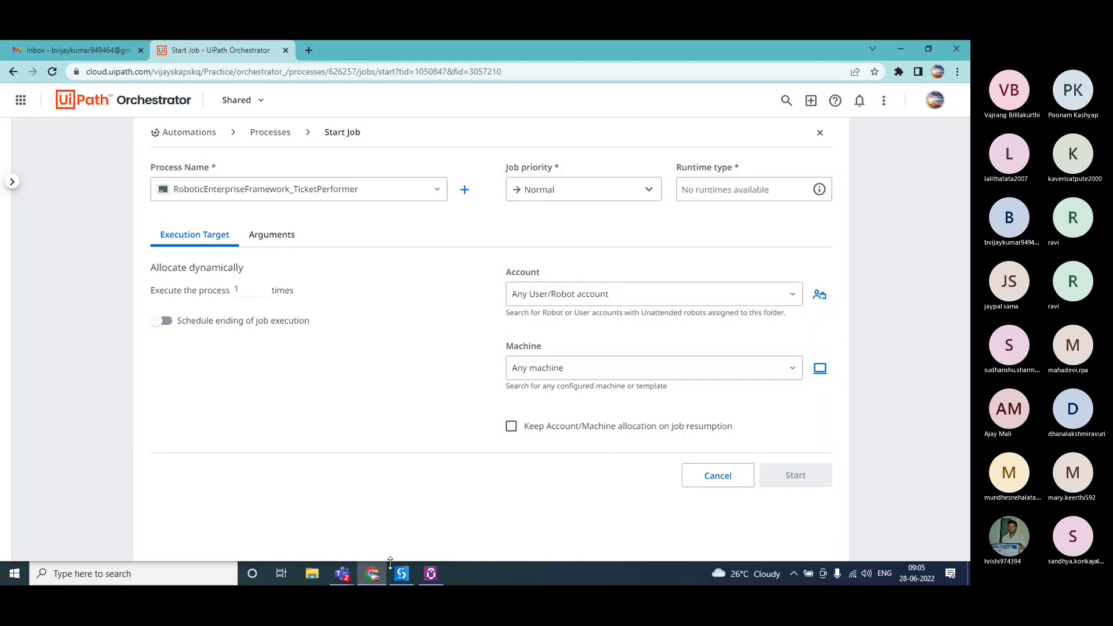
pyautogui.click(429, 574)
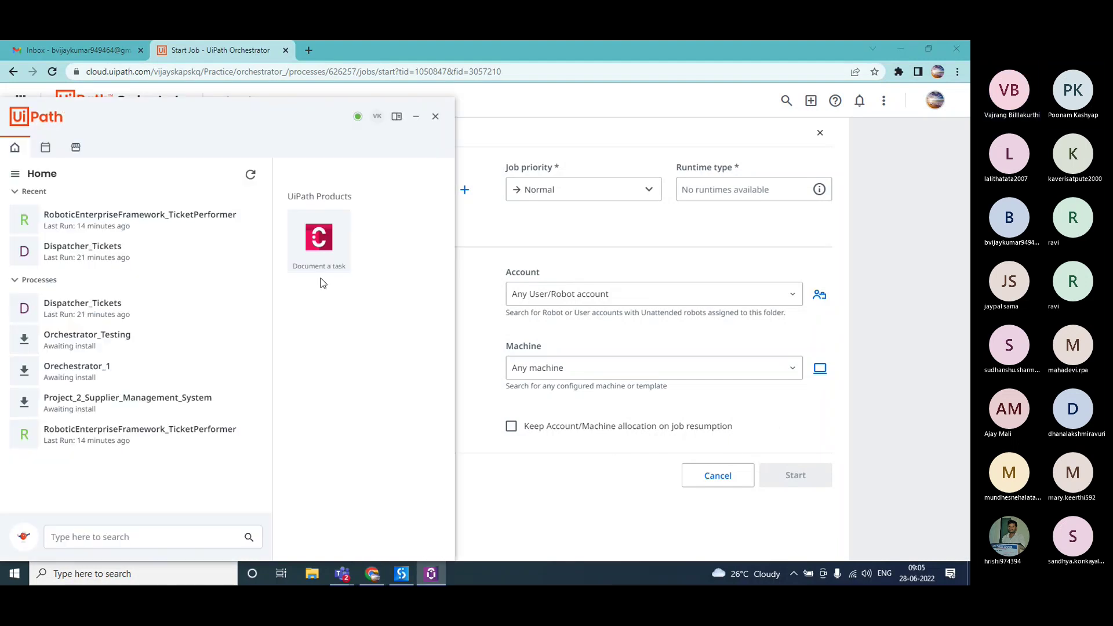
pyautogui.moveTo(229, 227)
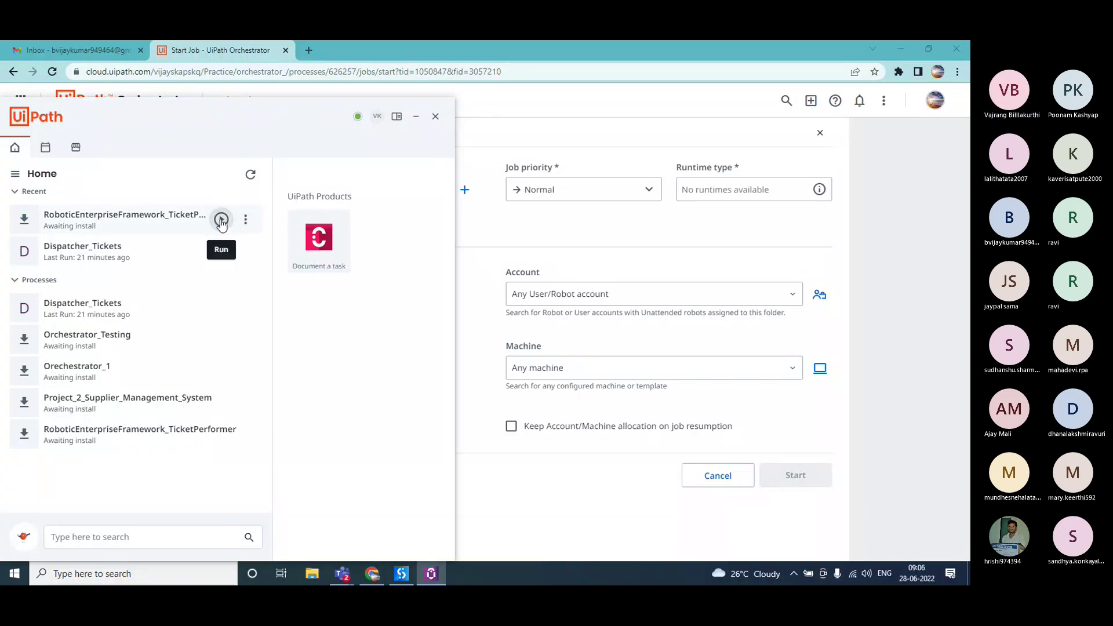
pyautogui.click(220, 220)
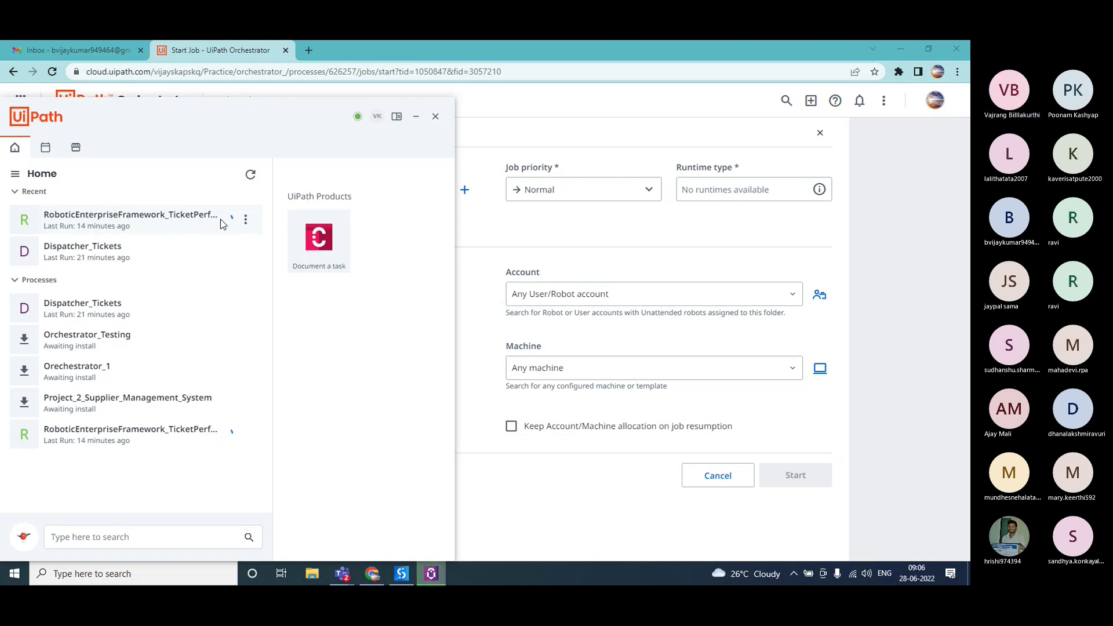
pyautogui.click(220, 219)
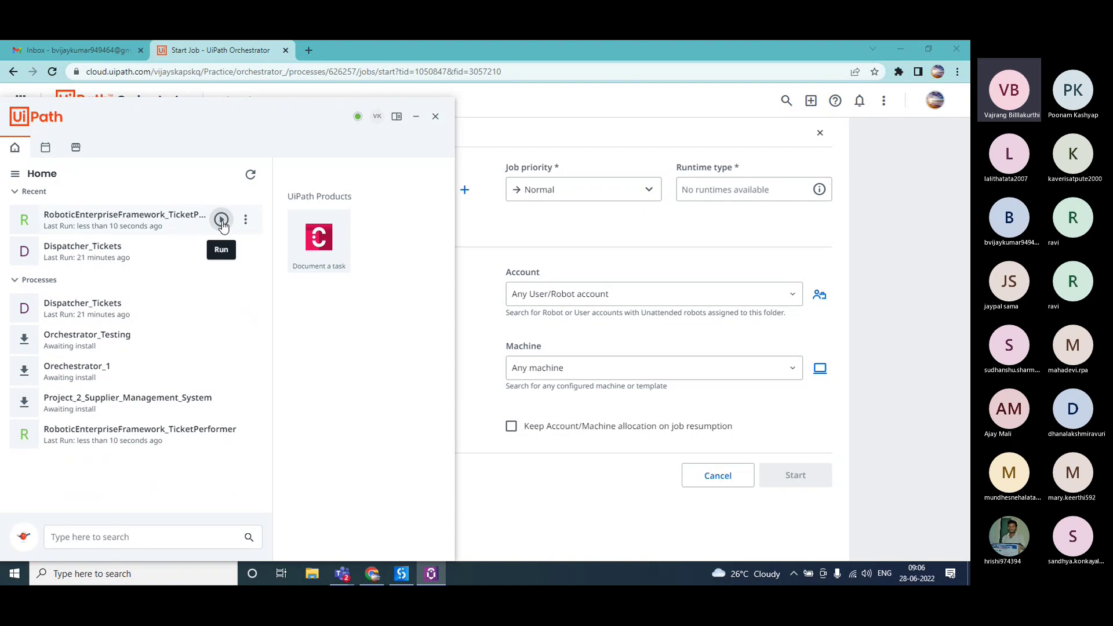
pyautogui.click(221, 221)
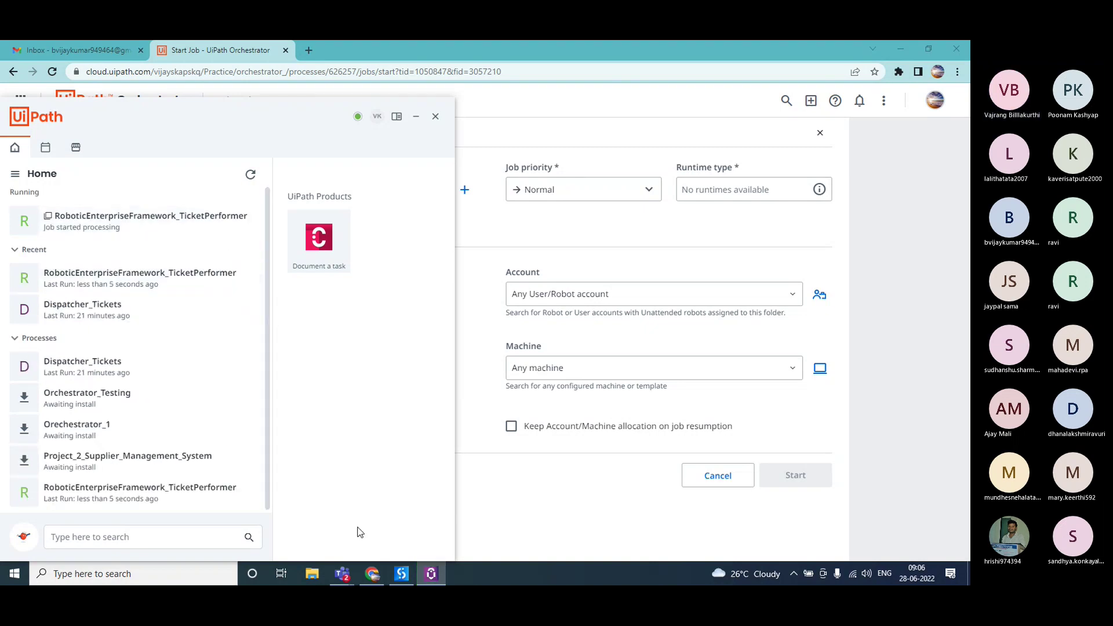
# - Switch back to UiPath Orchestrator and view the transactions of the tickets queue in the Shared folder
pyautogui.click(371, 575)
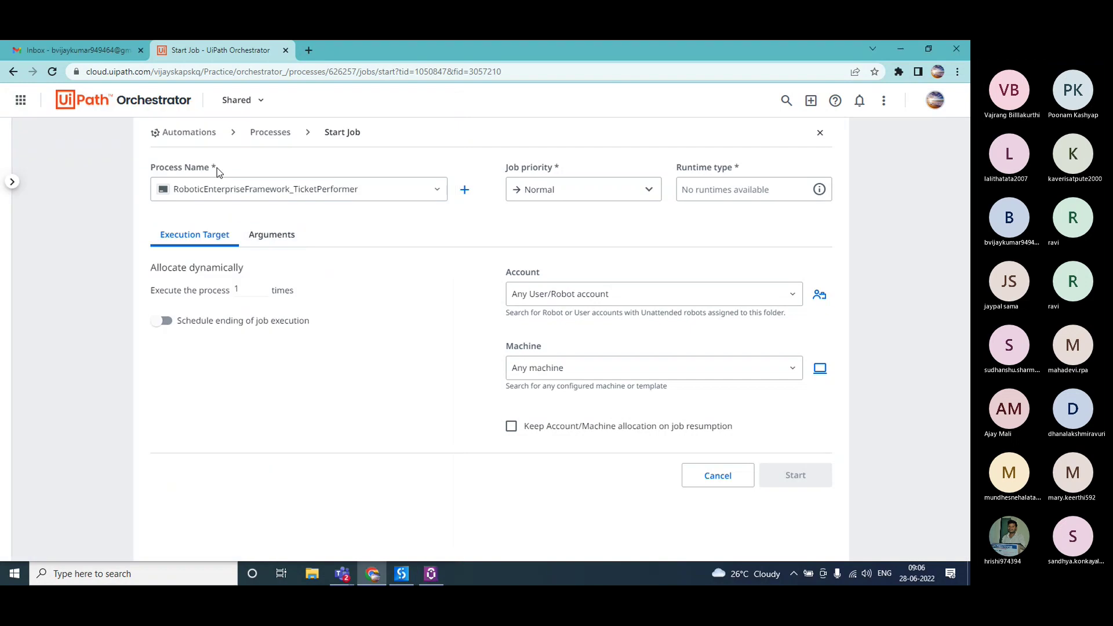
pyautogui.click(185, 138)
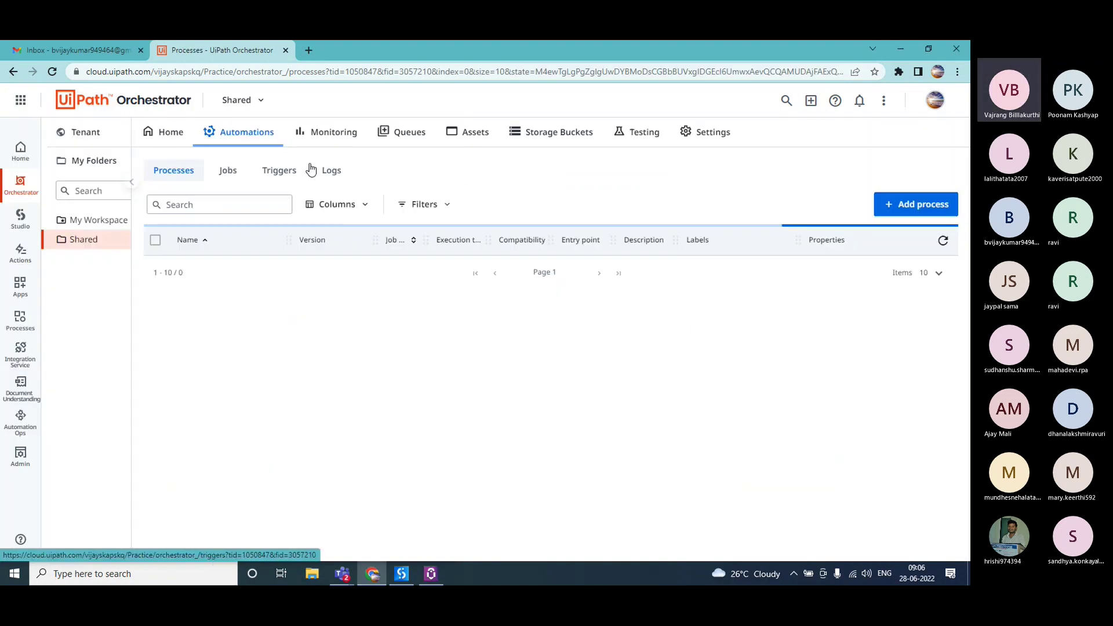
pyautogui.click(445, 133)
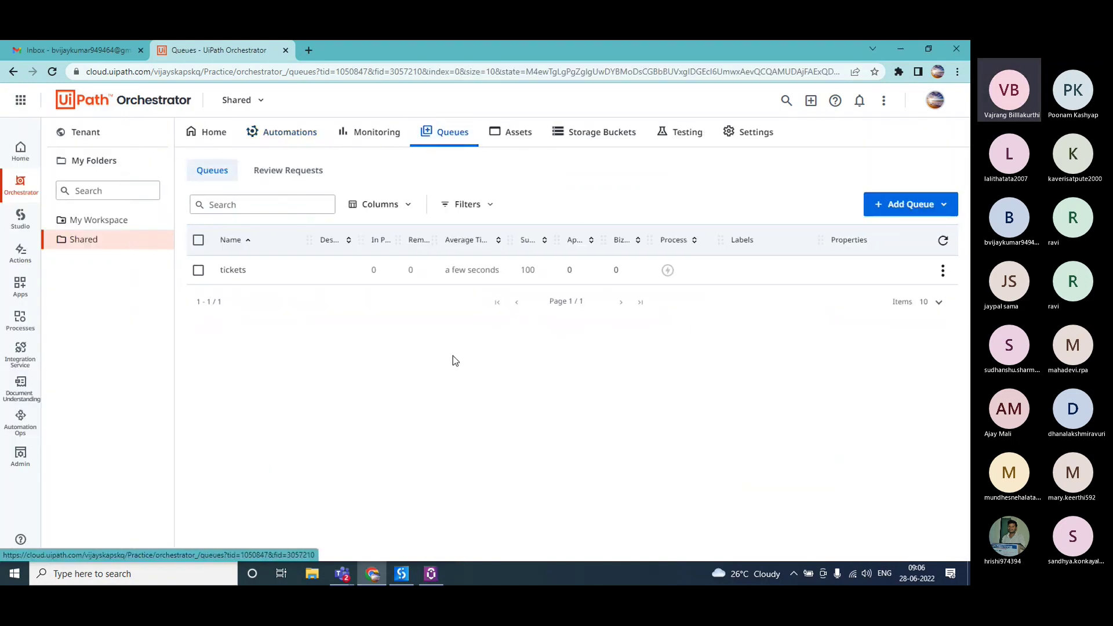
pyautogui.click(942, 270)
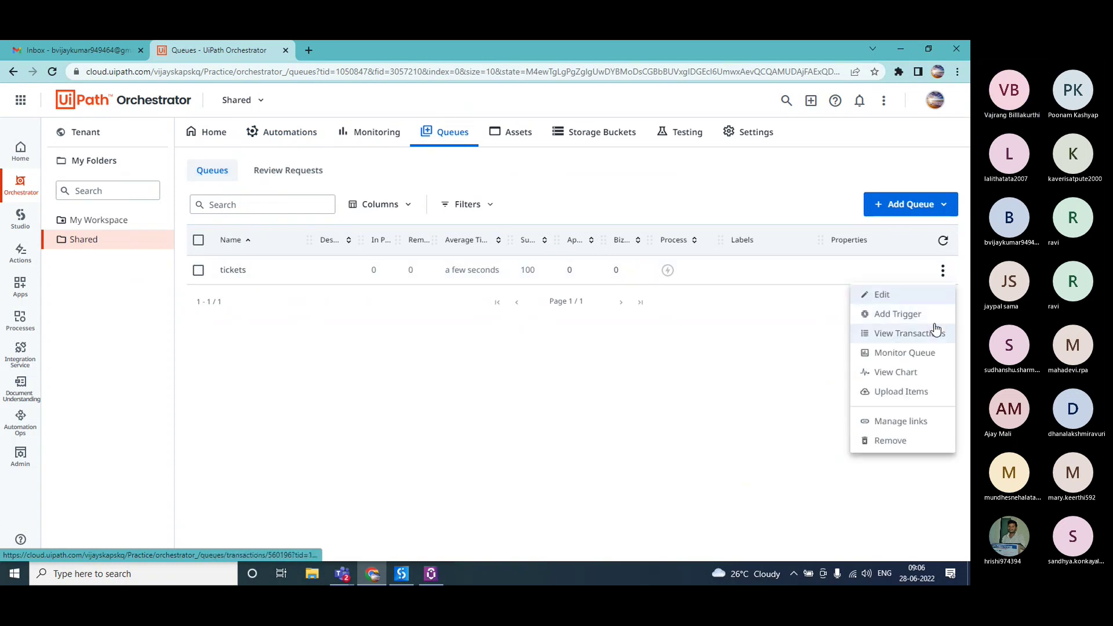
pyautogui.click(930, 332)
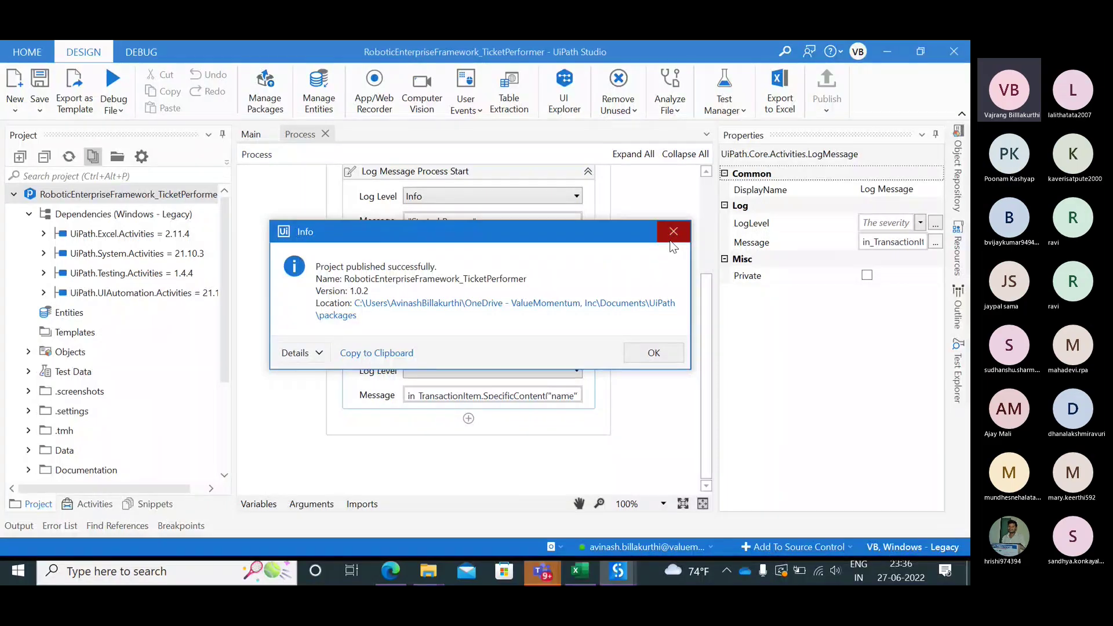
# - Dismiss the publish confirmation, switch to the Dispatcher_Tickets project, and rename the Add Queue Item activity's item information argument to "time"
pyautogui.click(671, 239)
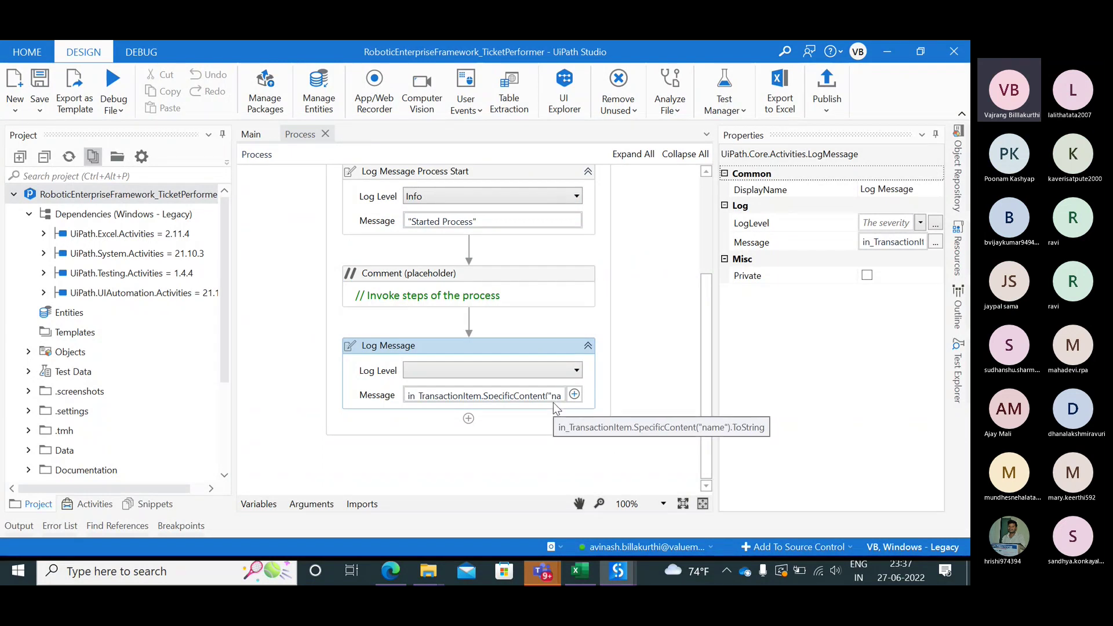
pyautogui.moveTo(624, 579)
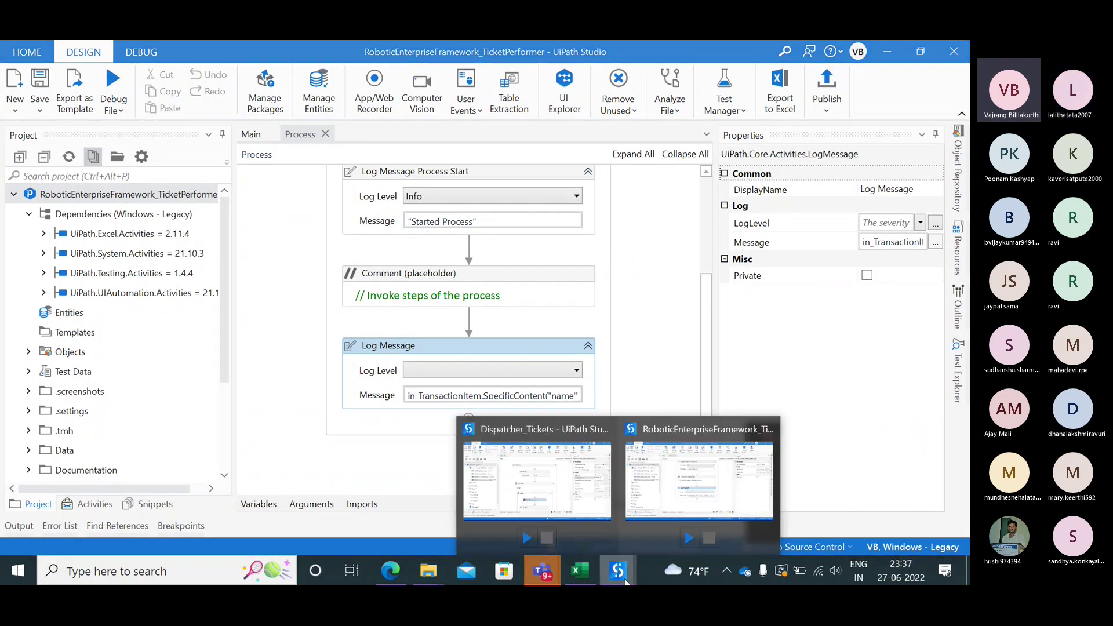
pyautogui.click(577, 487)
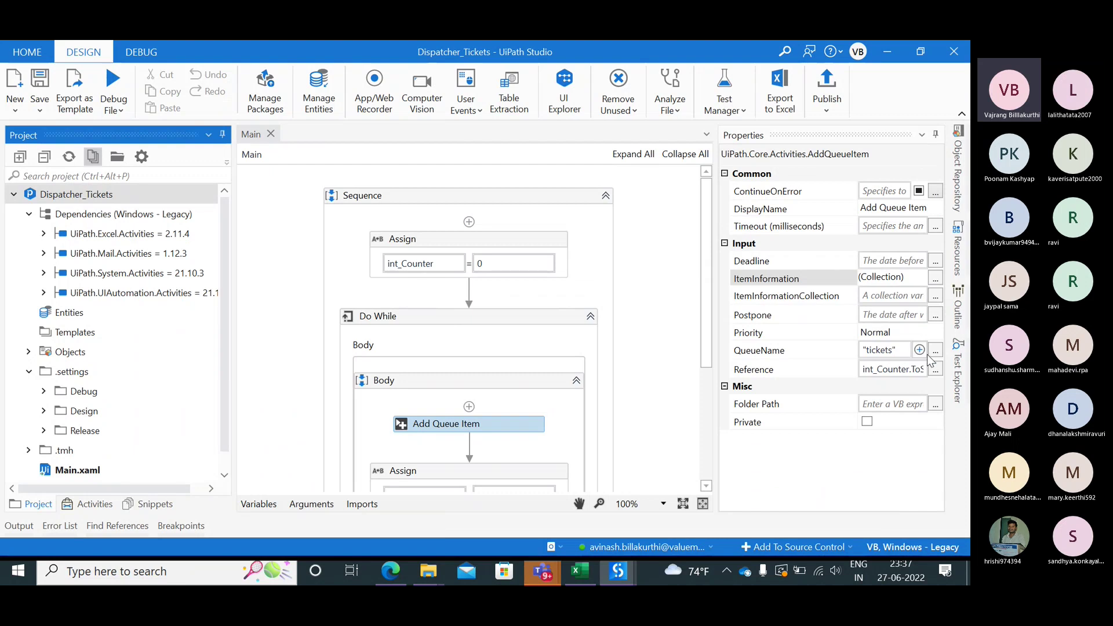
pyautogui.click(936, 279)
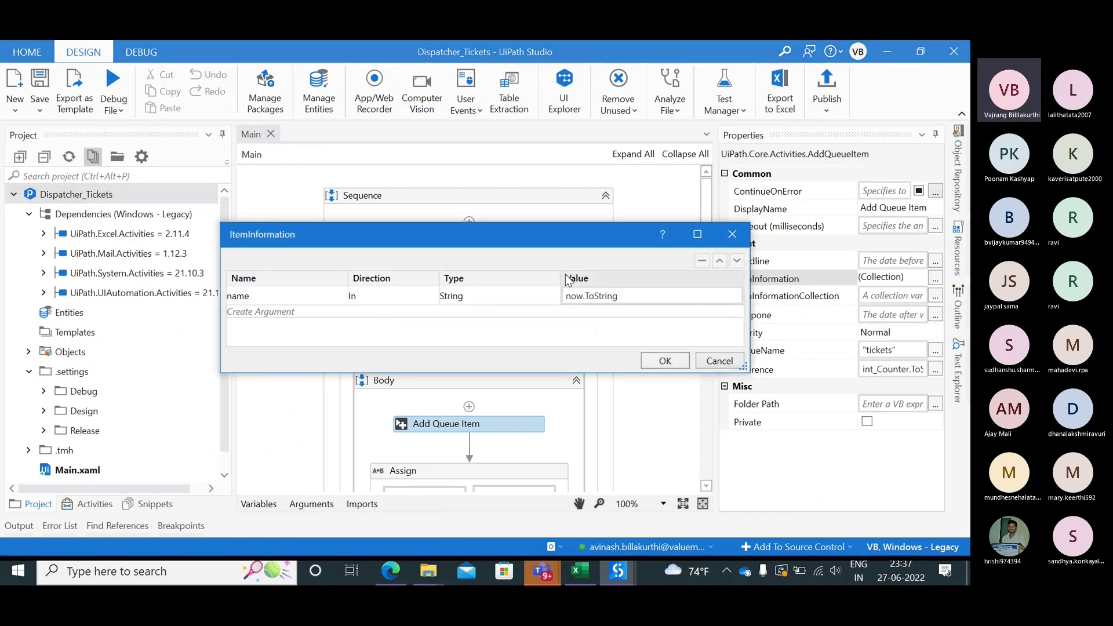
pyautogui.click(241, 297)
pyautogui.click(244, 296)
pyautogui.doubleClick(244, 296)
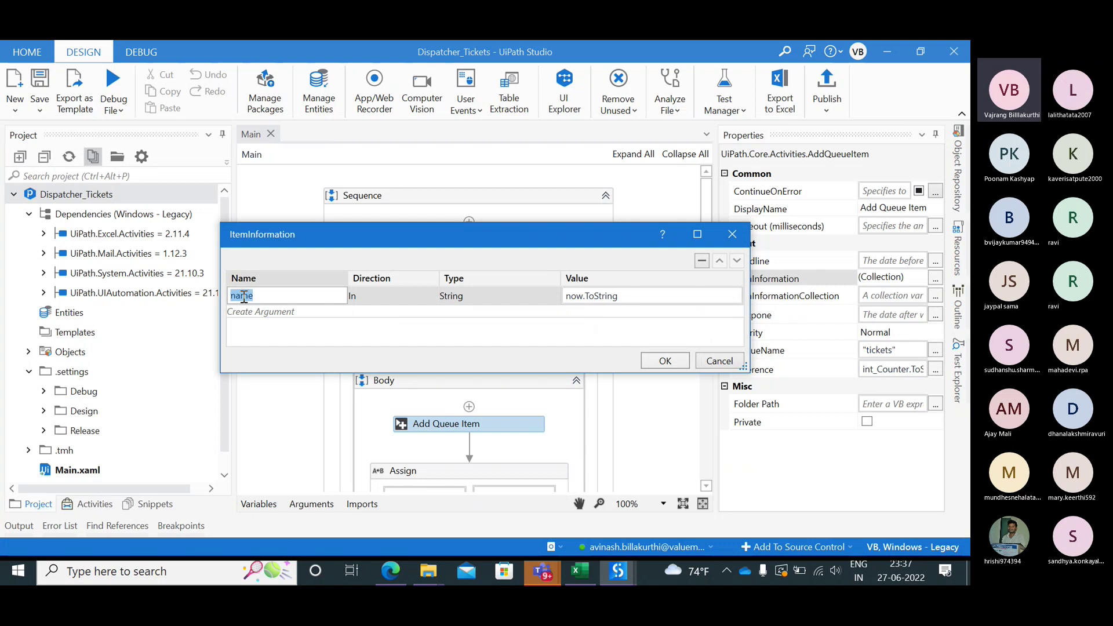
pyautogui.write('tim')
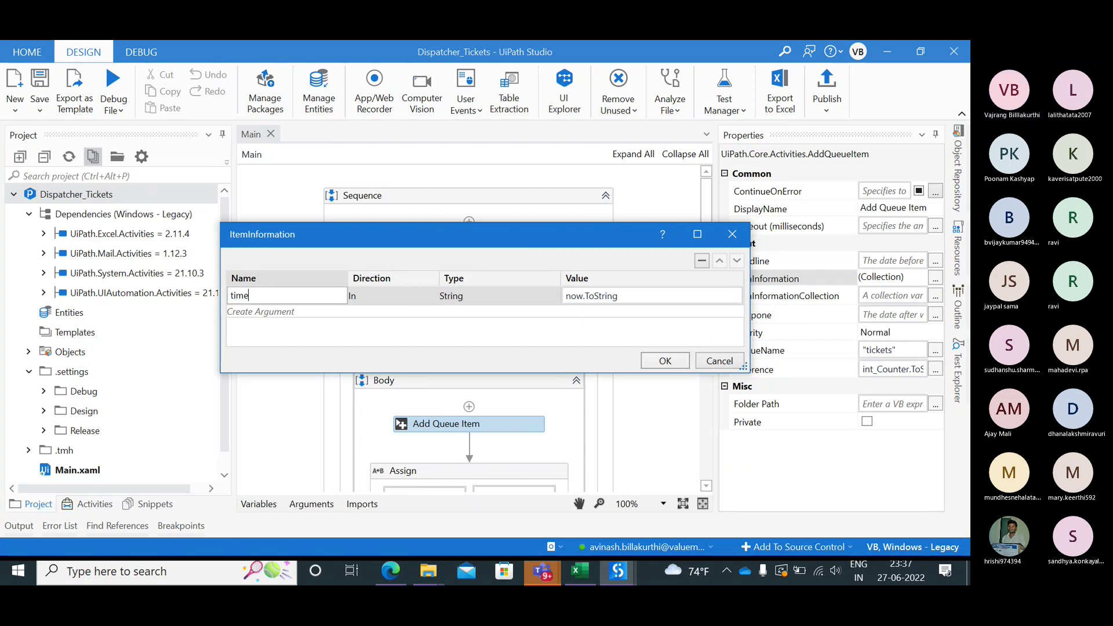
# - Switch to the RoboticEnterpriseFramework_TicketPerformer project and change the SpecificContent key in the Process workflow's last Log Message to "time"
pyautogui.moveTo(631, 574)
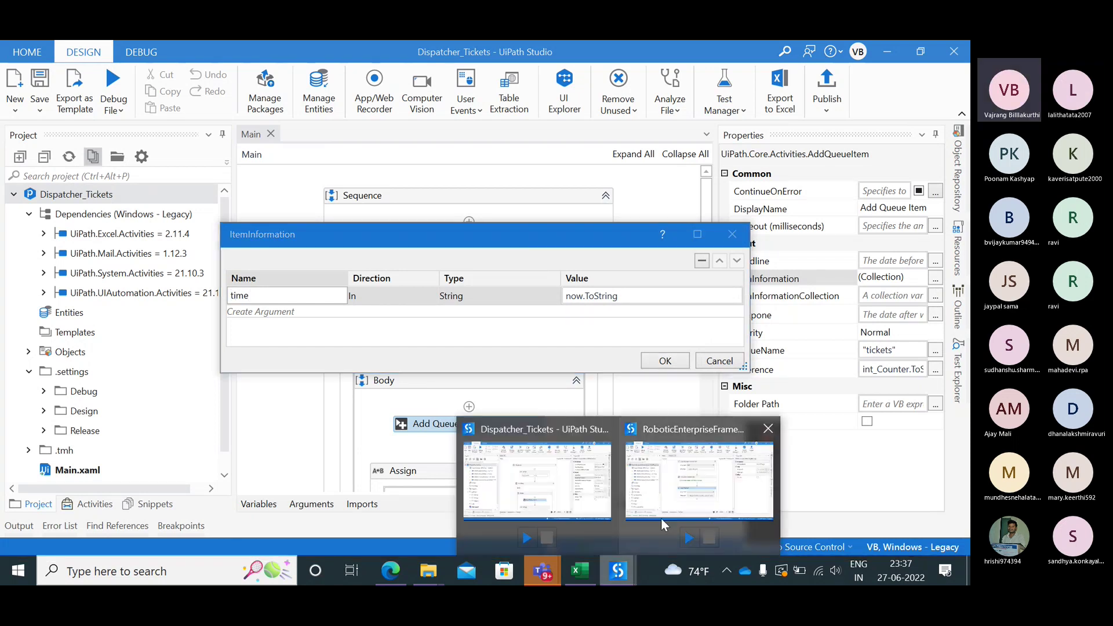
pyautogui.click(686, 483)
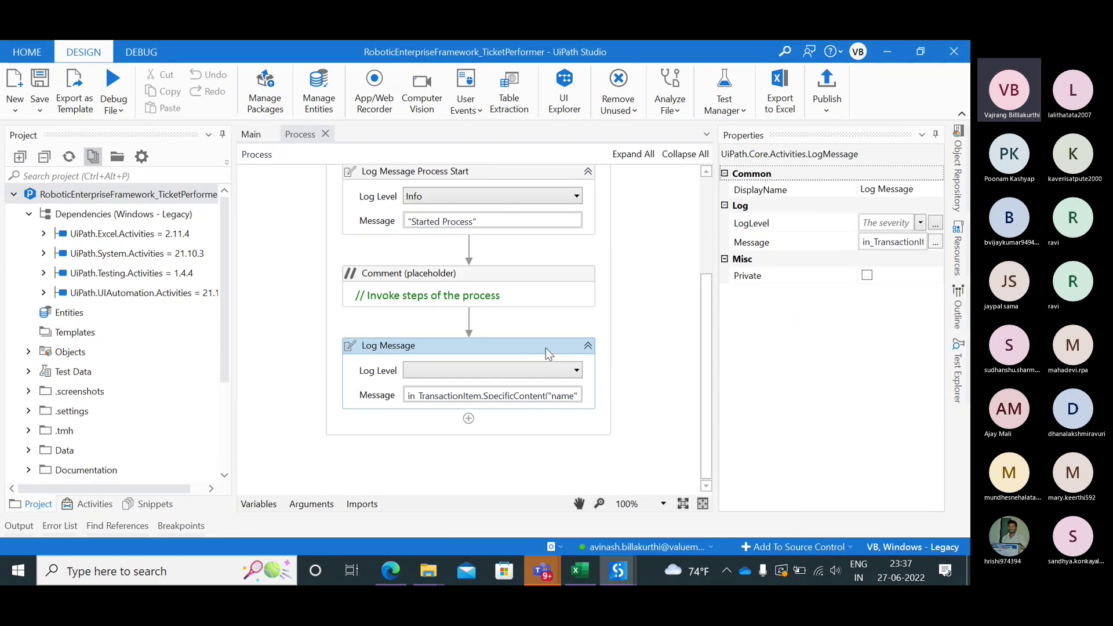
pyautogui.click(490, 395)
pyautogui.doubleClick(490, 395)
pyautogui.write('time')
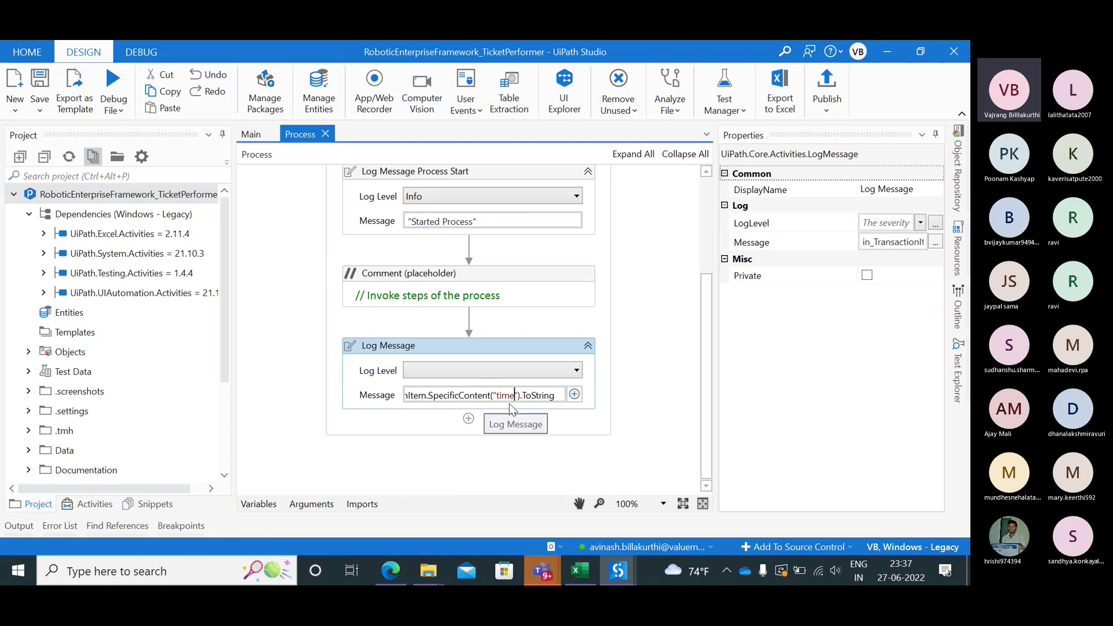
# - Review the arguments defined in the Process workflow and in the Main workflow
pyautogui.click(306, 504)
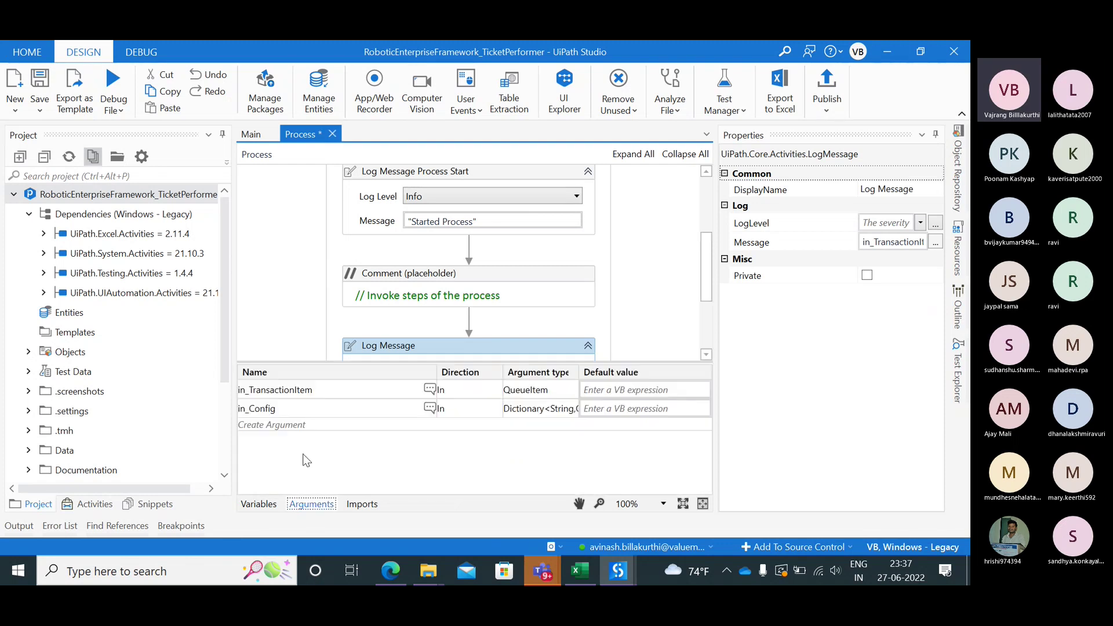
pyautogui.click(251, 134)
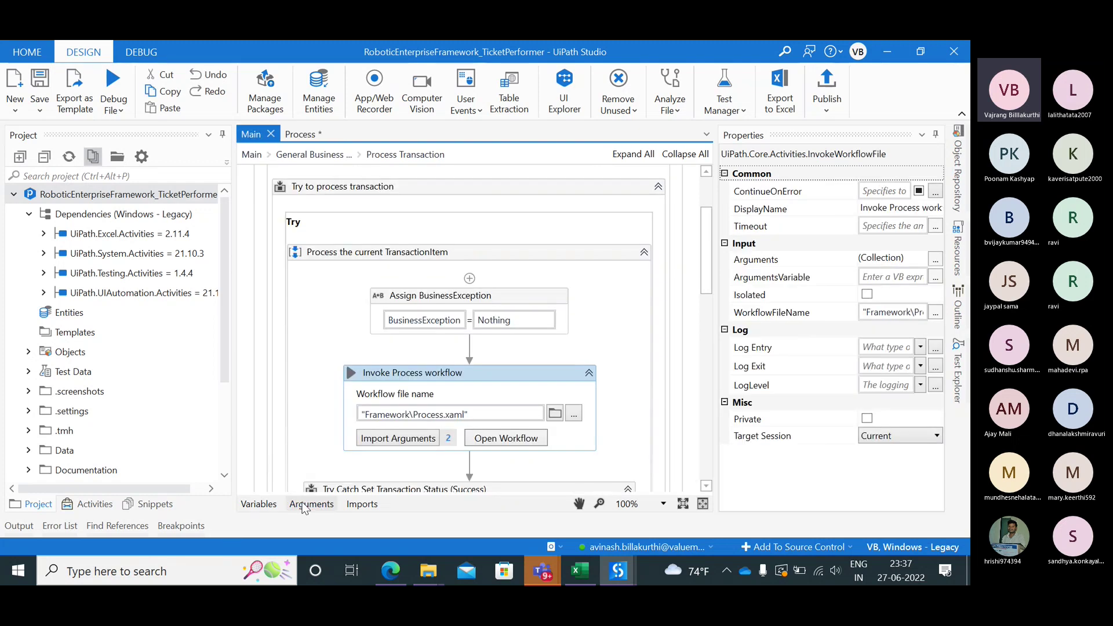
pyautogui.click(305, 504)
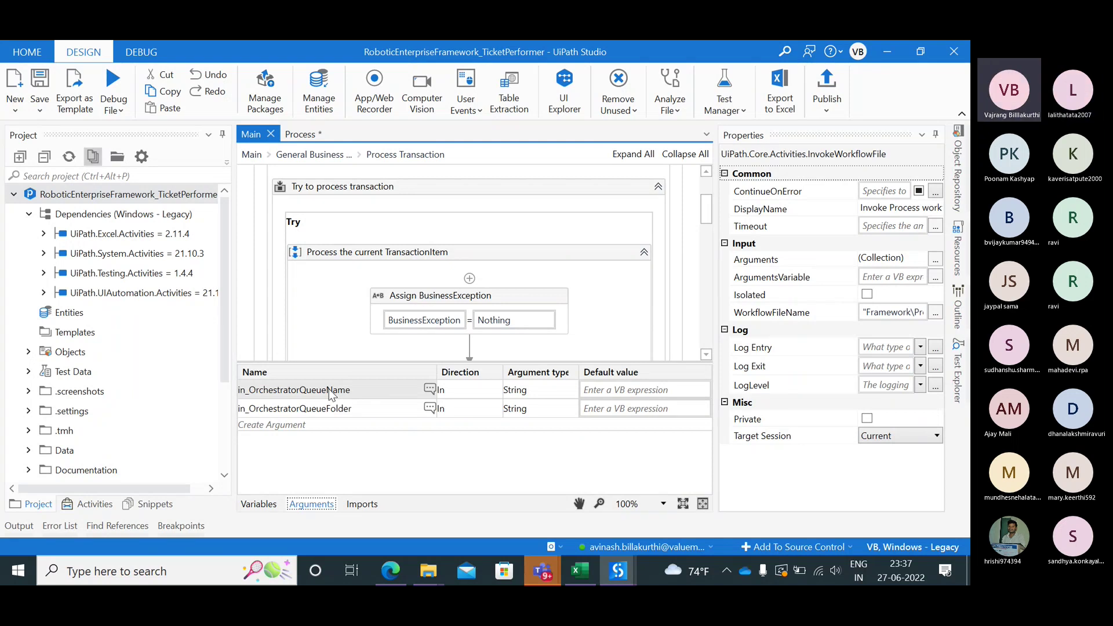
pyautogui.click(329, 219)
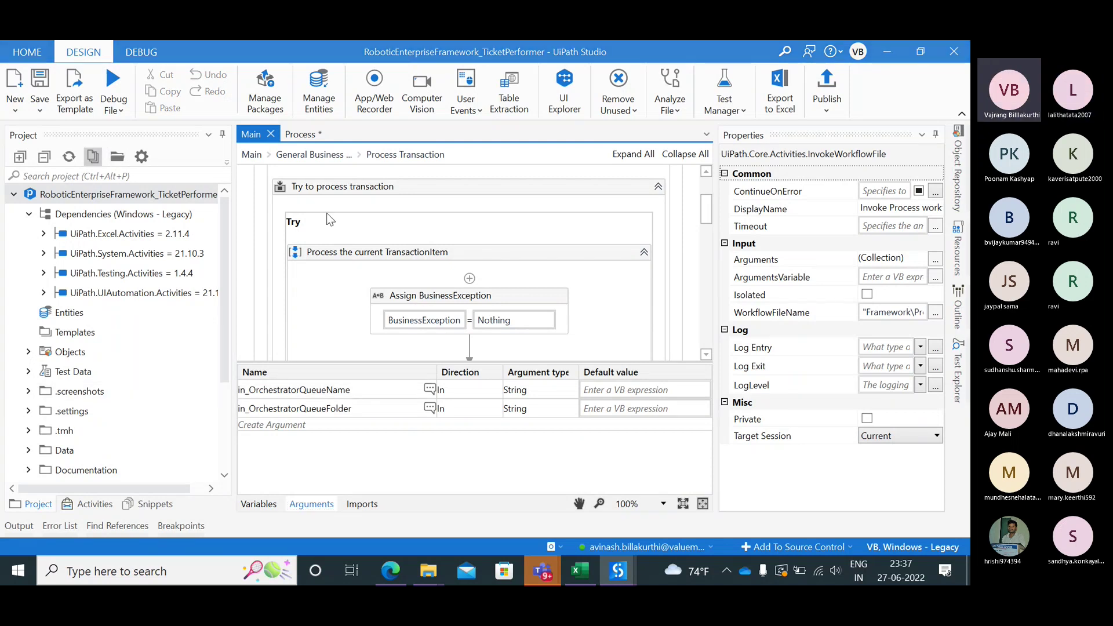
# - Open the Config workbook from the performer project's Data folder and check the OrchestratorQueueName value on the Settings sheet
pyautogui.hotkey('alt', 'Tab')
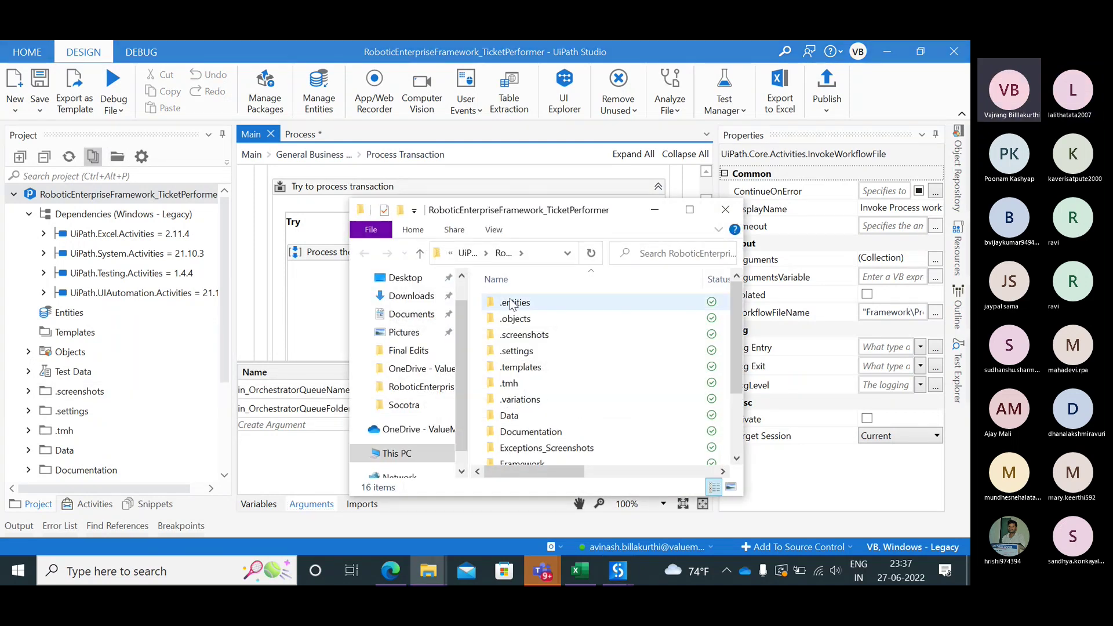
pyautogui.doubleClick(517, 421)
pyautogui.doubleClick(515, 354)
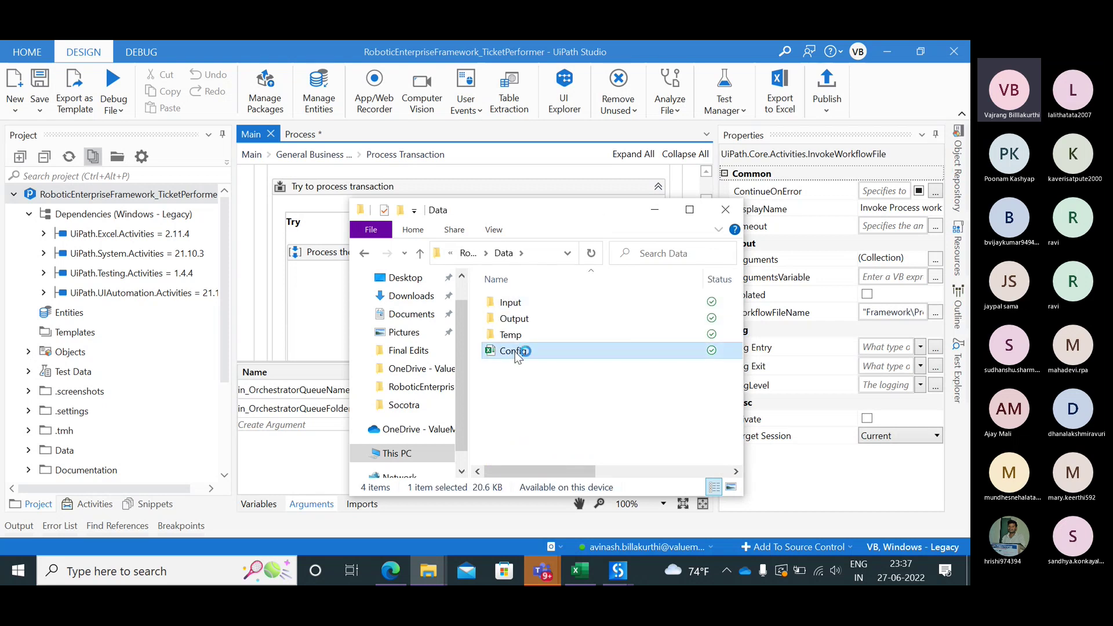
pyautogui.click(408, 347)
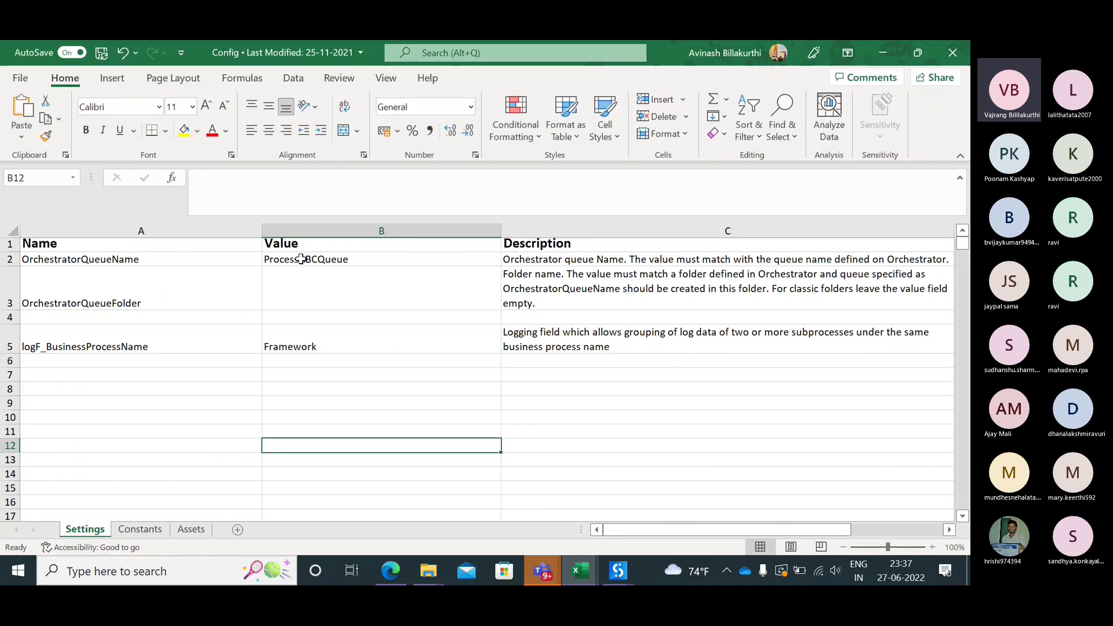
pyautogui.click(301, 259)
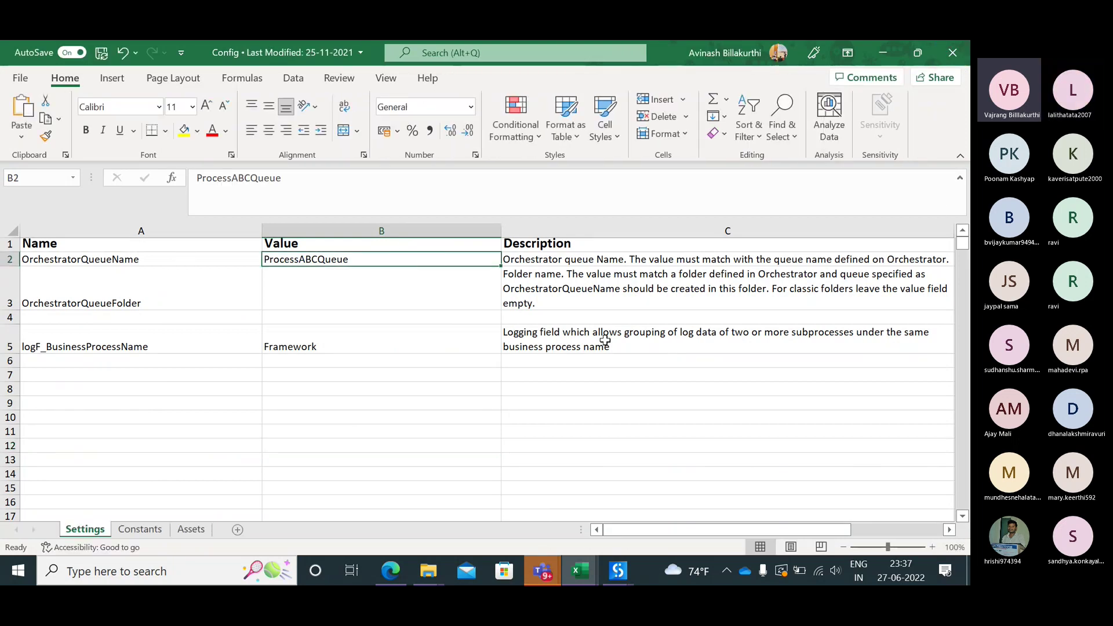
# - Close the Config workbook and the meetingAttendanceList workbook without saving changes, and close the Data folder window
pyautogui.click(954, 54)
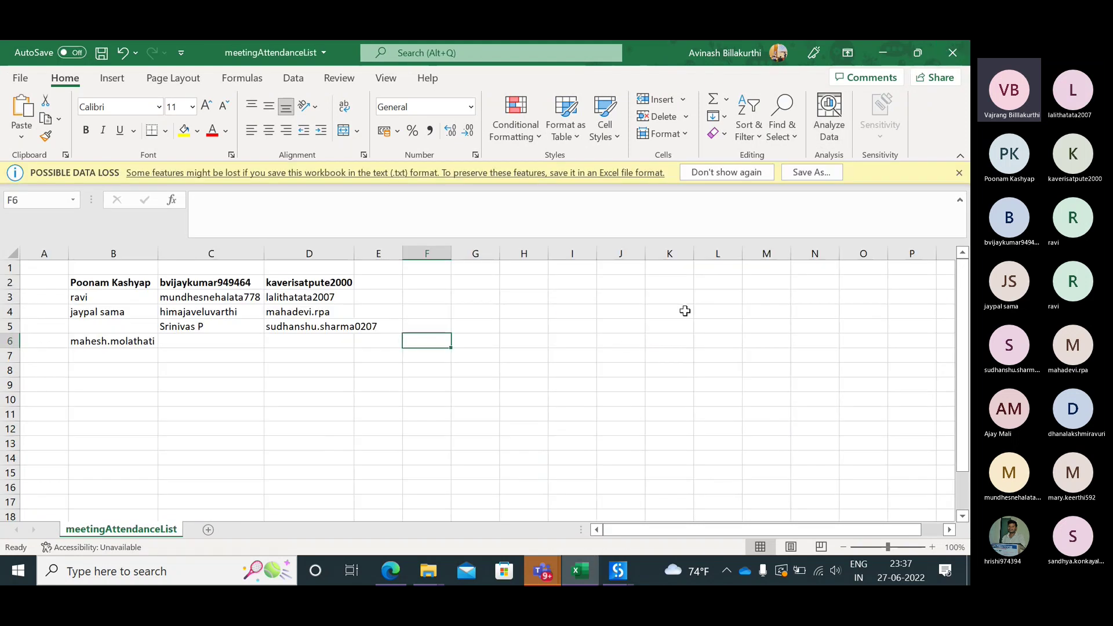
pyautogui.click(952, 53)
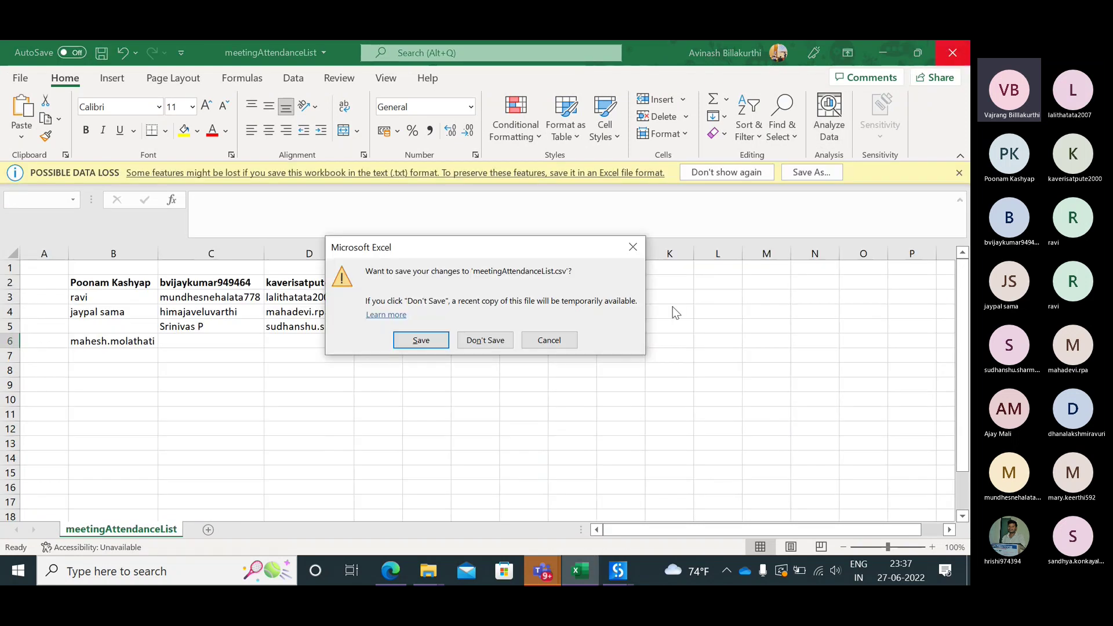
pyautogui.click(493, 341)
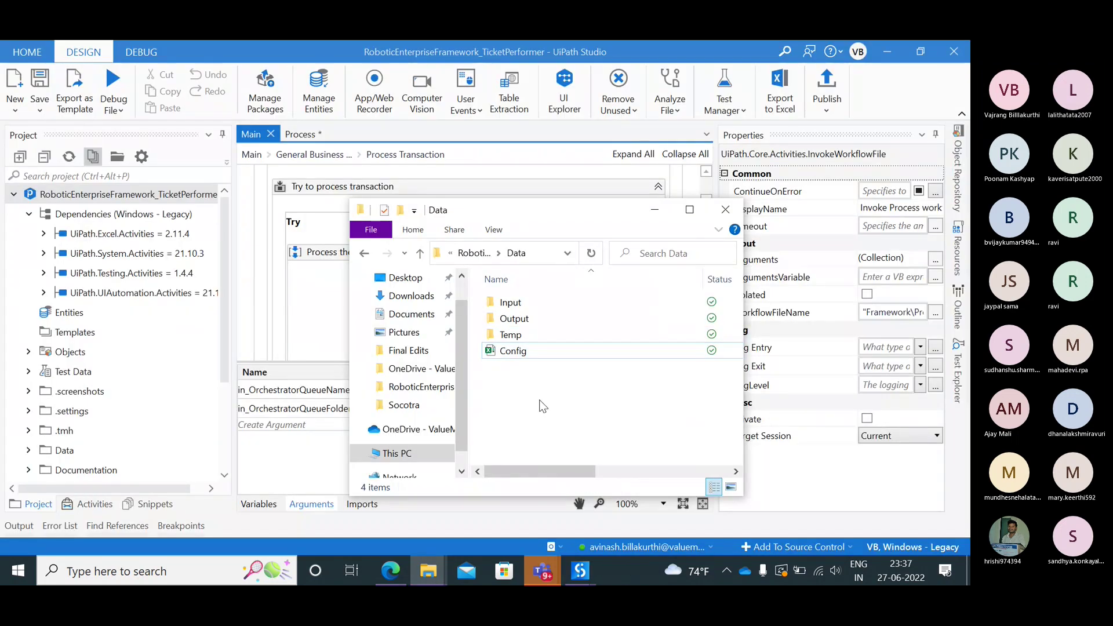
pyautogui.click(726, 211)
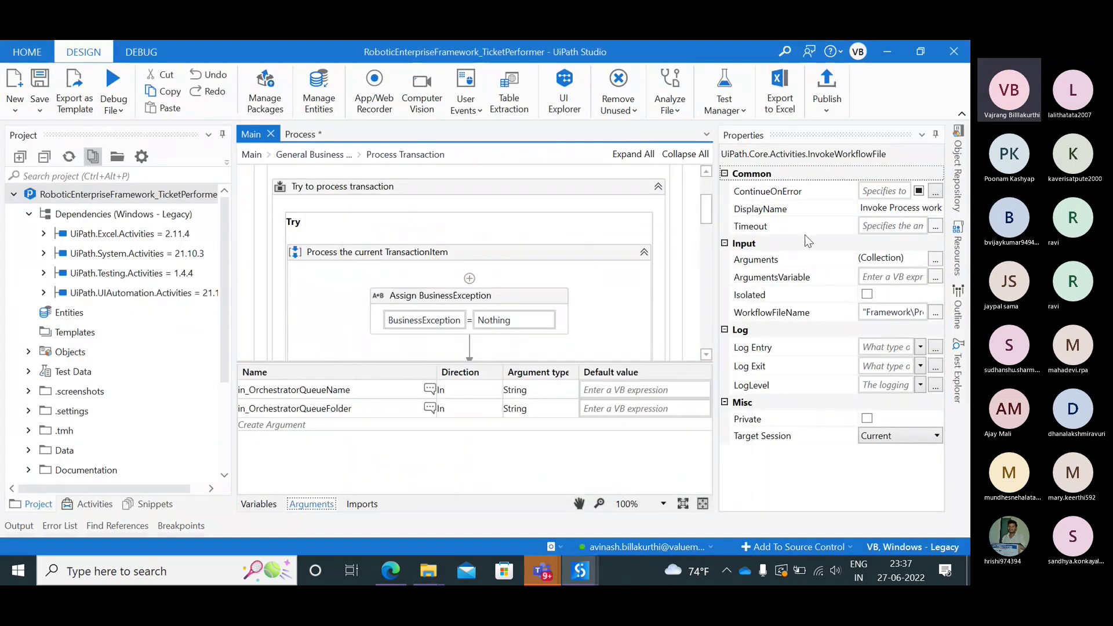
# - Close both UiPath Studio projects, discarding the Process file changes and the dispatcher's item information edit, and close the packages folder window
pyautogui.click(953, 52)
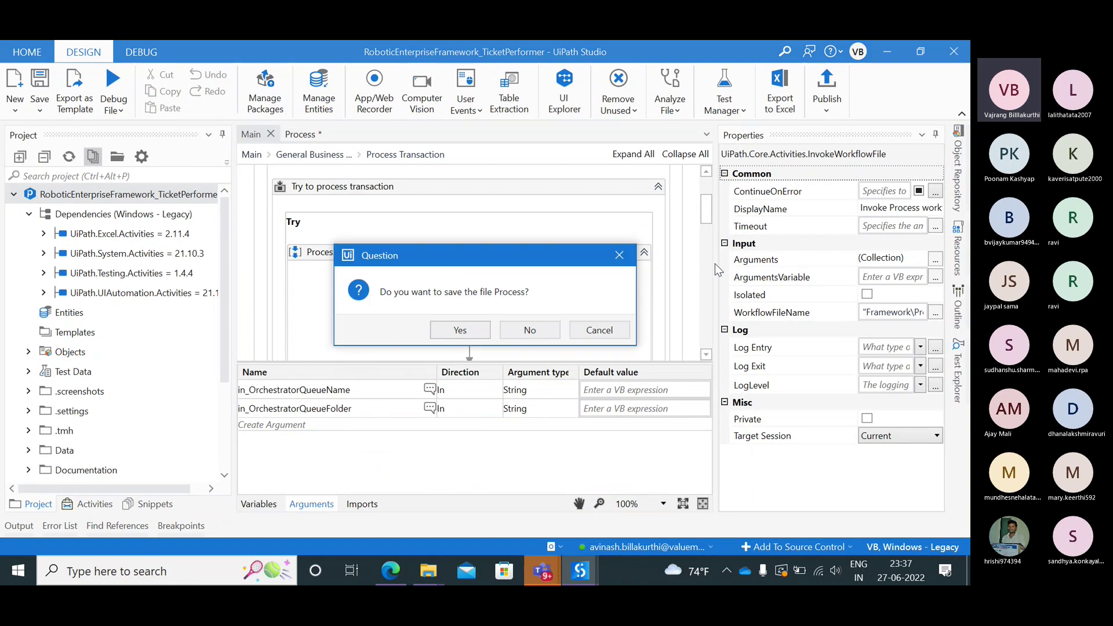
pyautogui.click(539, 336)
pyautogui.hotkey('alt', 'Tab')
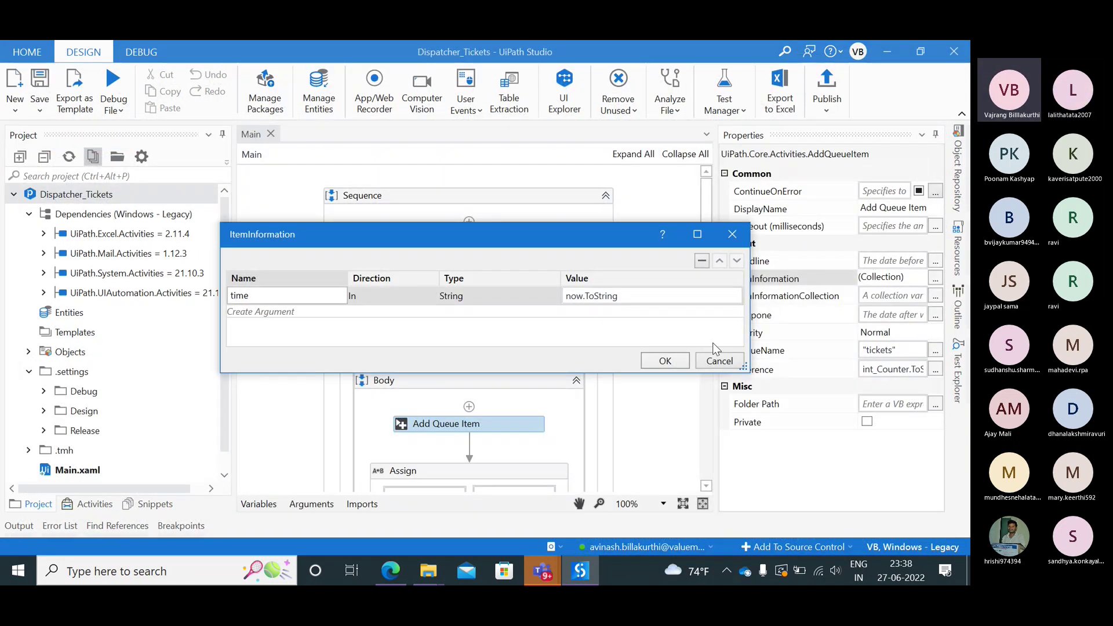
pyautogui.click(717, 360)
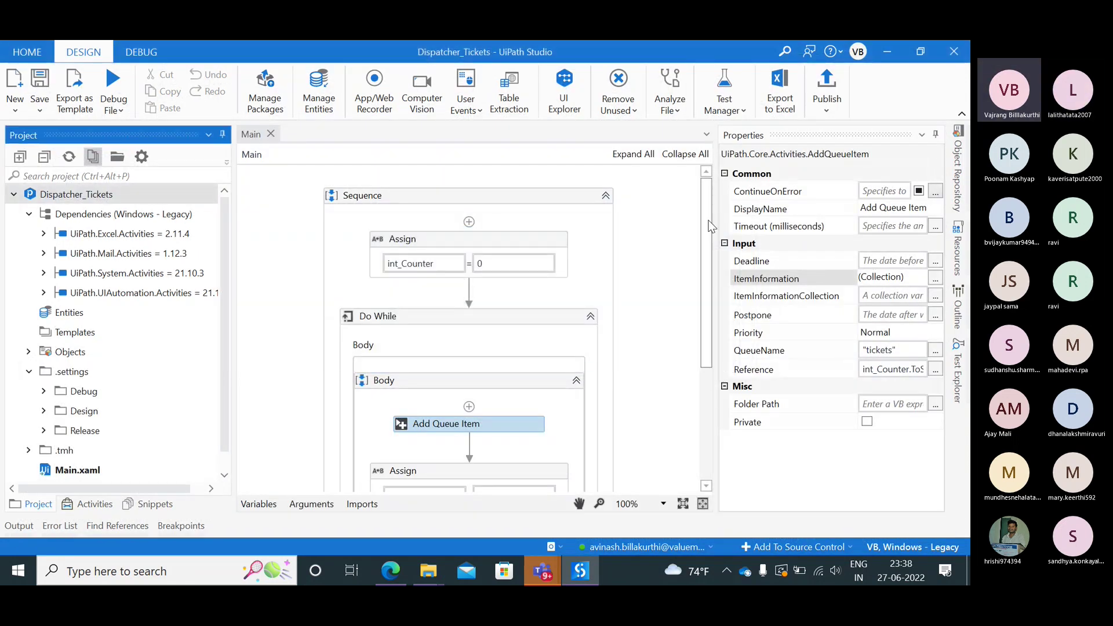
pyautogui.click(954, 51)
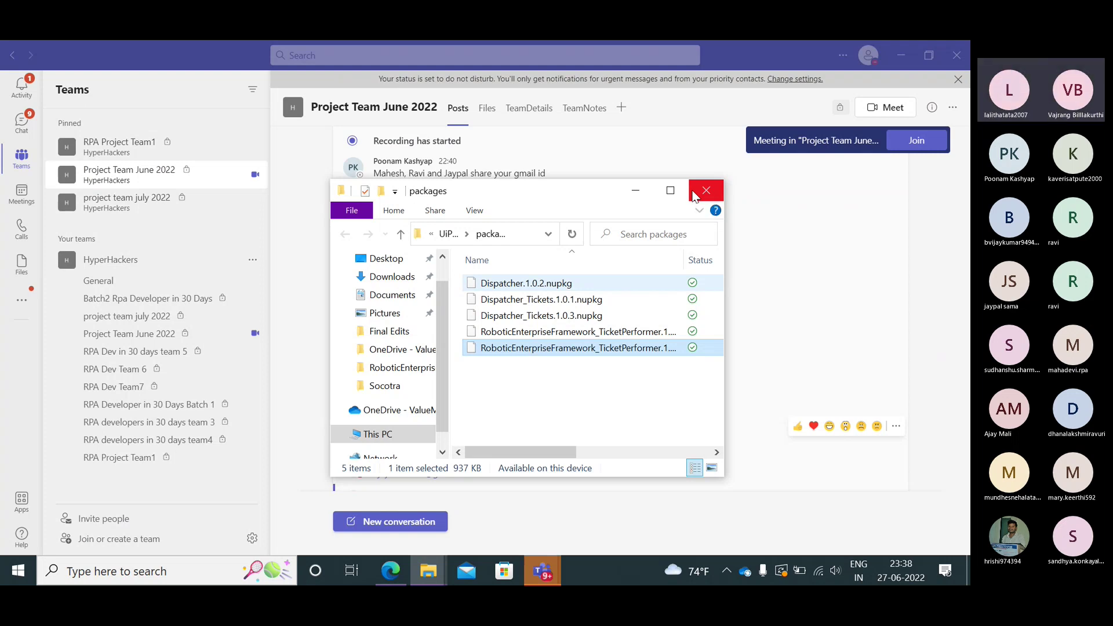
pyautogui.click(694, 192)
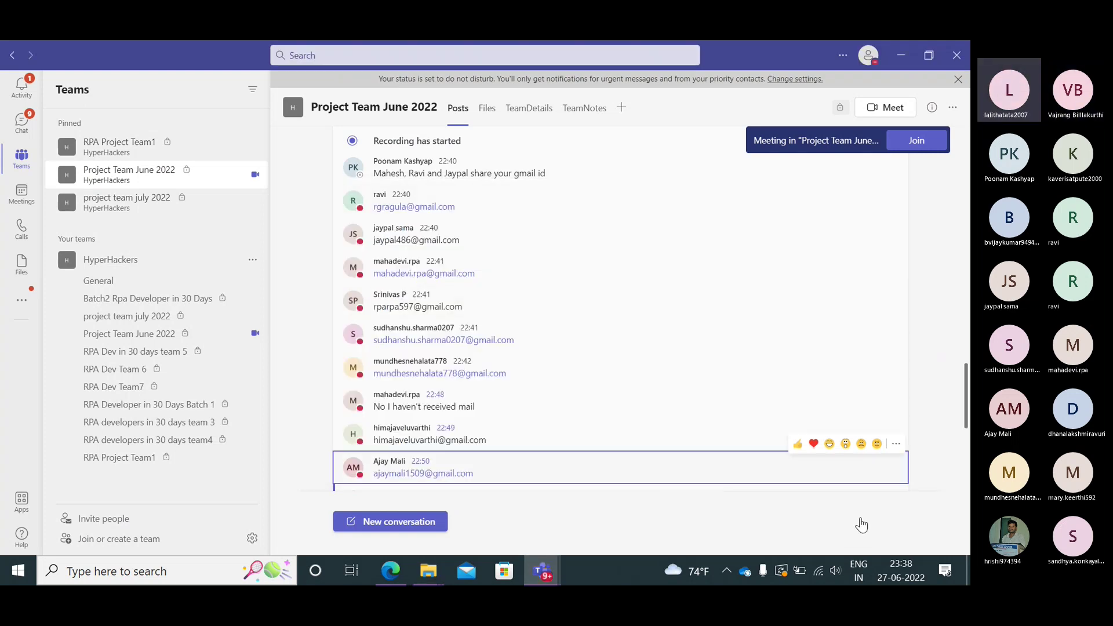